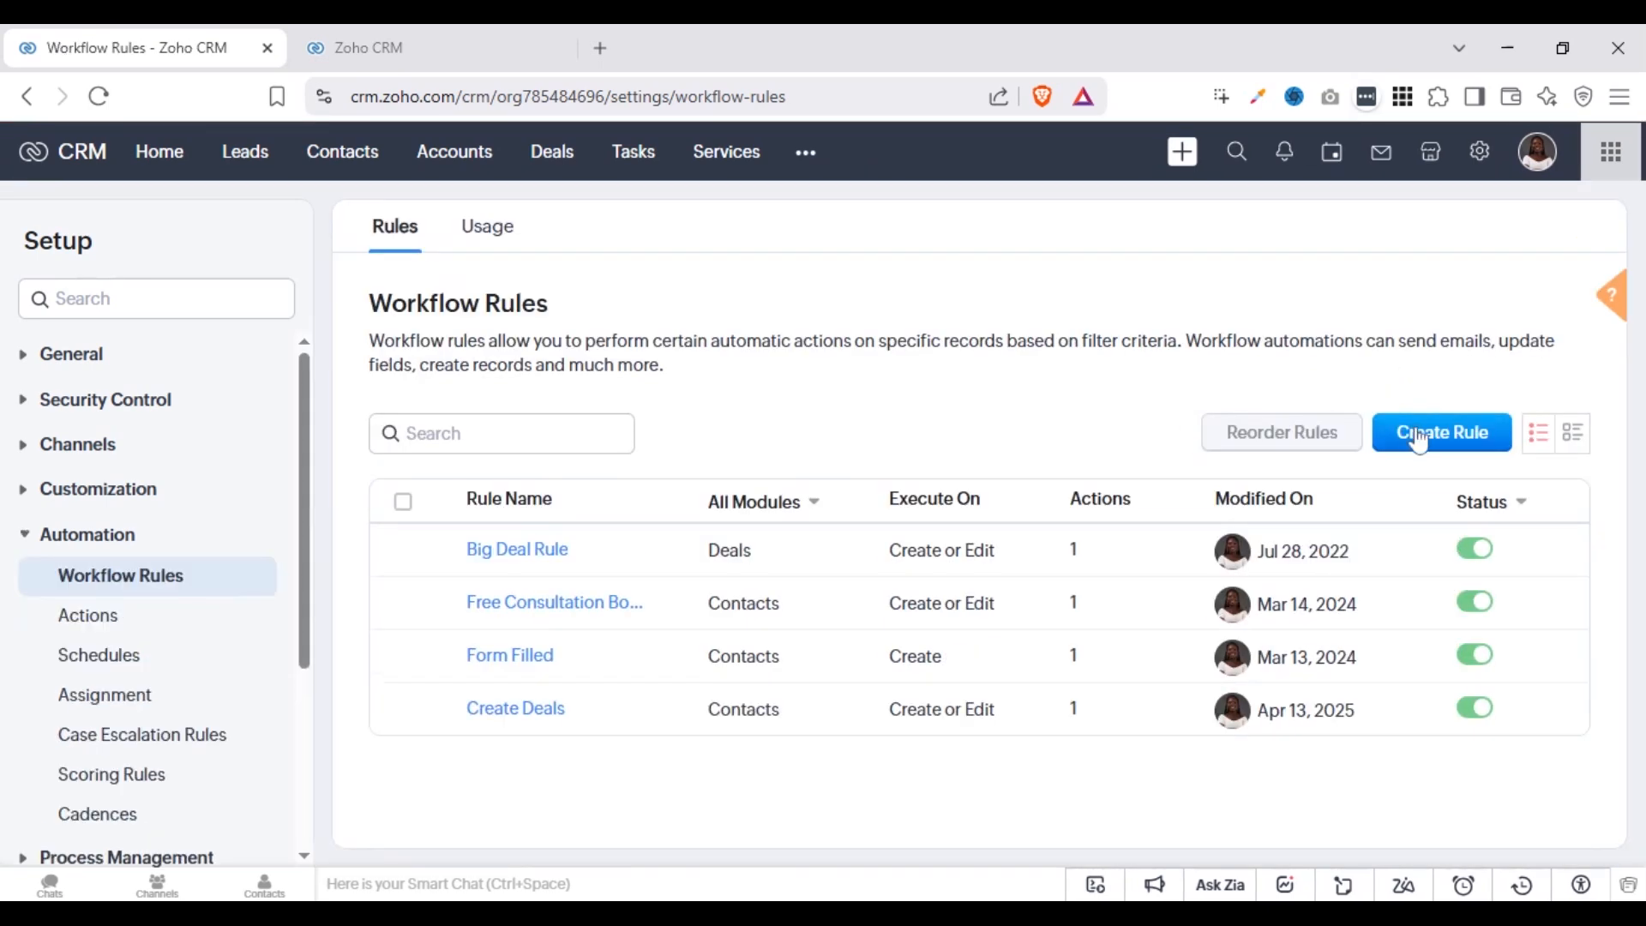
# Start a new workflow rule and assign it to the Leads module
pyautogui.click(1419, 437)
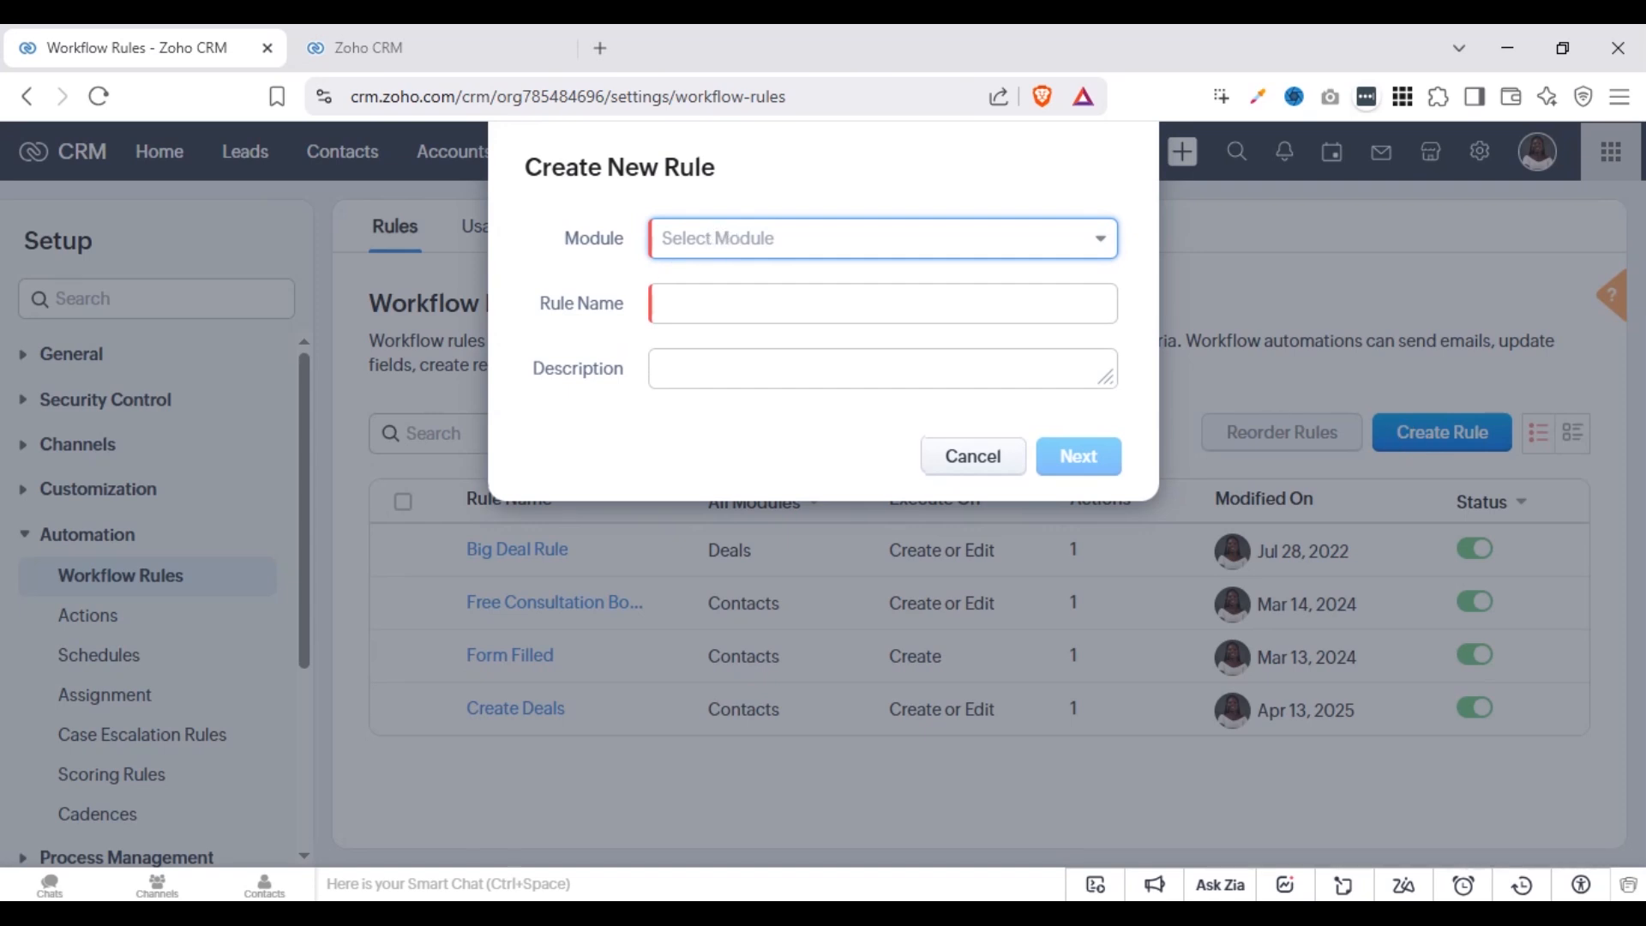
pyautogui.click(728, 238)
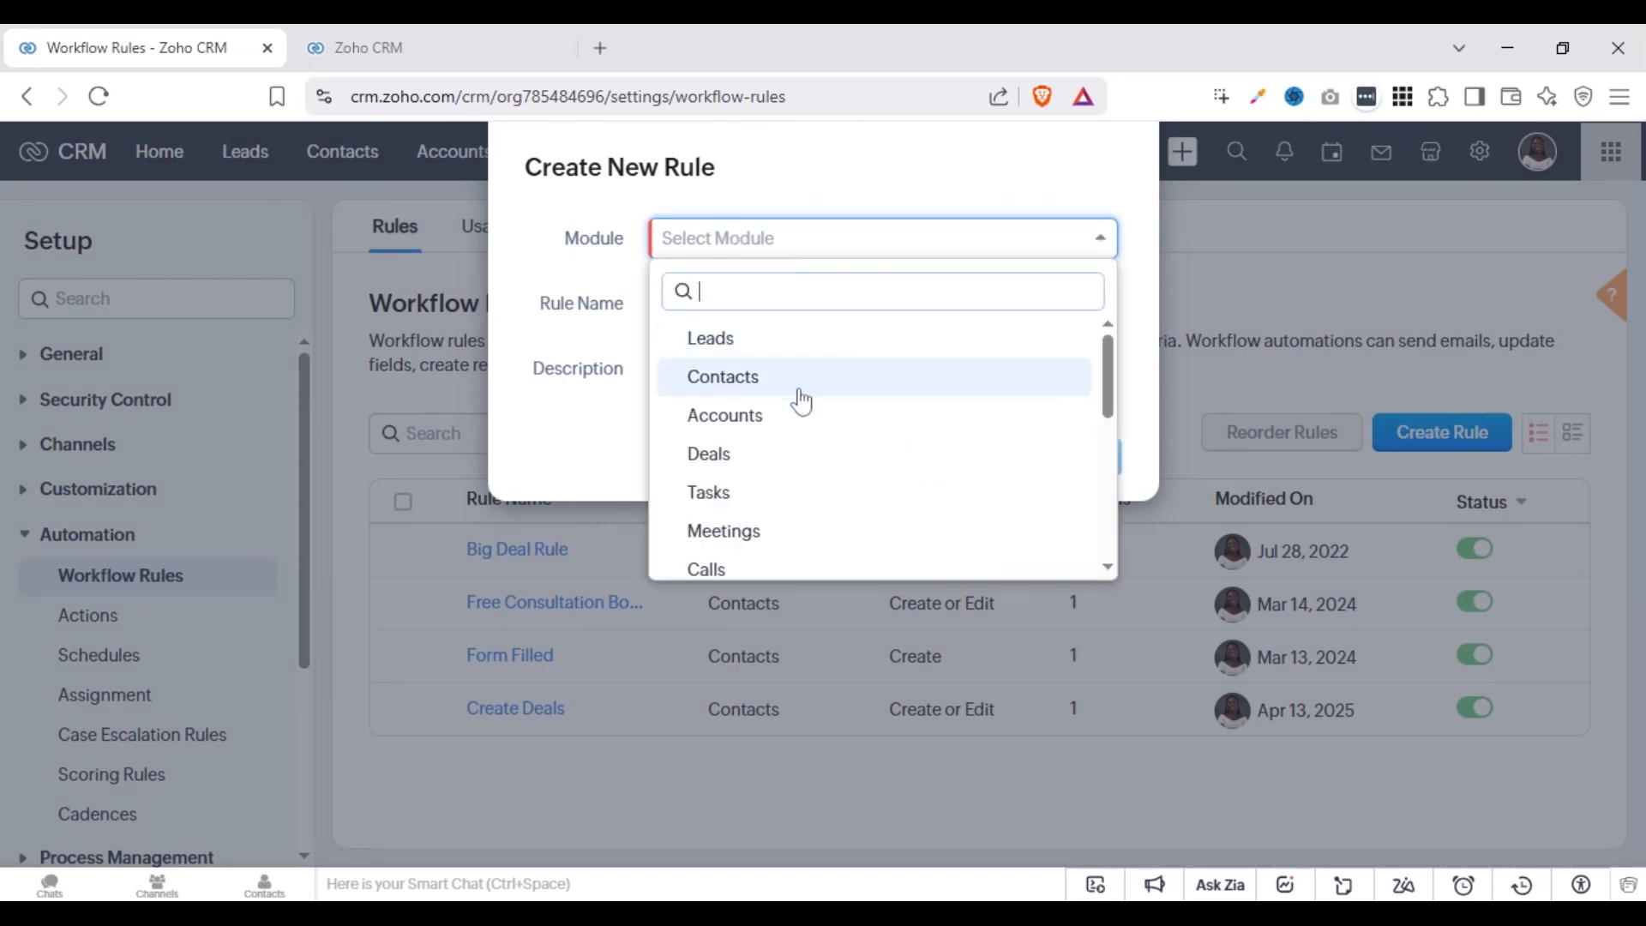
pyautogui.click(1114, 481)
pyautogui.scroll(5, 1113, 491)
pyautogui.click(820, 355)
# Name the new rule "Lead Automation" and continue to its trigger settings
pyautogui.click(820, 304)
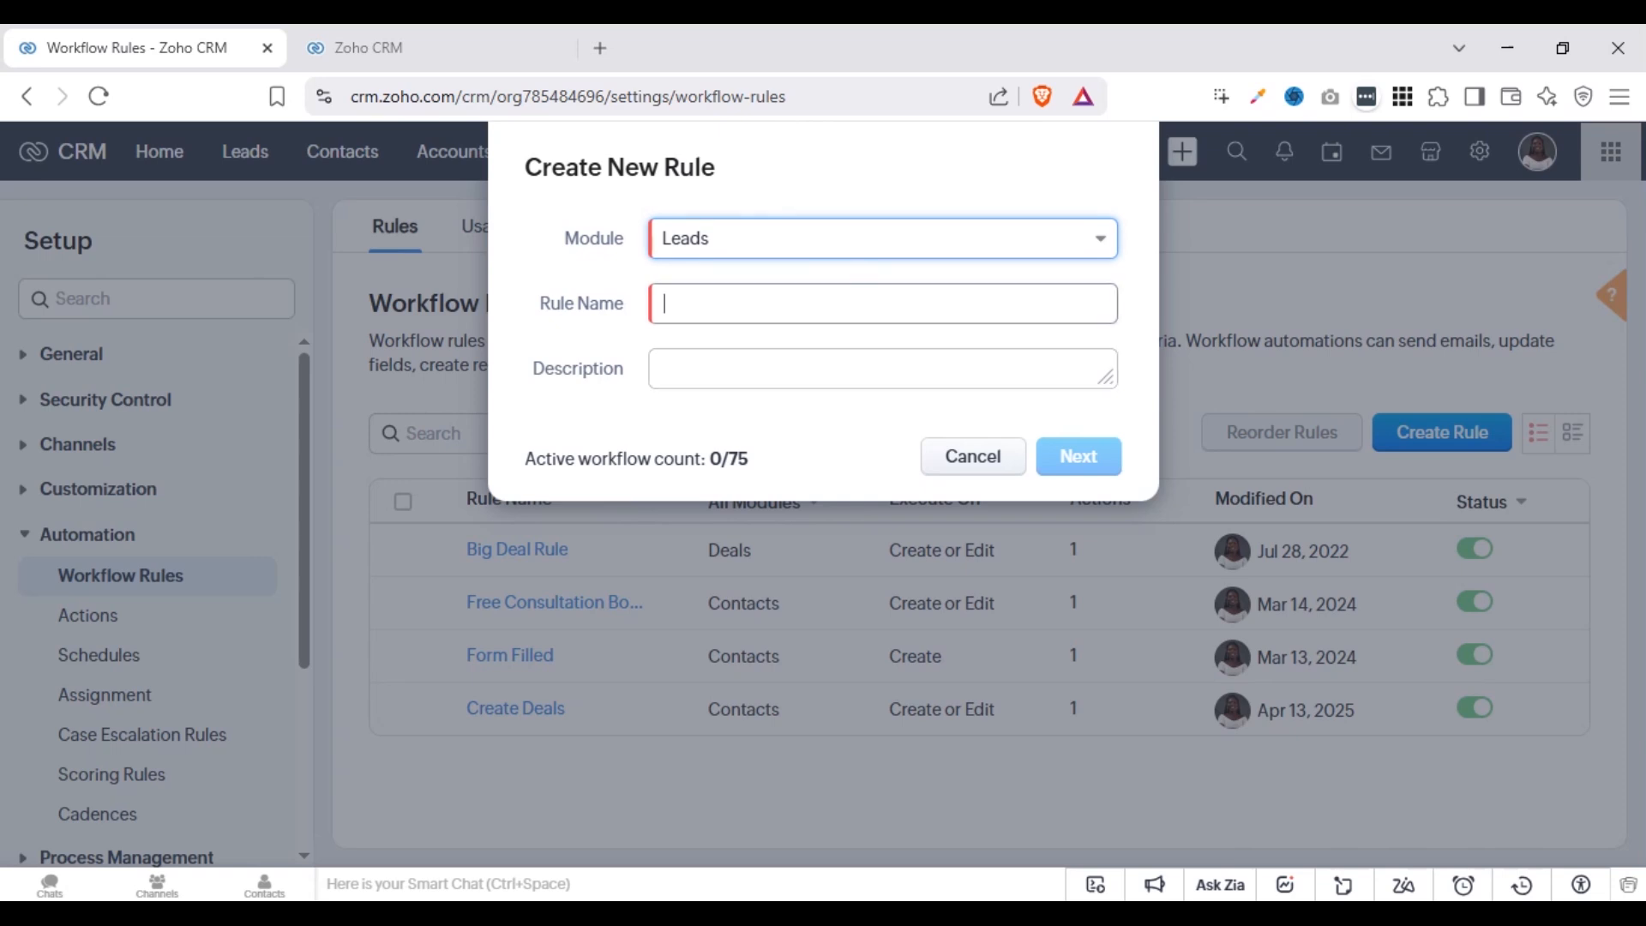
pyautogui.write('L')
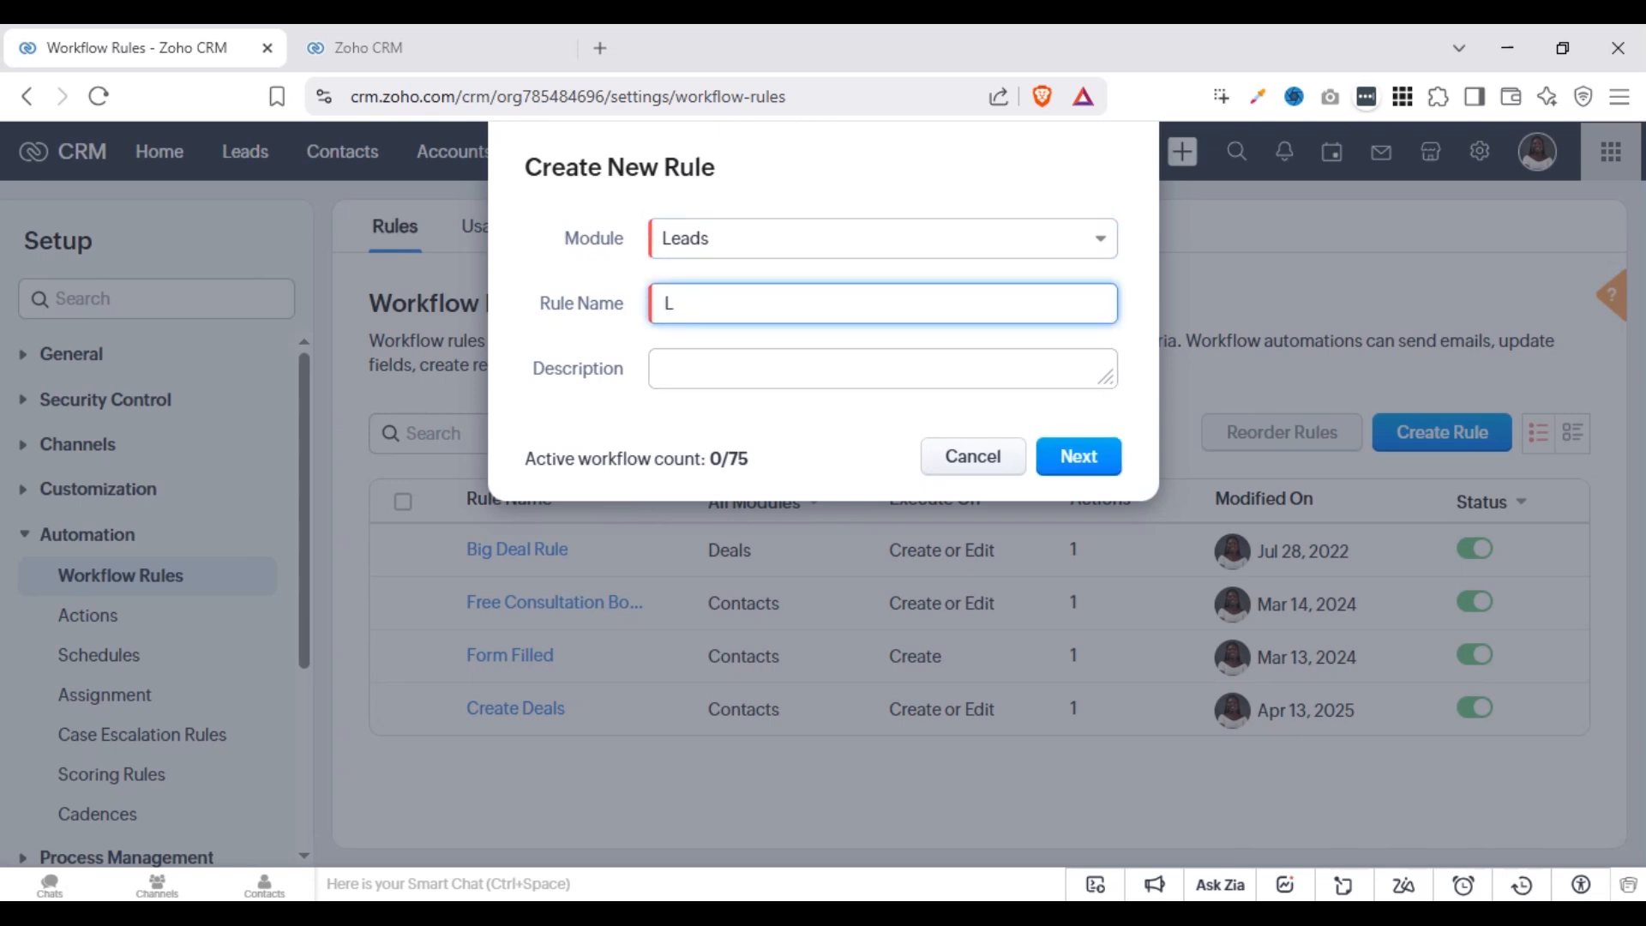
pyautogui.write('ead Automation')
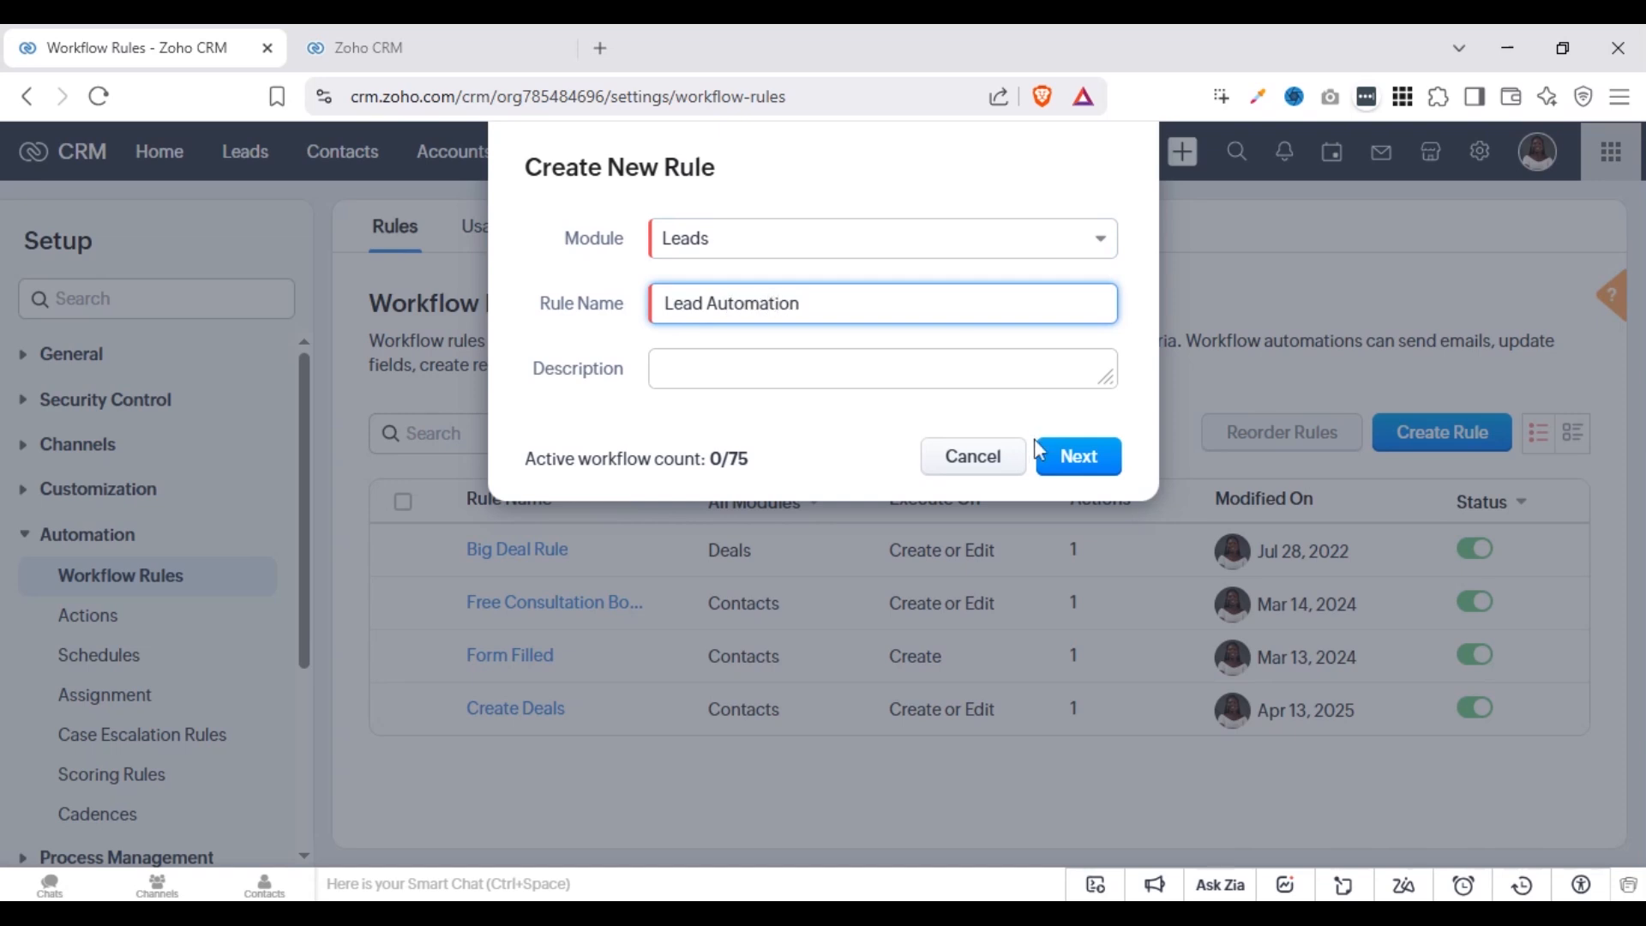
pyautogui.click(1079, 461)
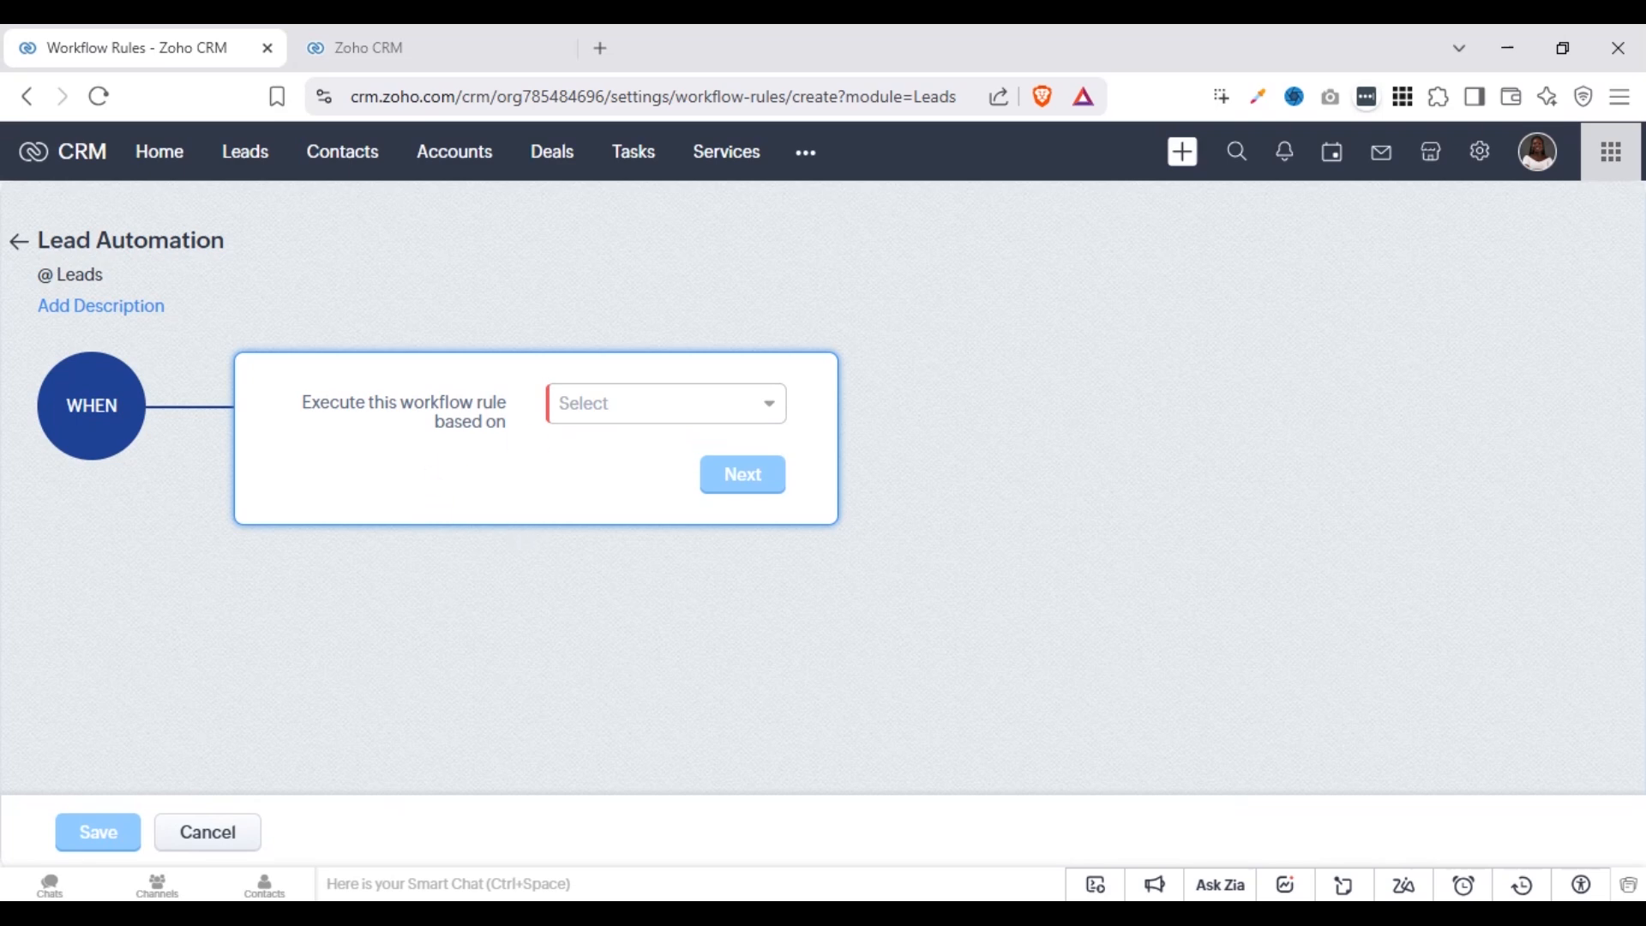
# Set the rule to execute on the record action Create or Edit, switching the repeat-on-edit option on and back off
pyautogui.click(657, 416)
pyautogui.click(679, 452)
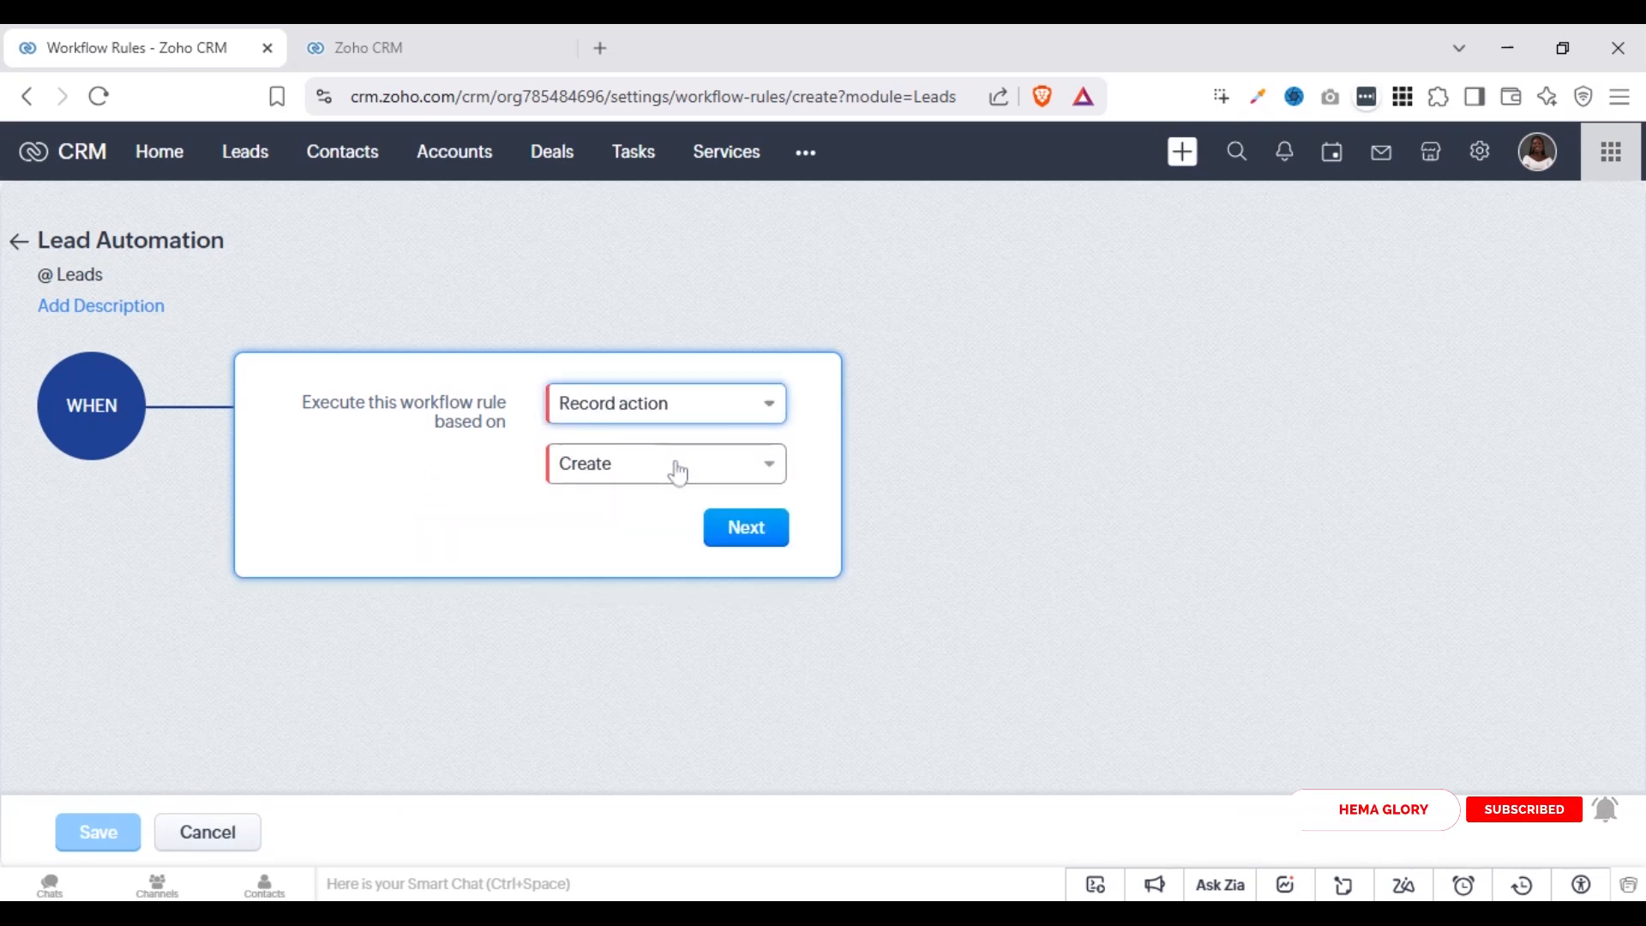
pyautogui.click(650, 480)
pyautogui.click(655, 547)
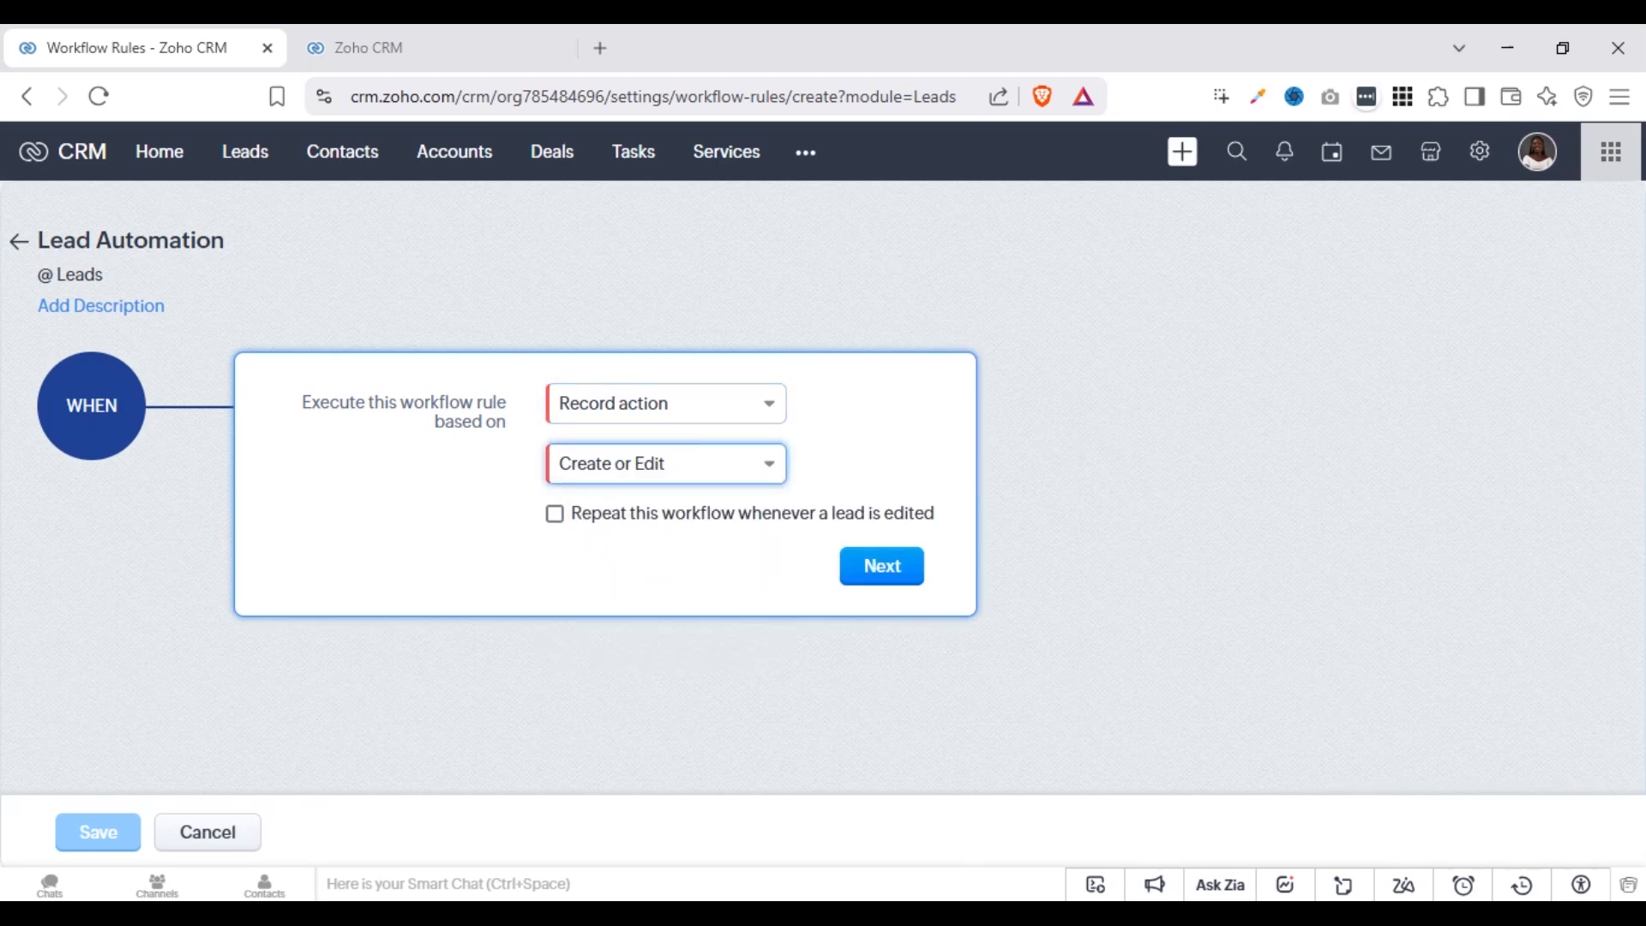
pyautogui.click(587, 517)
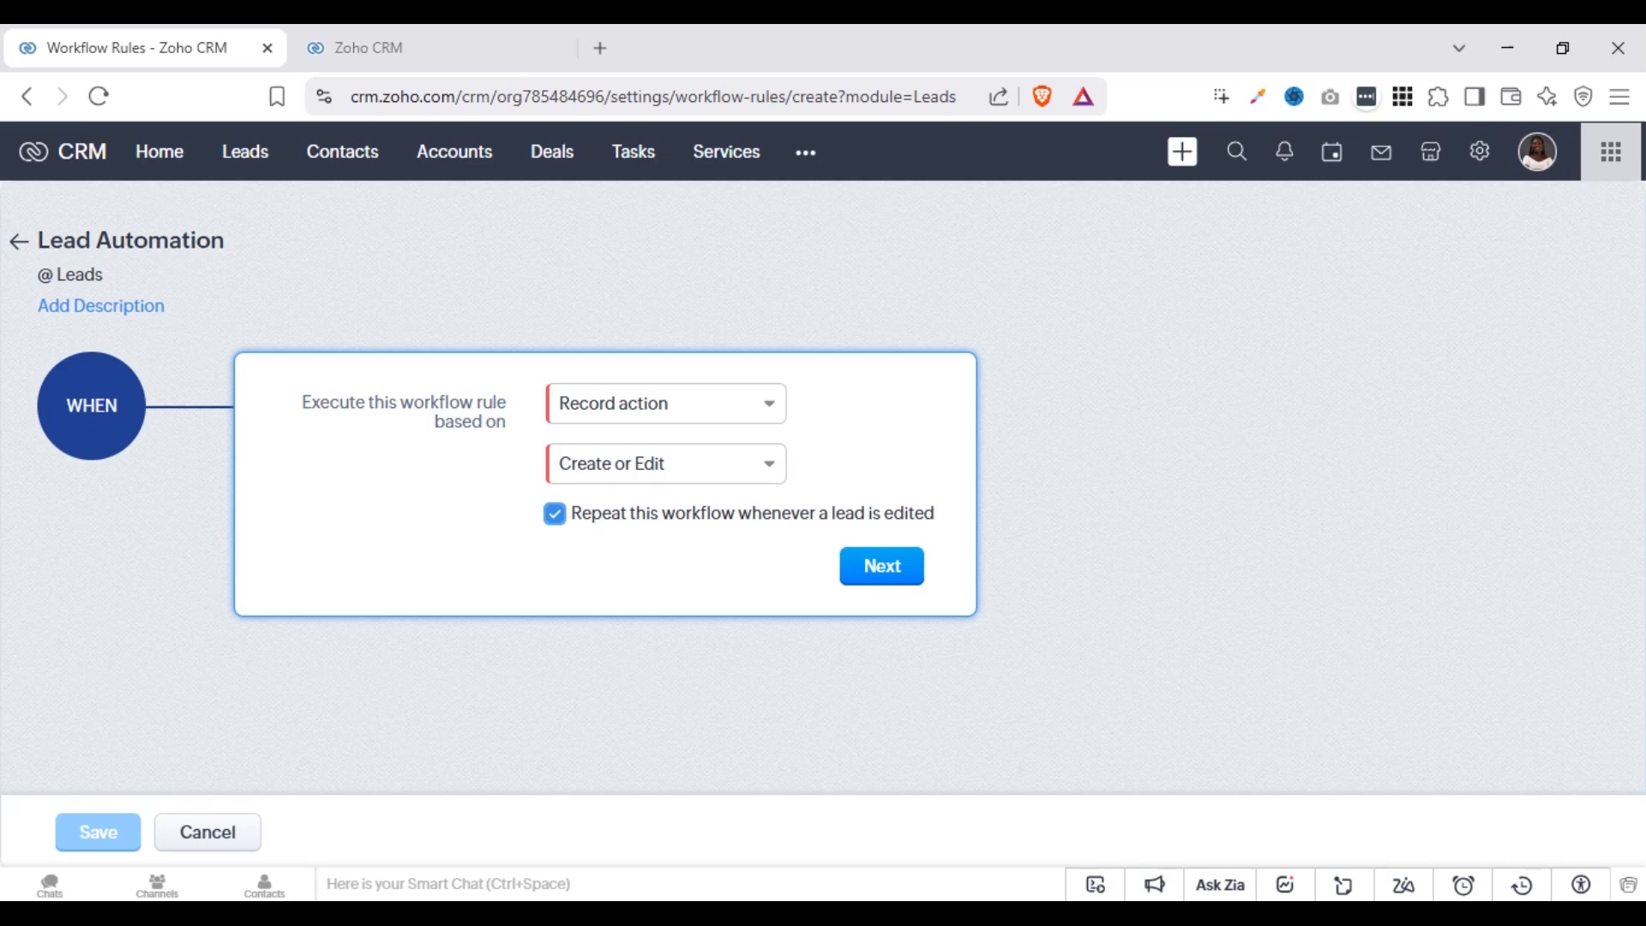
pyautogui.click(556, 515)
# Change the trigger's record action to Edit, executing when specific field(s) gets modified
pyautogui.click(670, 462)
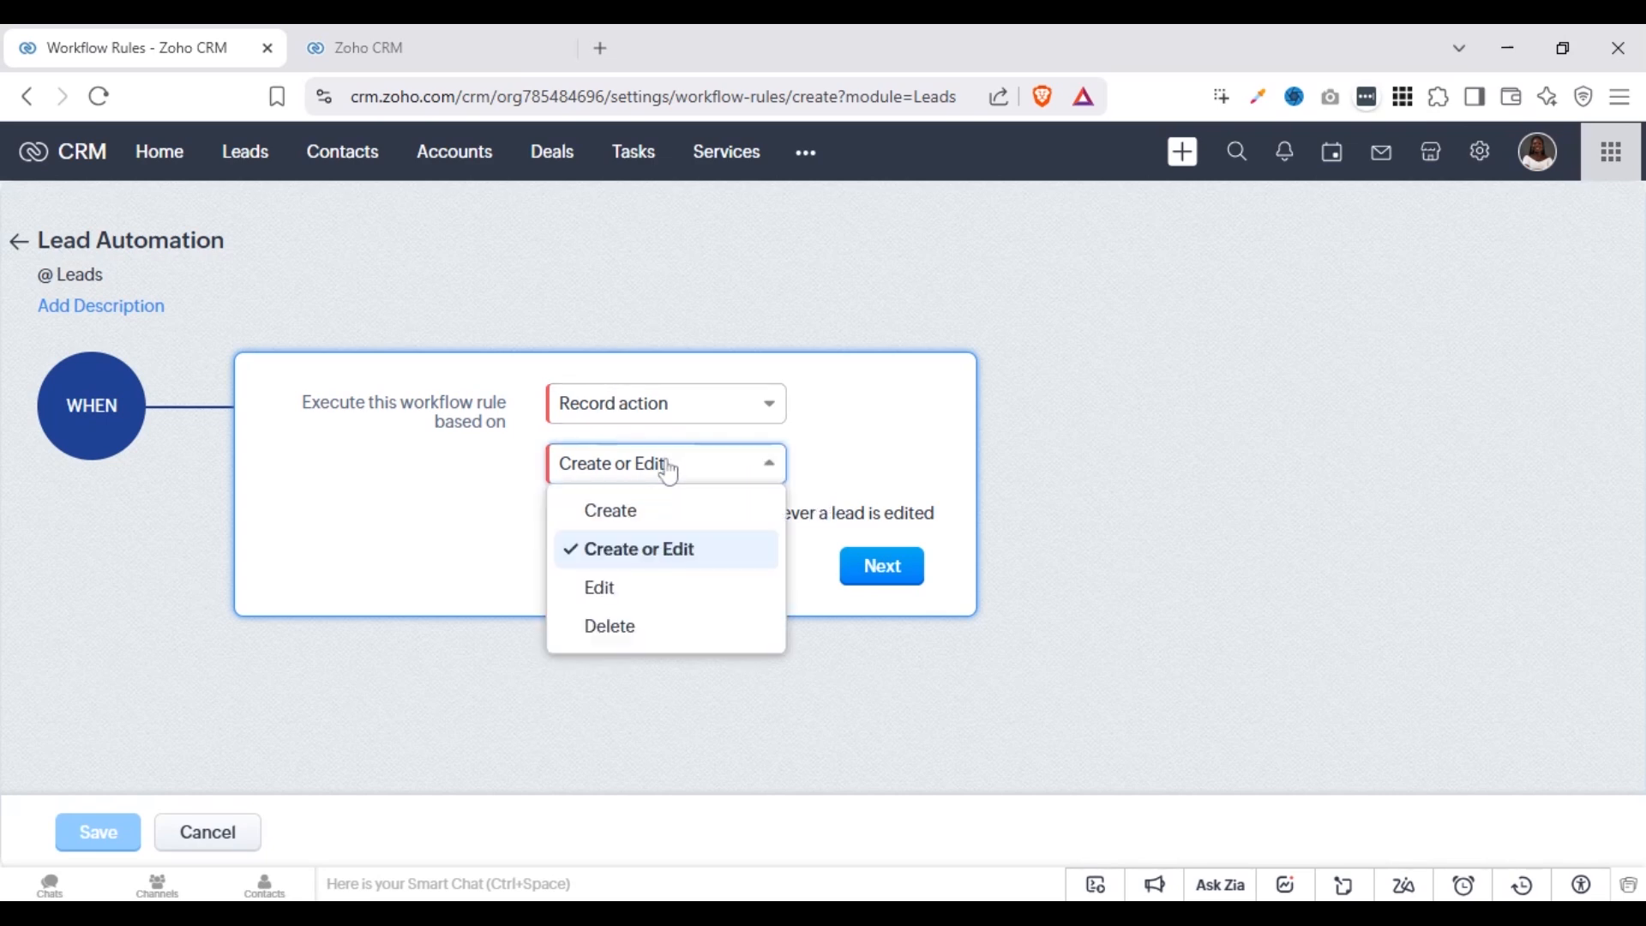
pyautogui.click(604, 588)
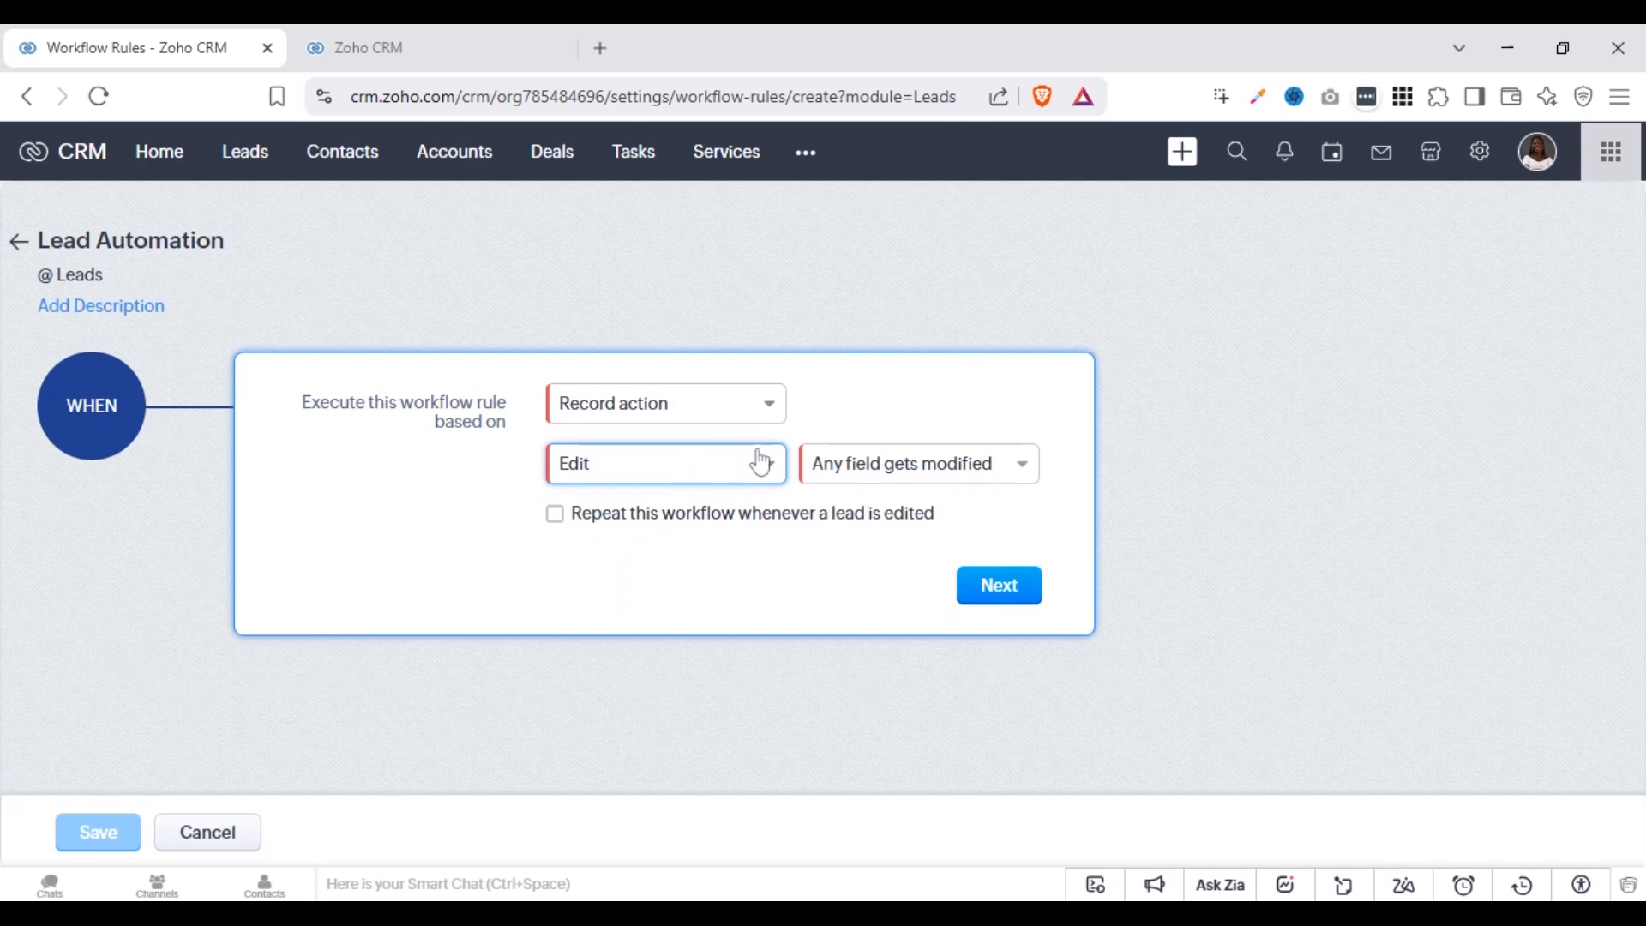
pyautogui.click(894, 484)
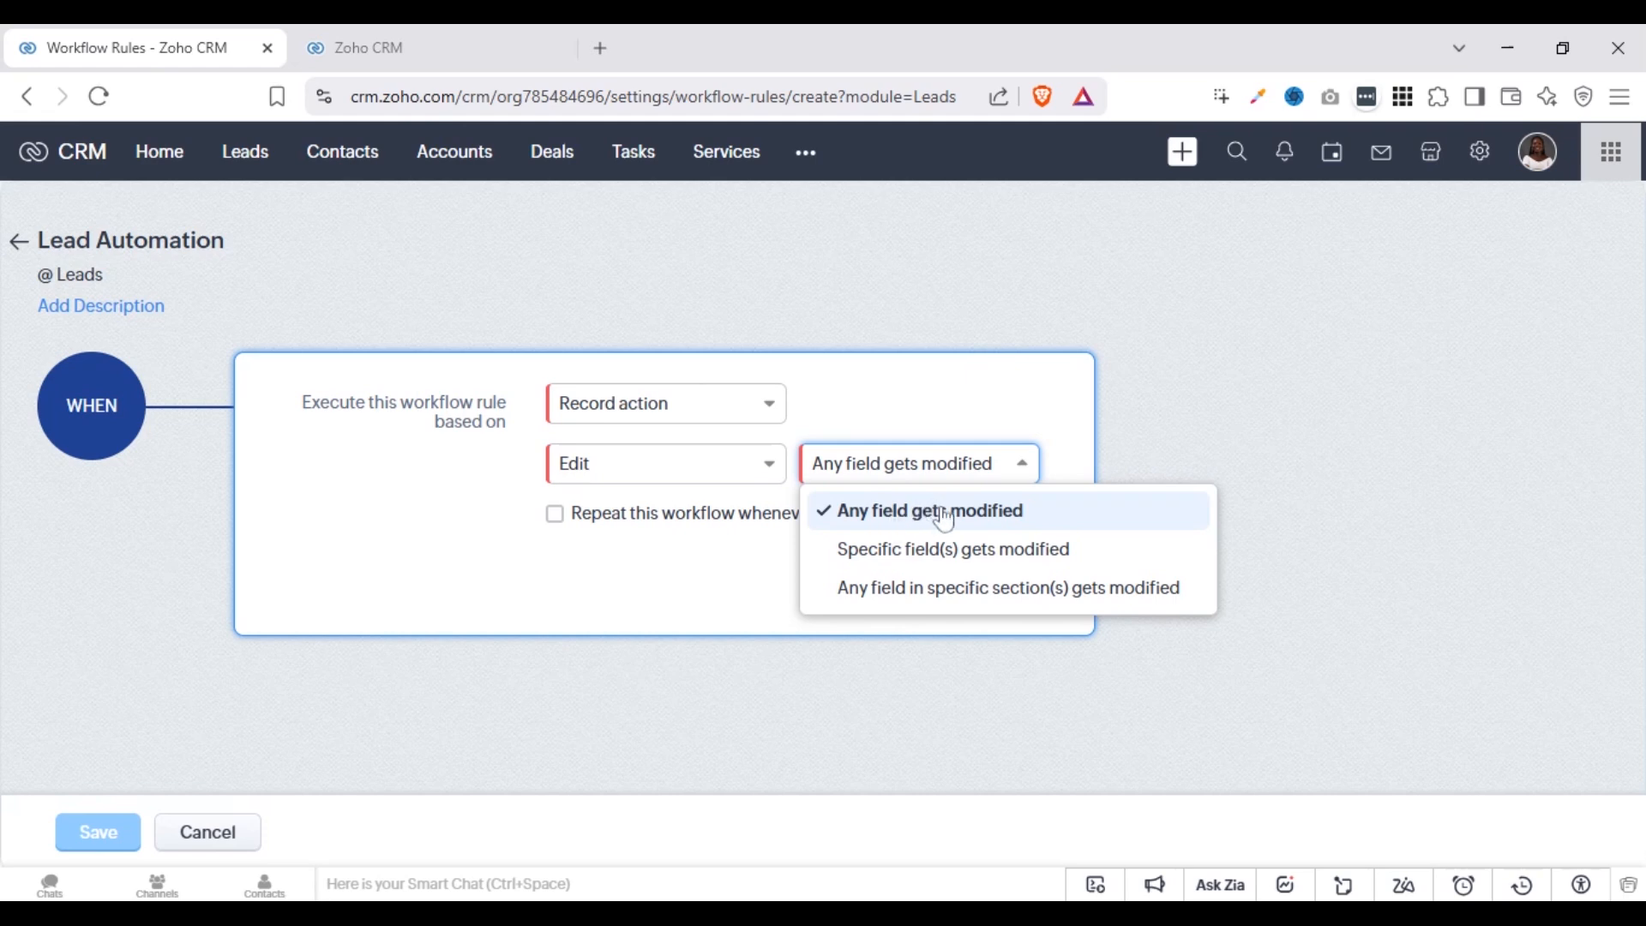
pyautogui.click(977, 553)
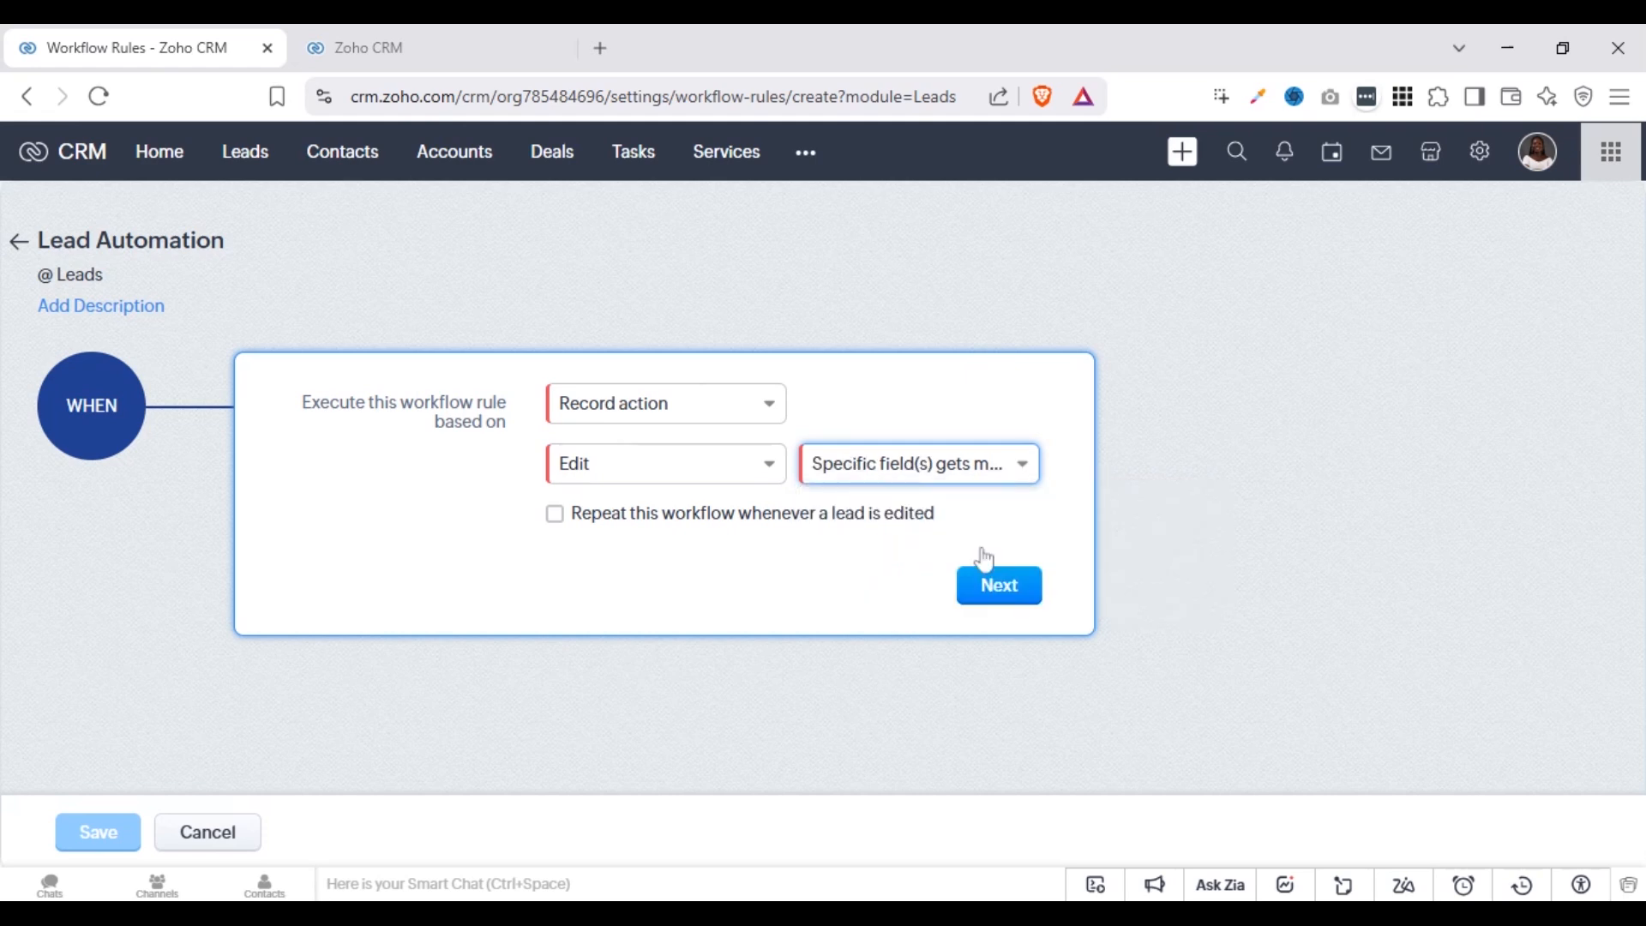
# Make the Edit trigger fire when any field in the Lead Information section gets modified
pyautogui.click(941, 477)
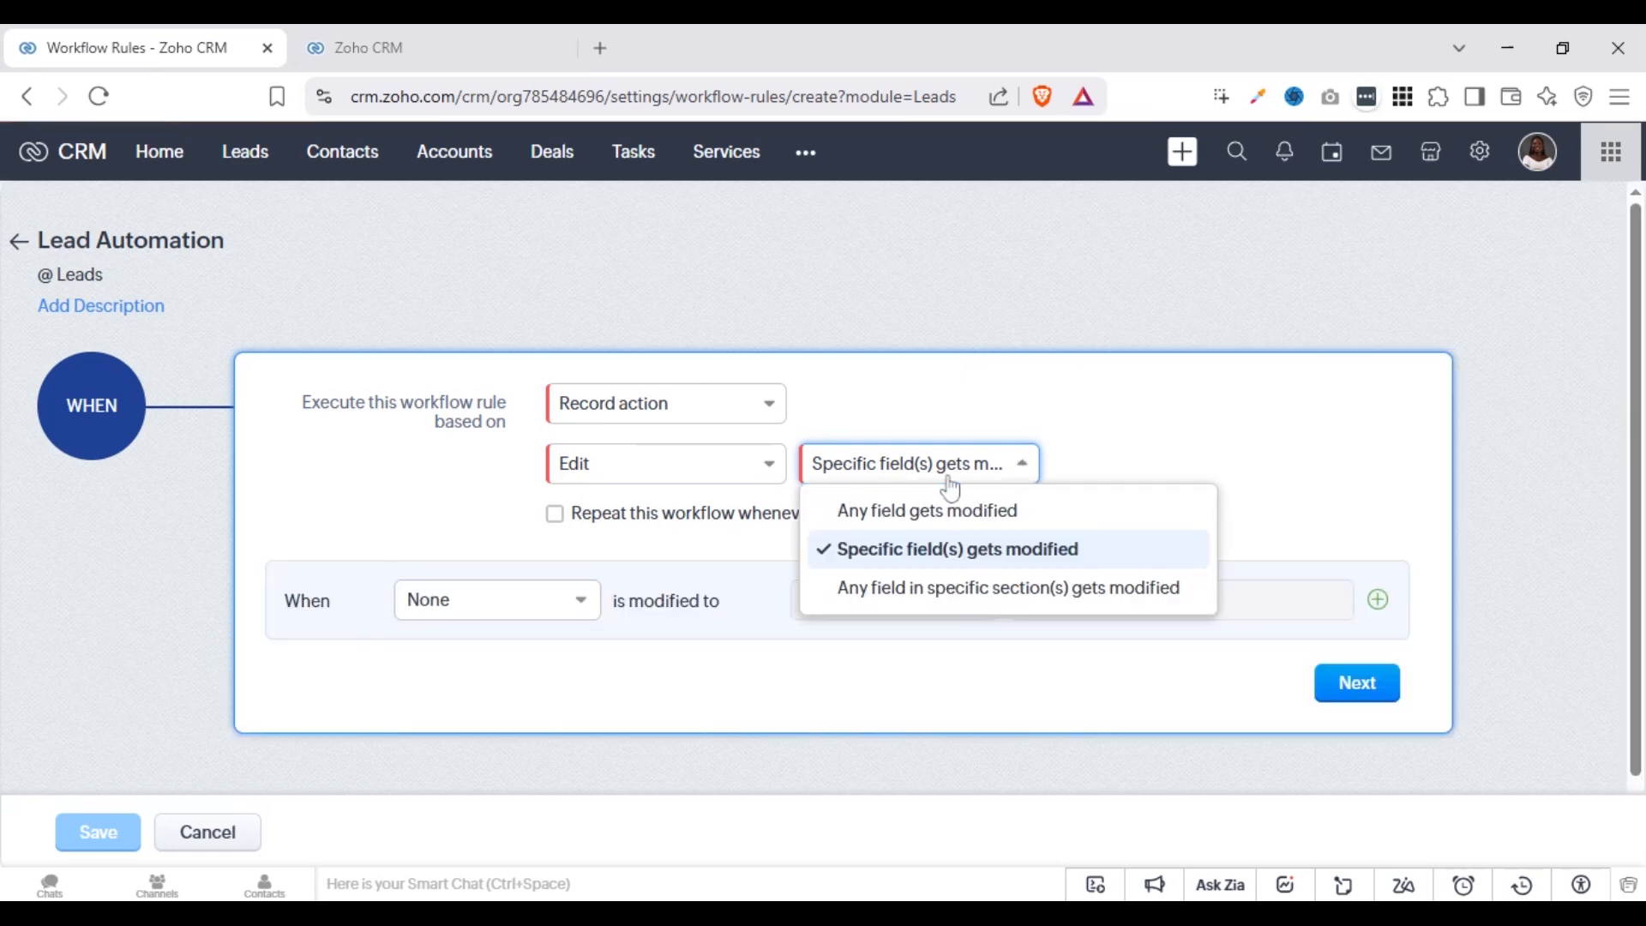
pyautogui.click(951, 592)
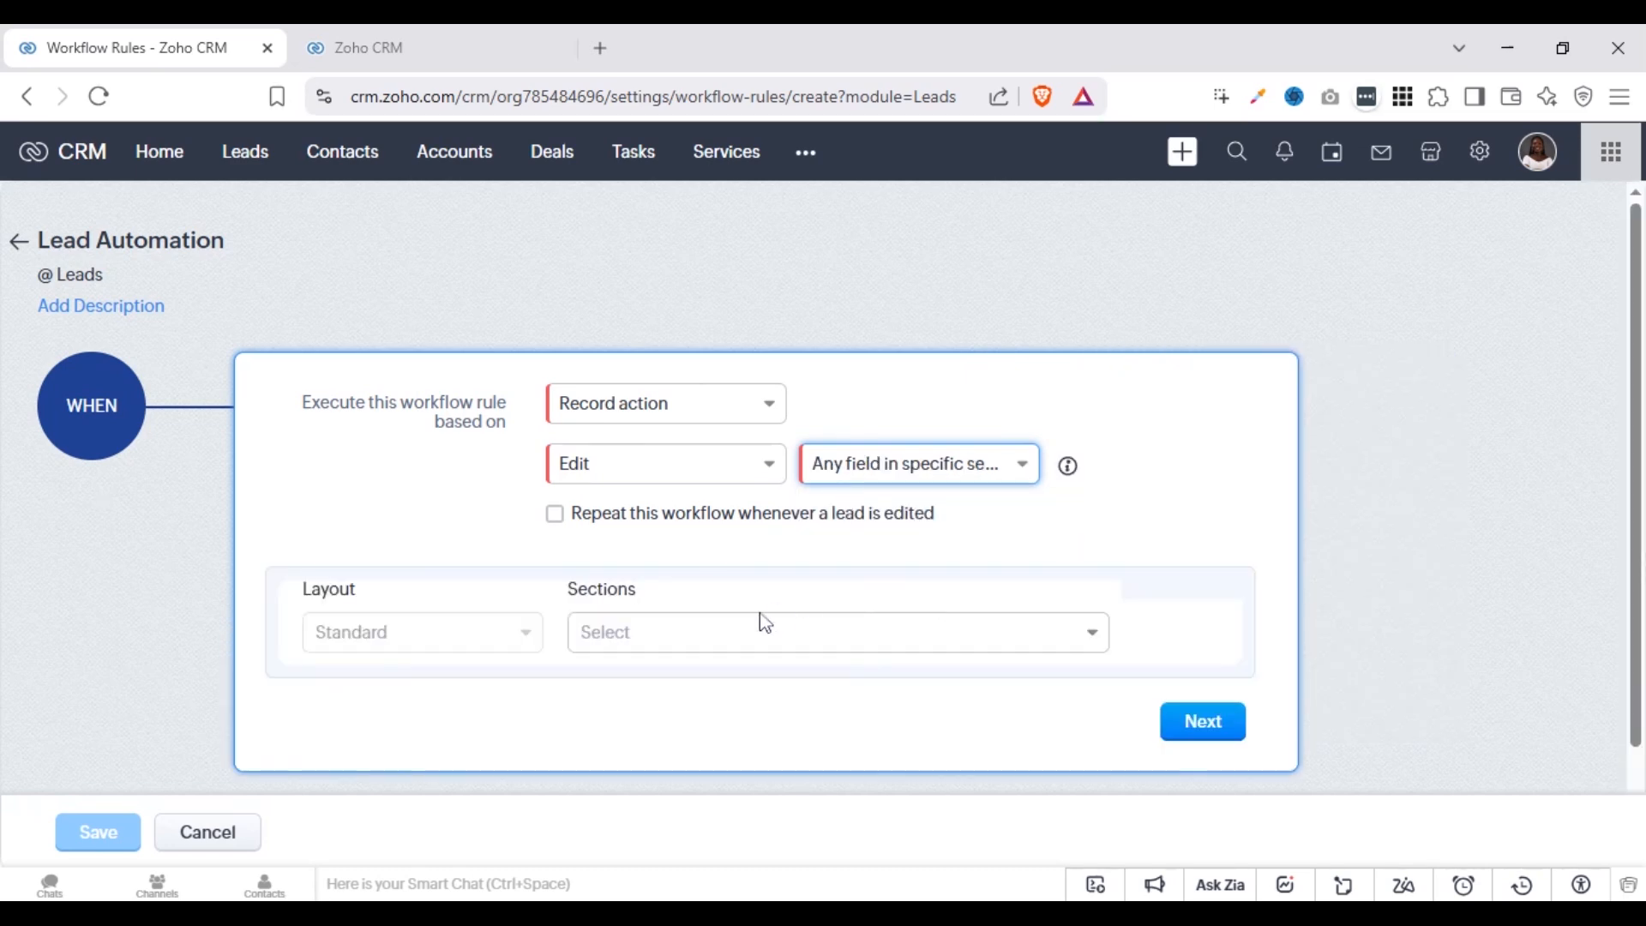
pyautogui.click(625, 643)
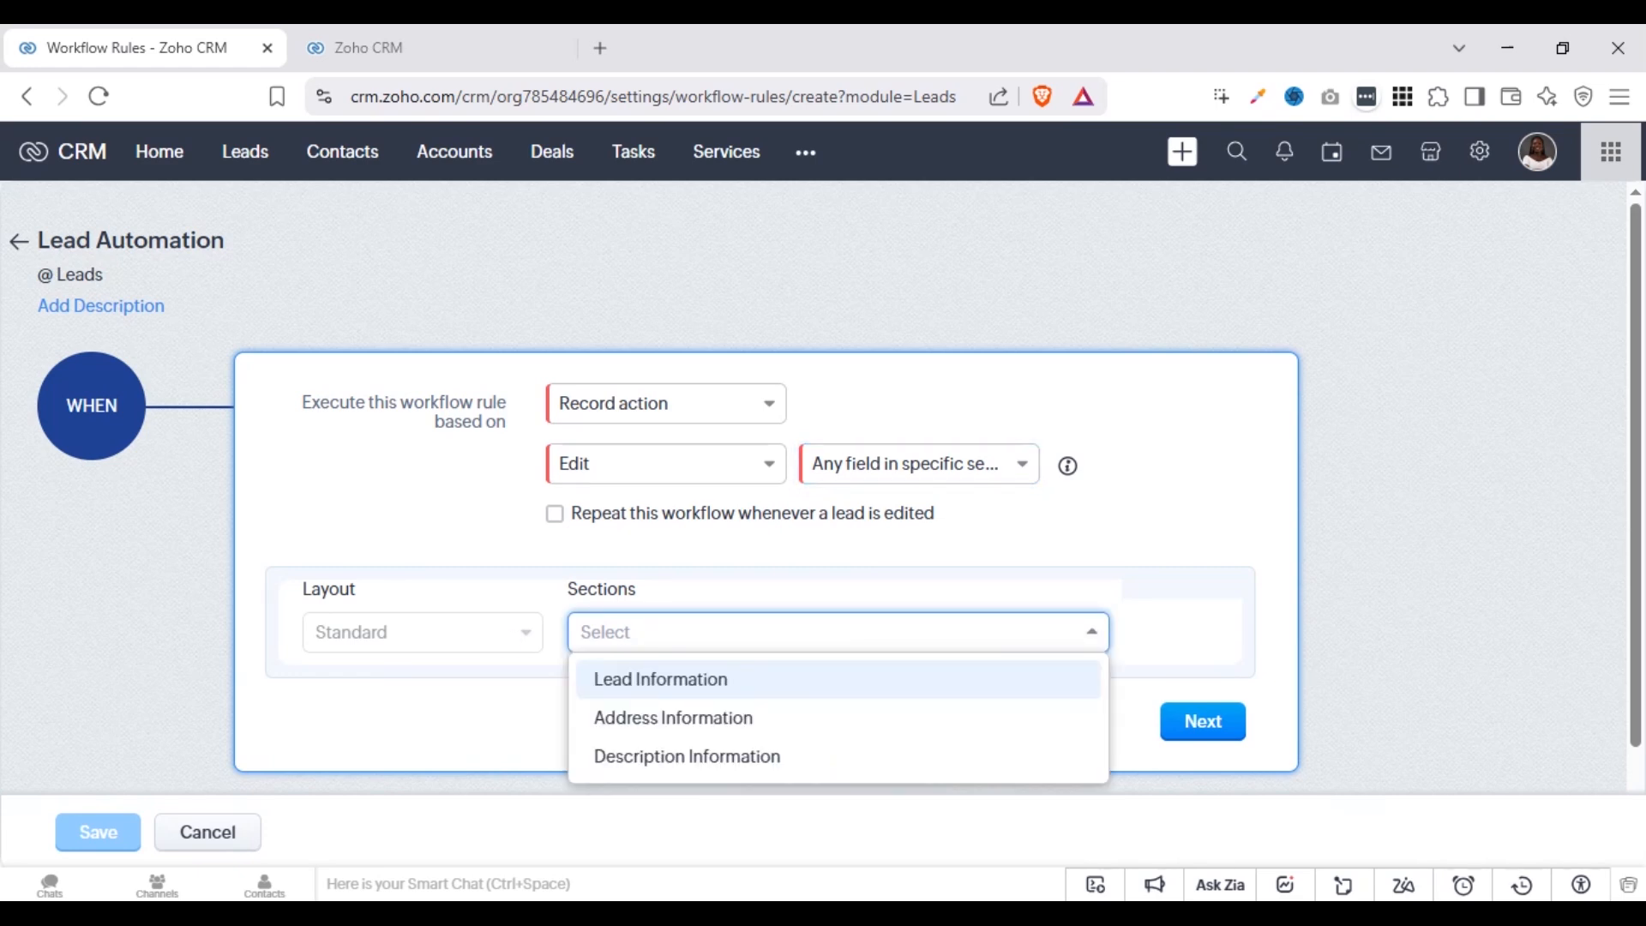
pyautogui.click(648, 680)
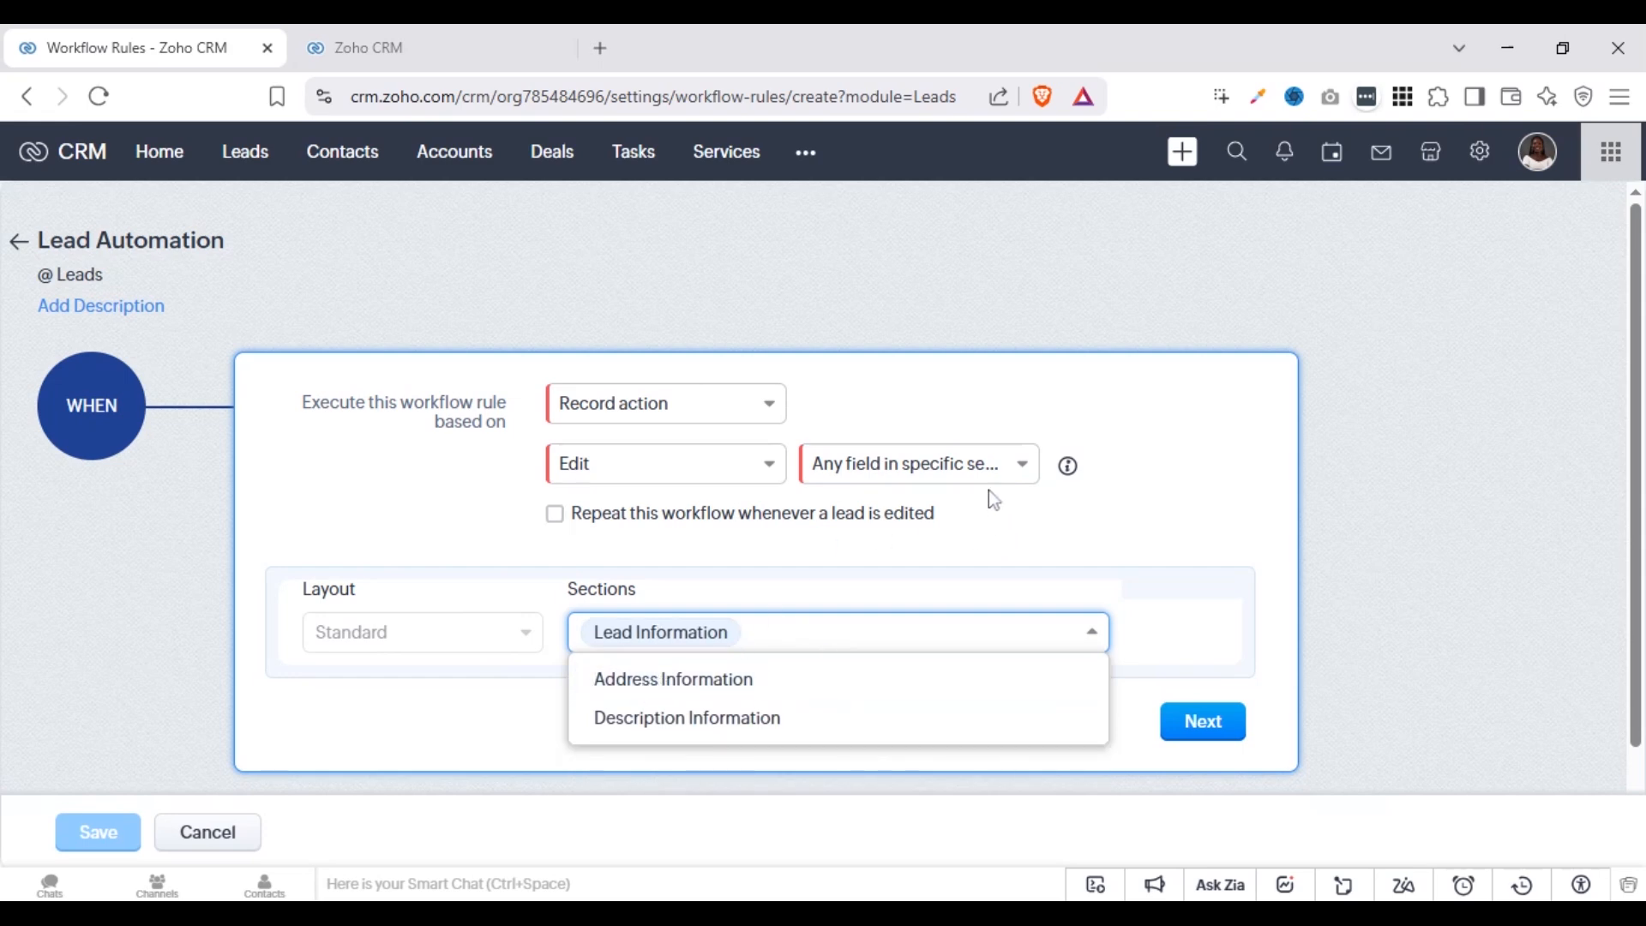
# Switch the Edit trigger to specific fields, firing when Lead Status is modified to any value
pyautogui.click(986, 467)
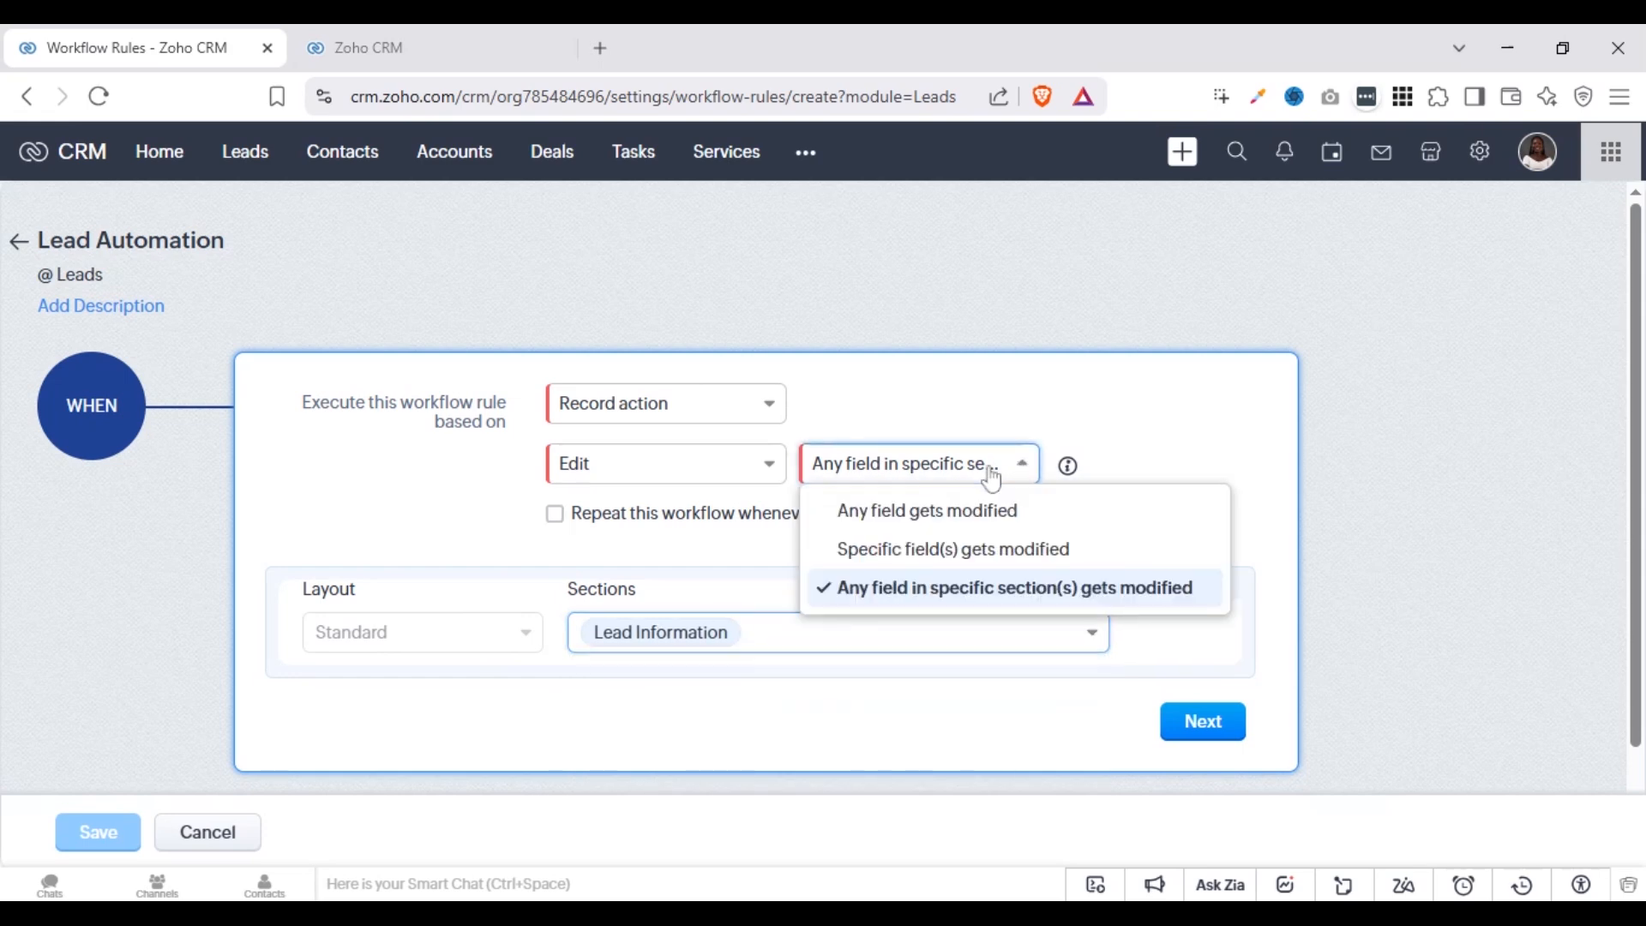
pyautogui.click(889, 551)
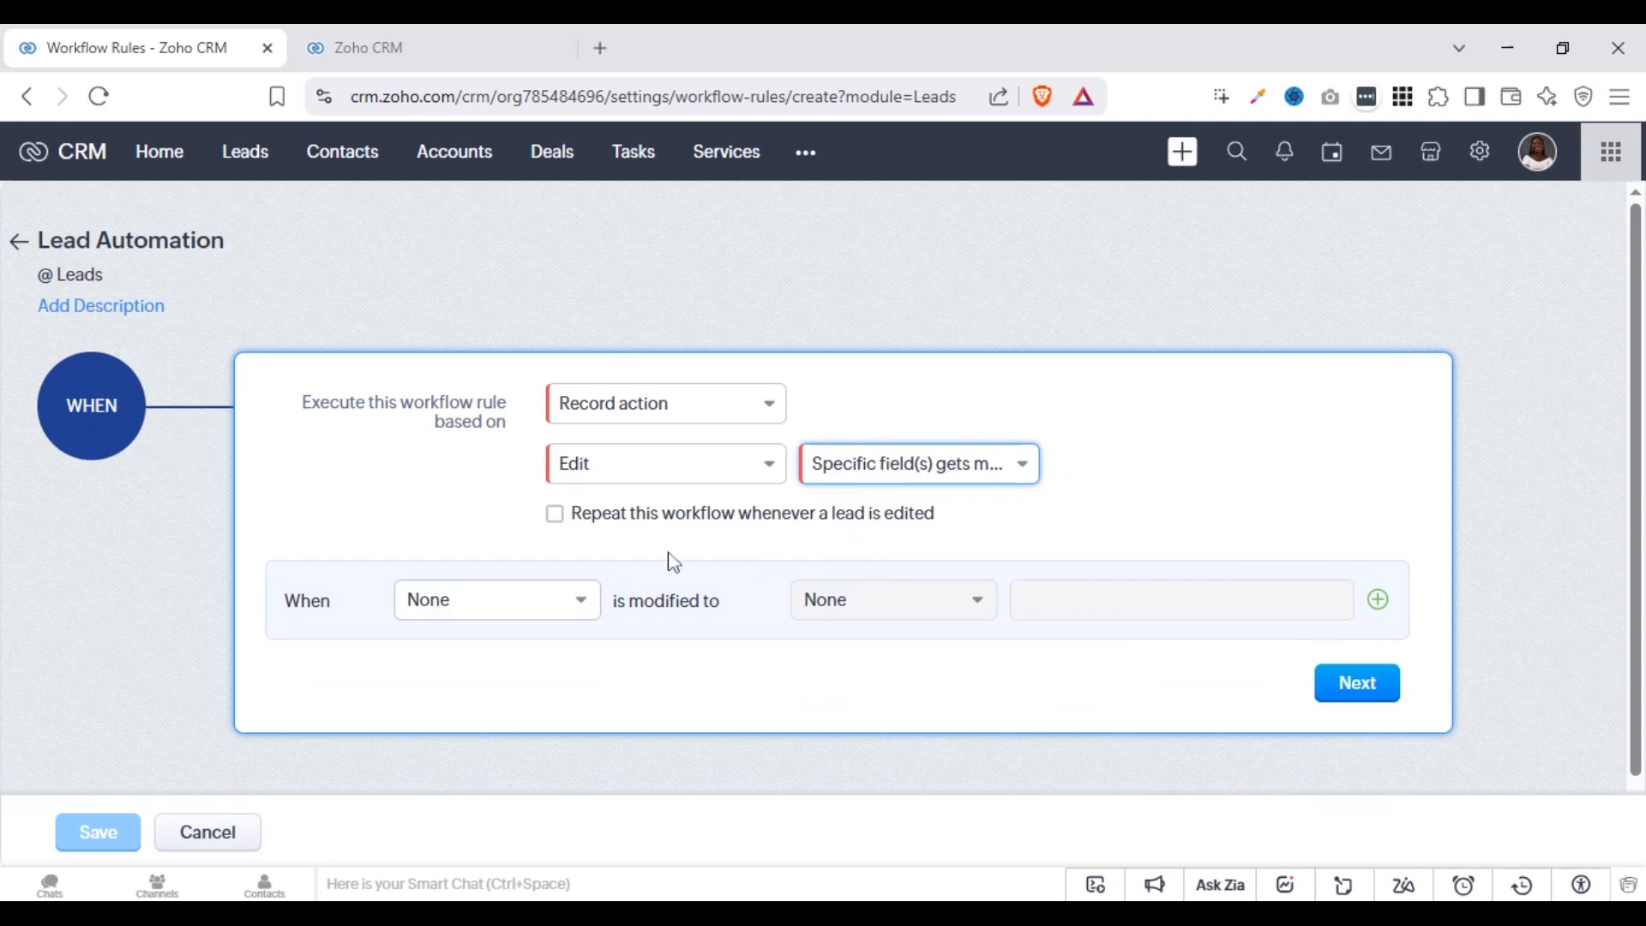
pyautogui.click(580, 598)
pyautogui.click(558, 524)
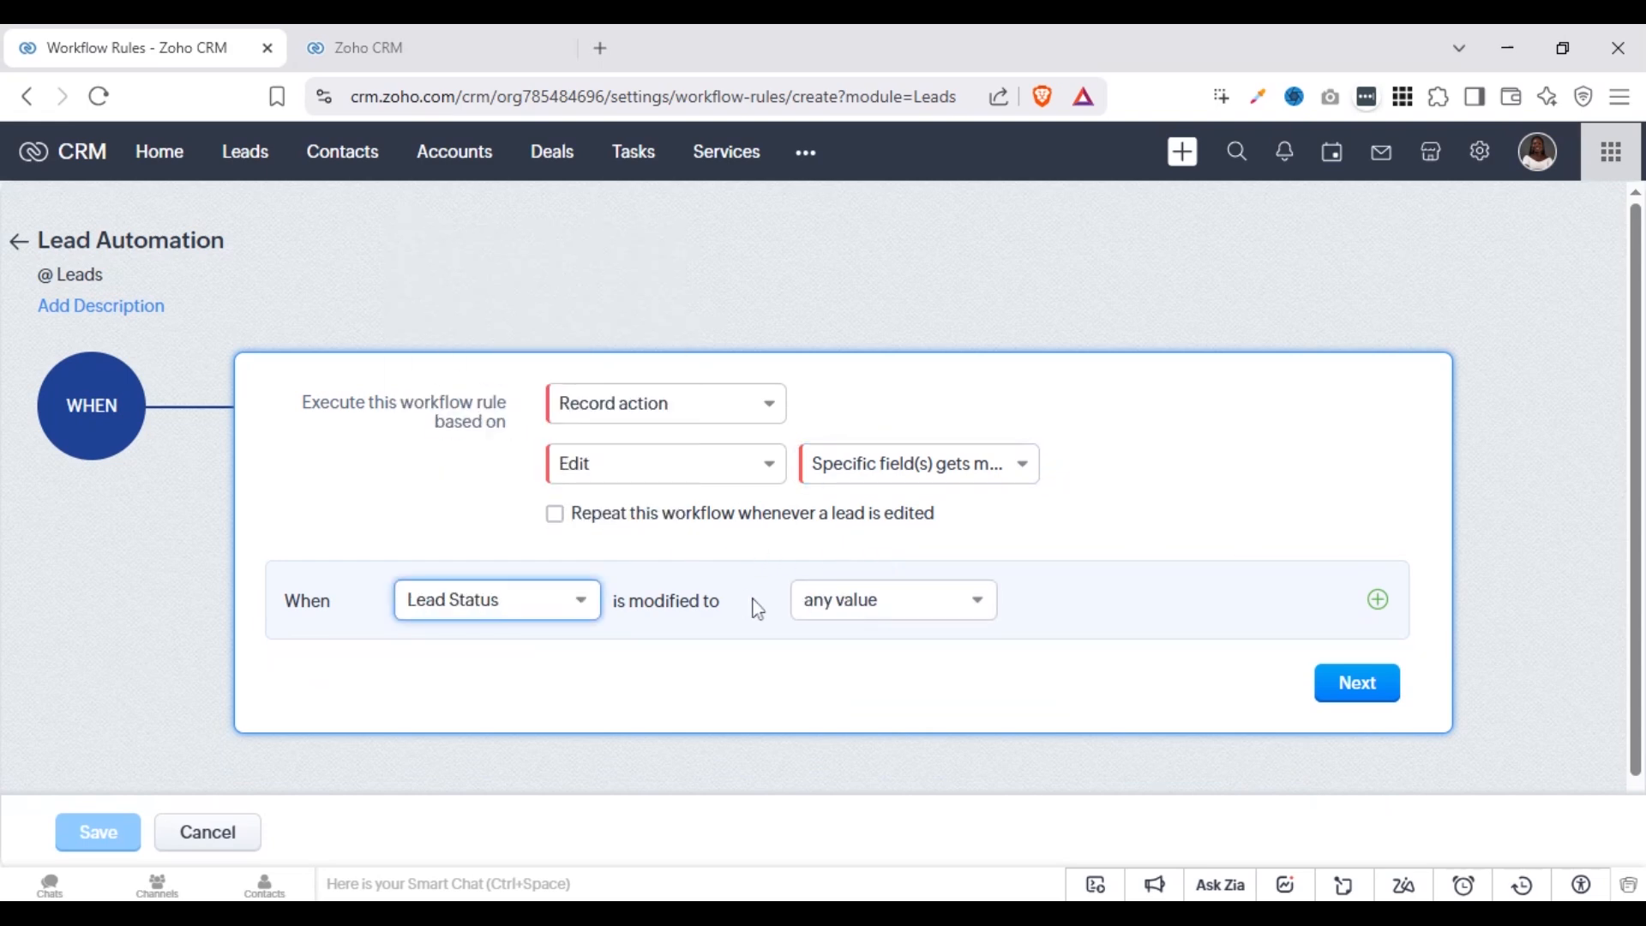
pyautogui.click(884, 607)
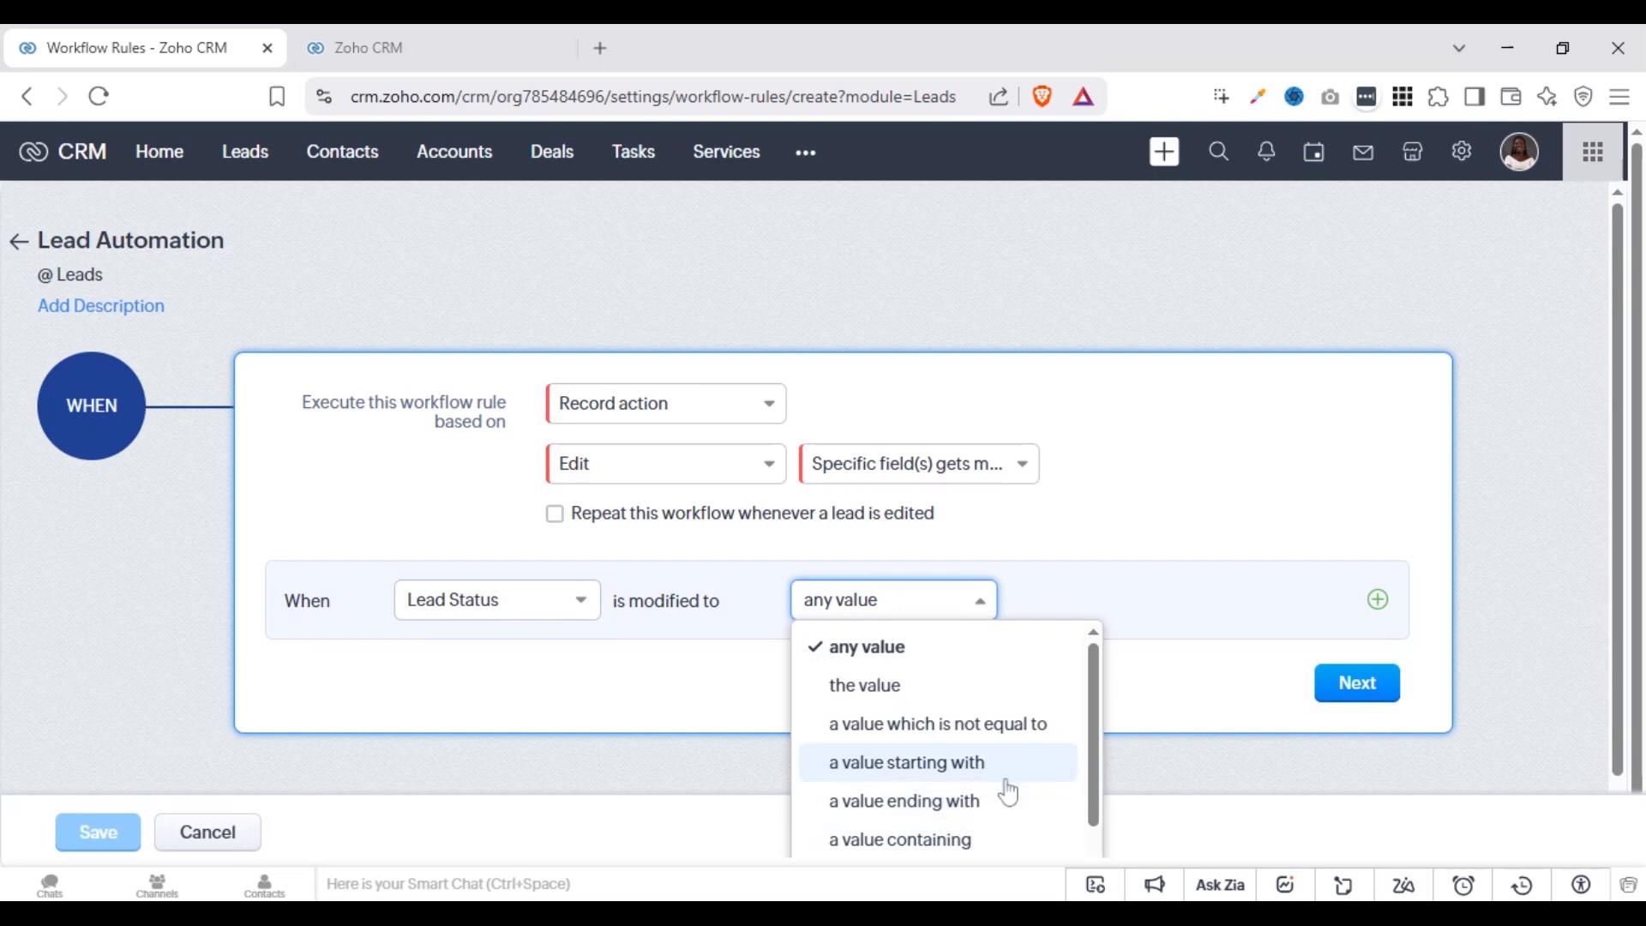
pyautogui.click(1081, 556)
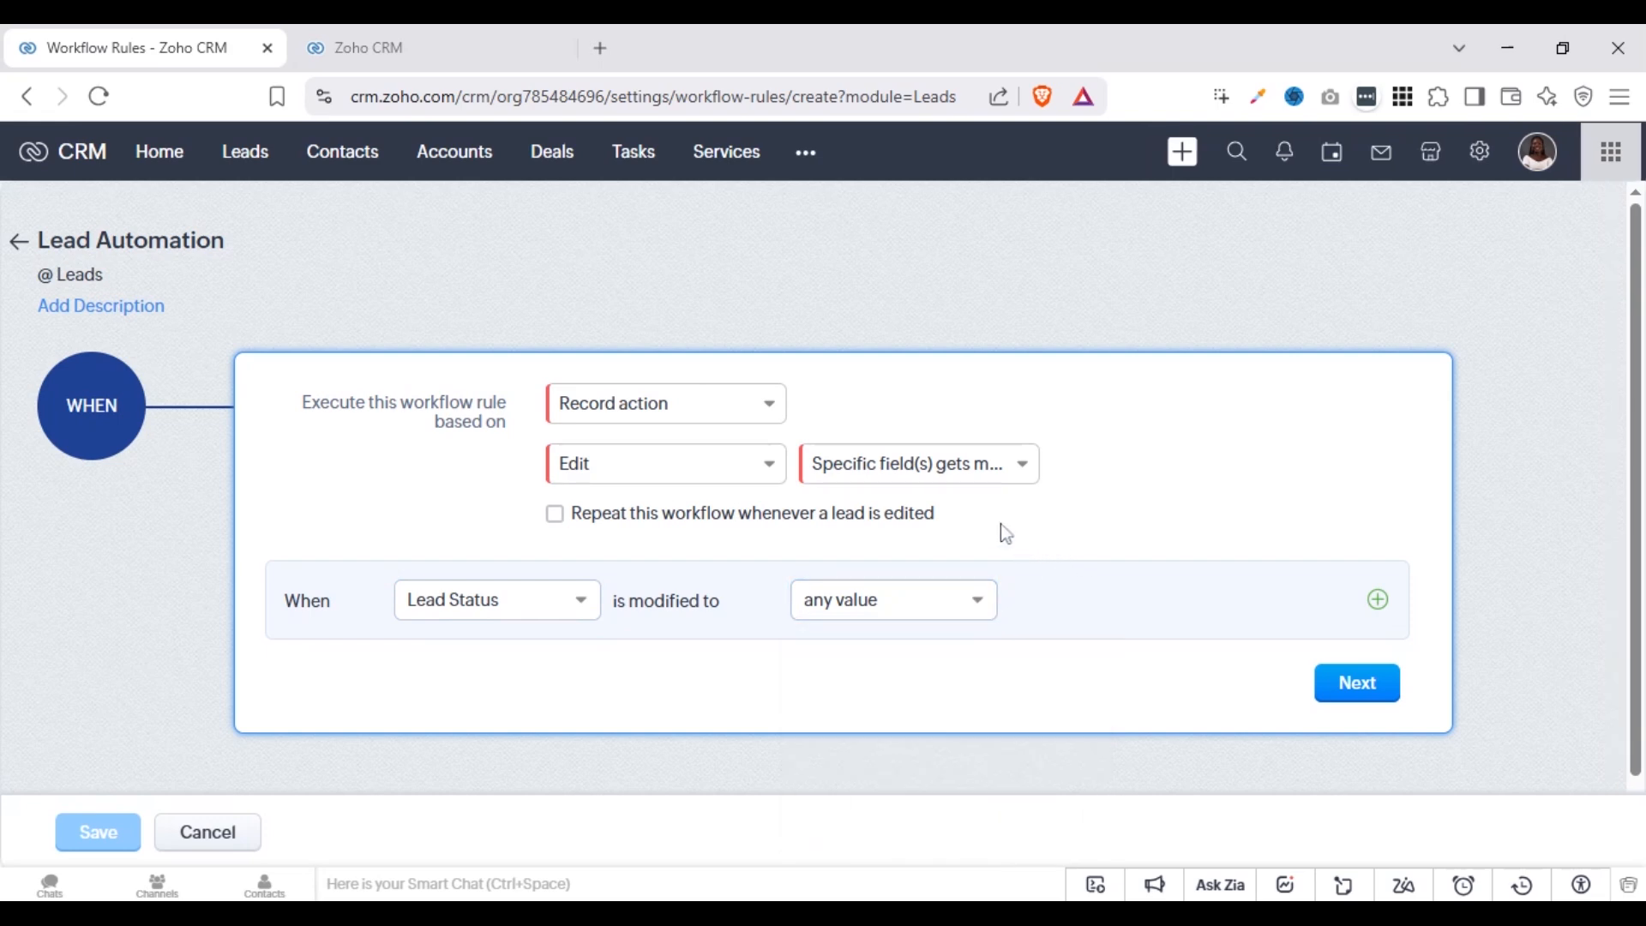
# Change the trigger's record action to Delete
pyautogui.click(729, 465)
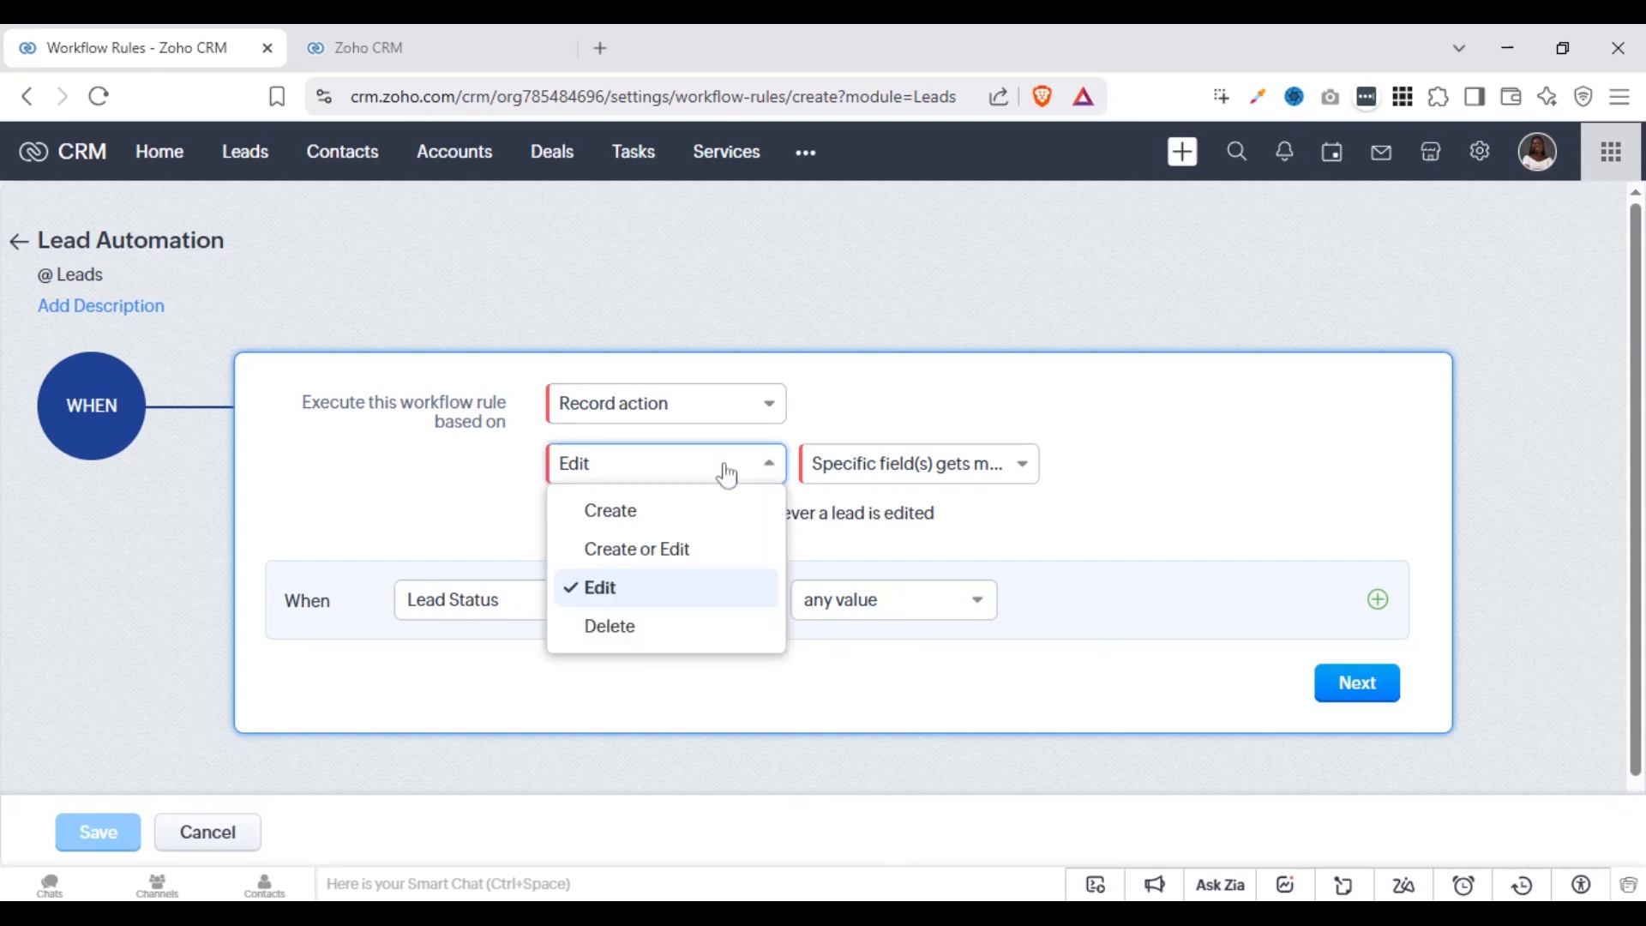
pyautogui.click(657, 625)
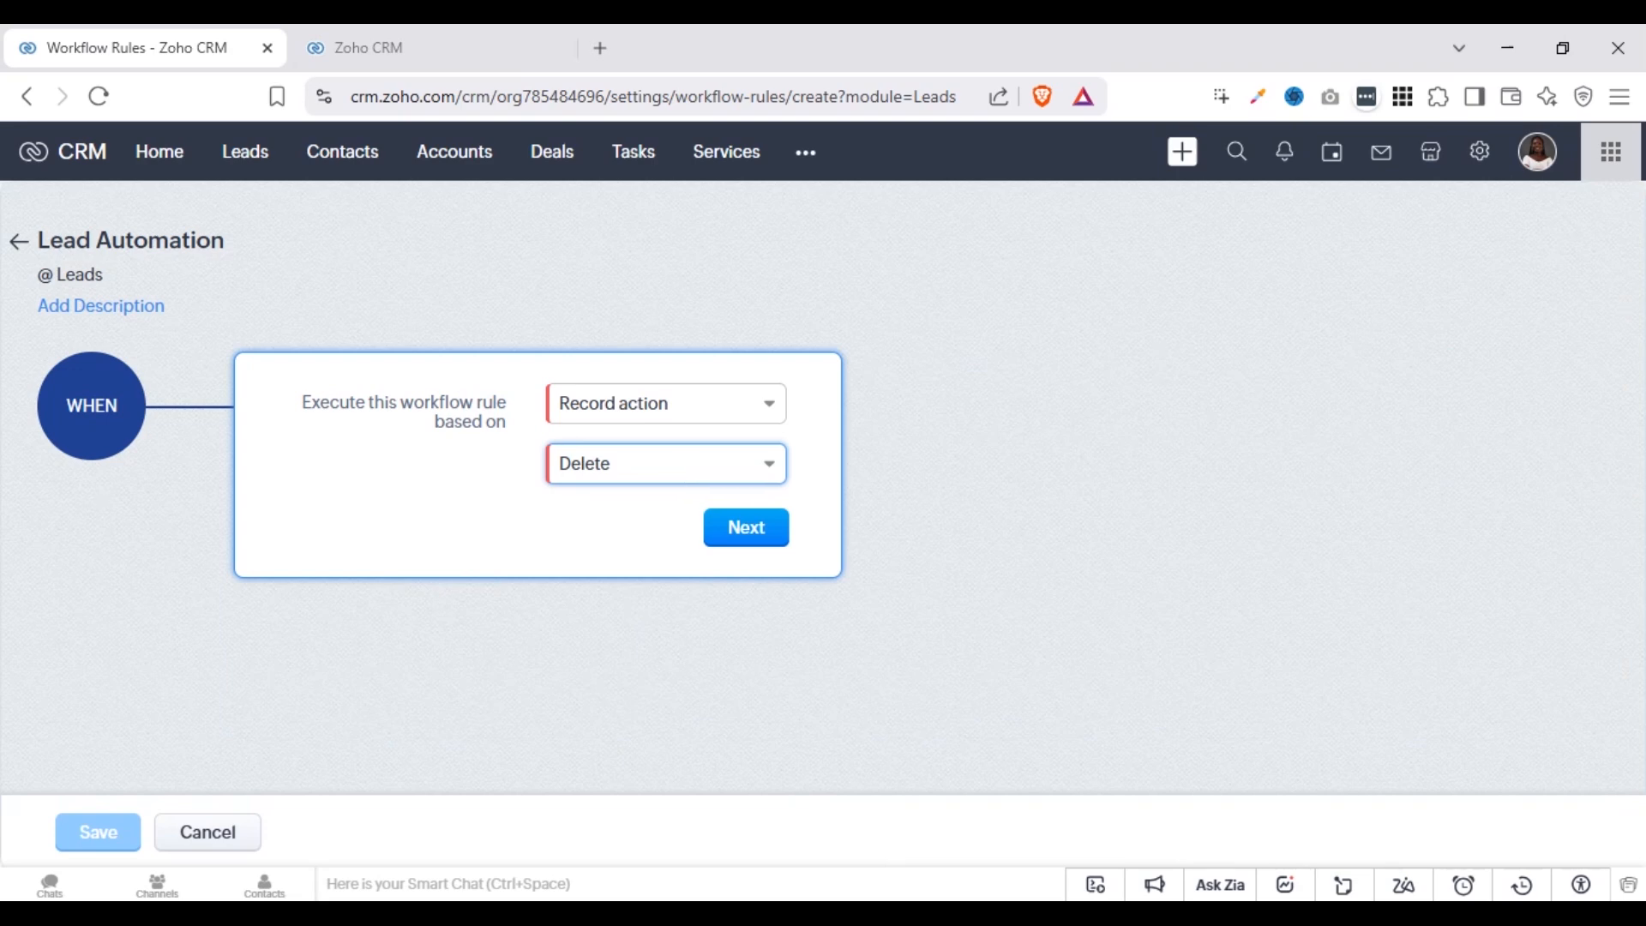
# Base the rule's execution on a Date/Time field, using Created Time
pyautogui.click(639, 472)
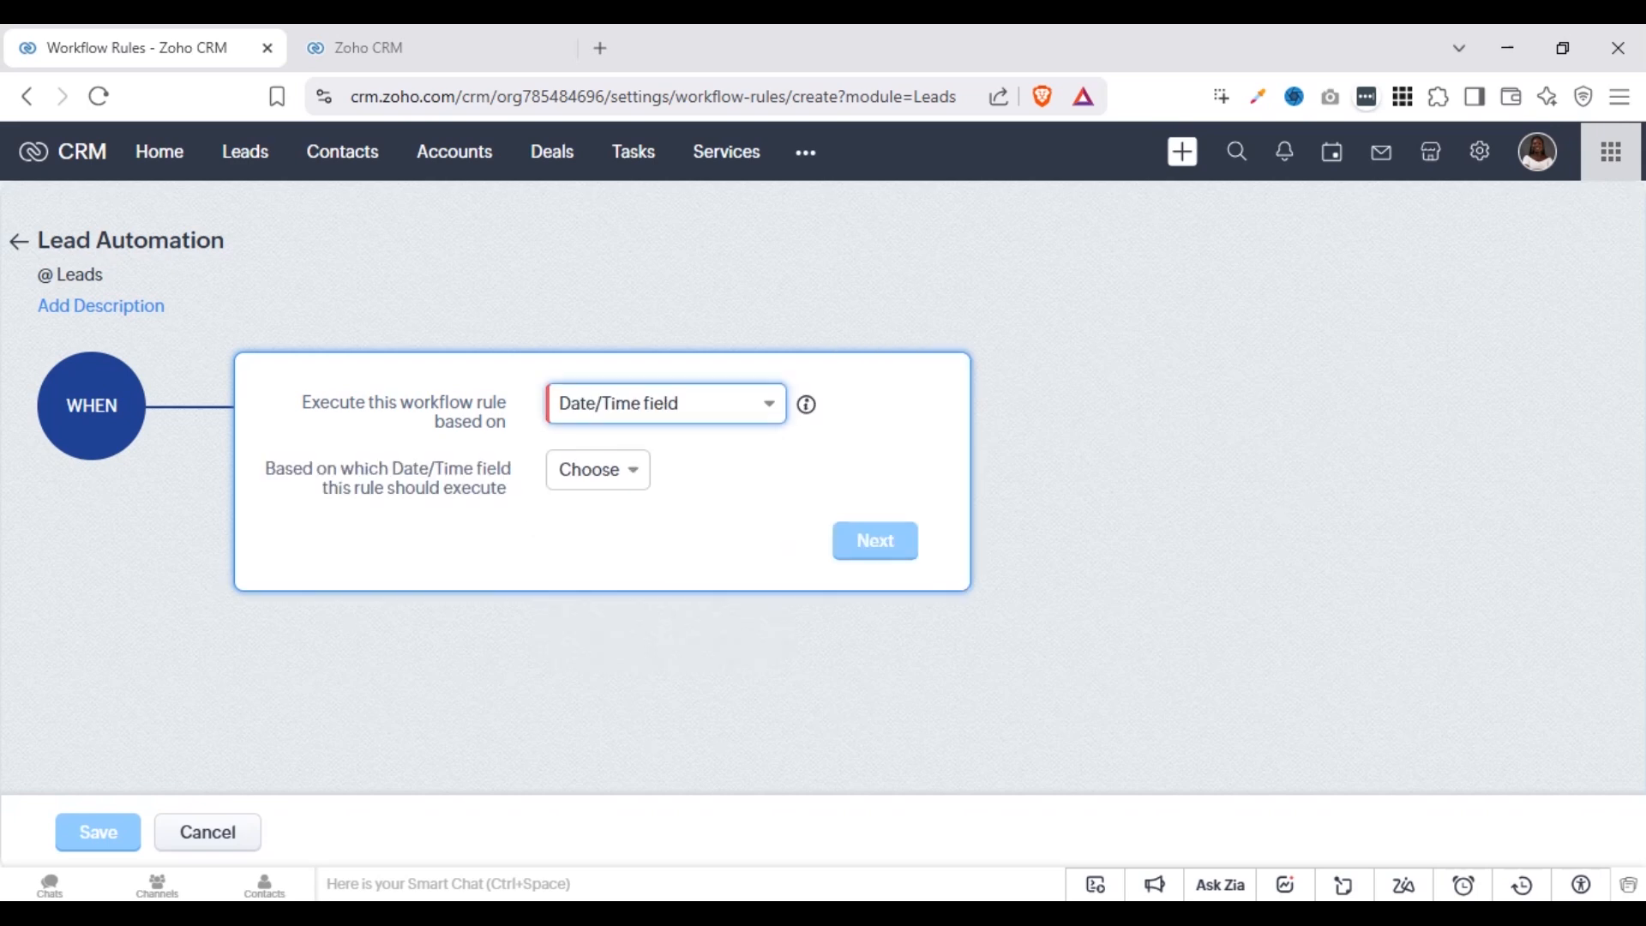
pyautogui.click(598, 470)
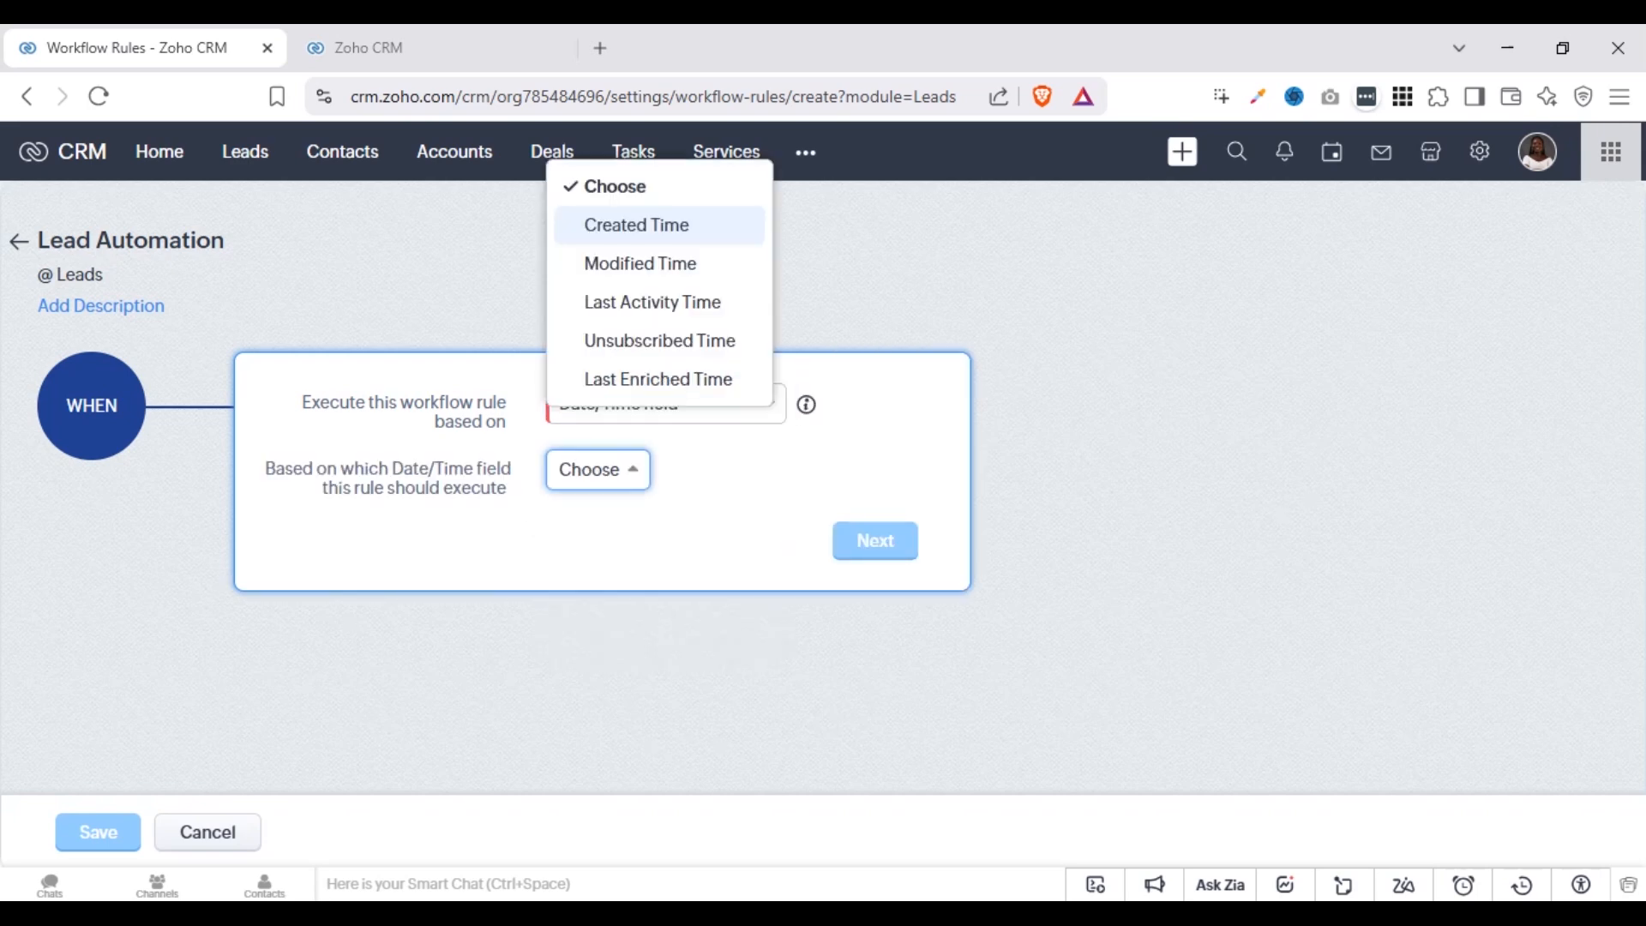
pyautogui.click(648, 233)
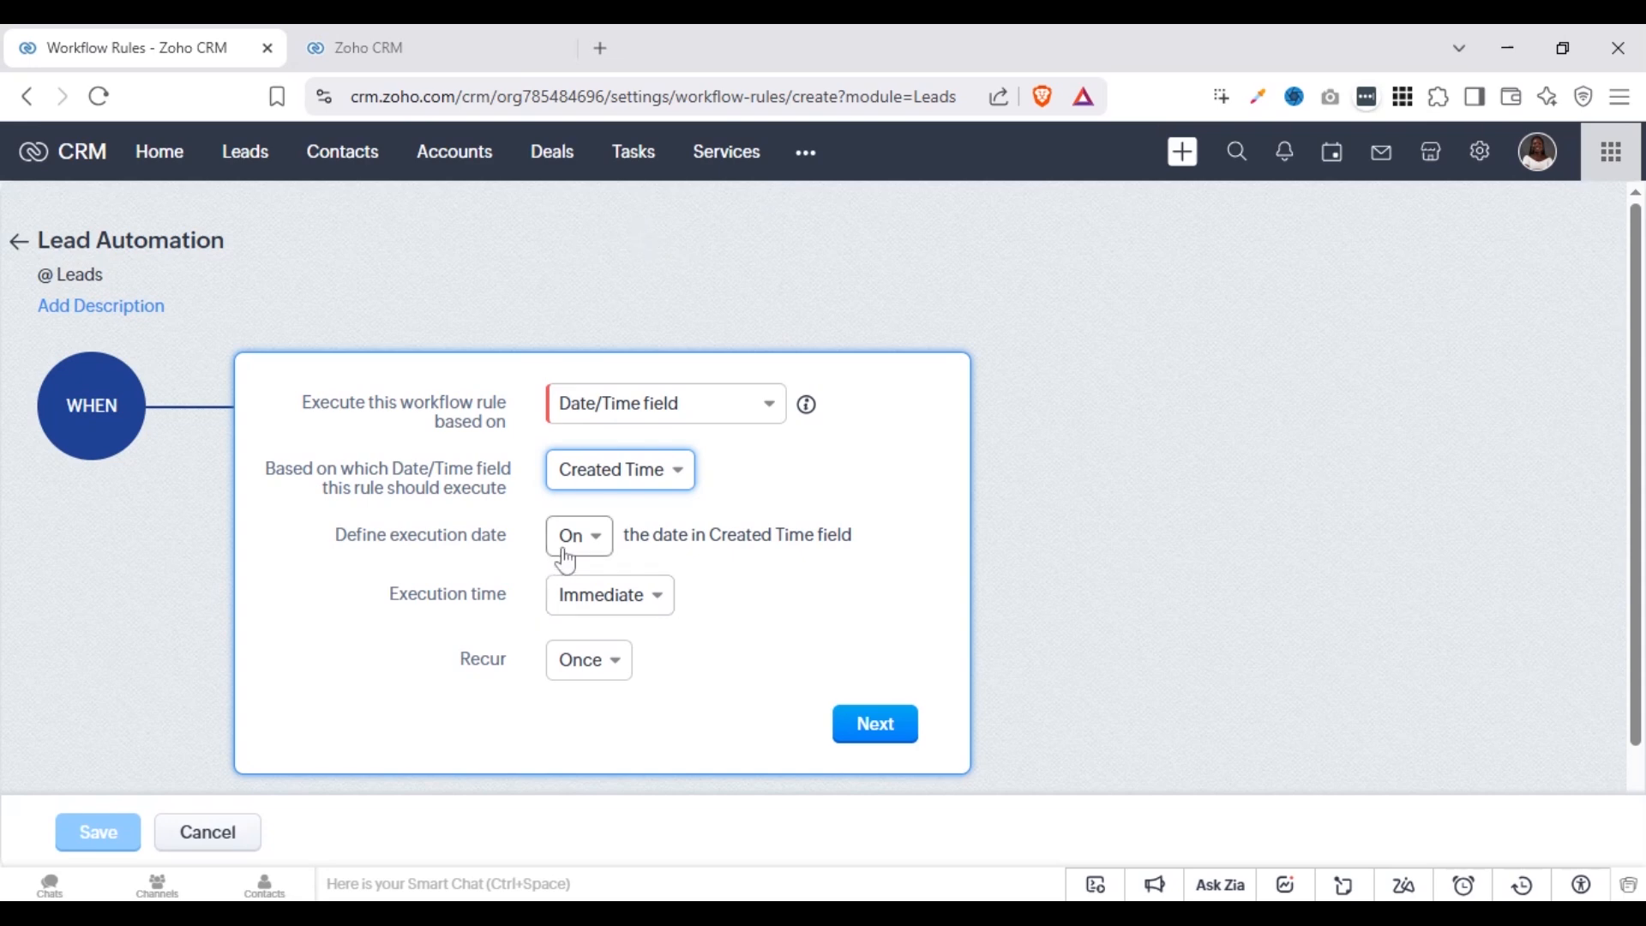
# Examine the available execution time, recurrence and date field options of the Date/Time trigger
pyautogui.click(651, 610)
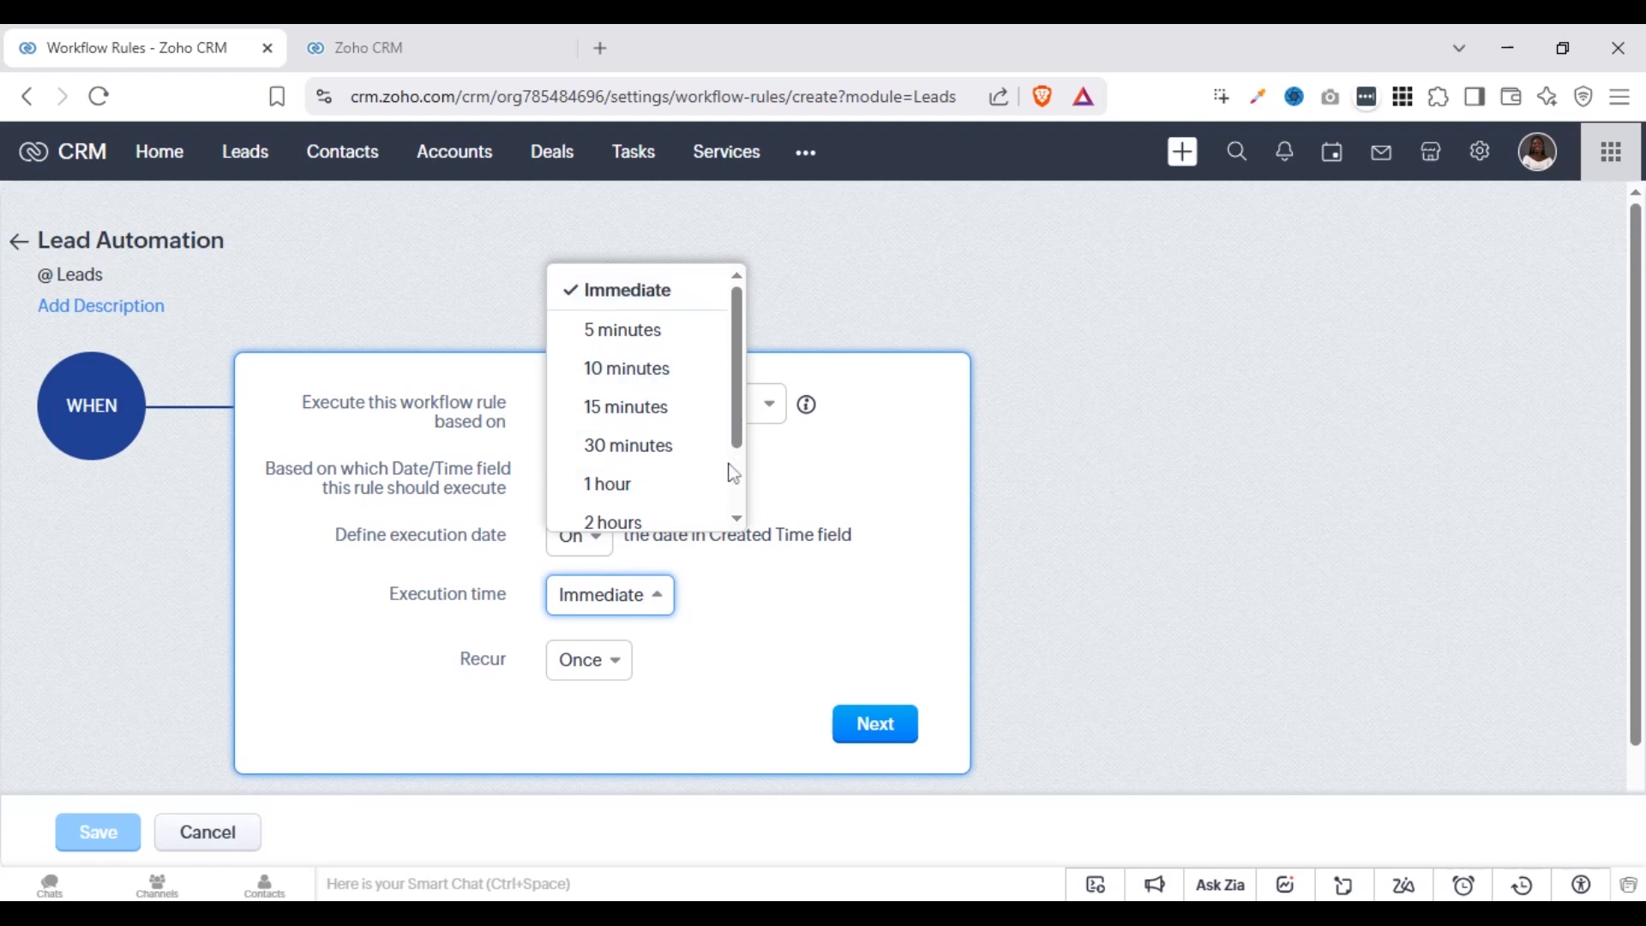
pyautogui.scroll(-2, 732, 472)
pyautogui.scroll(-1, 734, 482)
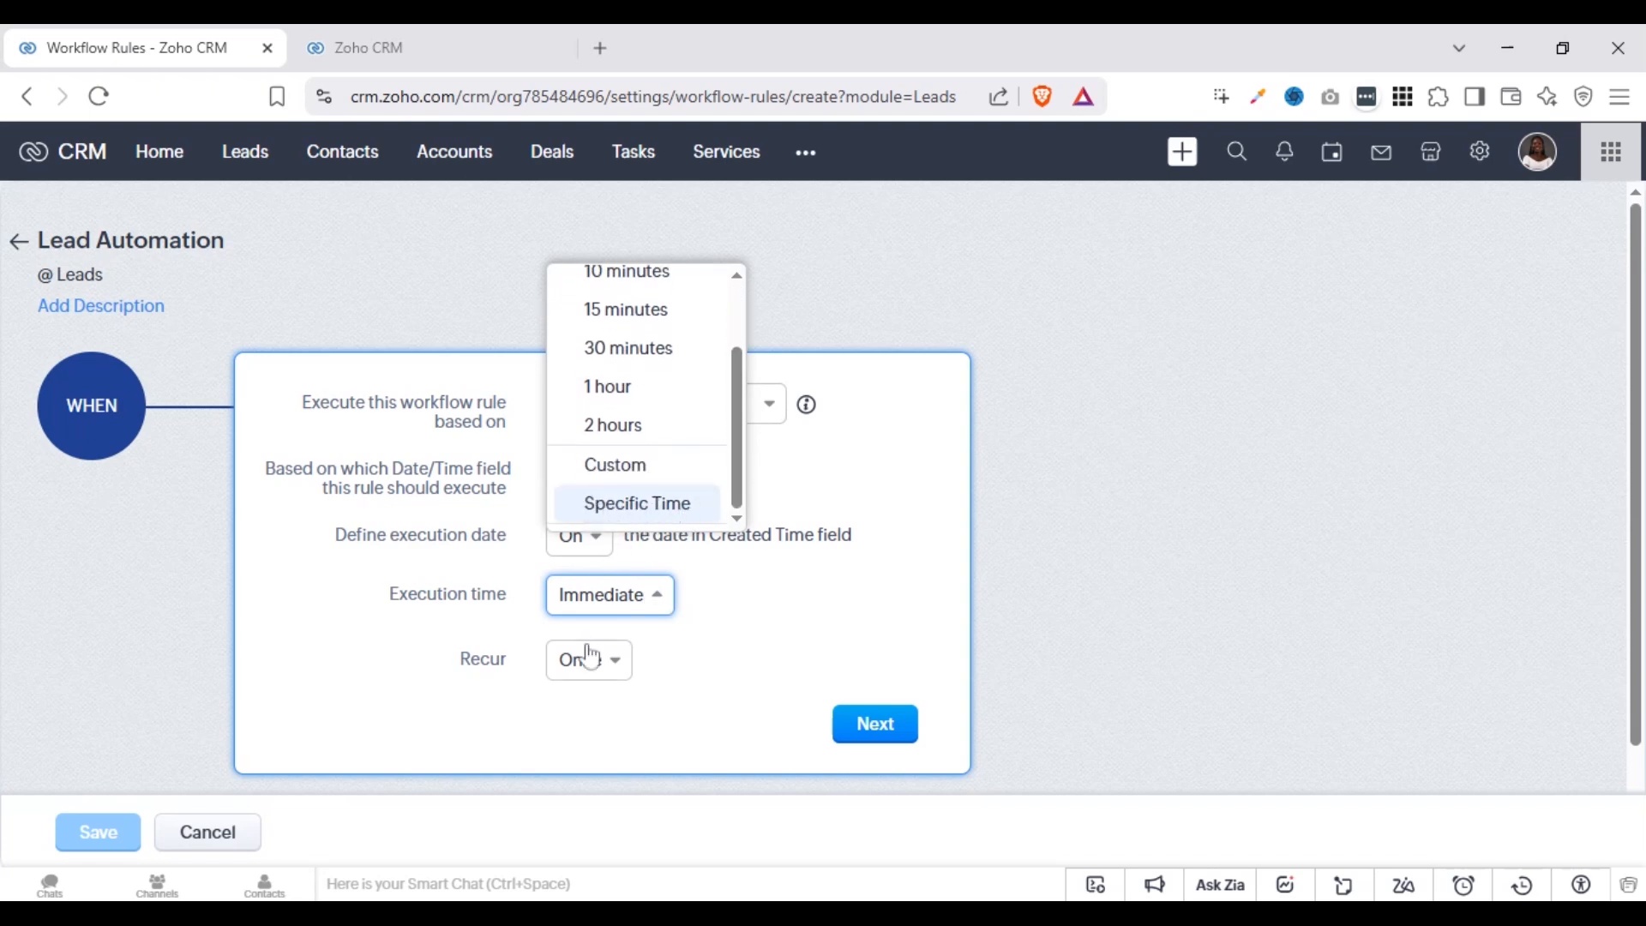
pyautogui.click(496, 698)
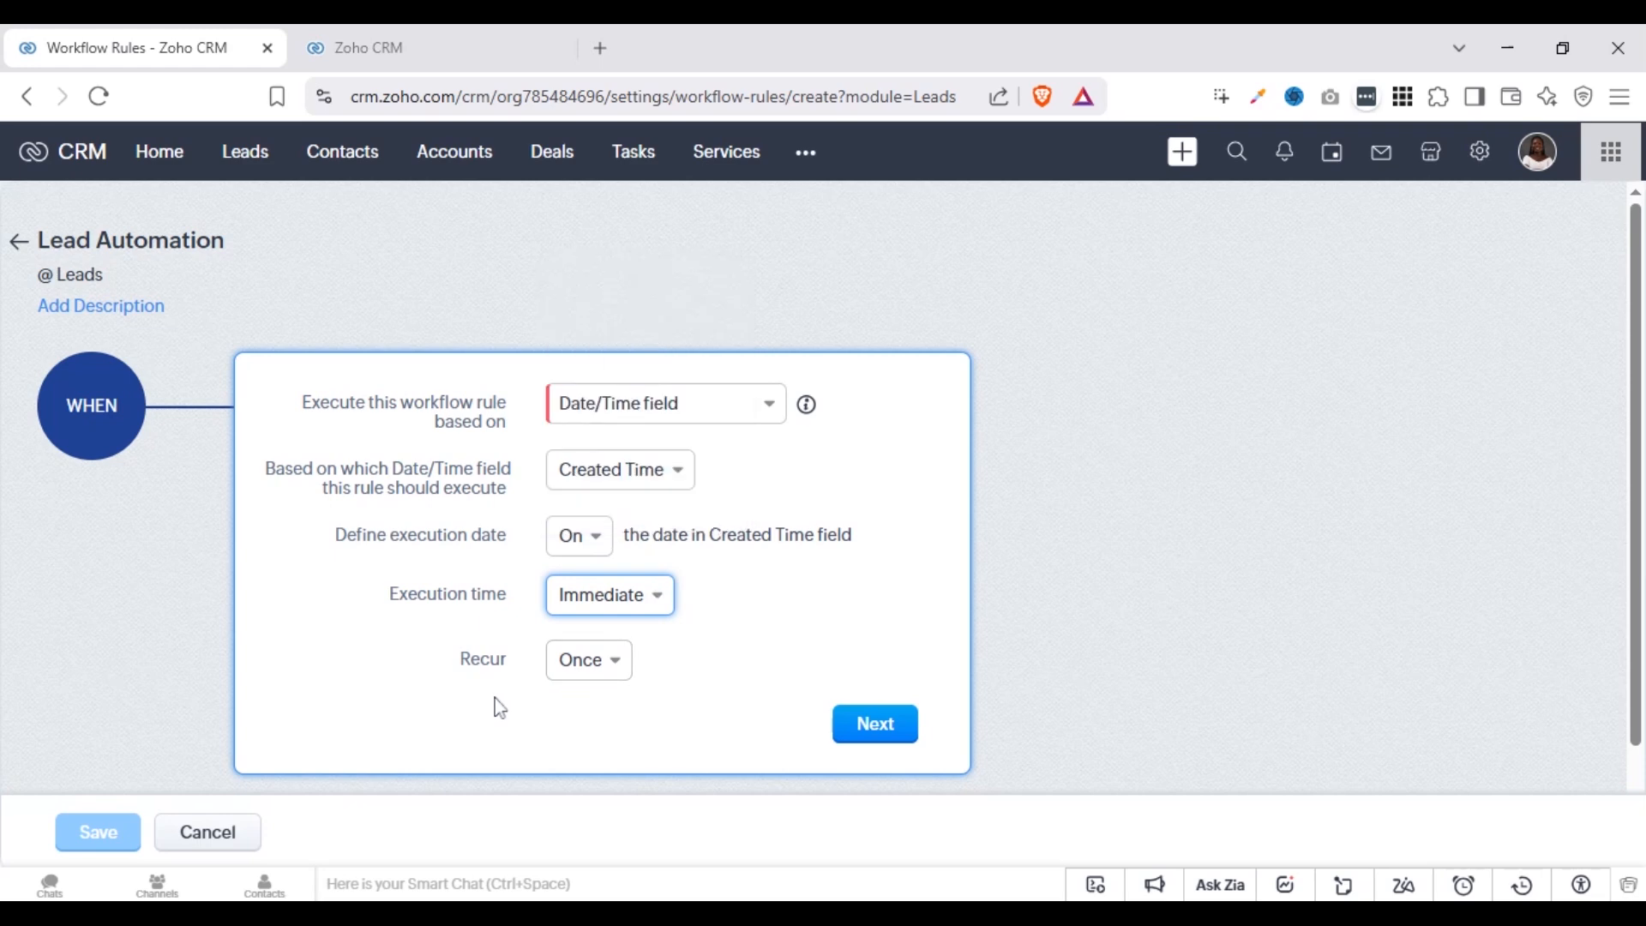
pyautogui.click(600, 670)
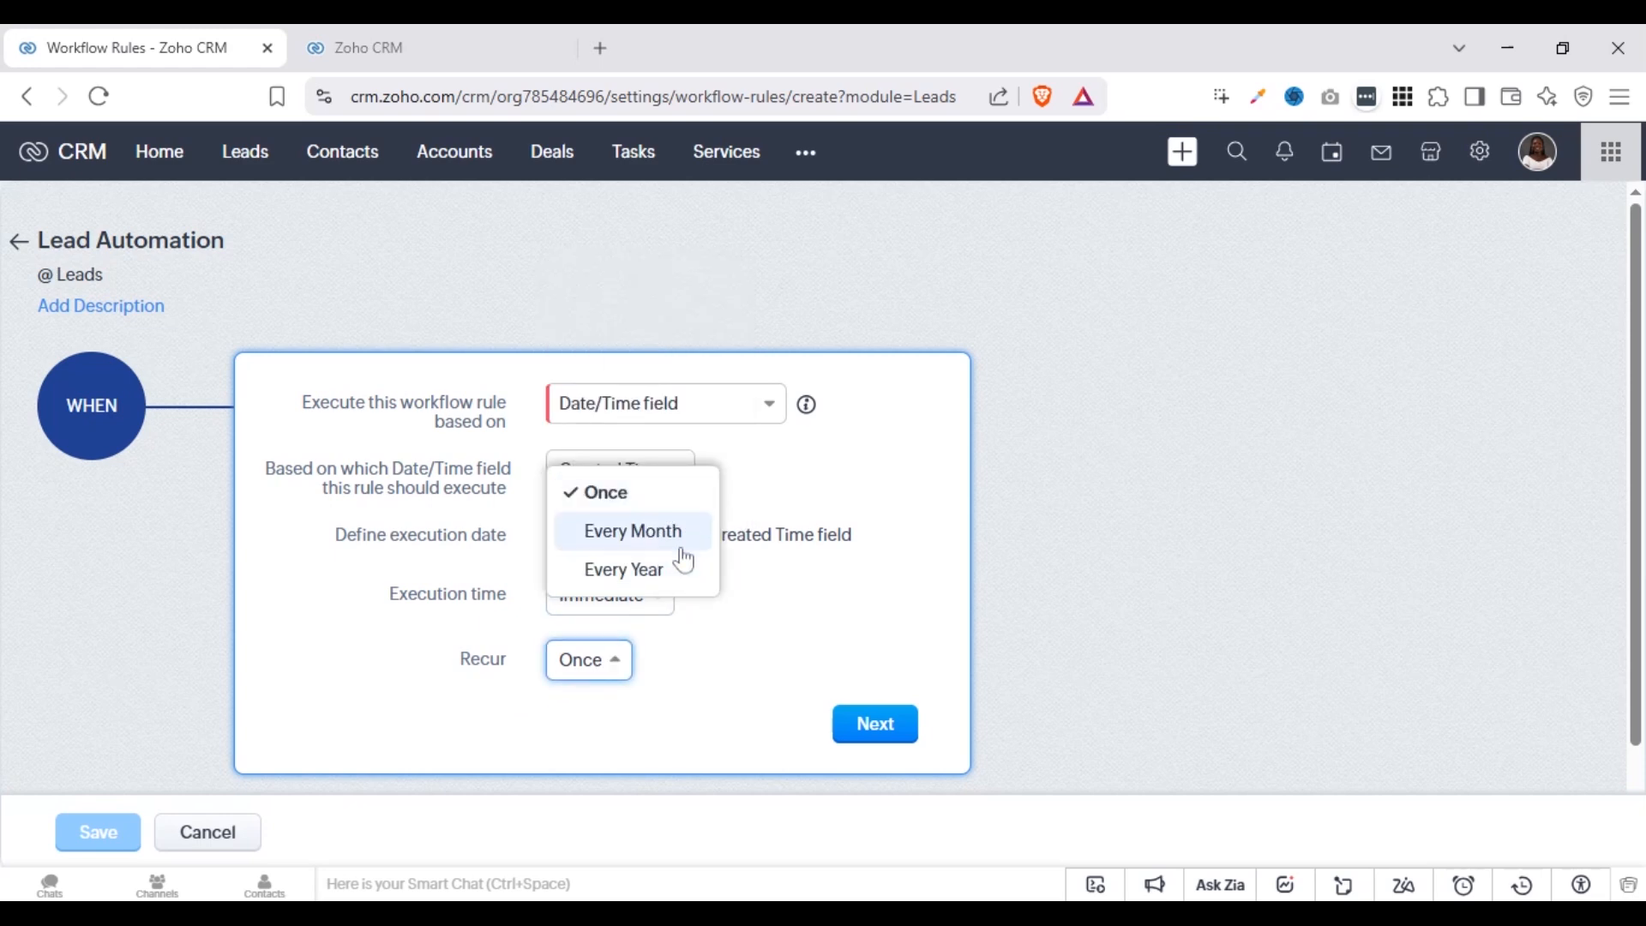
pyautogui.click(686, 457)
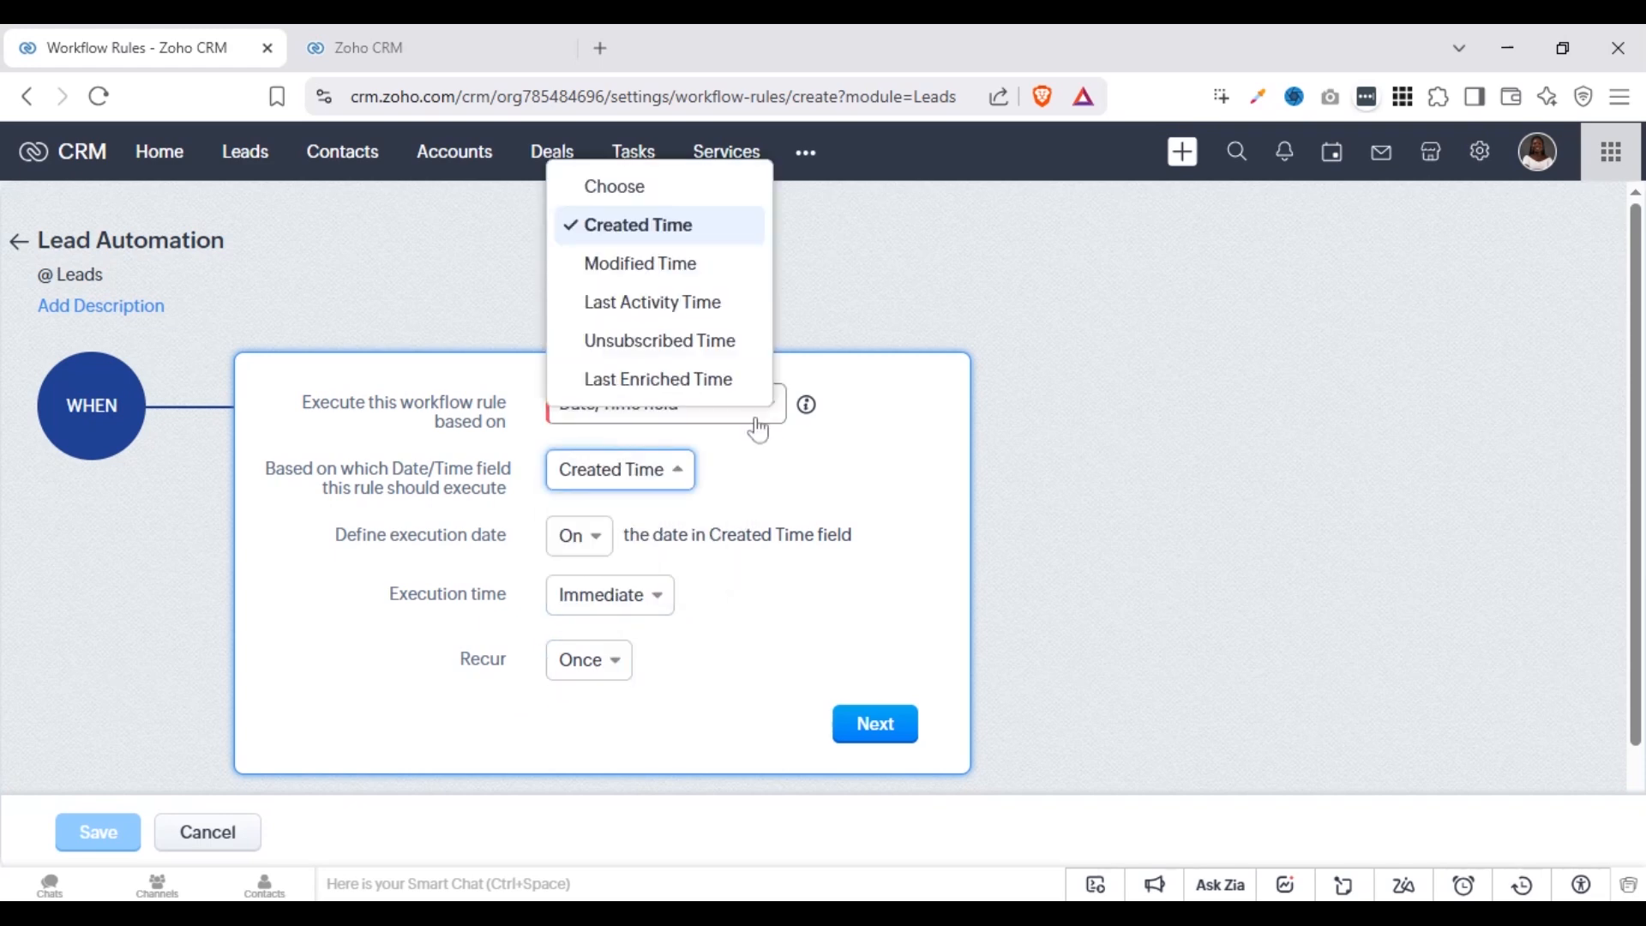
pyautogui.click(758, 460)
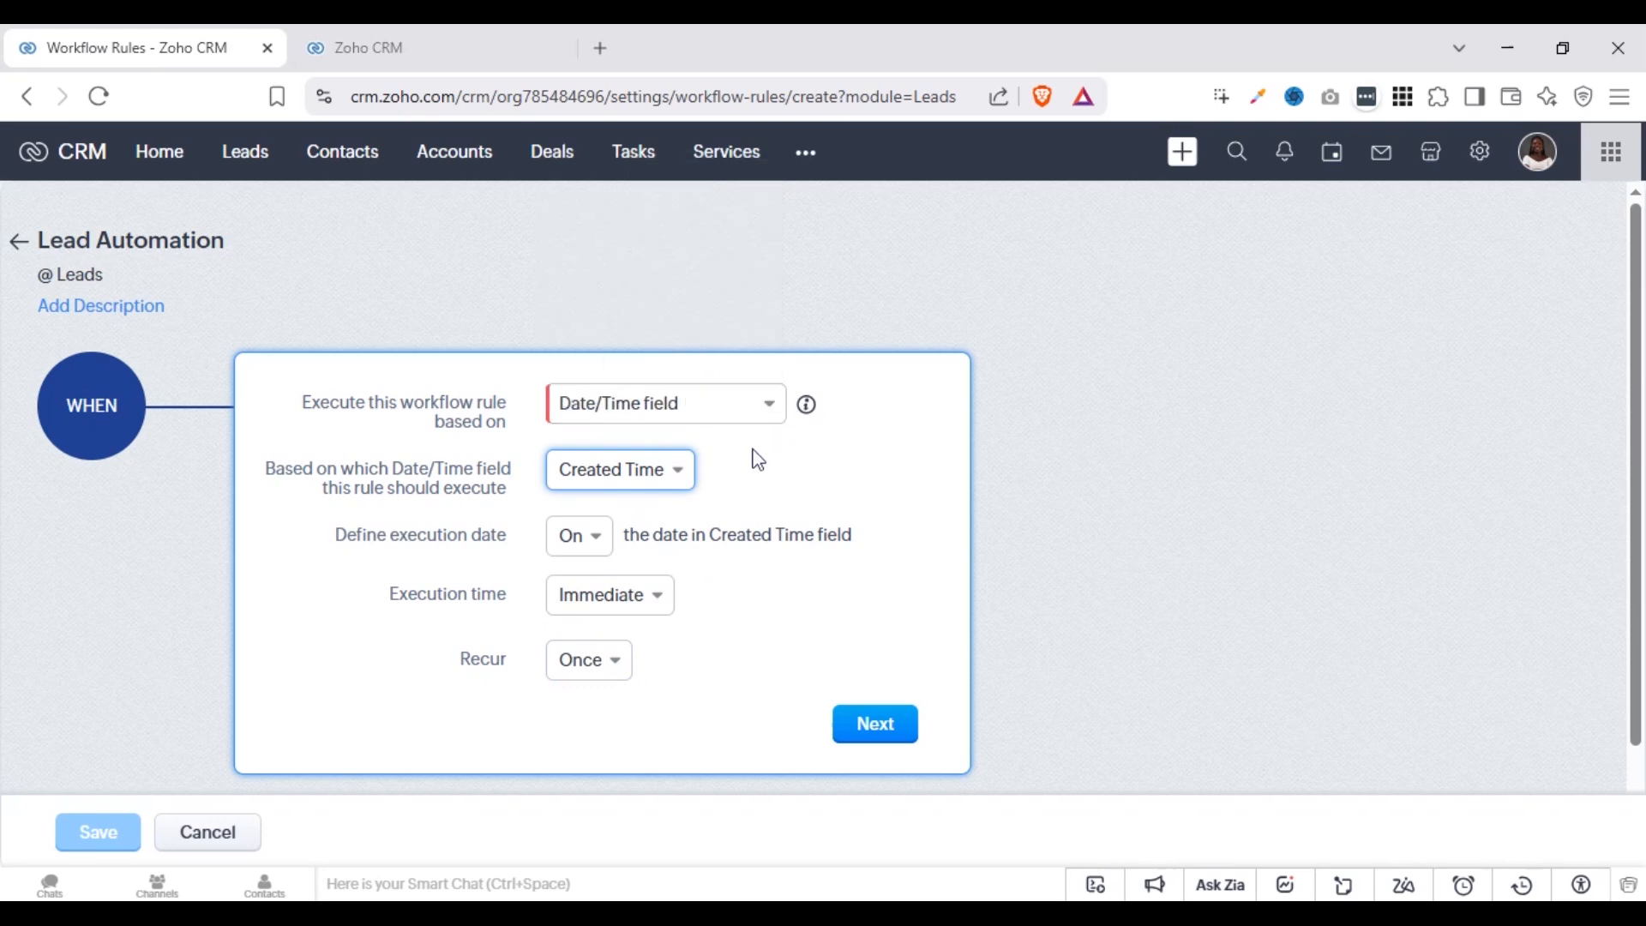
pyautogui.click(521, 471)
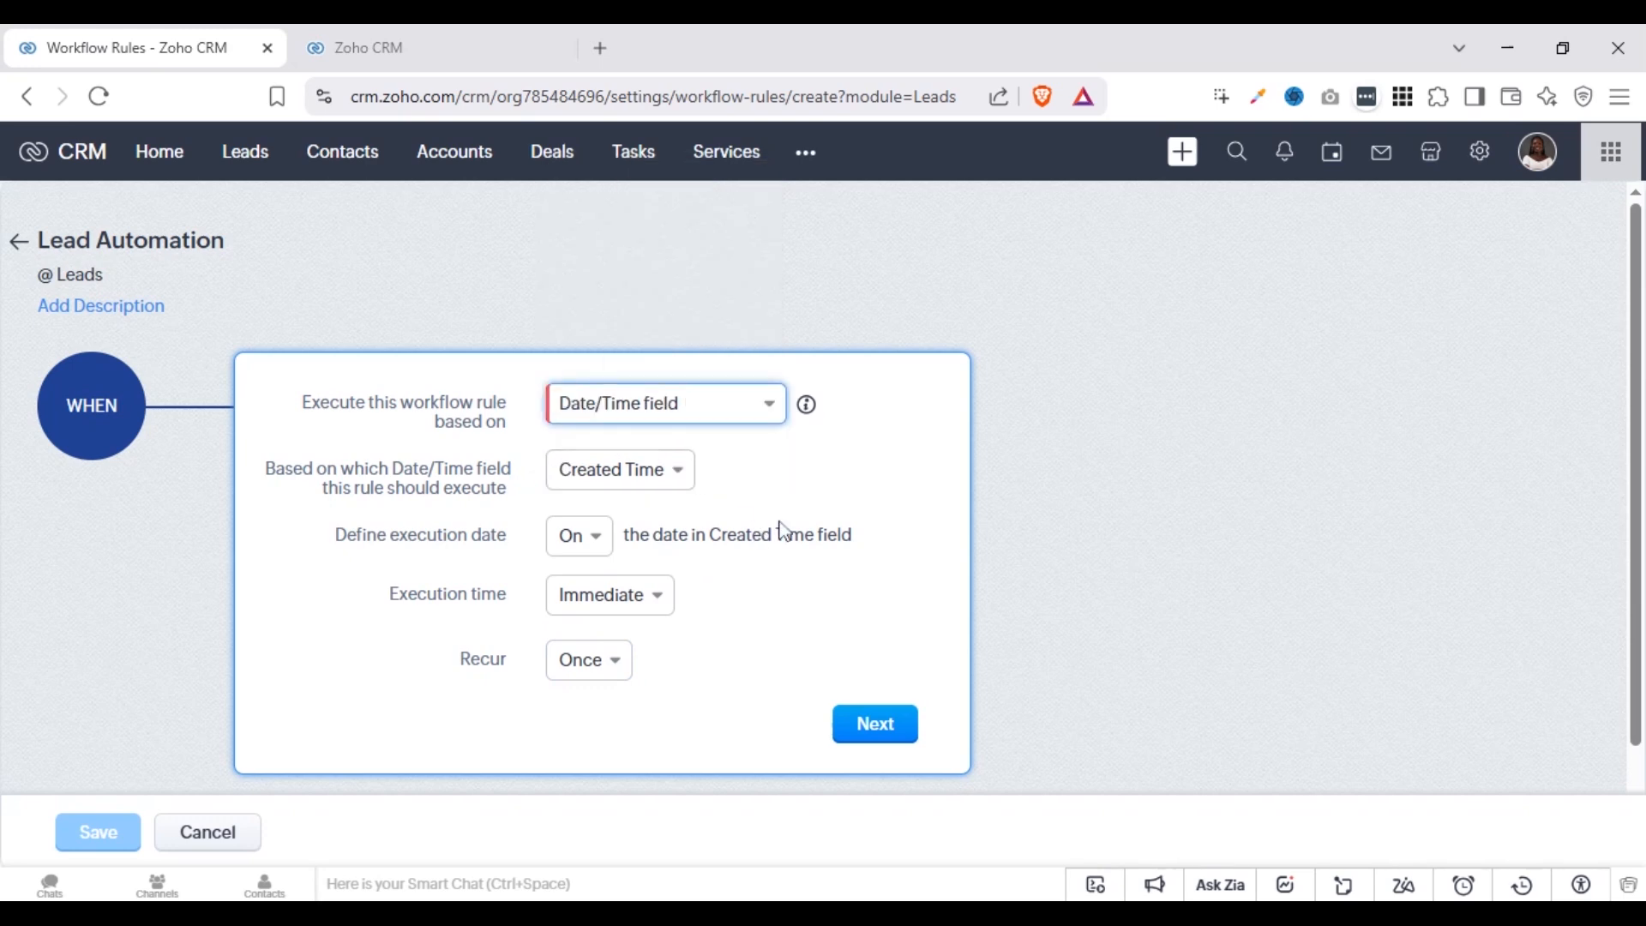
# Set the Date/Time field on which the rule executes to Unsubscribed Time
pyautogui.click(652, 474)
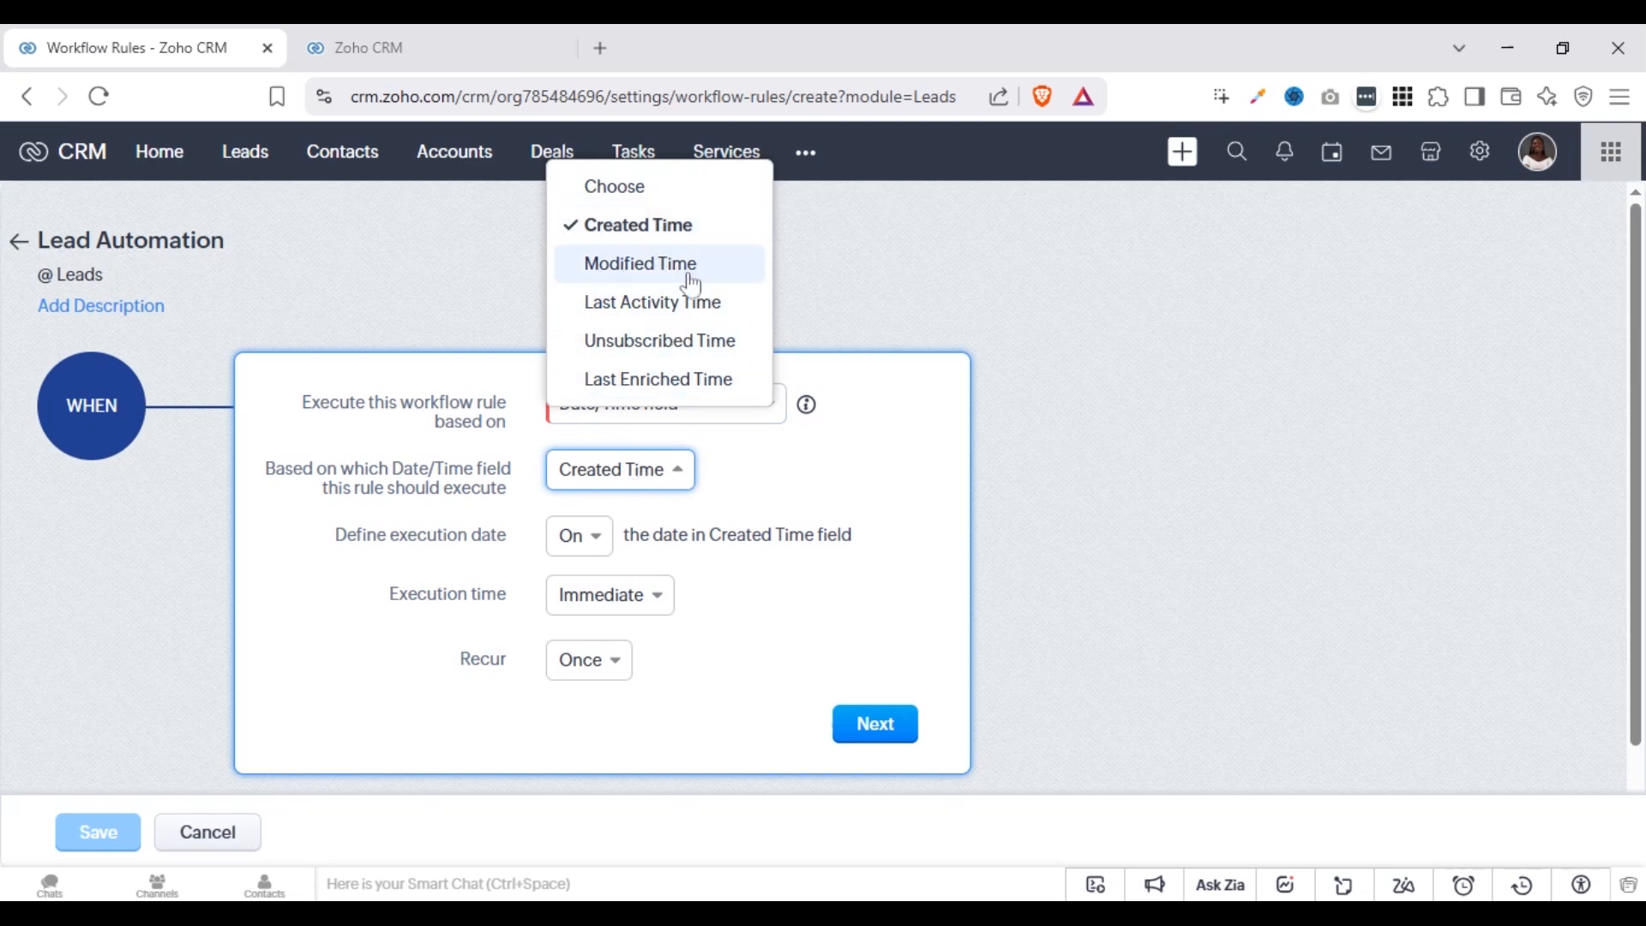
pyautogui.click(600, 493)
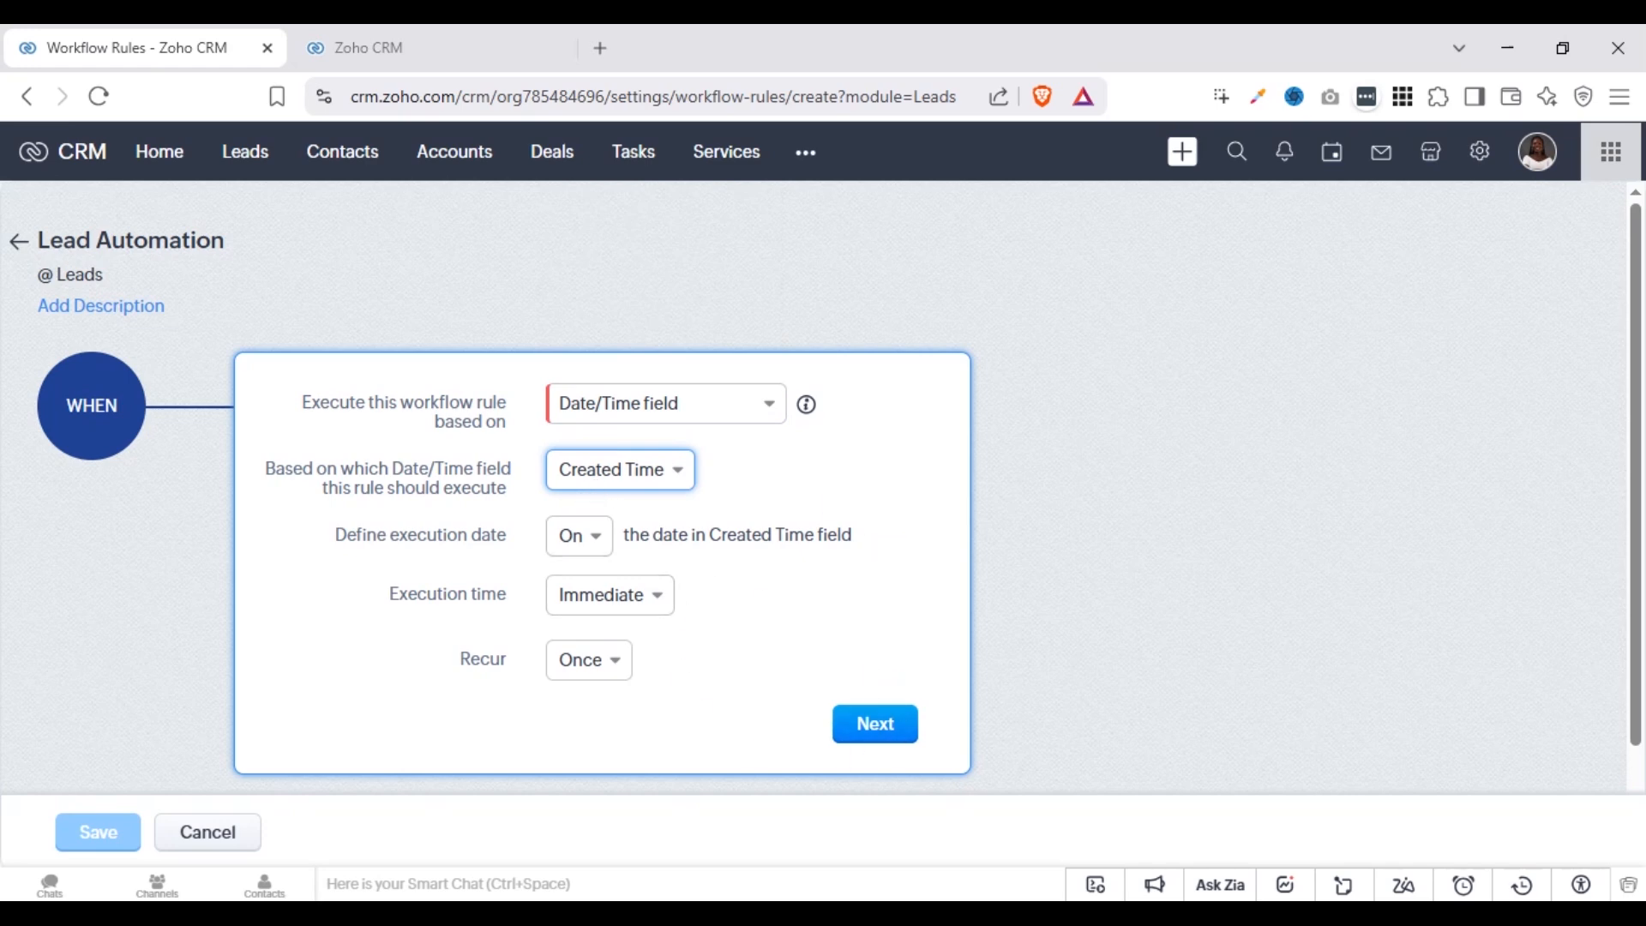
pyautogui.click(673, 470)
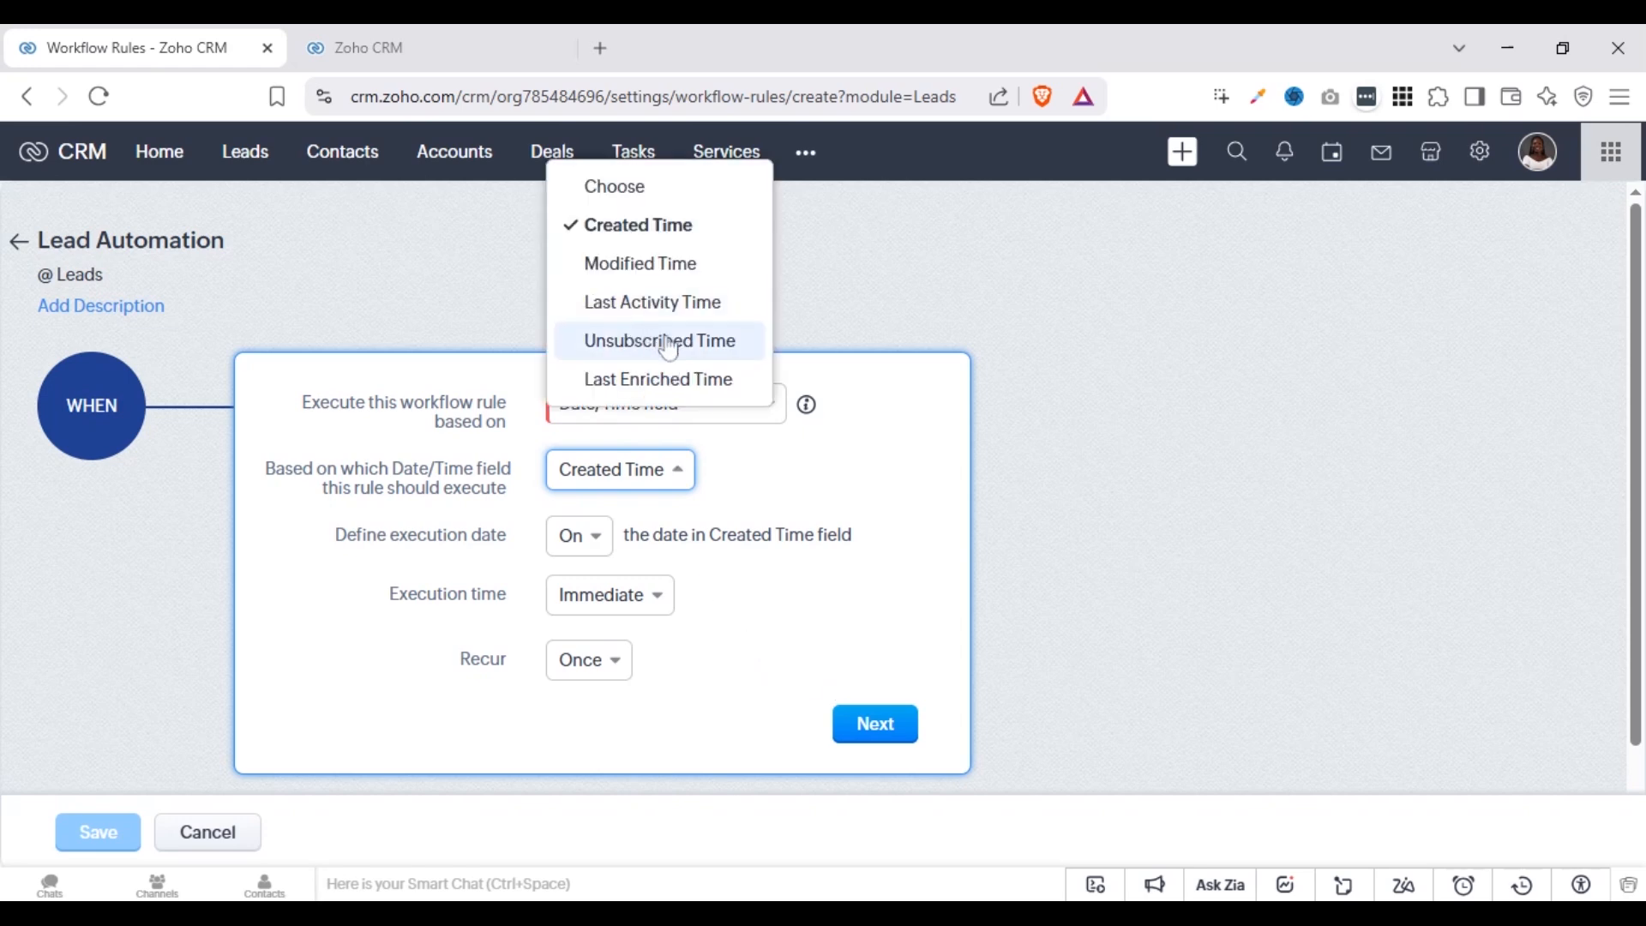
pyautogui.click(668, 341)
pyautogui.click(617, 477)
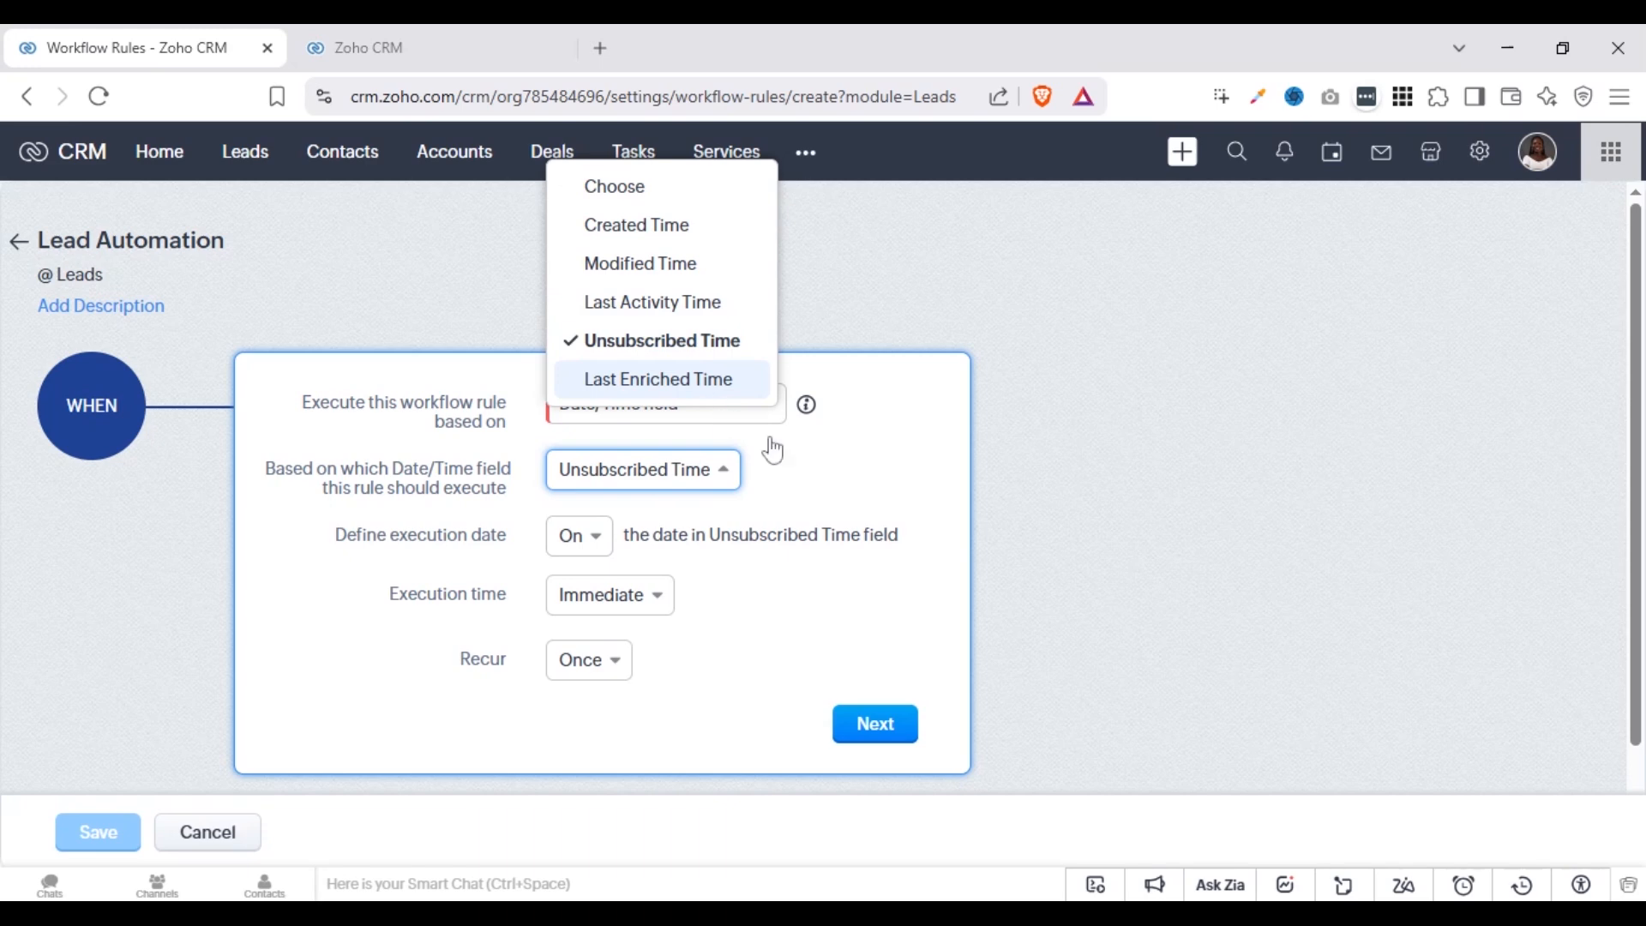
pyautogui.click(806, 463)
# Base the rule's execution on Record Score, keeping Increased as the score change, and review the other score change options
pyautogui.click(673, 433)
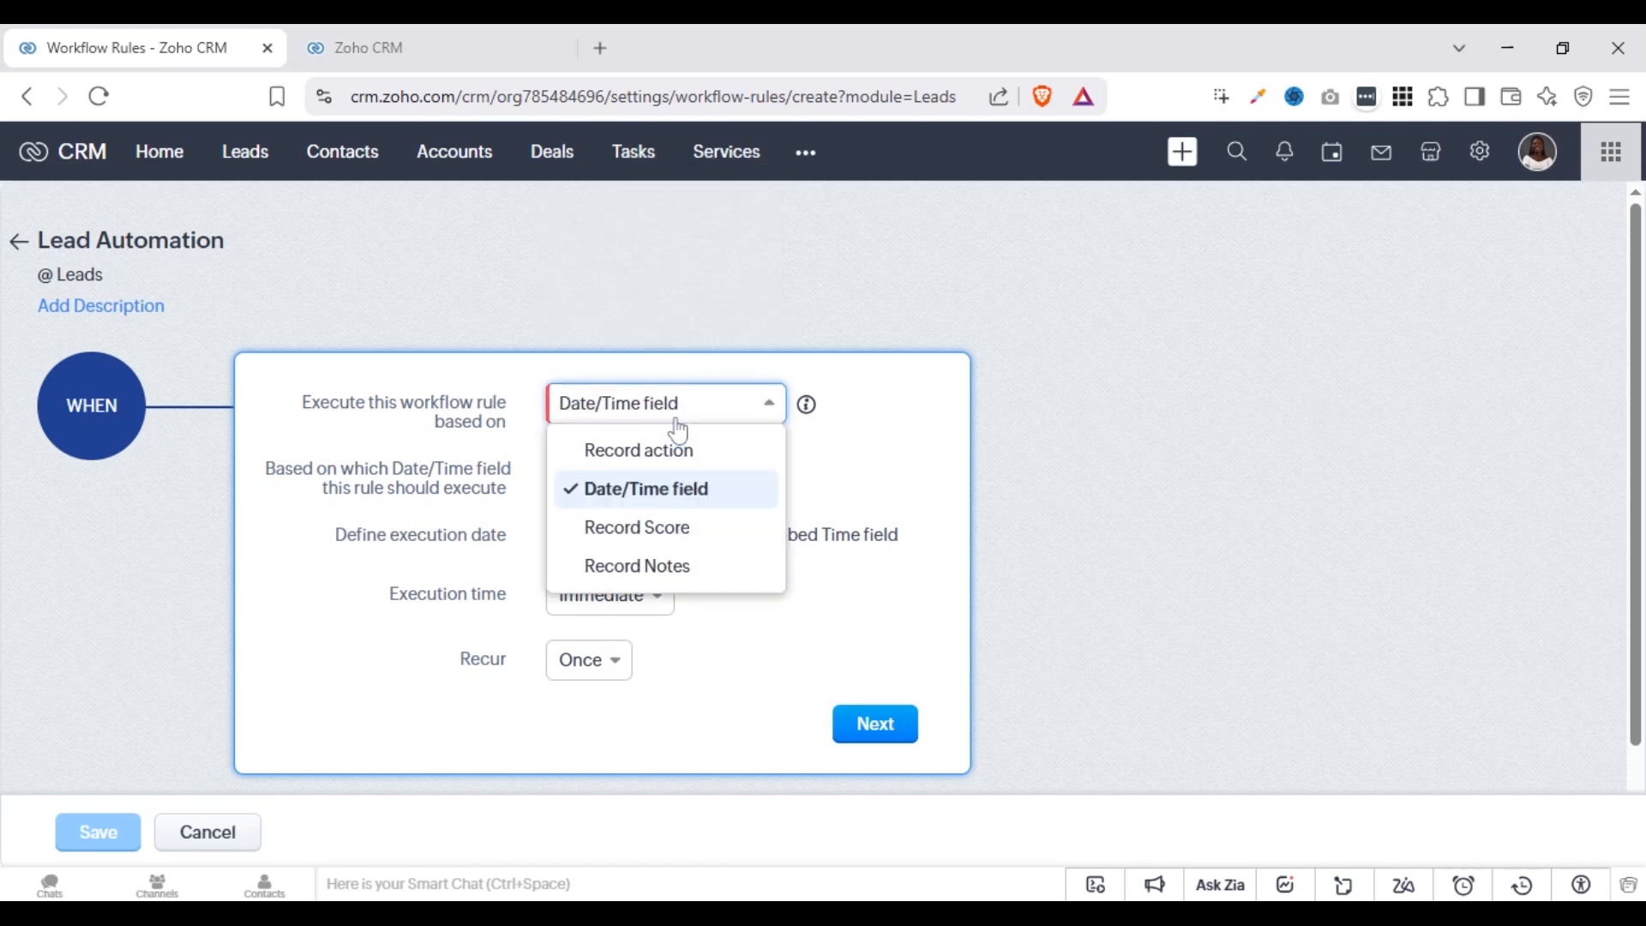
pyautogui.click(634, 532)
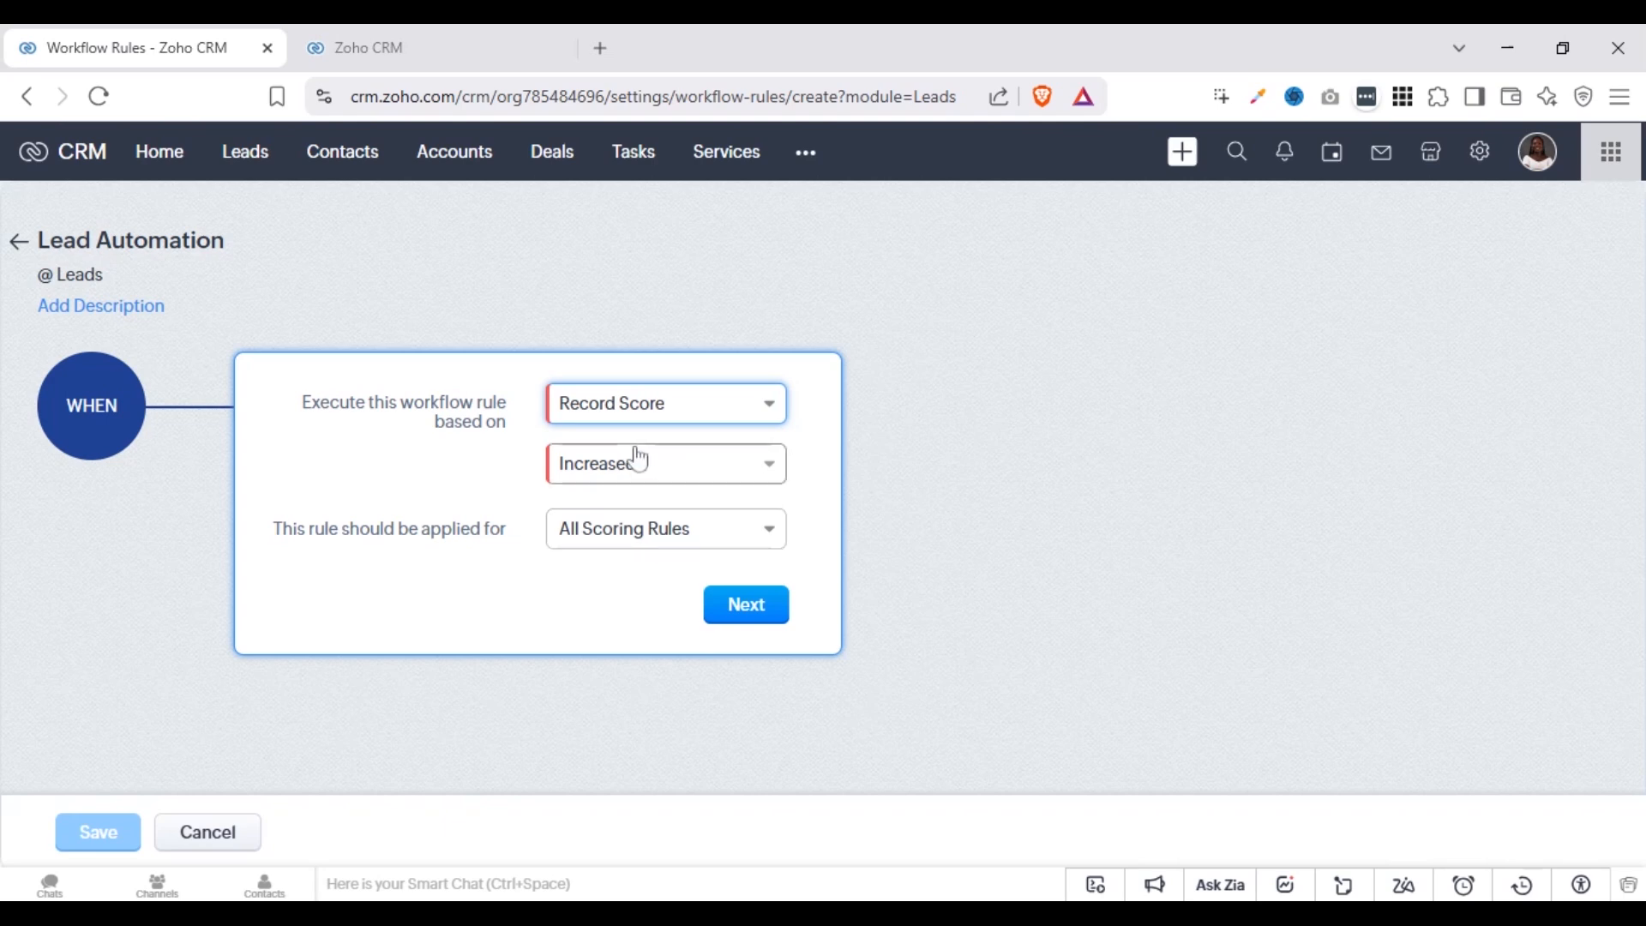
pyautogui.click(613, 474)
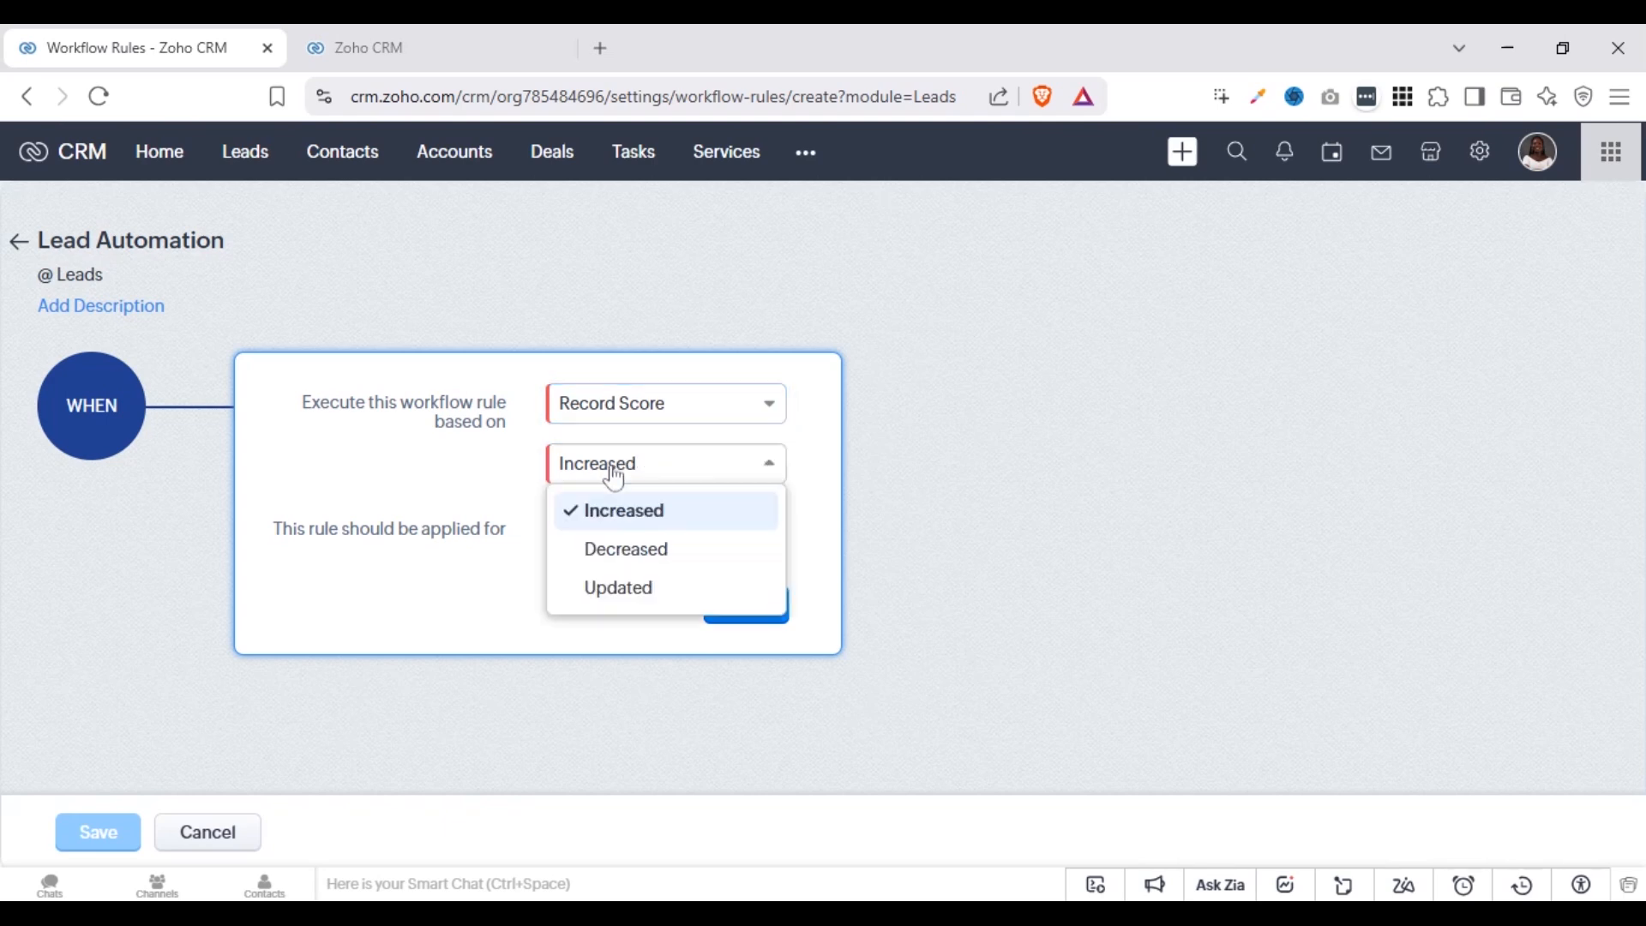
pyautogui.click(635, 518)
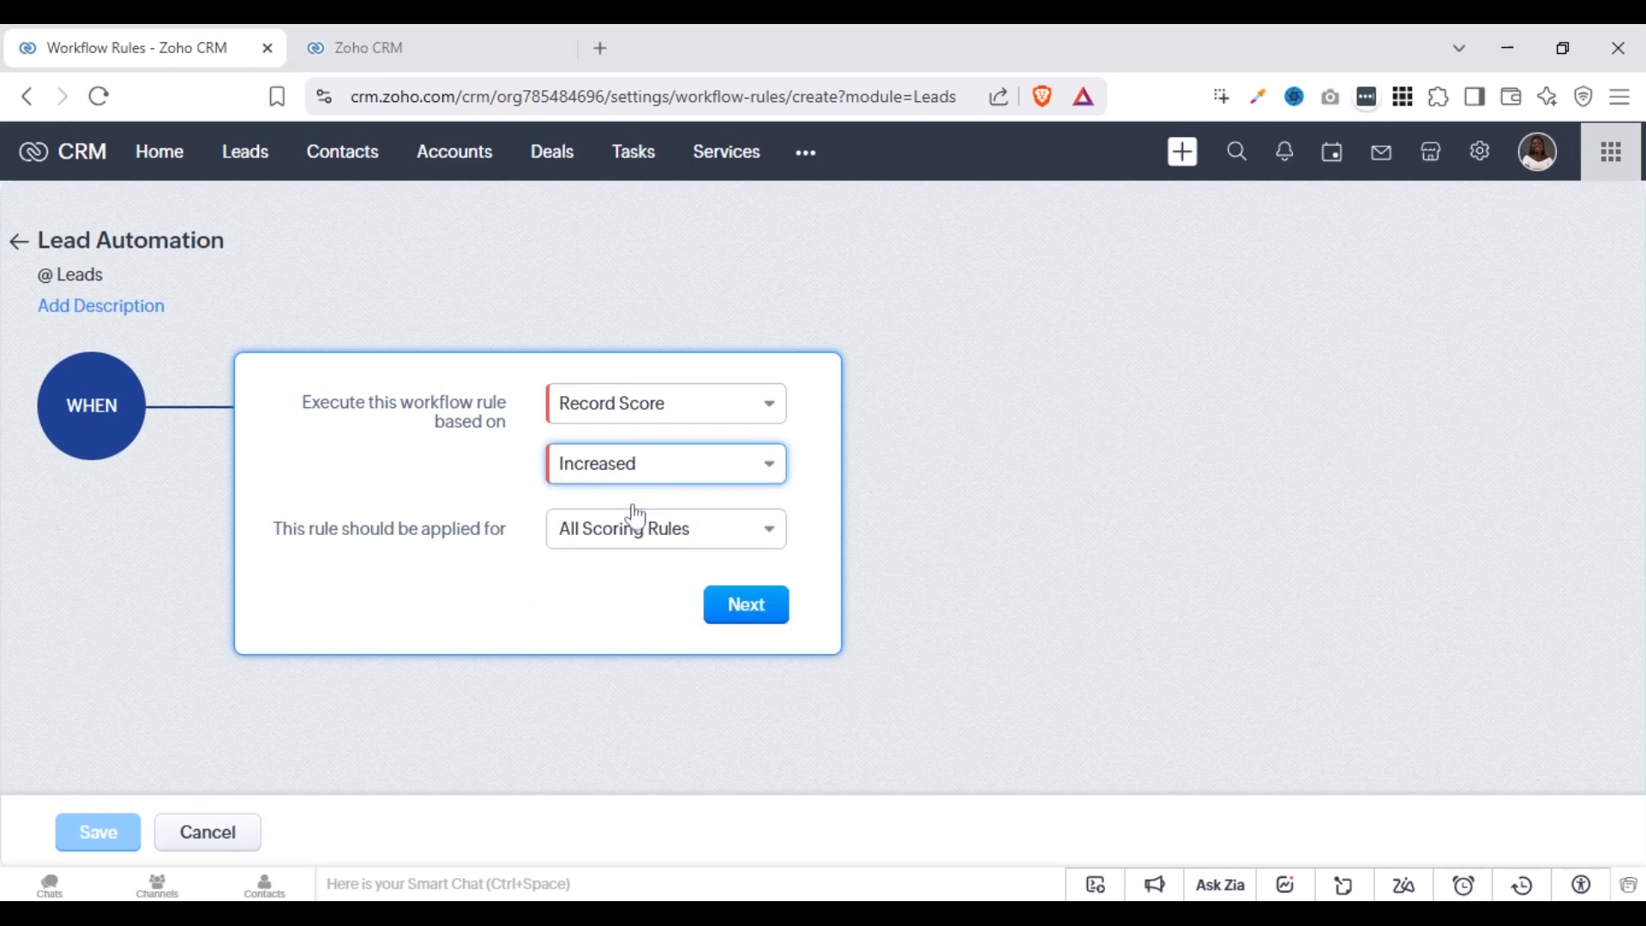
pyautogui.click(594, 463)
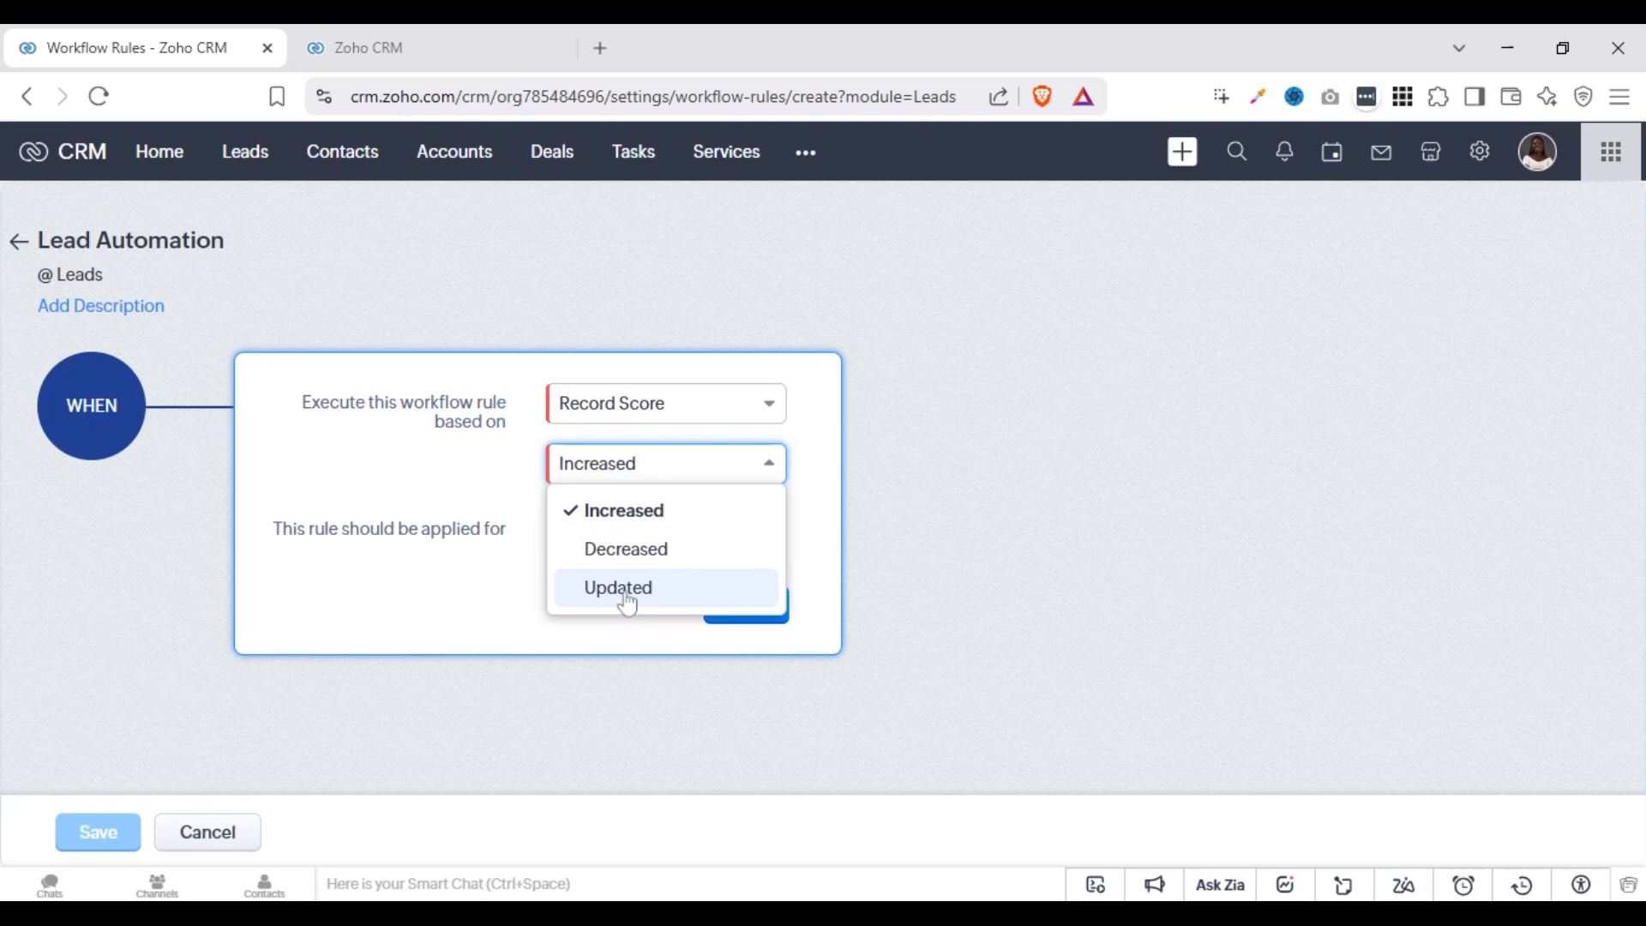
pyautogui.click(436, 482)
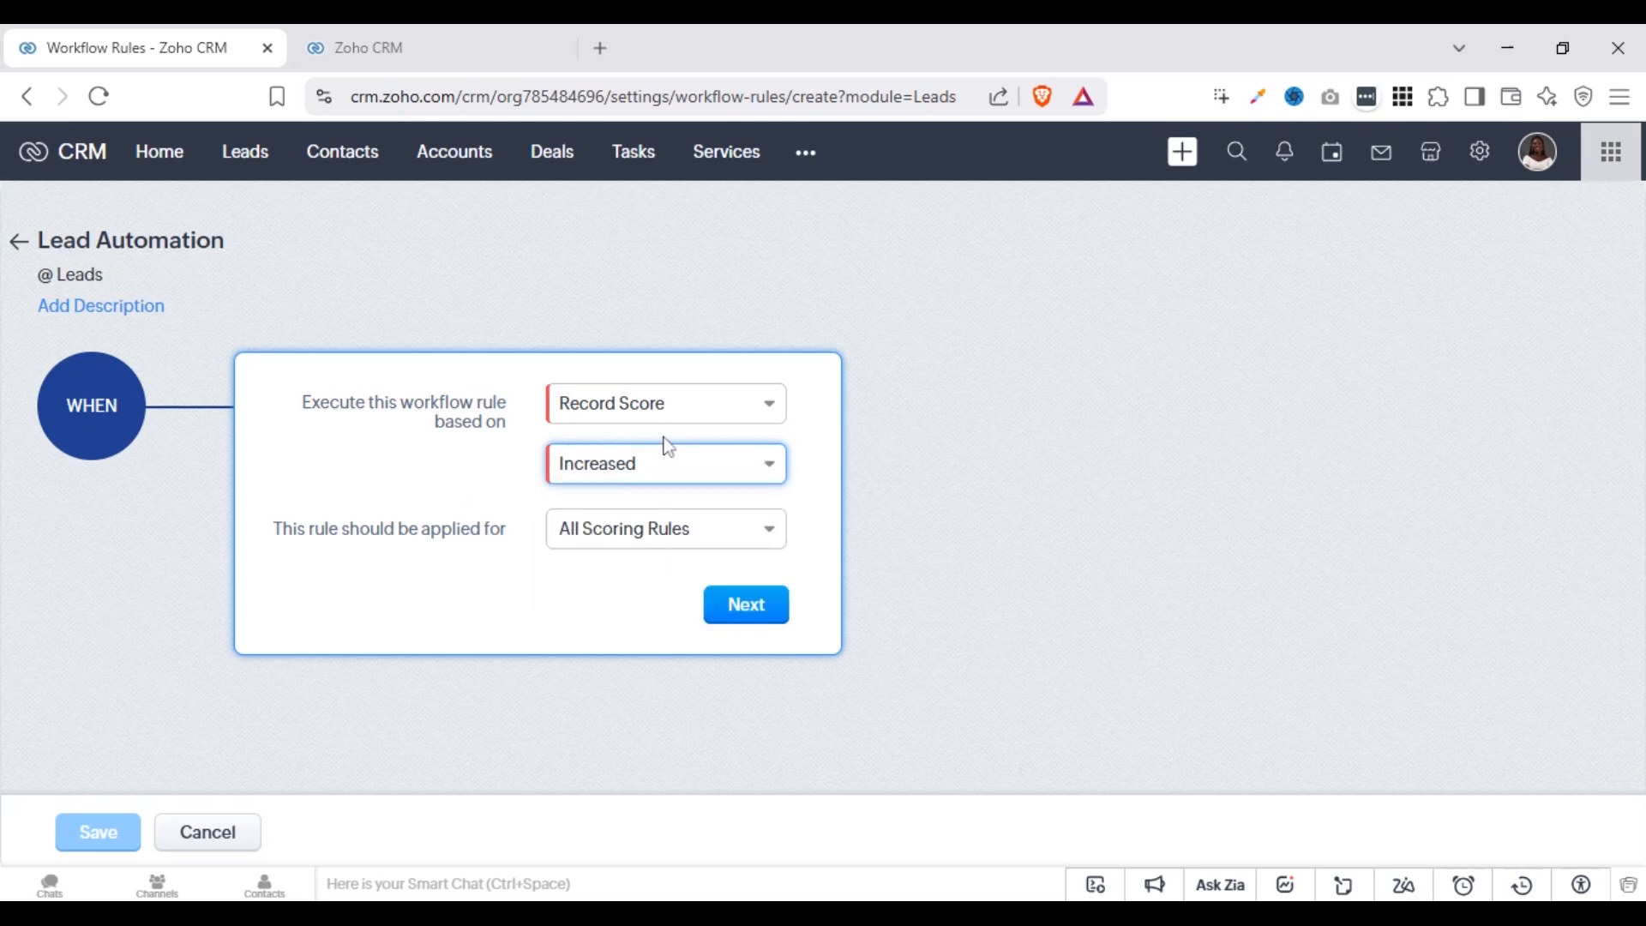
pyautogui.click(673, 471)
# Base the rule's execution on Record Notes, keeping Note added as the event, and review the other note events
pyautogui.click(669, 404)
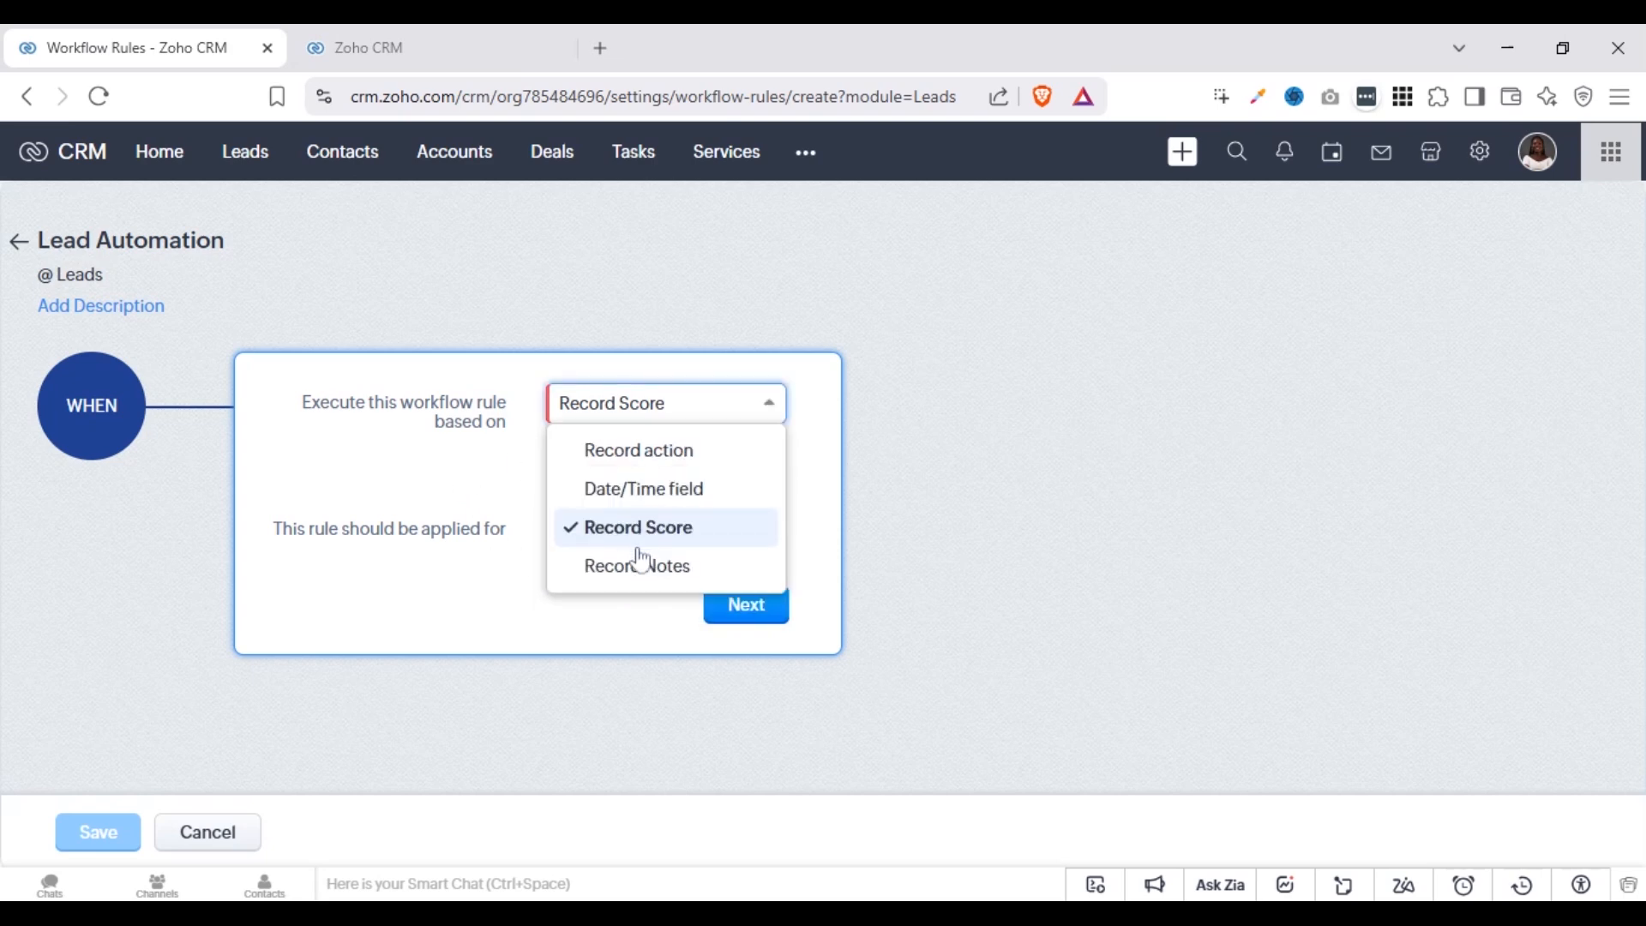
pyautogui.click(641, 567)
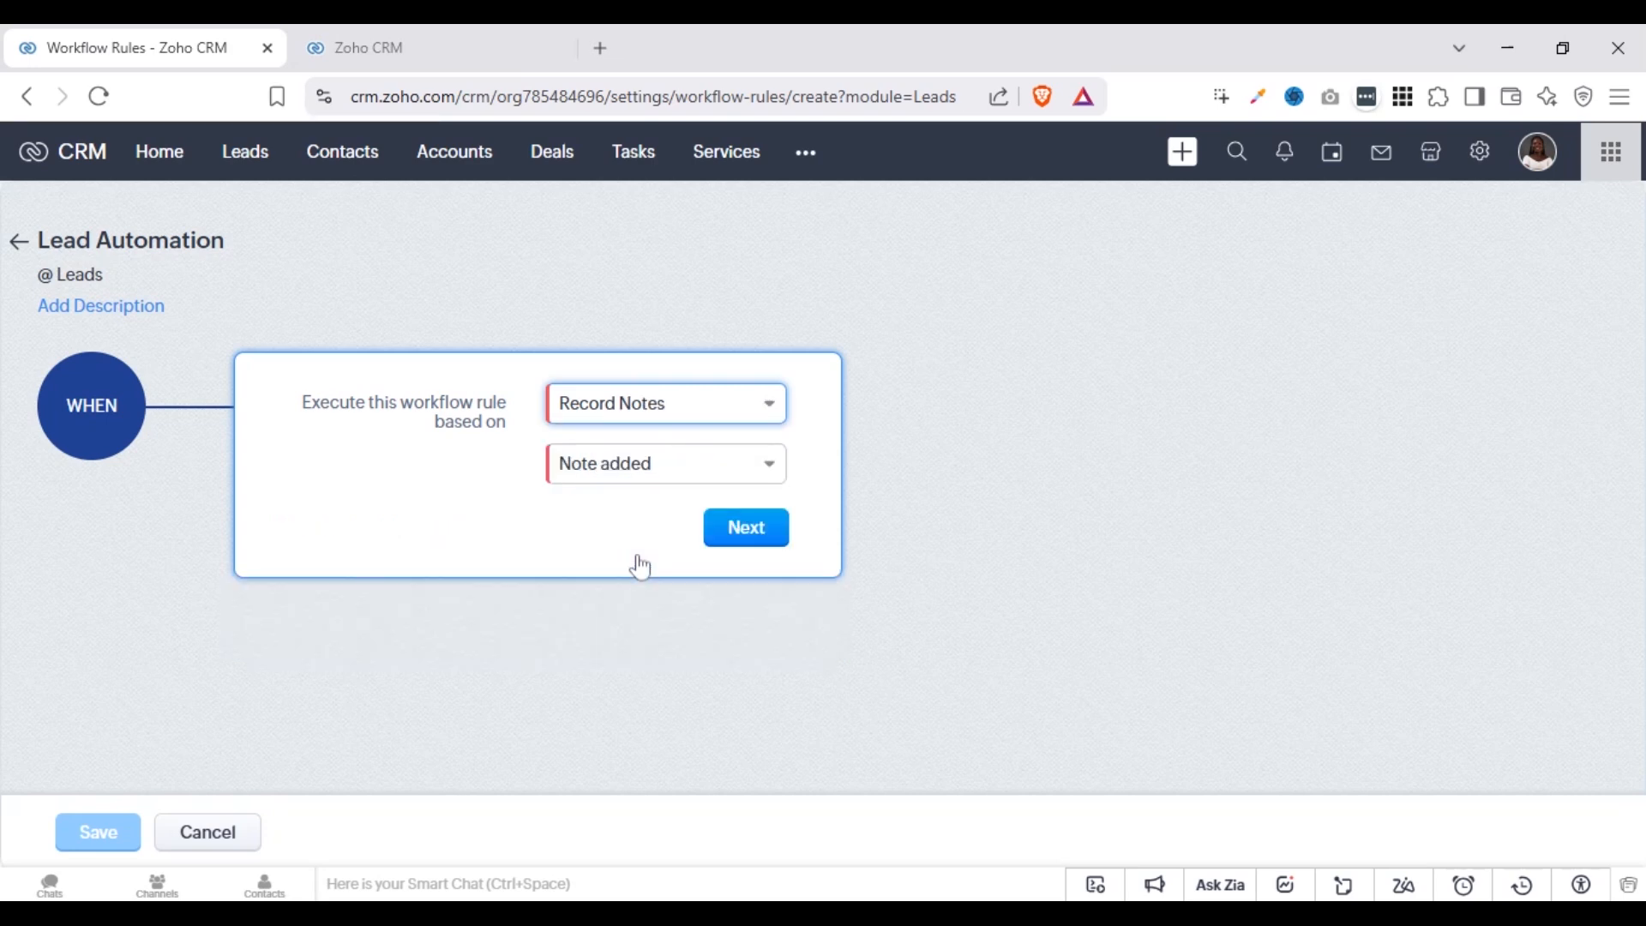
pyautogui.click(659, 472)
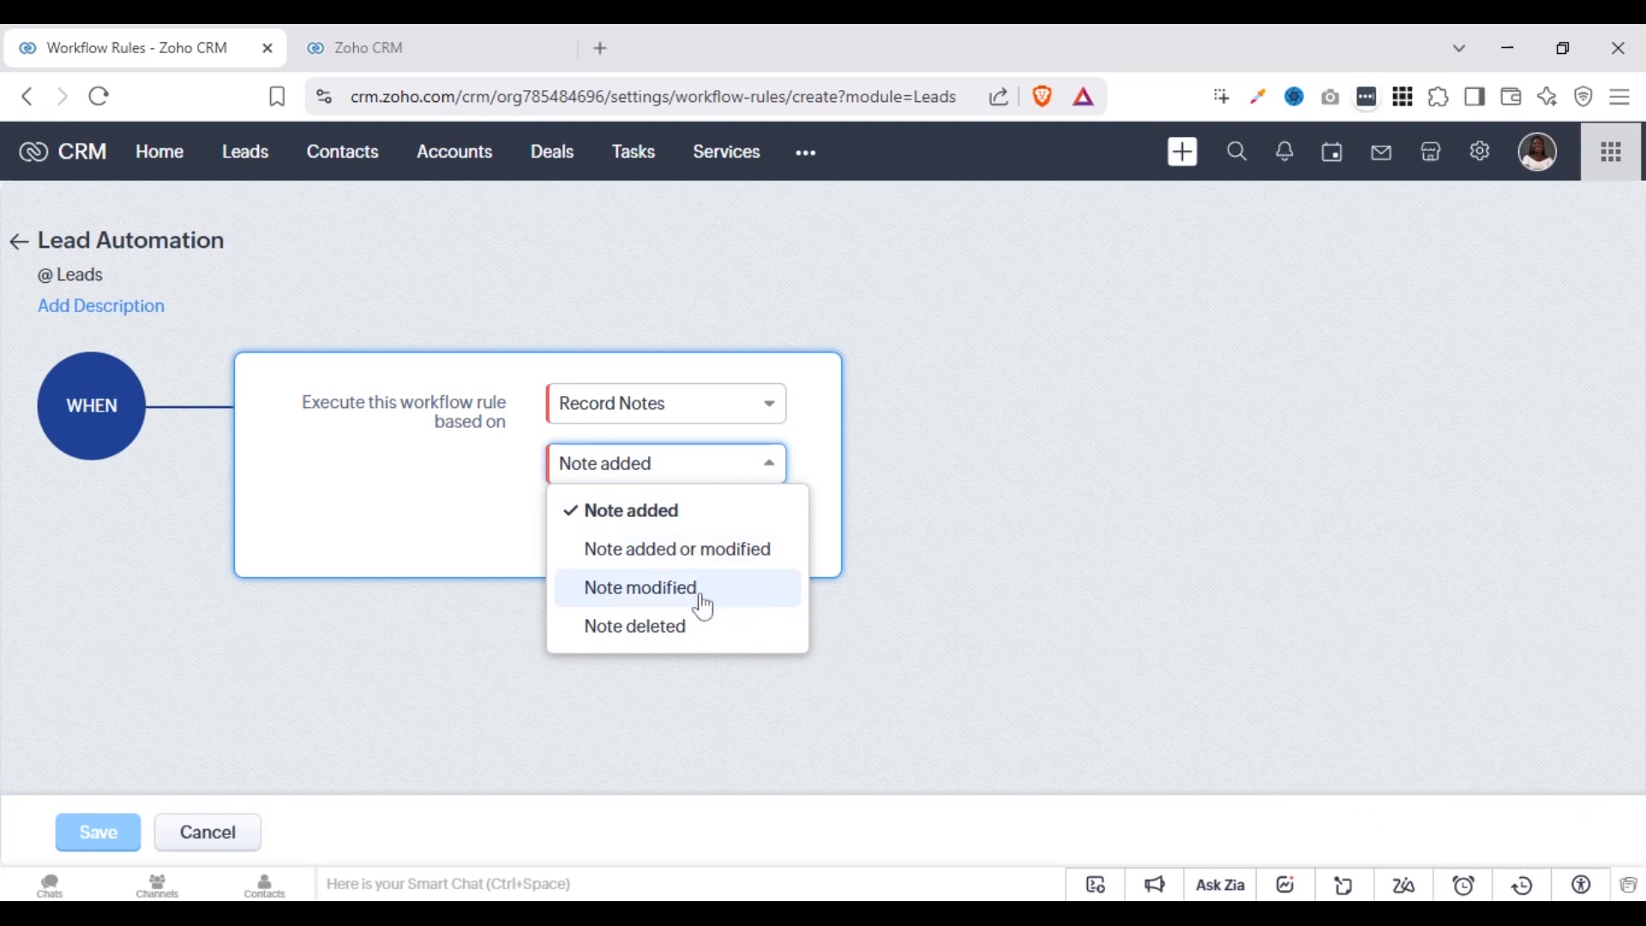
pyautogui.click(527, 537)
pyautogui.click(632, 481)
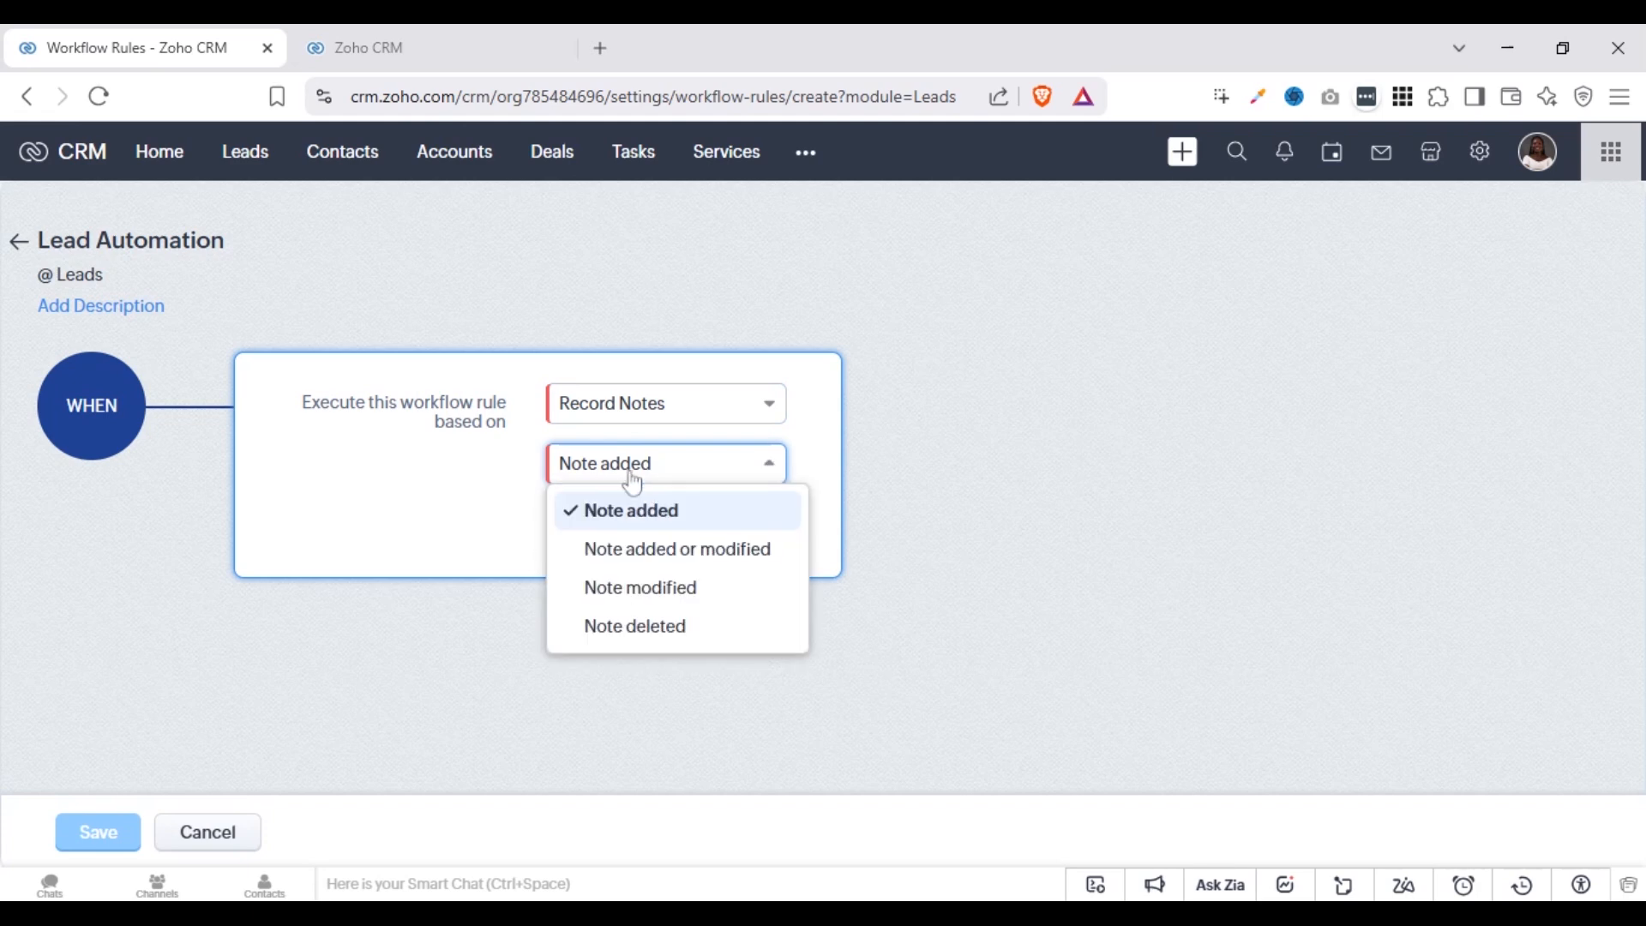
# Base the rule's execution on the record action Create or Edit and proceed to its condition
pyautogui.click(628, 418)
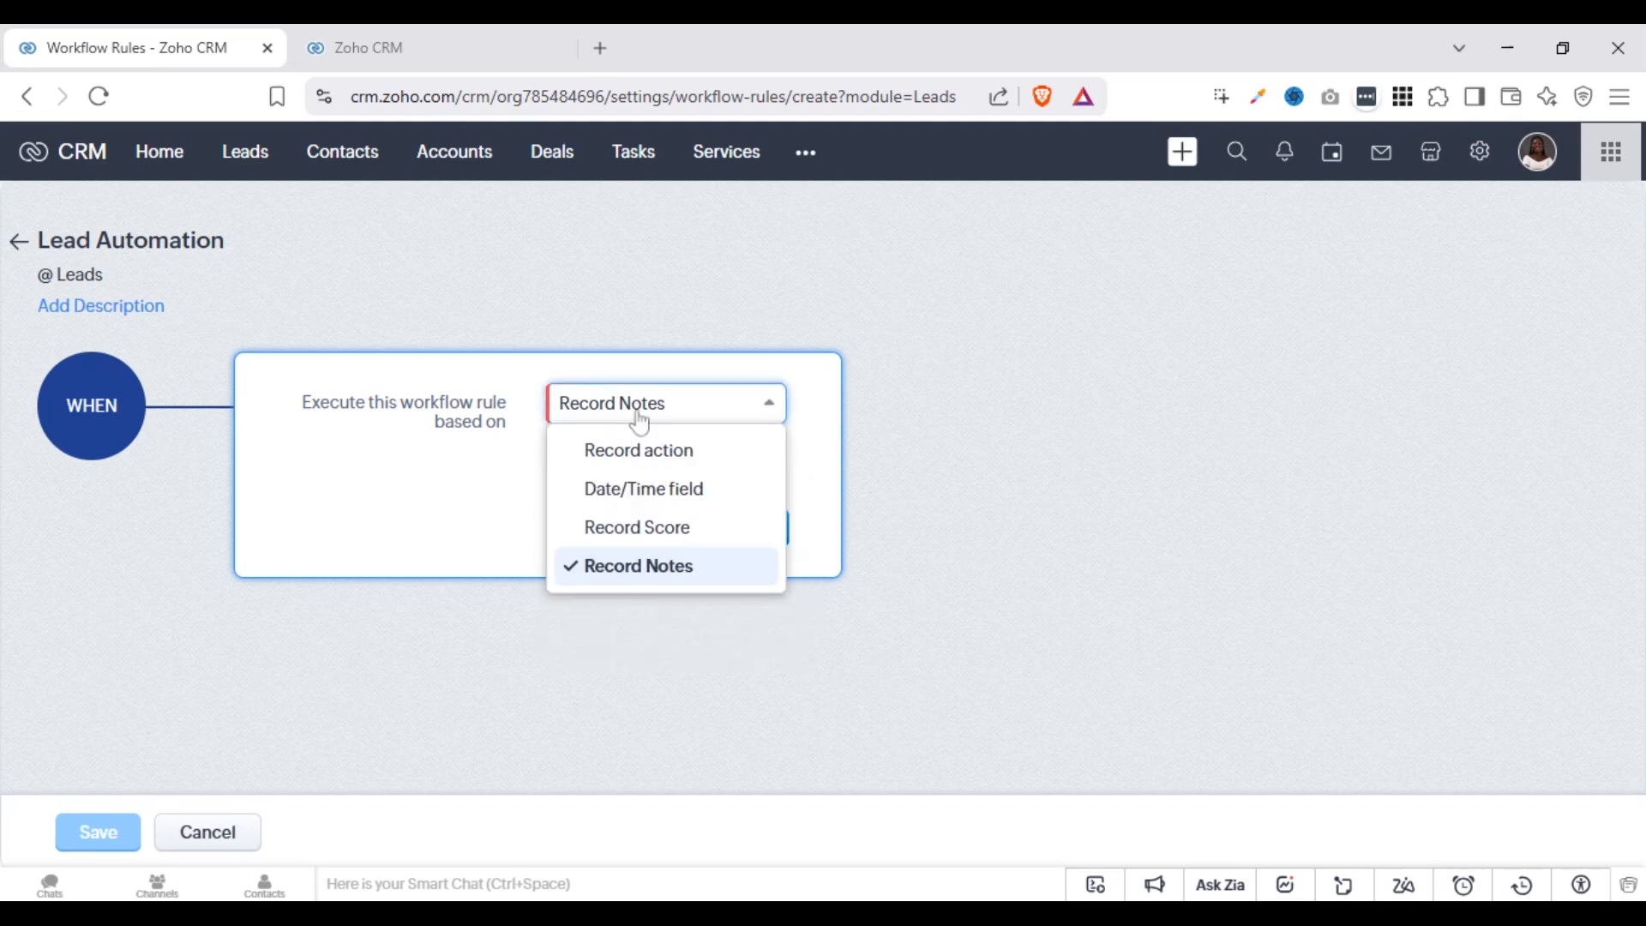
pyautogui.click(638, 451)
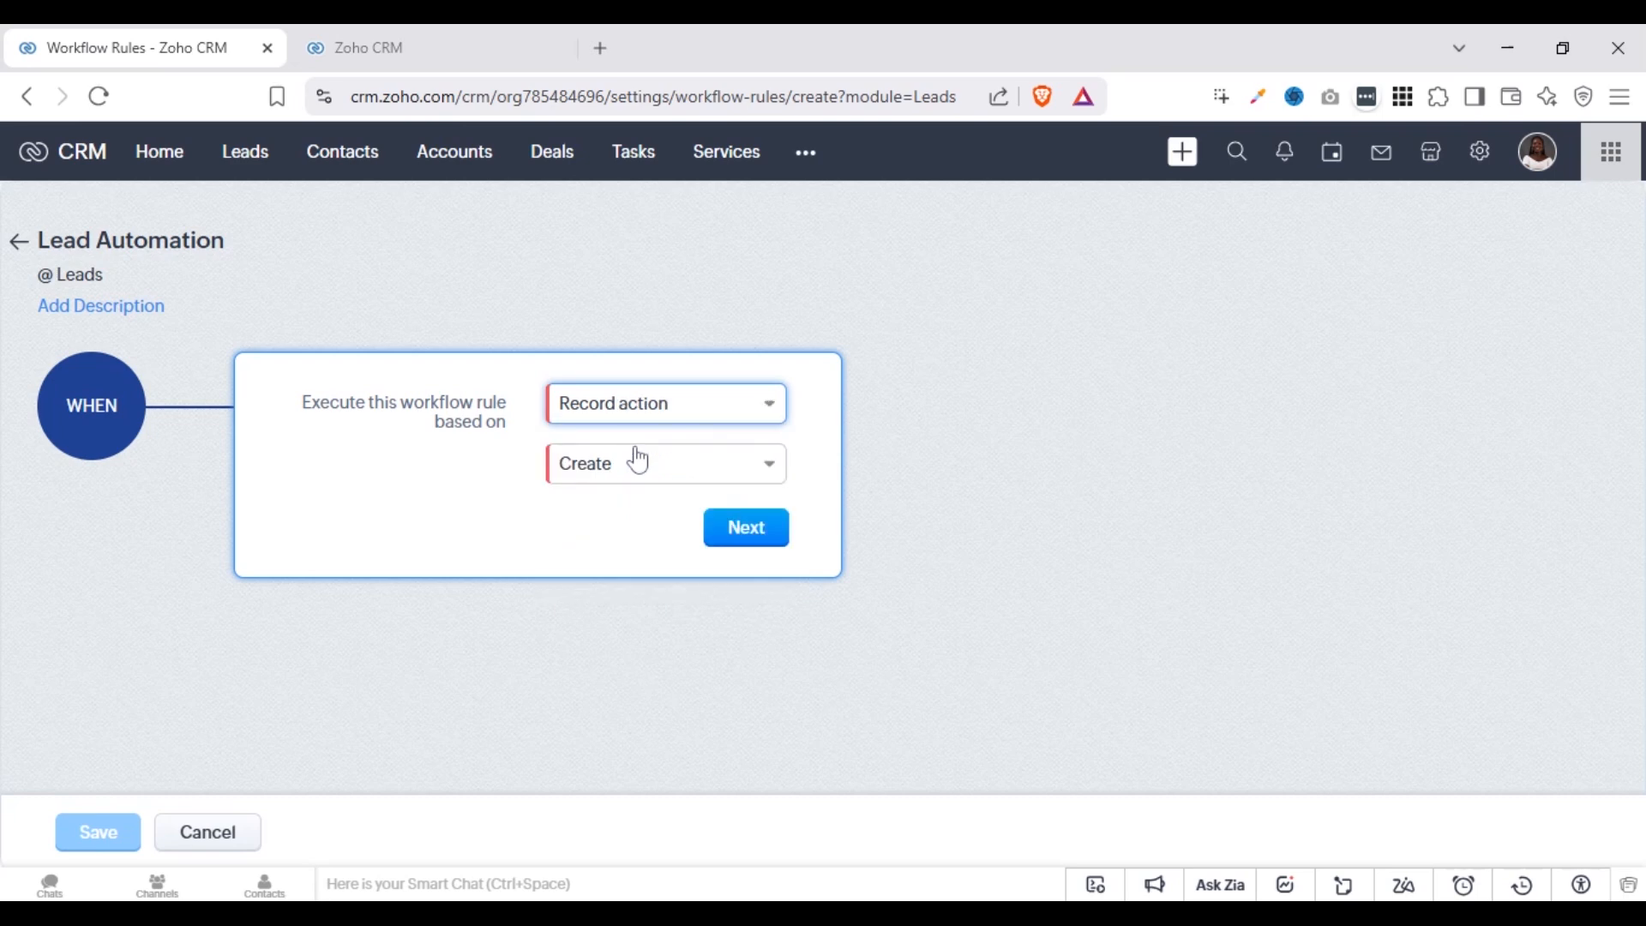
pyautogui.click(676, 483)
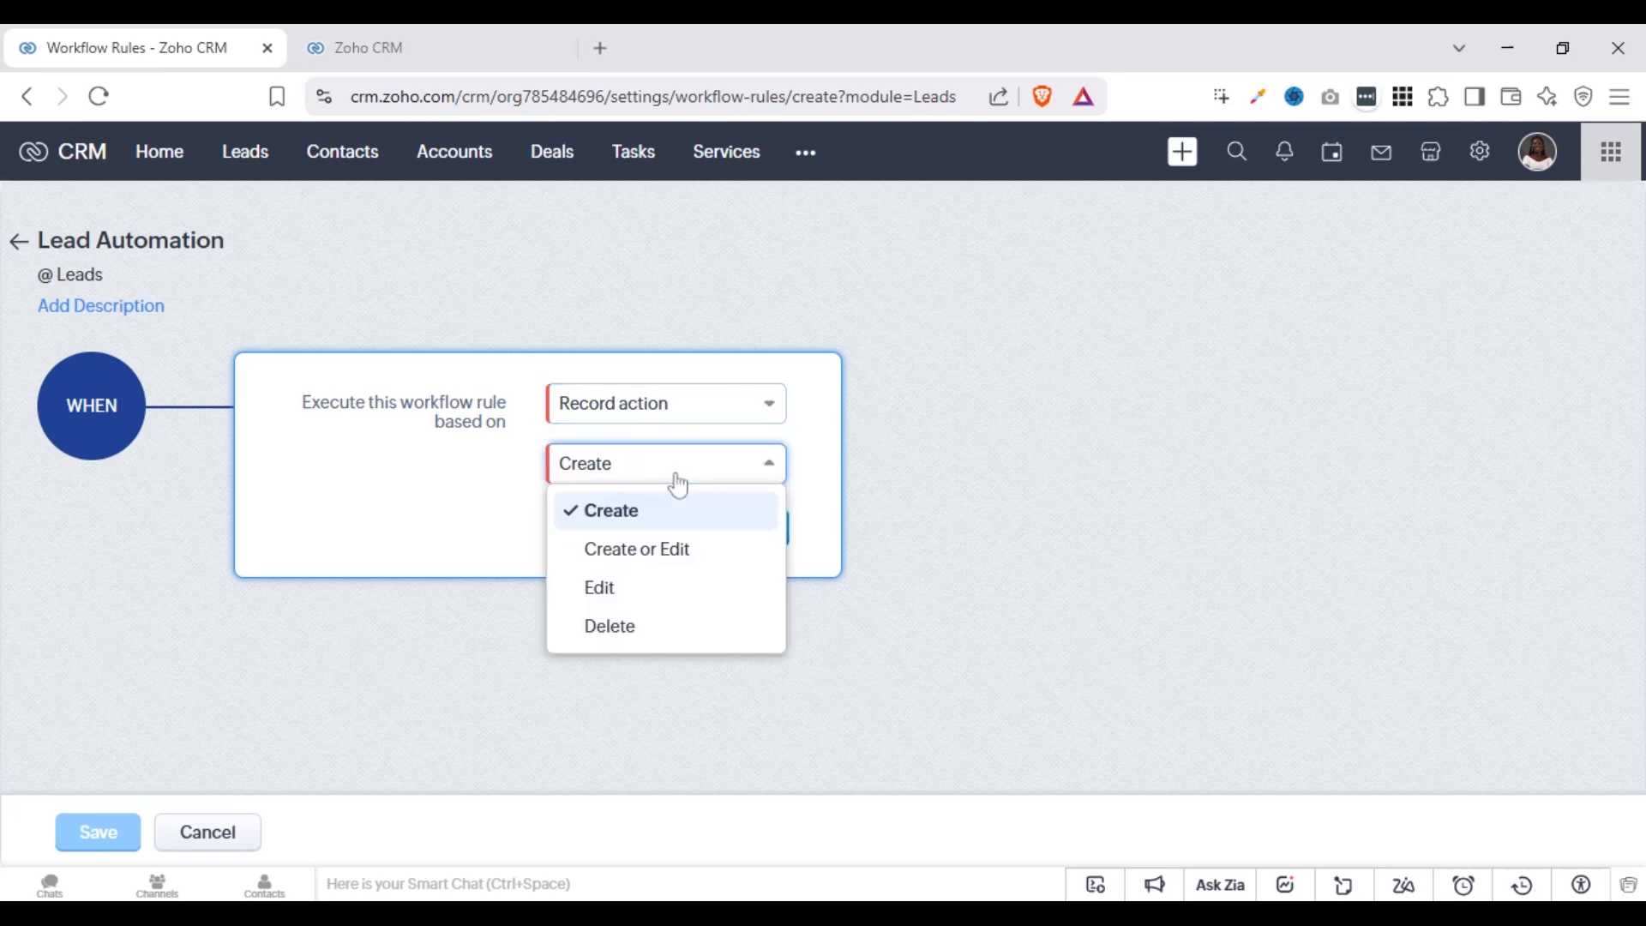
pyautogui.click(636, 552)
pyautogui.click(868, 569)
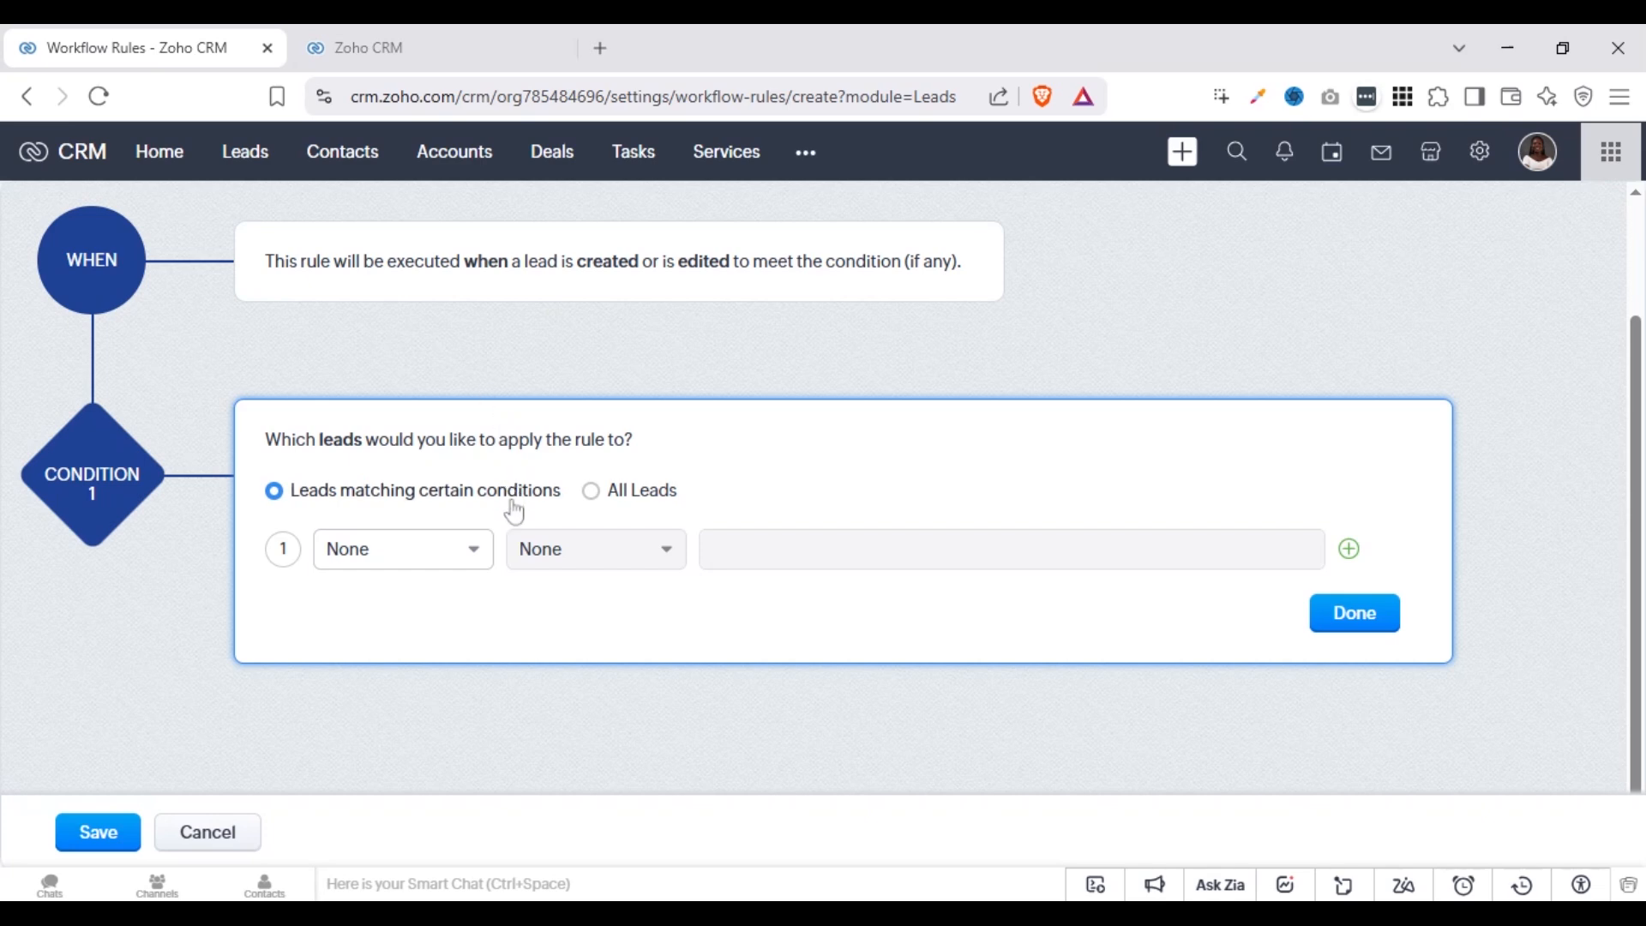
# Review the condition's available fields, and try All Leads before returning to leads matching certain conditions
pyautogui.click(412, 562)
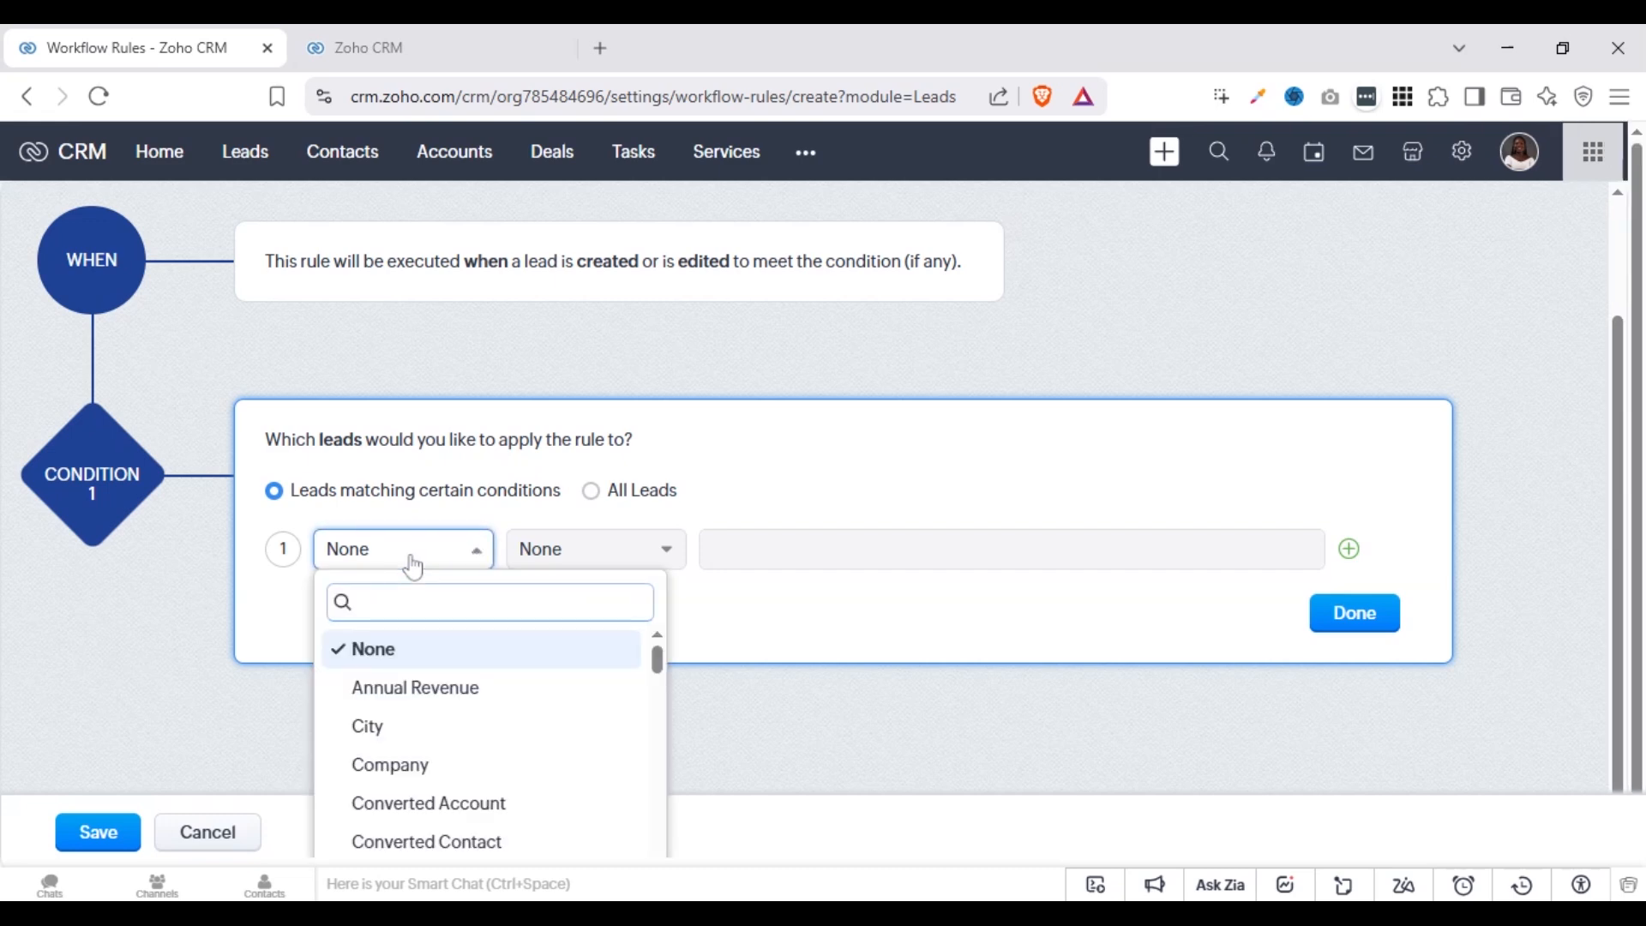
pyautogui.click(731, 520)
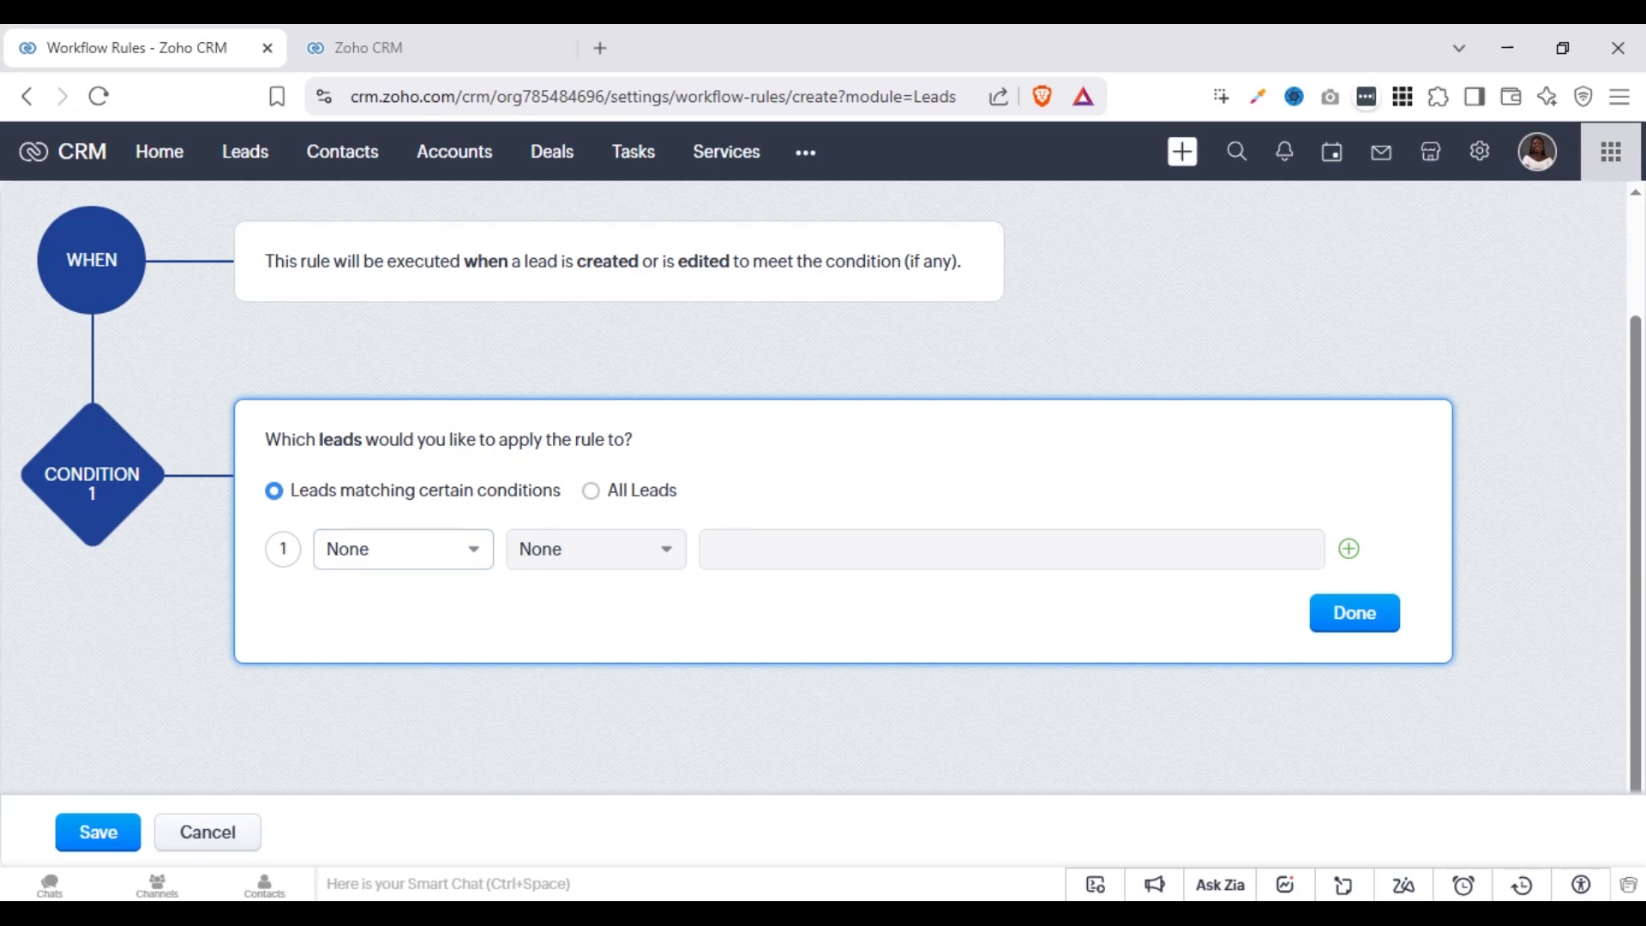
pyautogui.click(590, 490)
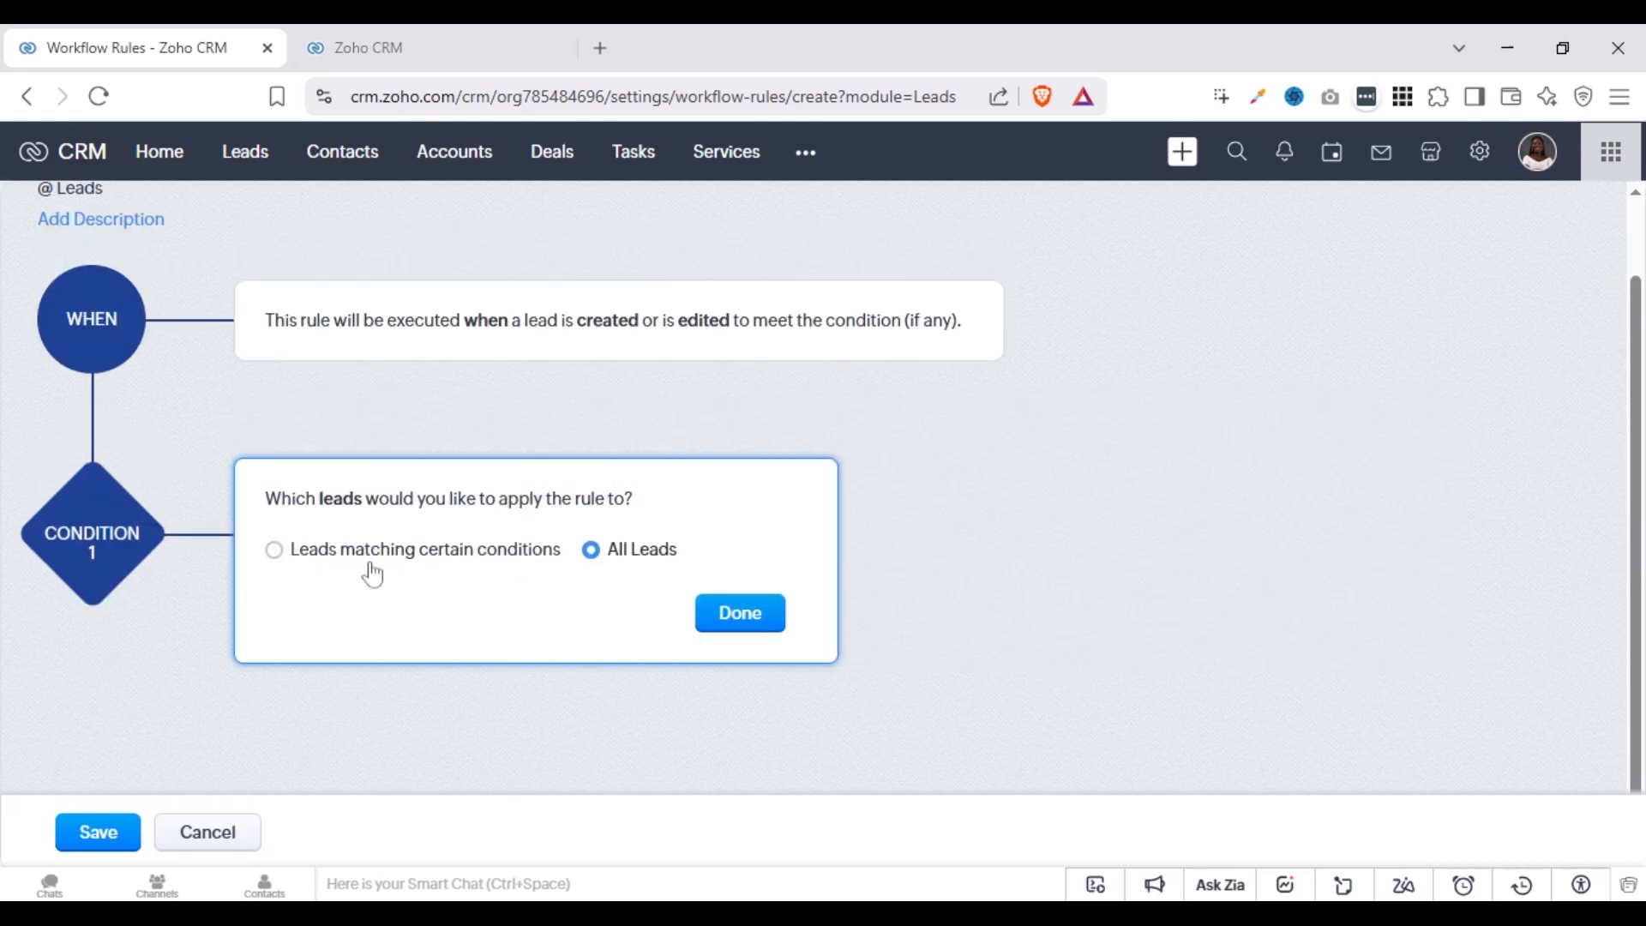
pyautogui.click(314, 553)
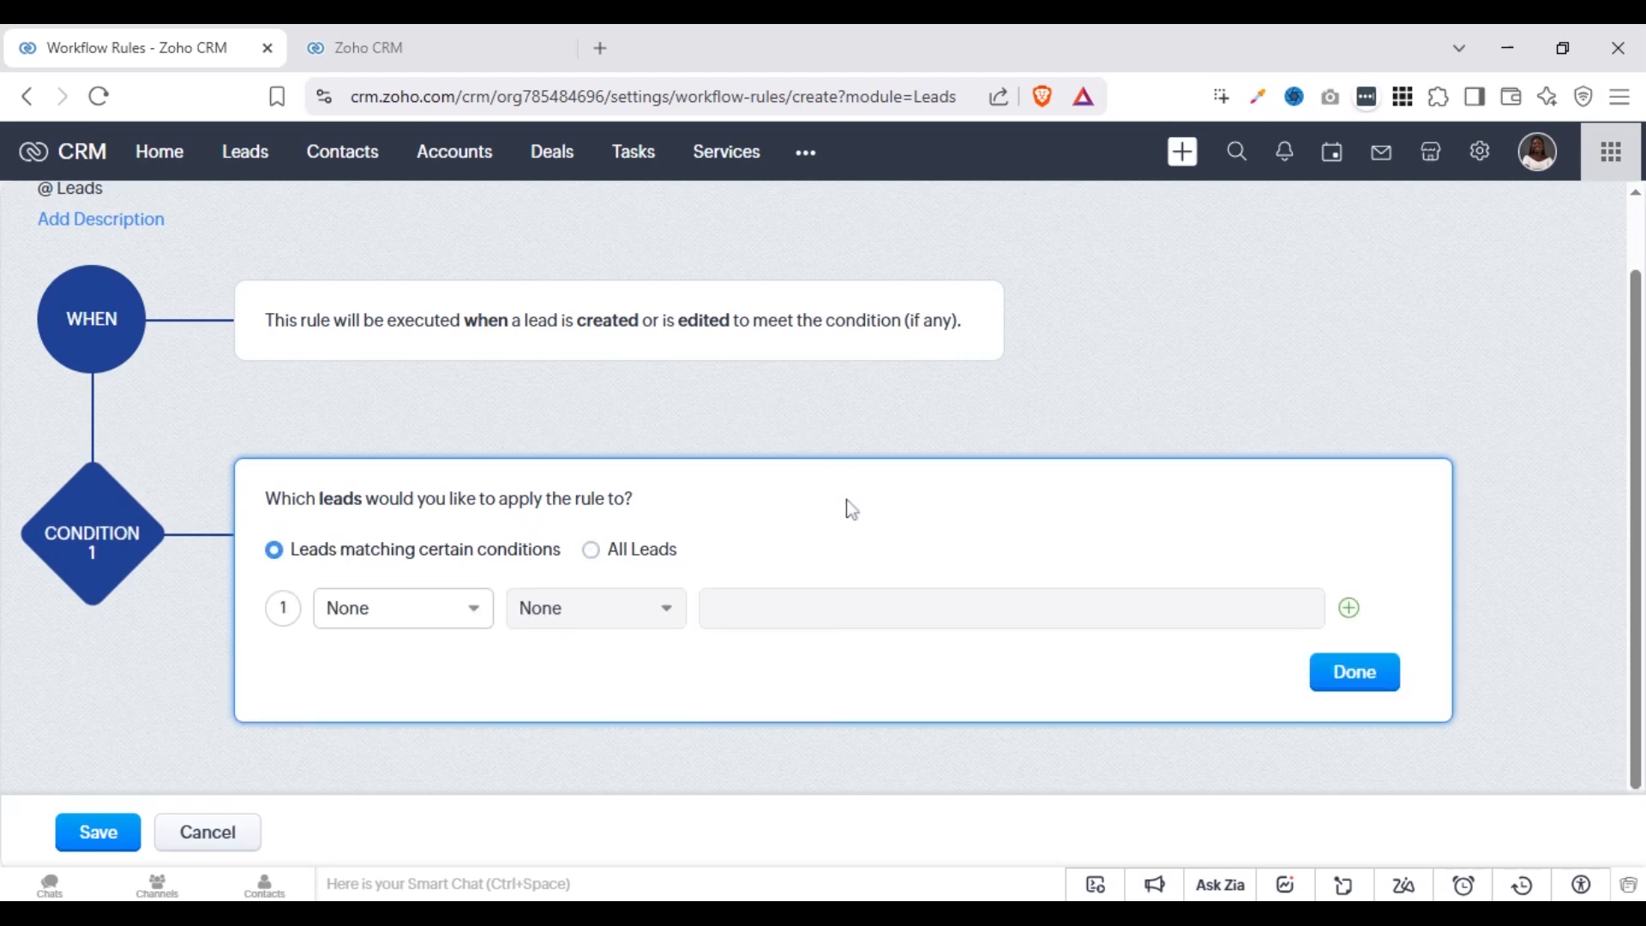
# Set the first criterion to Lead Source is Website and add a second criterion row
pyautogui.click(635, 611)
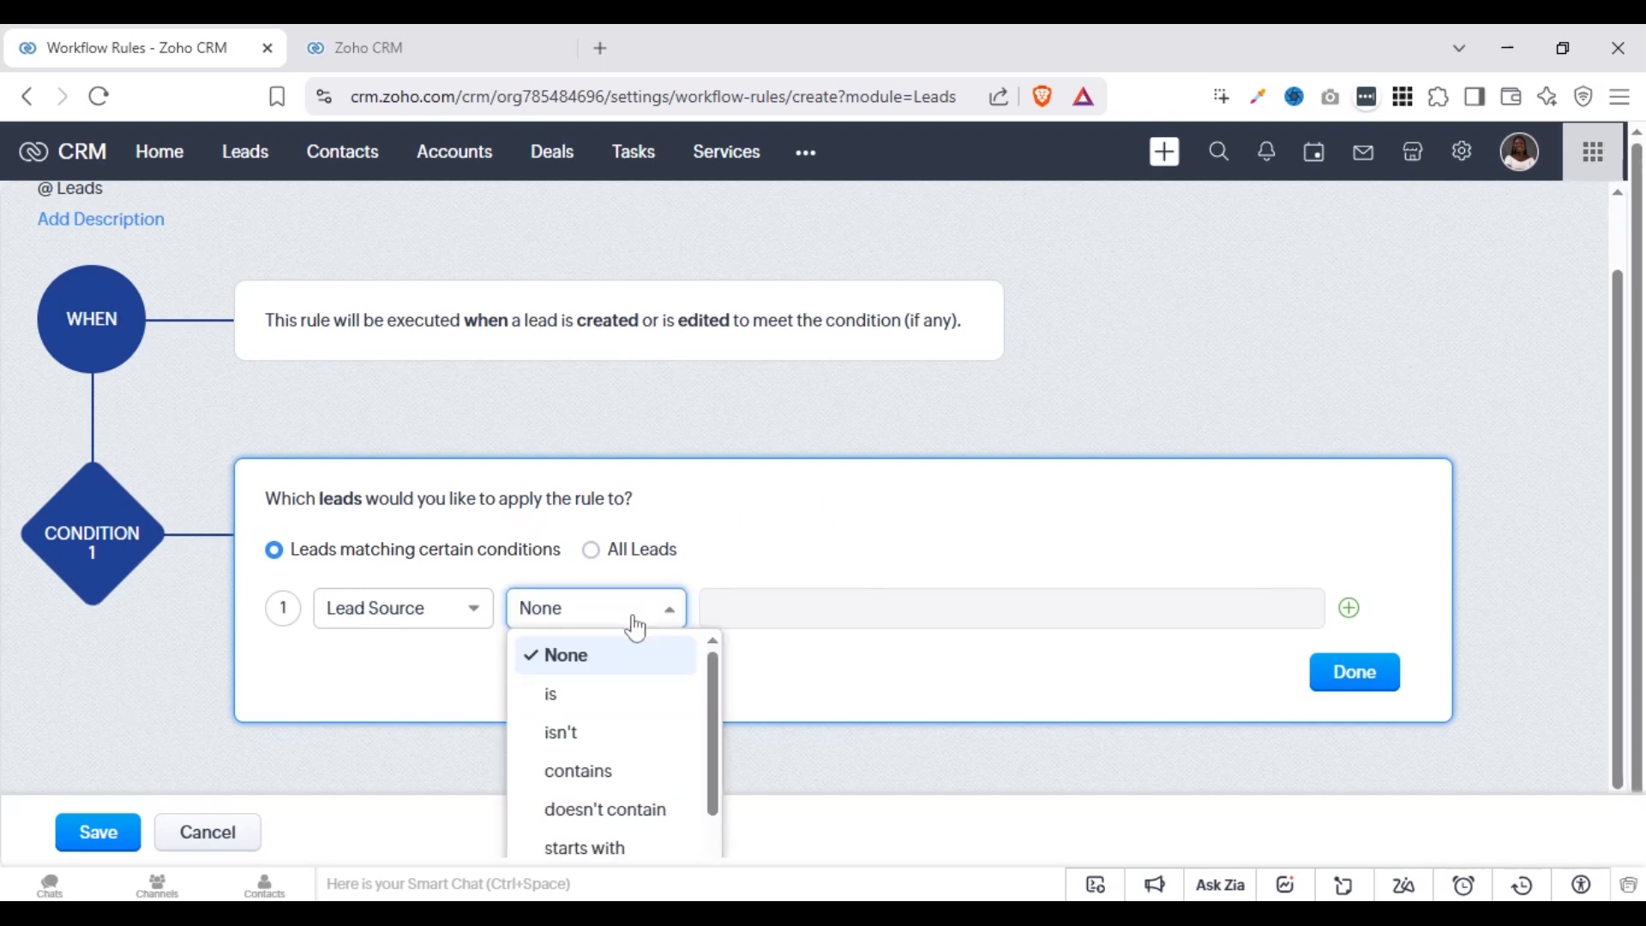
pyautogui.click(614, 697)
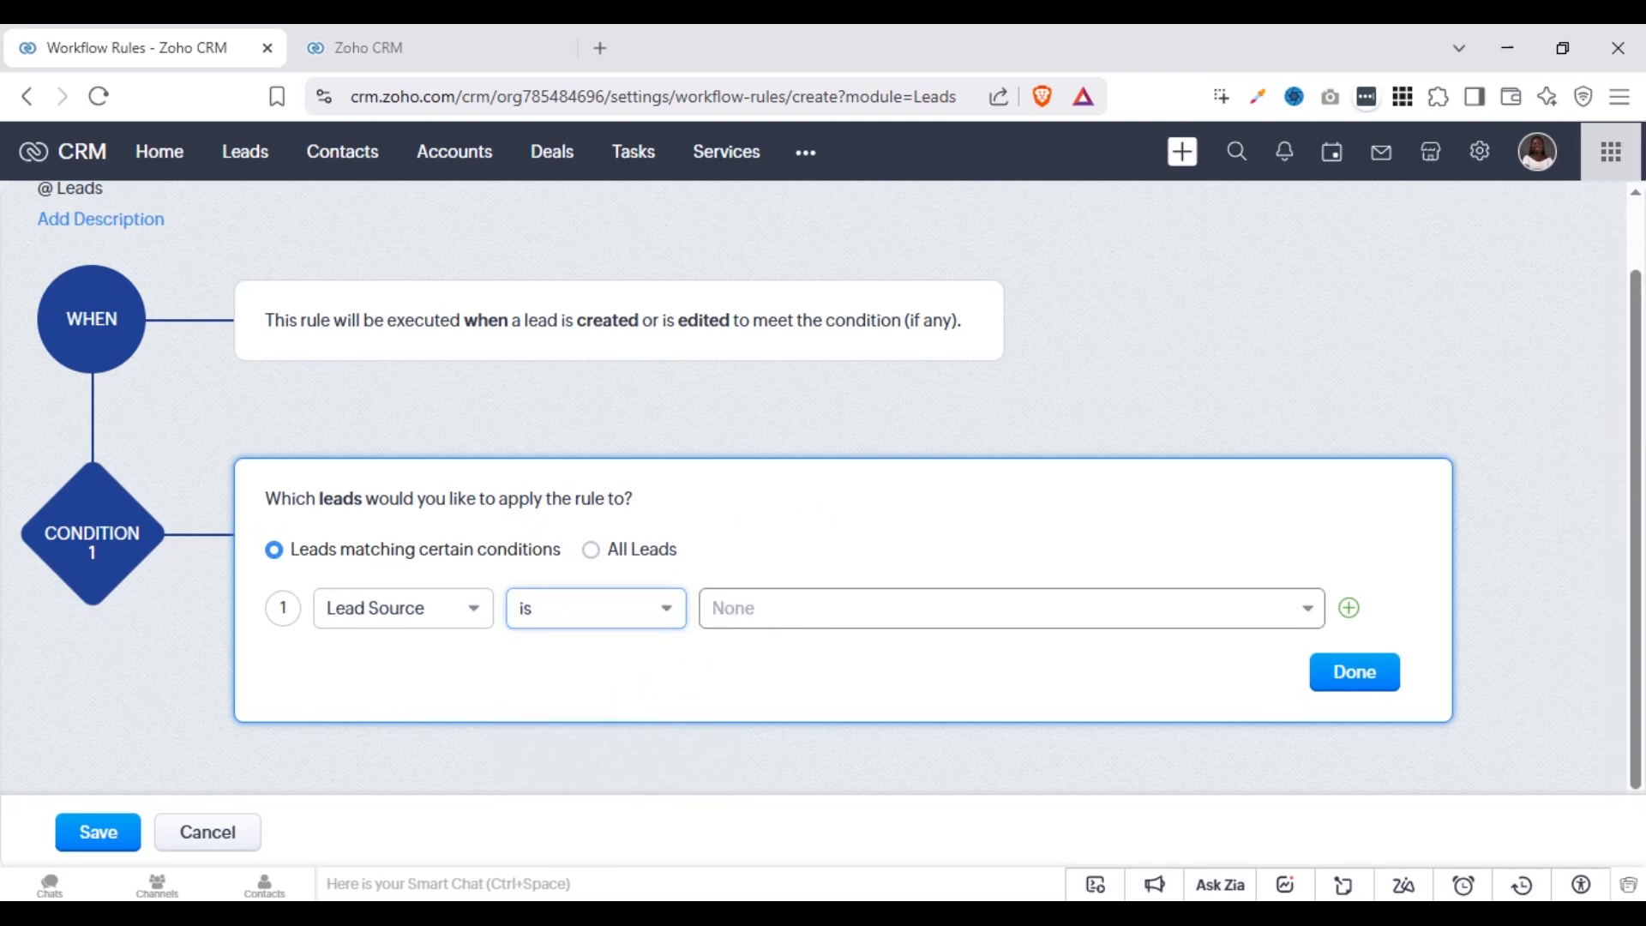
pyautogui.click(944, 609)
pyautogui.click(777, 656)
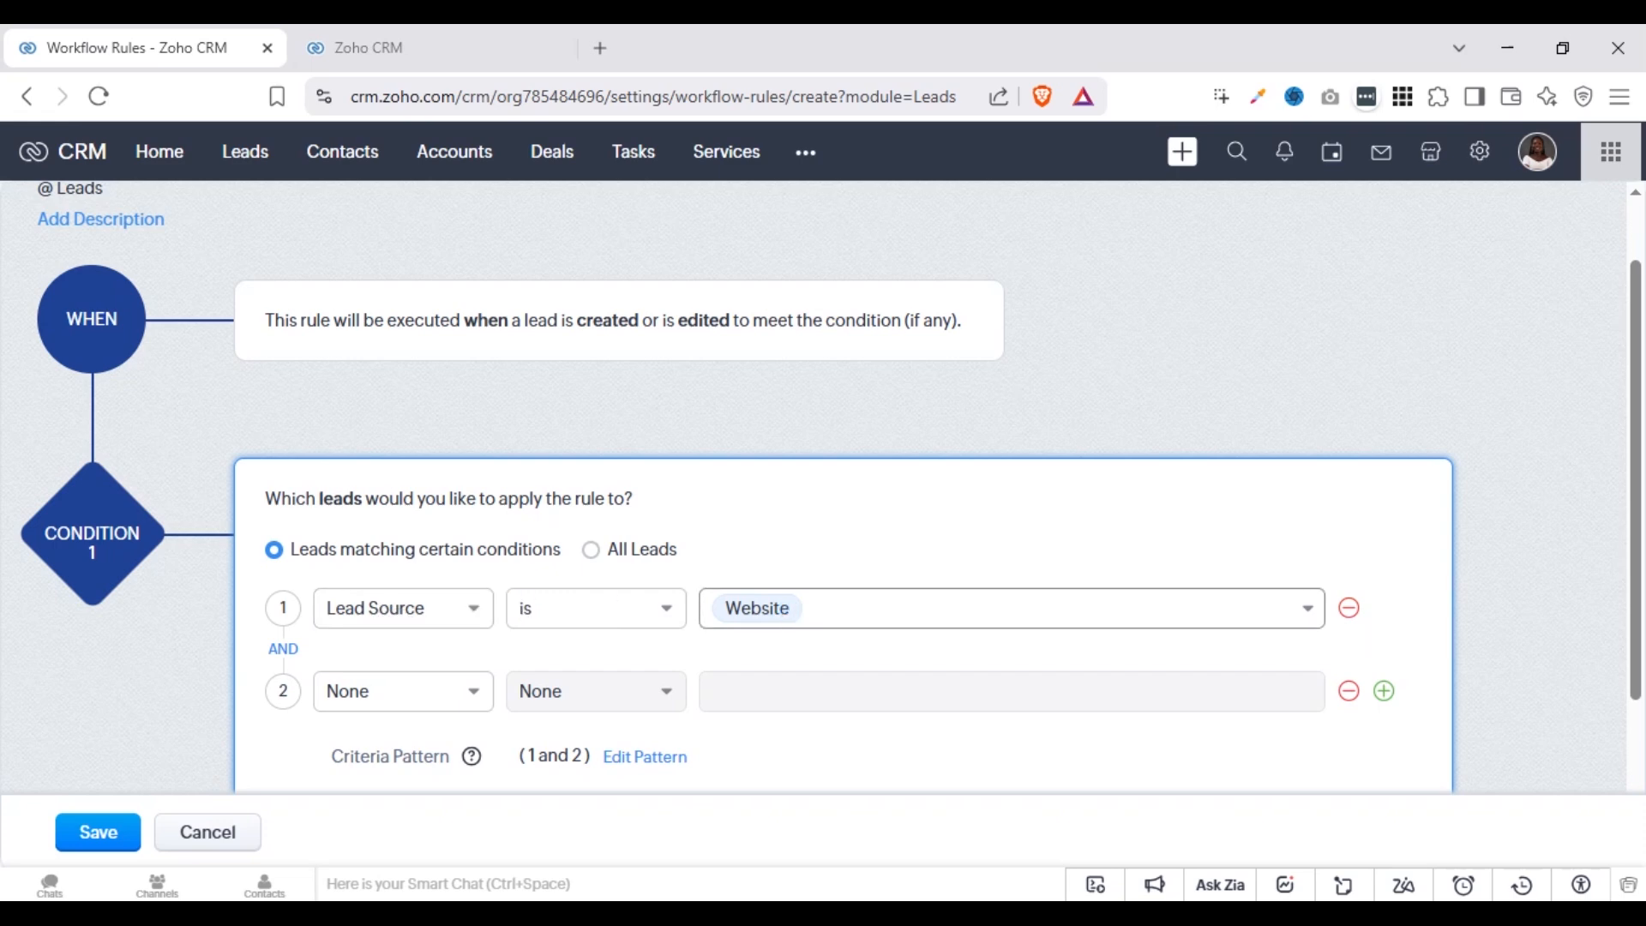
# Define the second criterion as Lead Status is Interested, joined to the first with AND
pyautogui.click(286, 654)
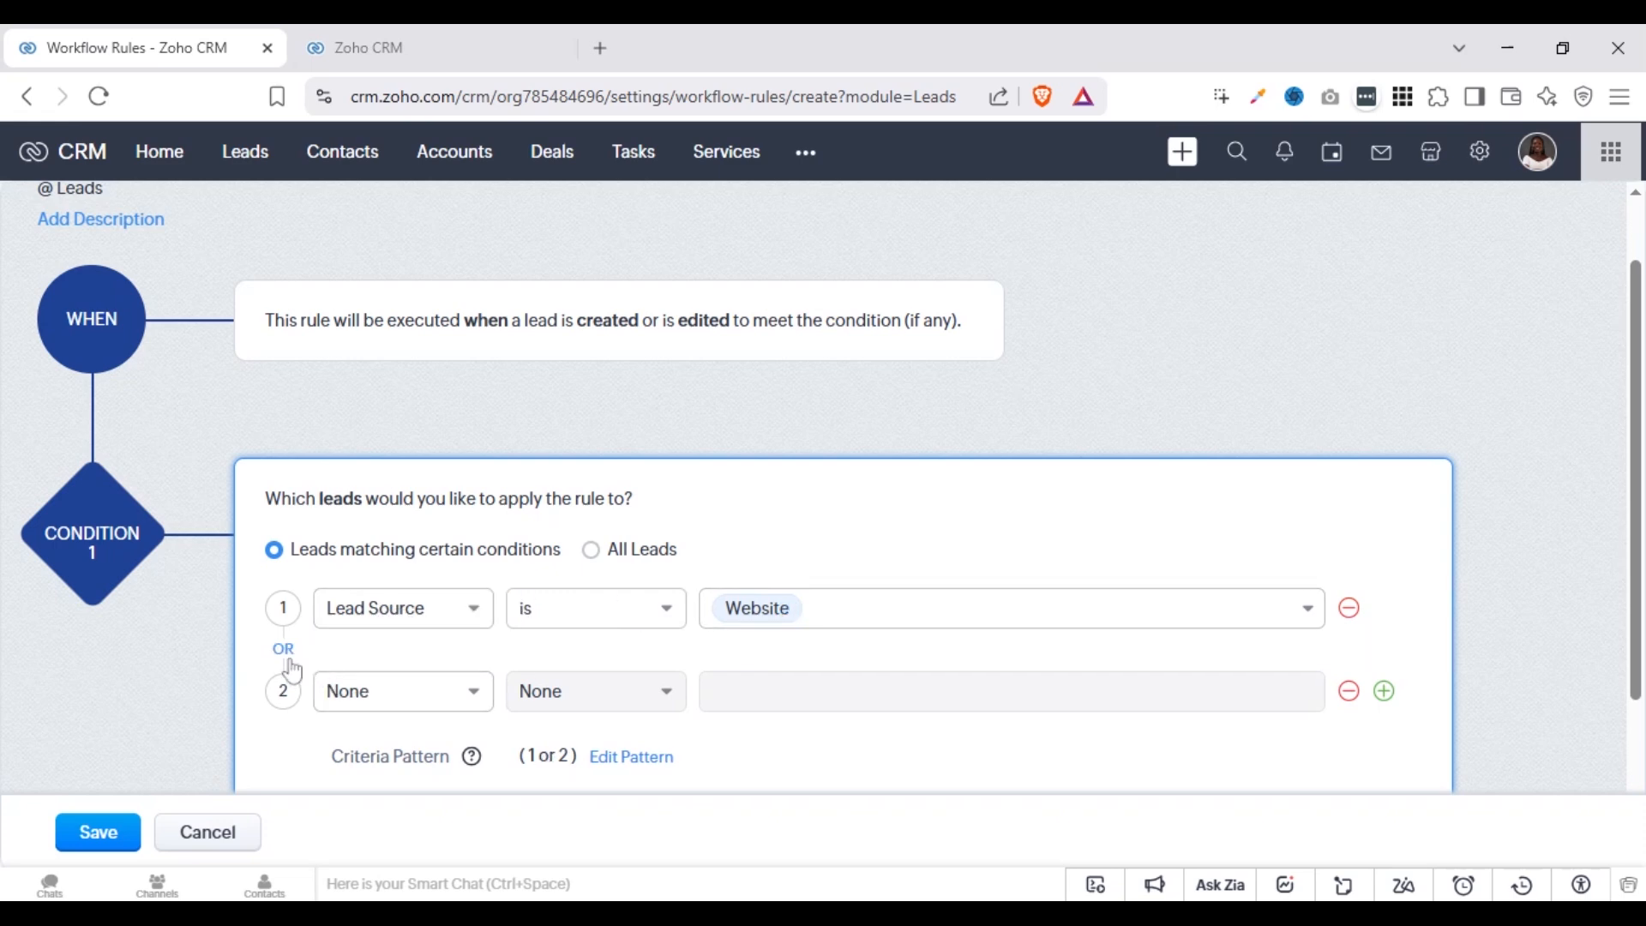
pyautogui.click(290, 662)
pyautogui.click(290, 662)
pyautogui.click(401, 706)
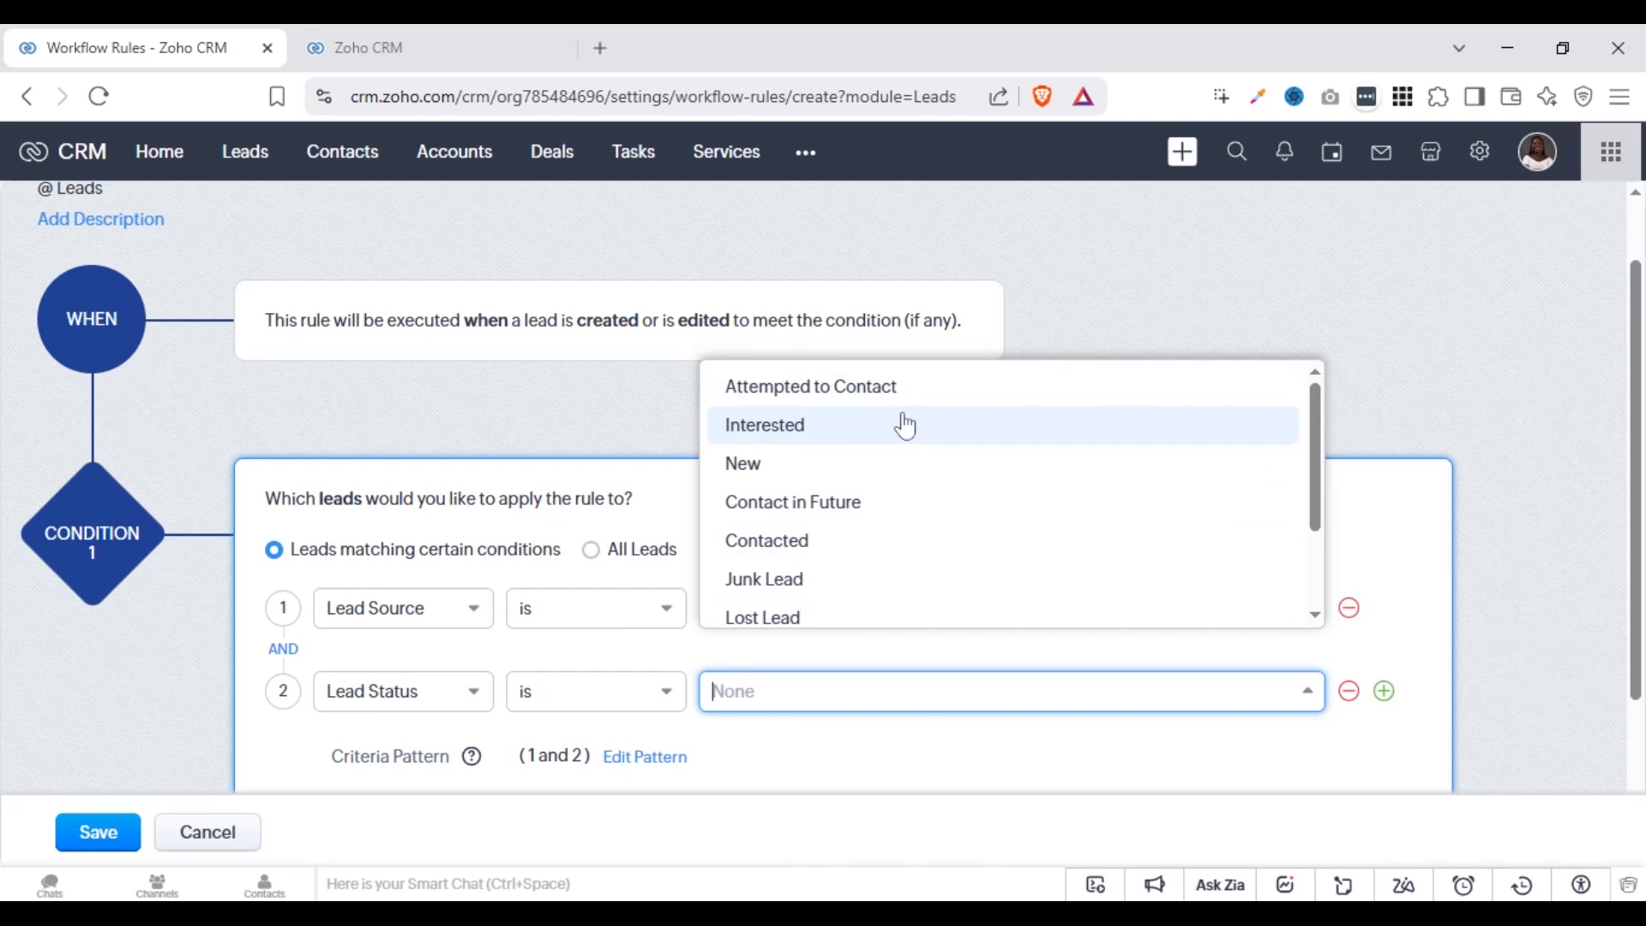
pyautogui.click(904, 427)
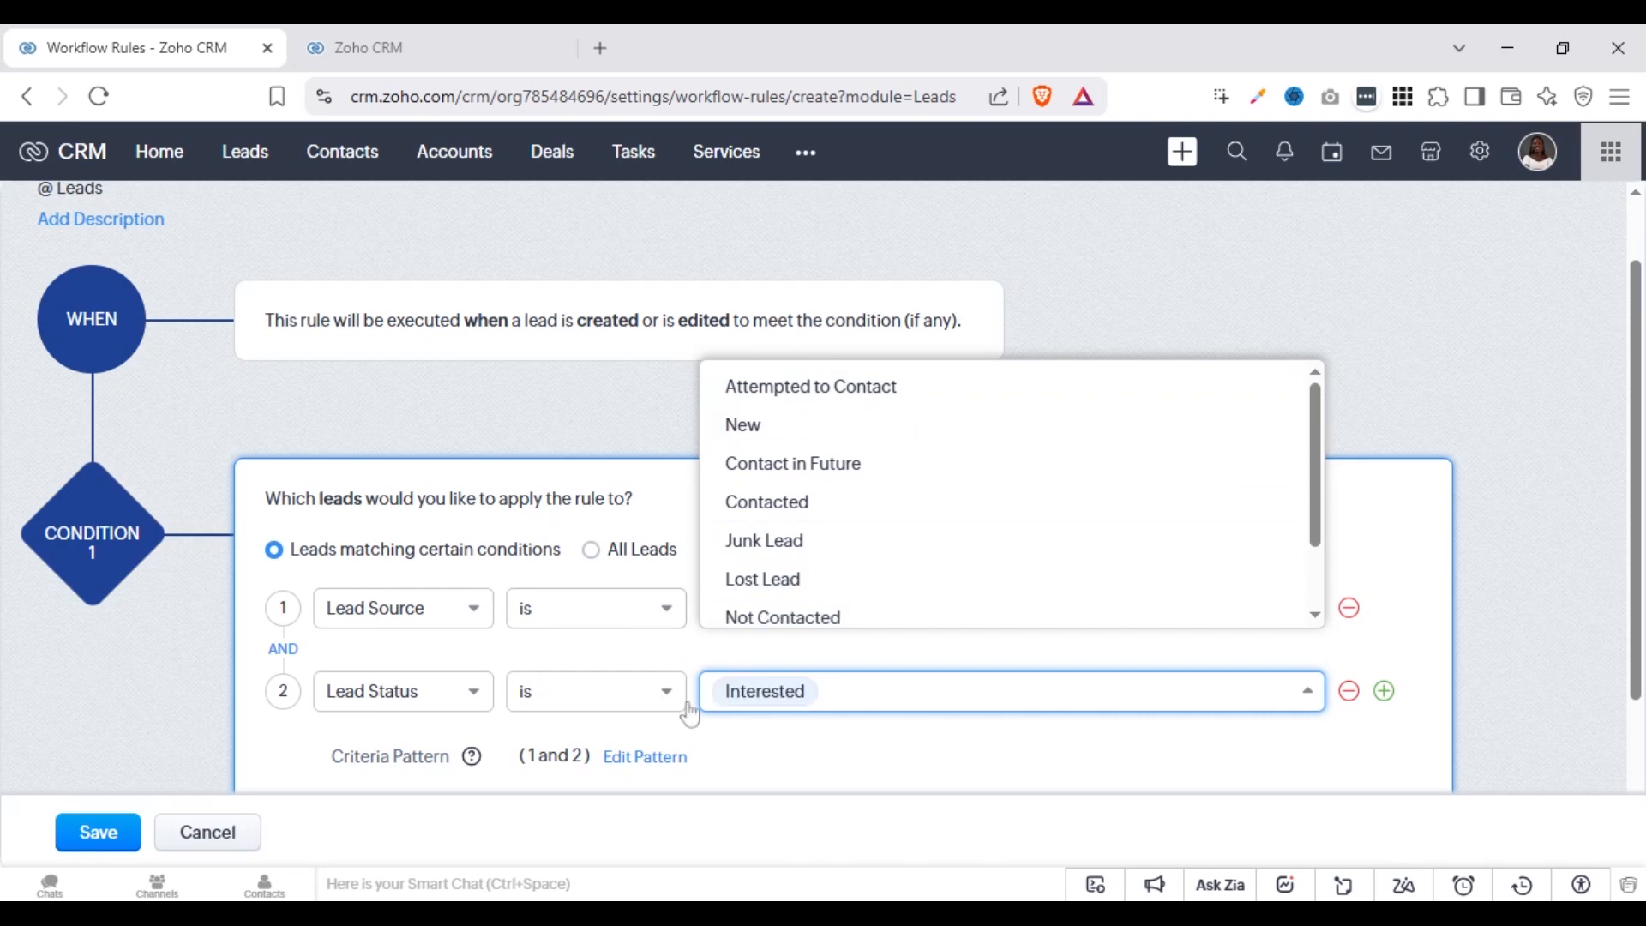
pyautogui.click(728, 746)
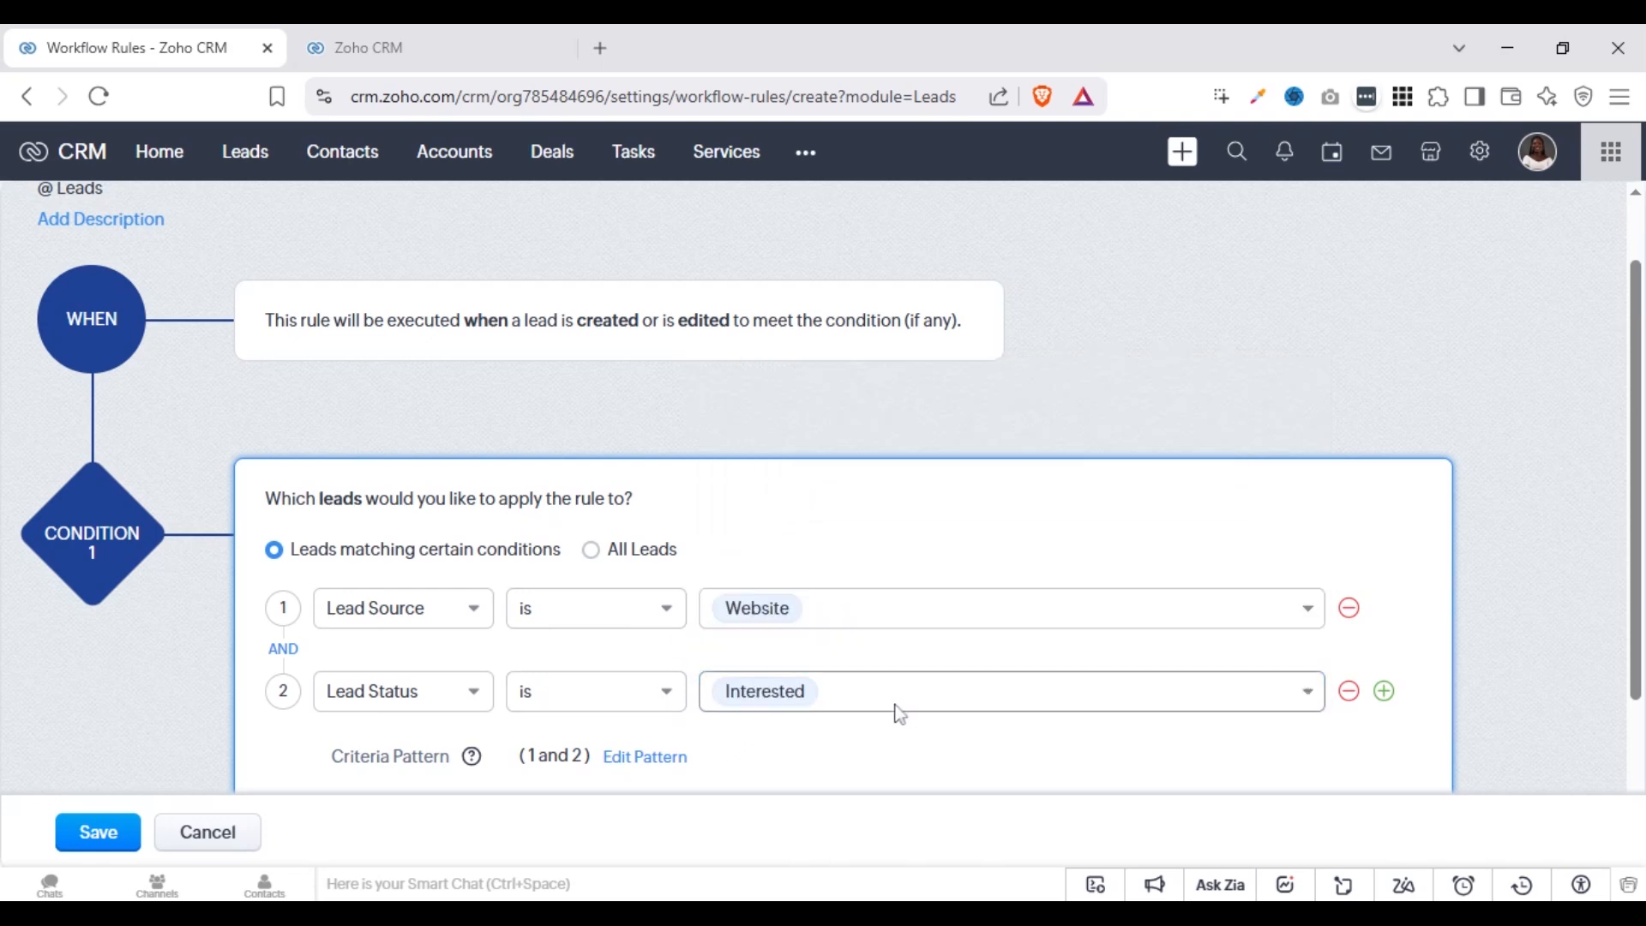
# Examine the comparison operators available for the Lead Source criterion
pyautogui.click(654, 606)
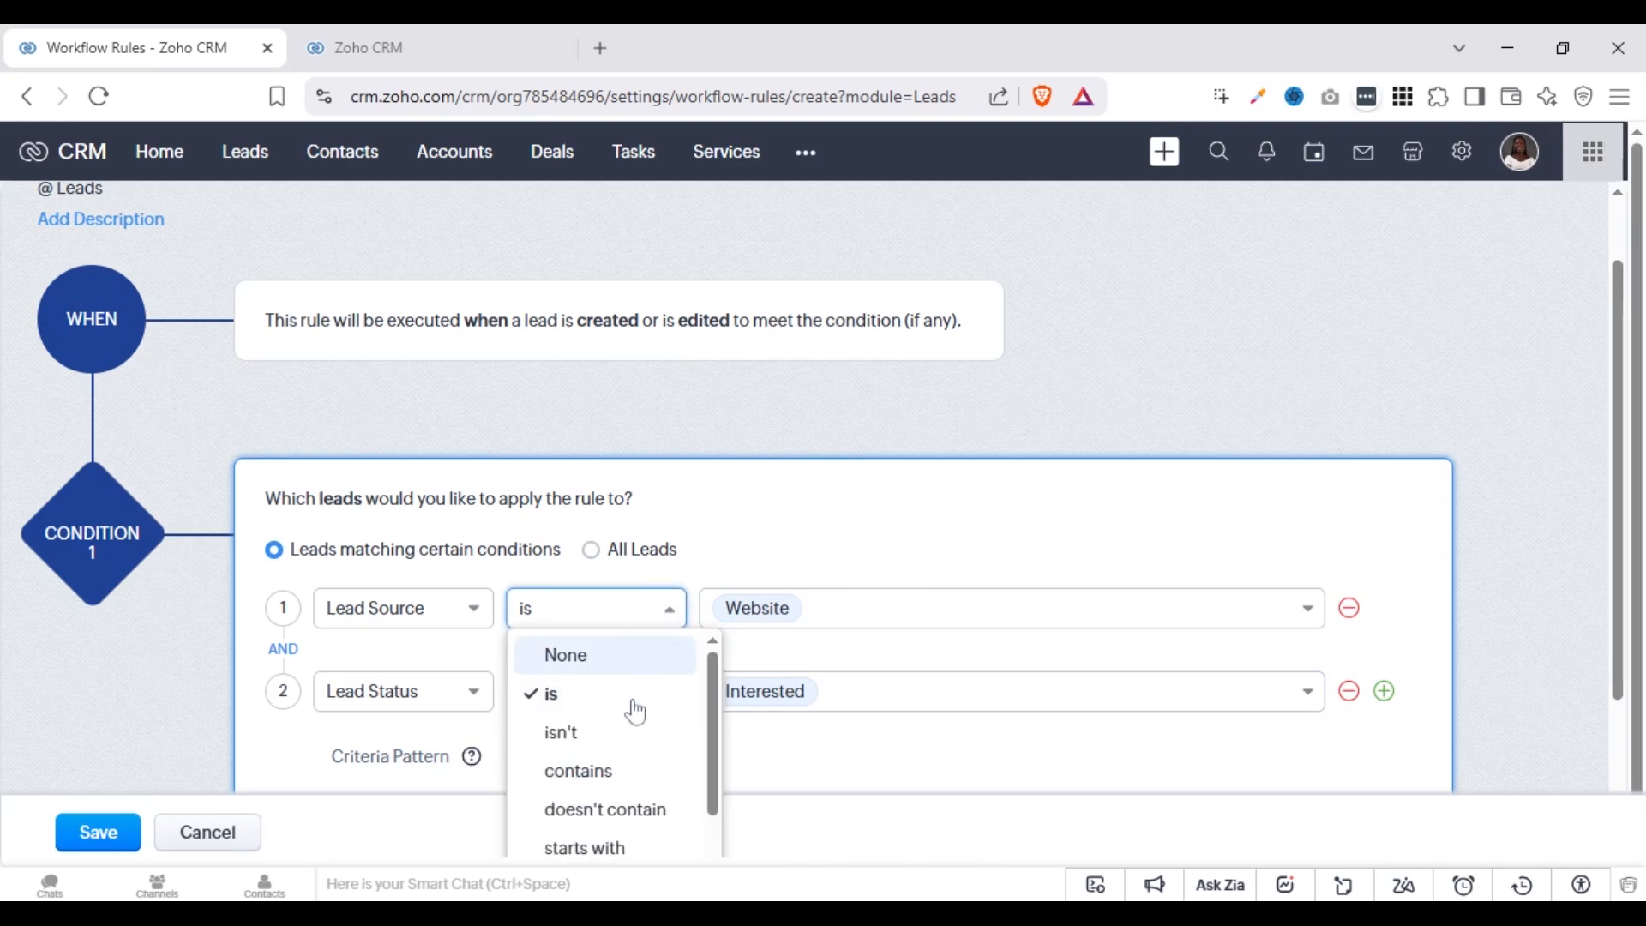
pyautogui.scroll(-2, 710, 827)
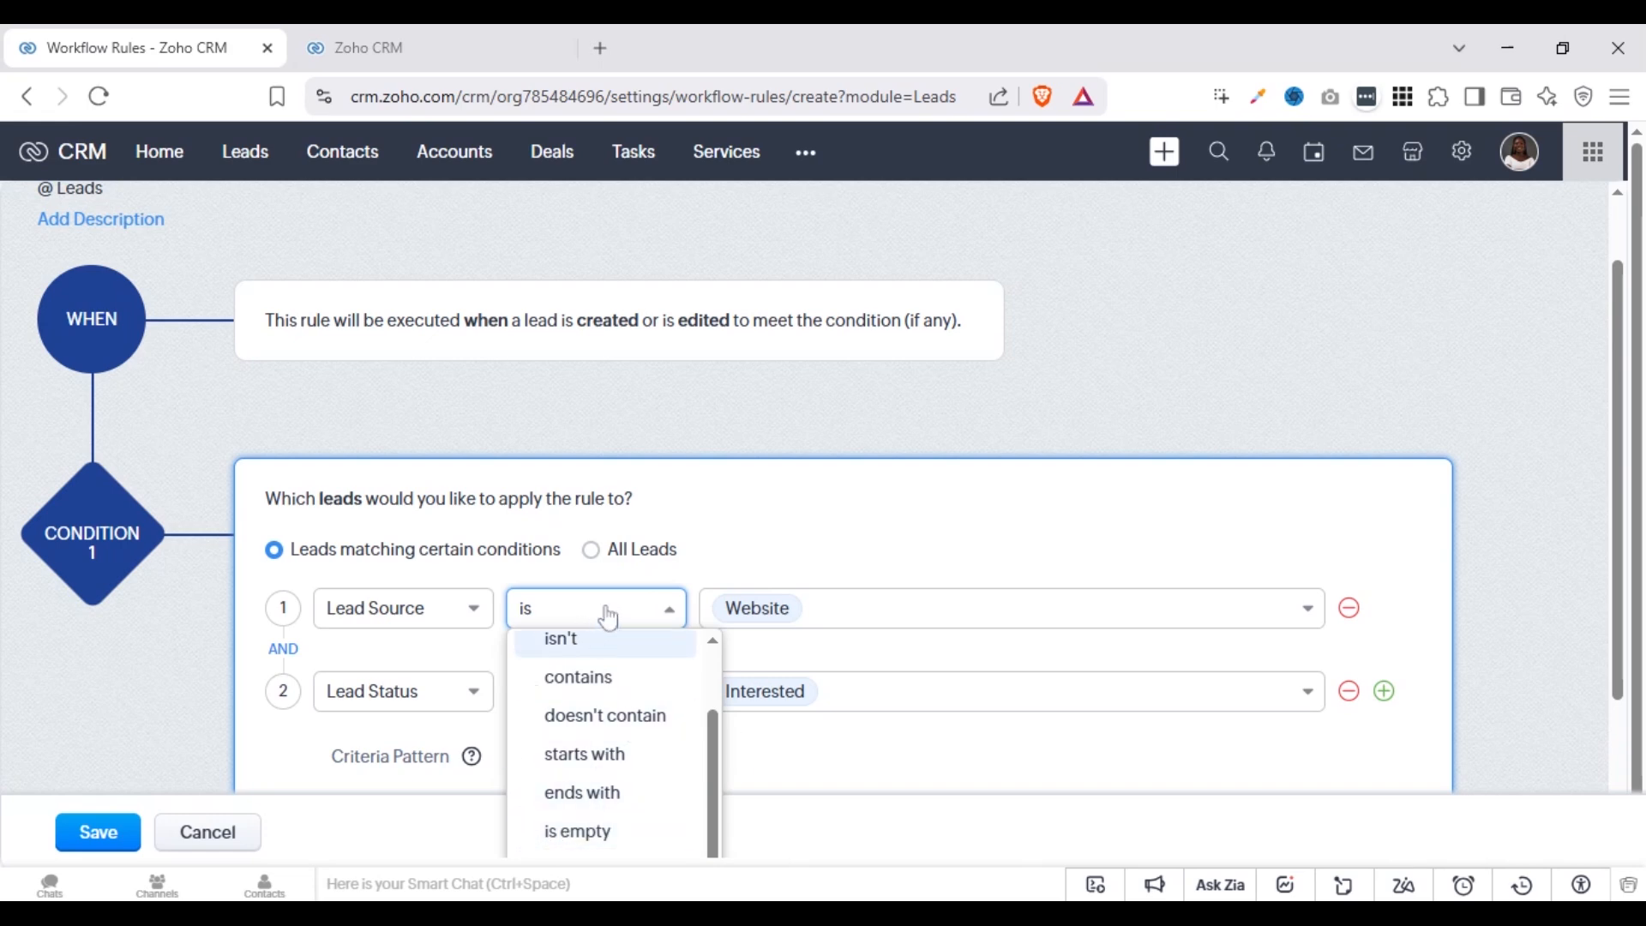
pyautogui.click(868, 656)
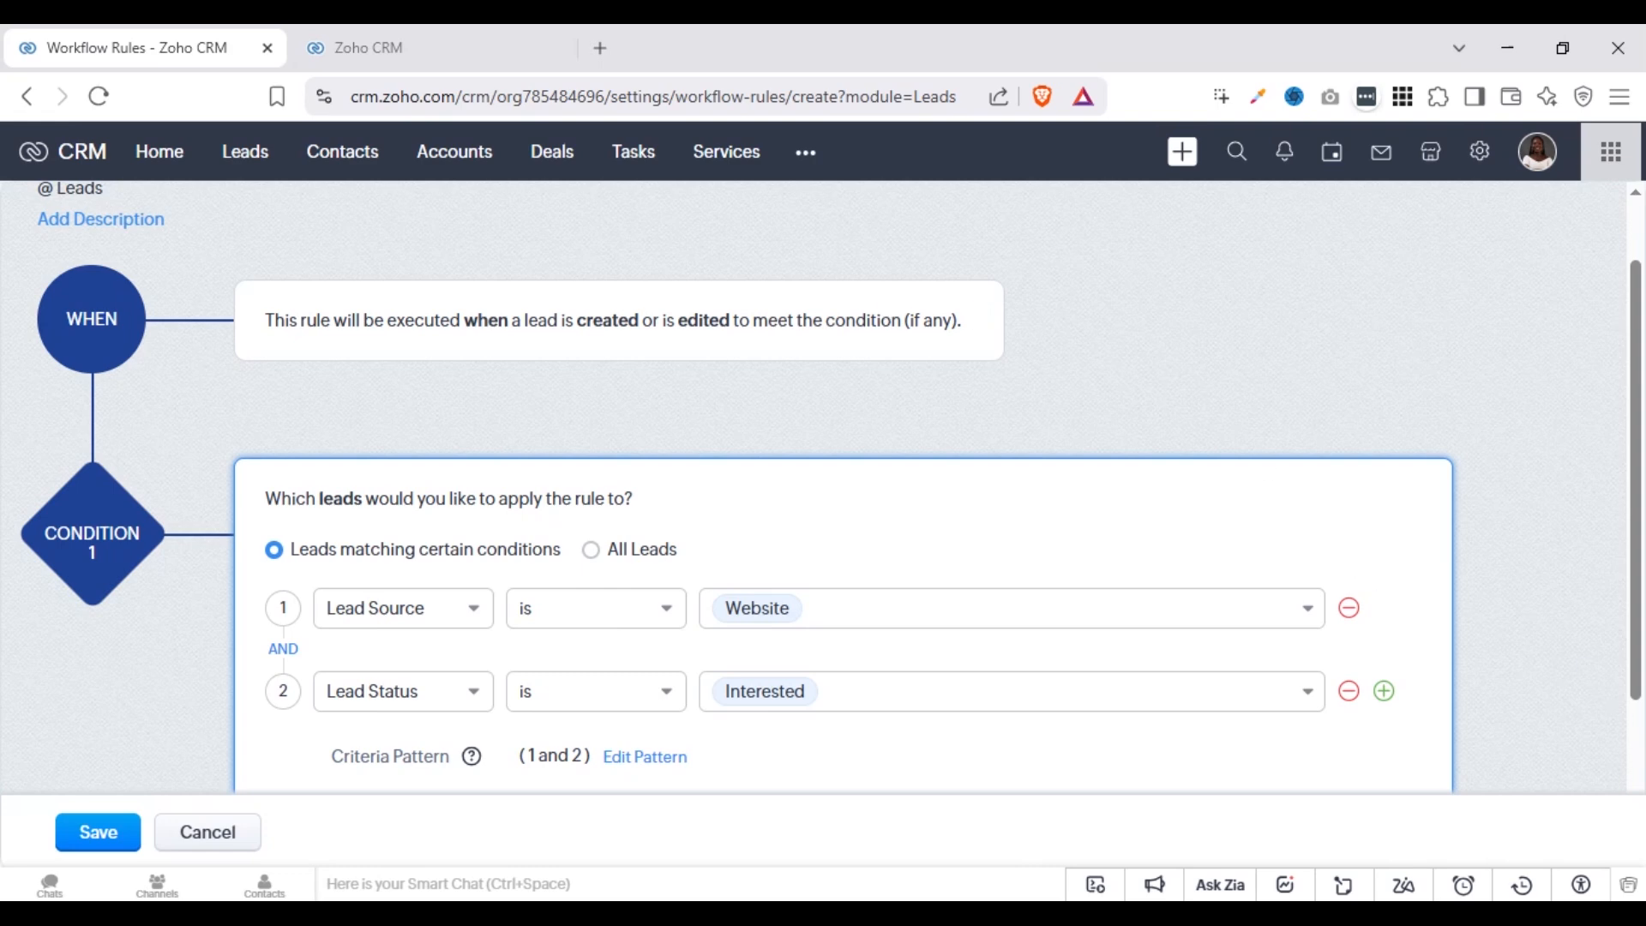
# Switch the operator joining the two criteria to OR and back to AND
pyautogui.scroll(-3, 1492, 661)
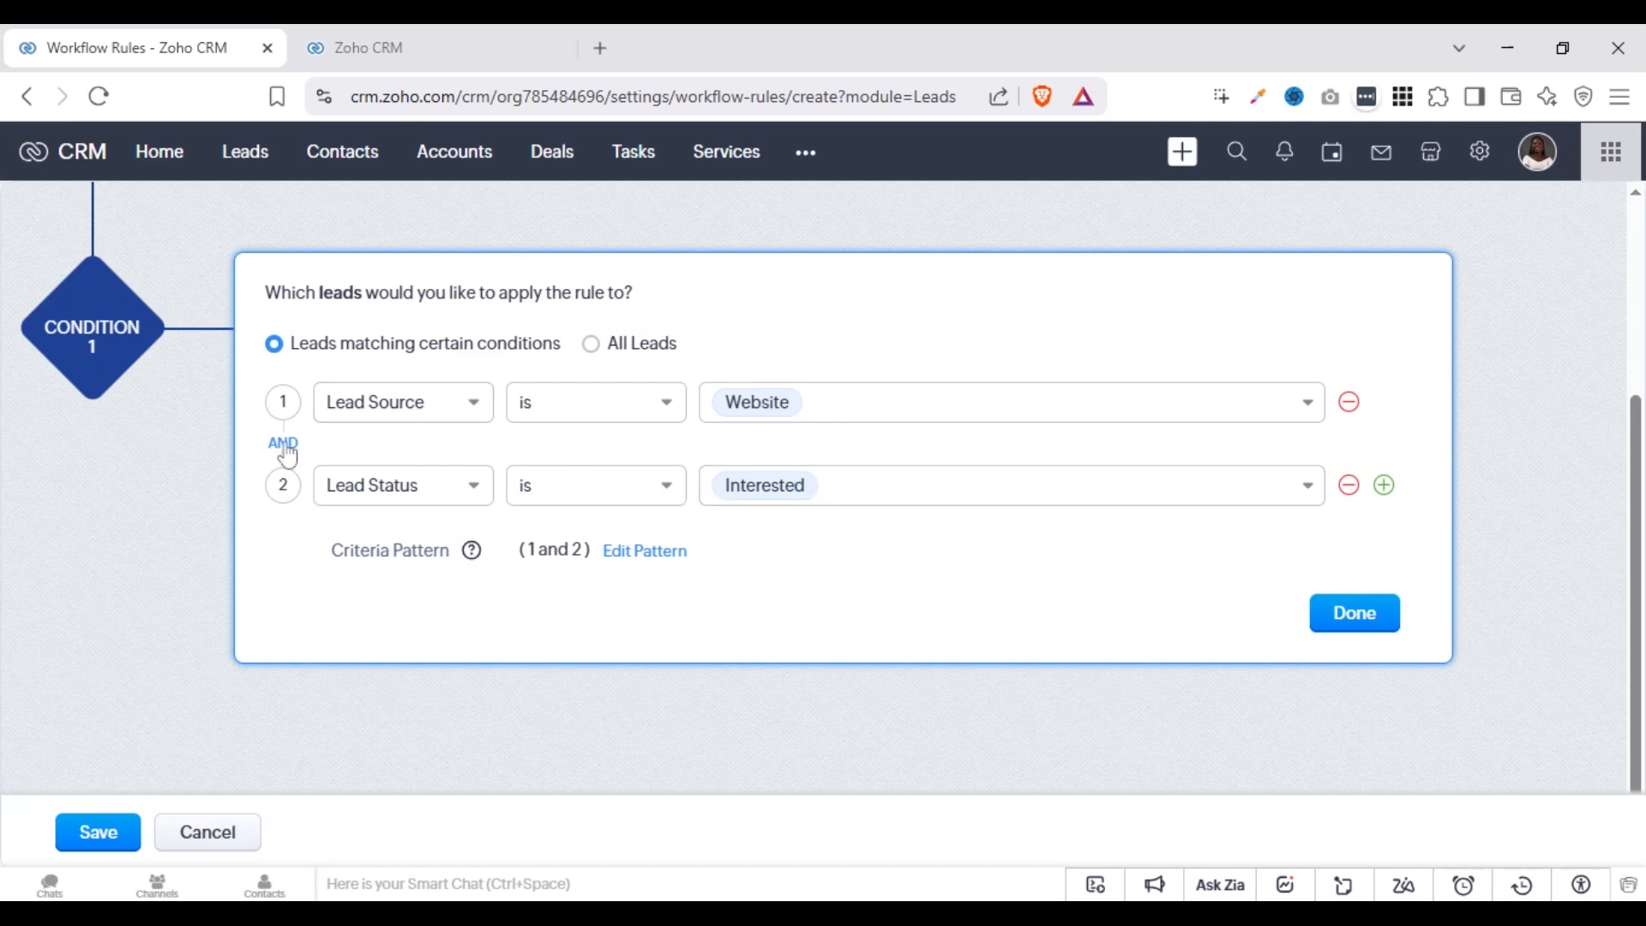
pyautogui.click(284, 444)
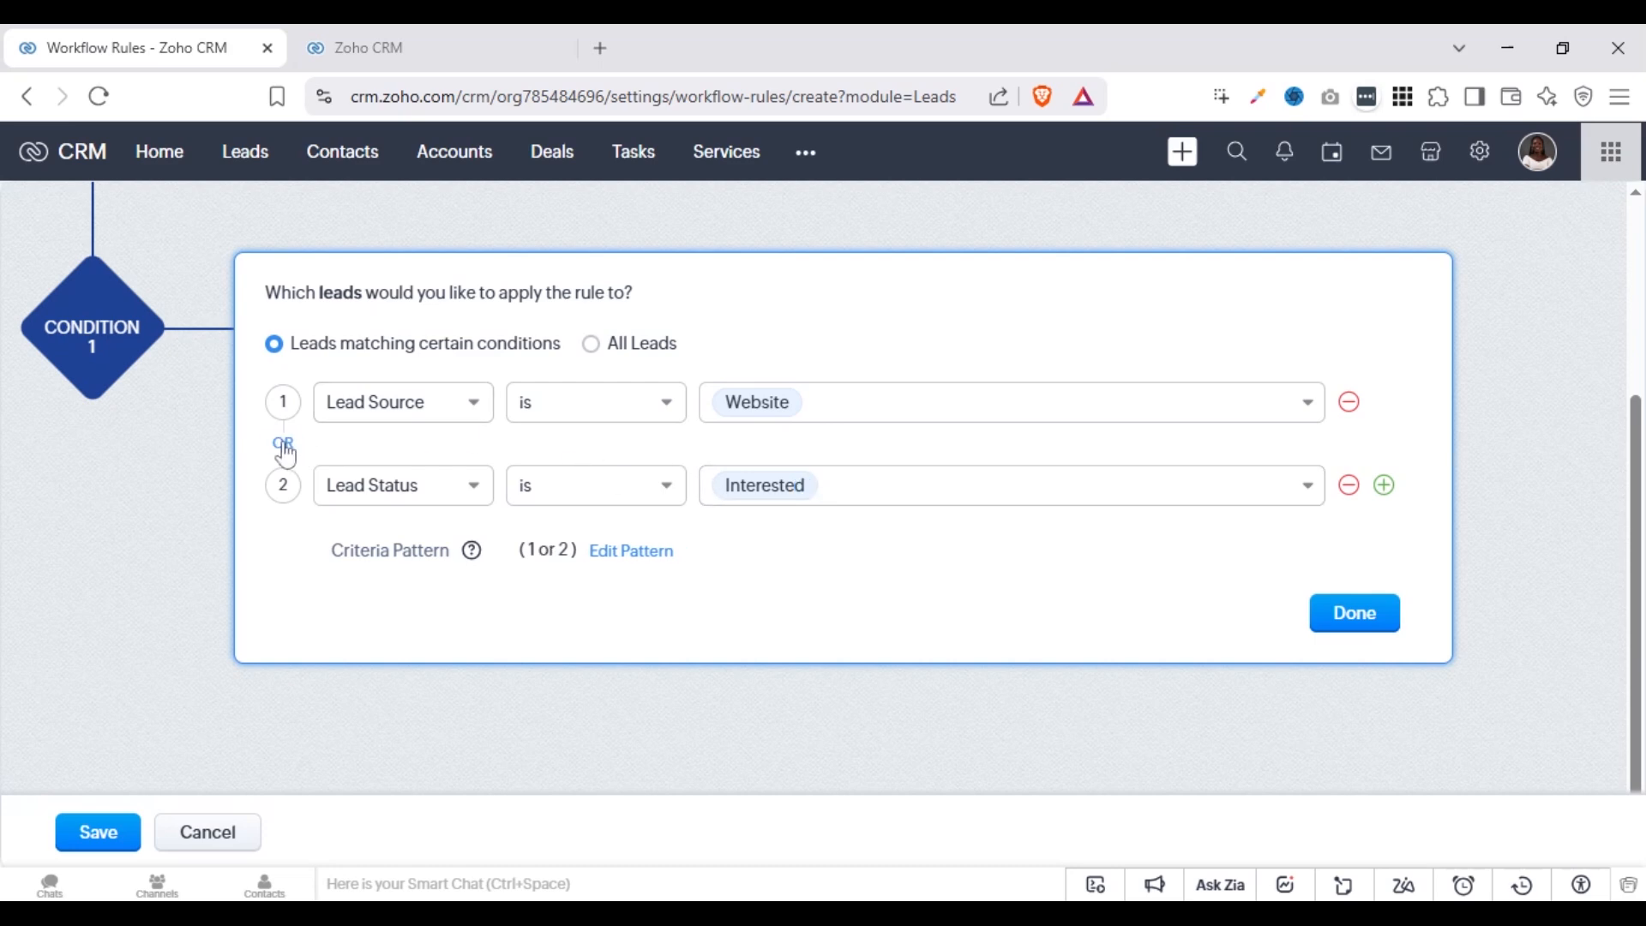
pyautogui.click(284, 444)
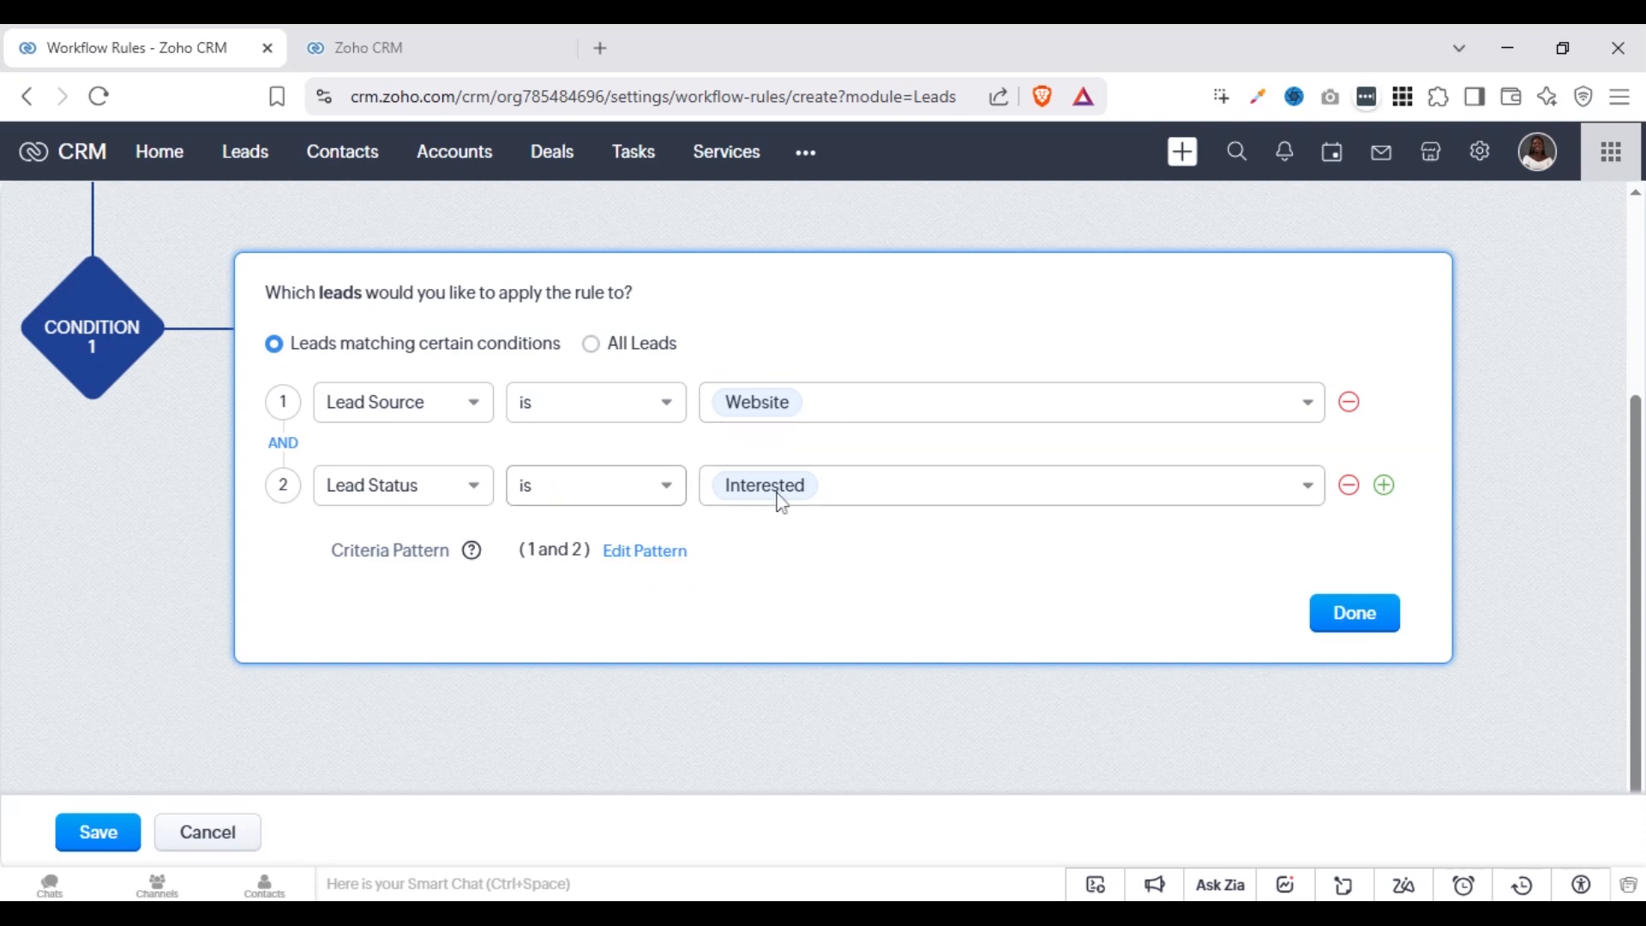
# Join the two lead criteria with OR and confirm the condition
pyautogui.moveTo(794, 500)
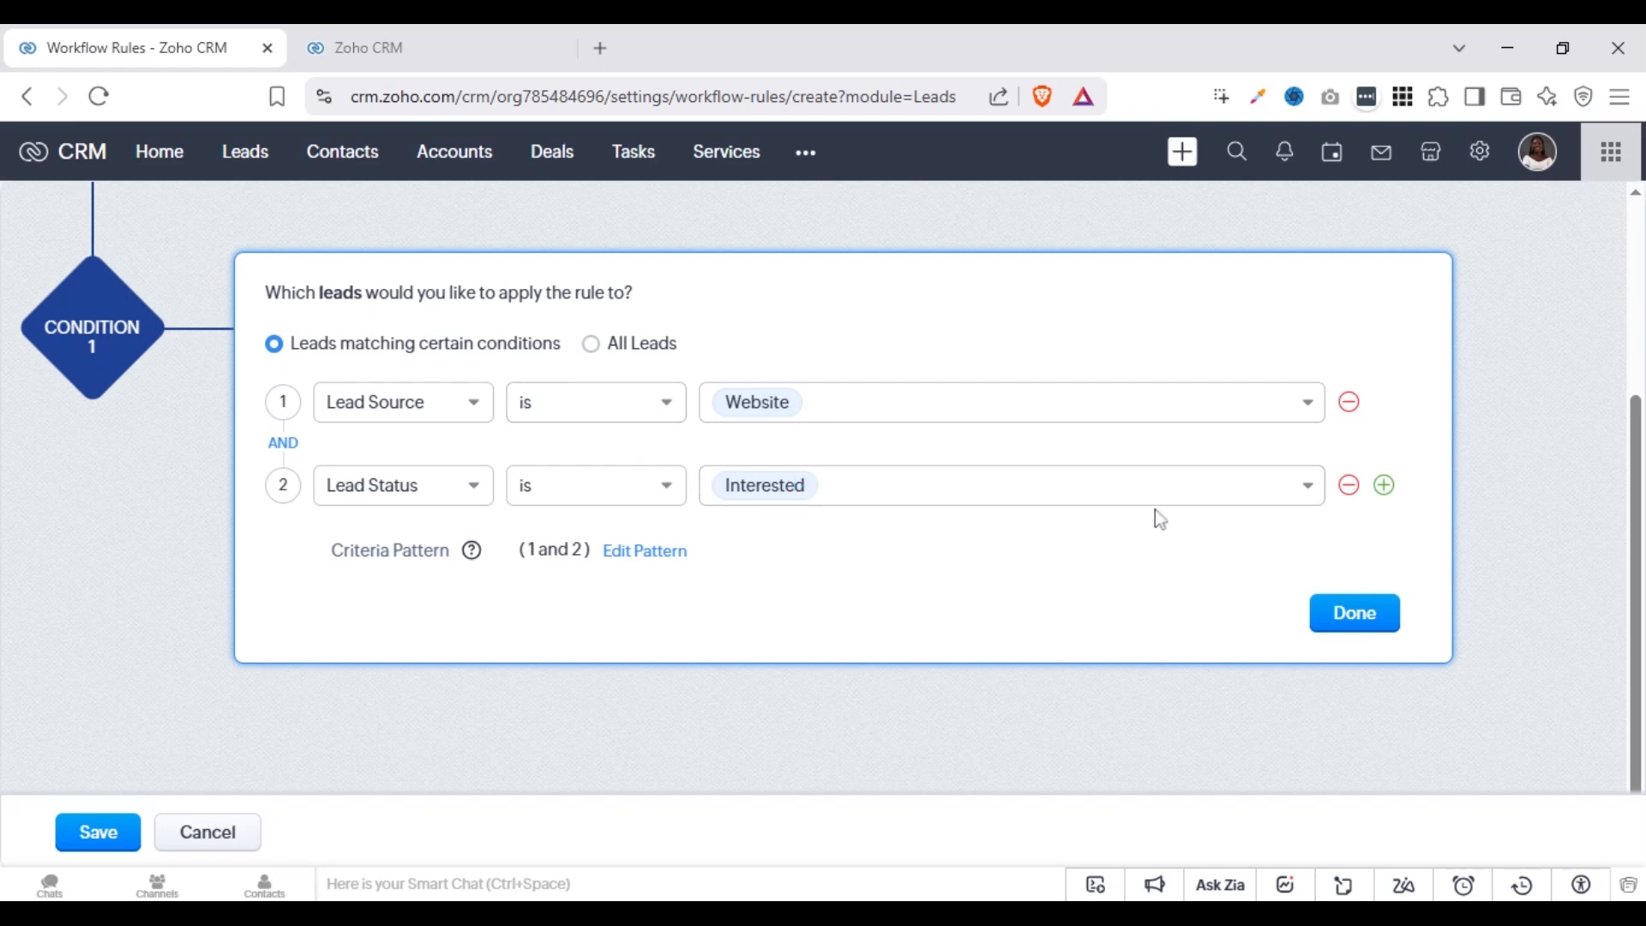
pyautogui.click(283, 443)
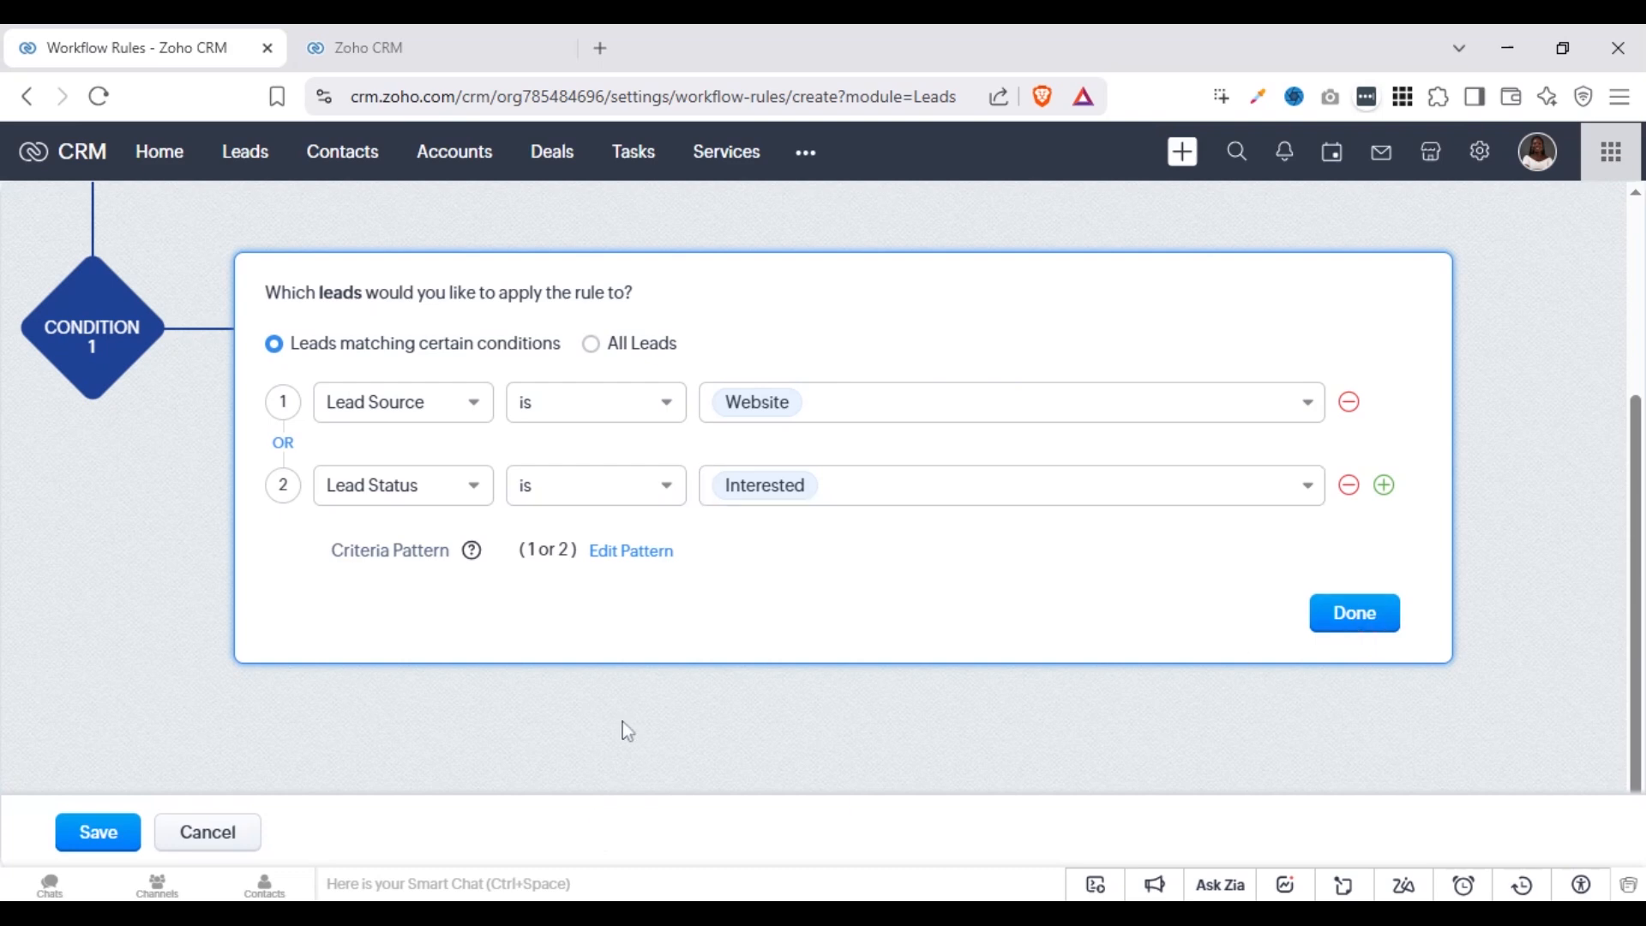
pyautogui.click(1355, 624)
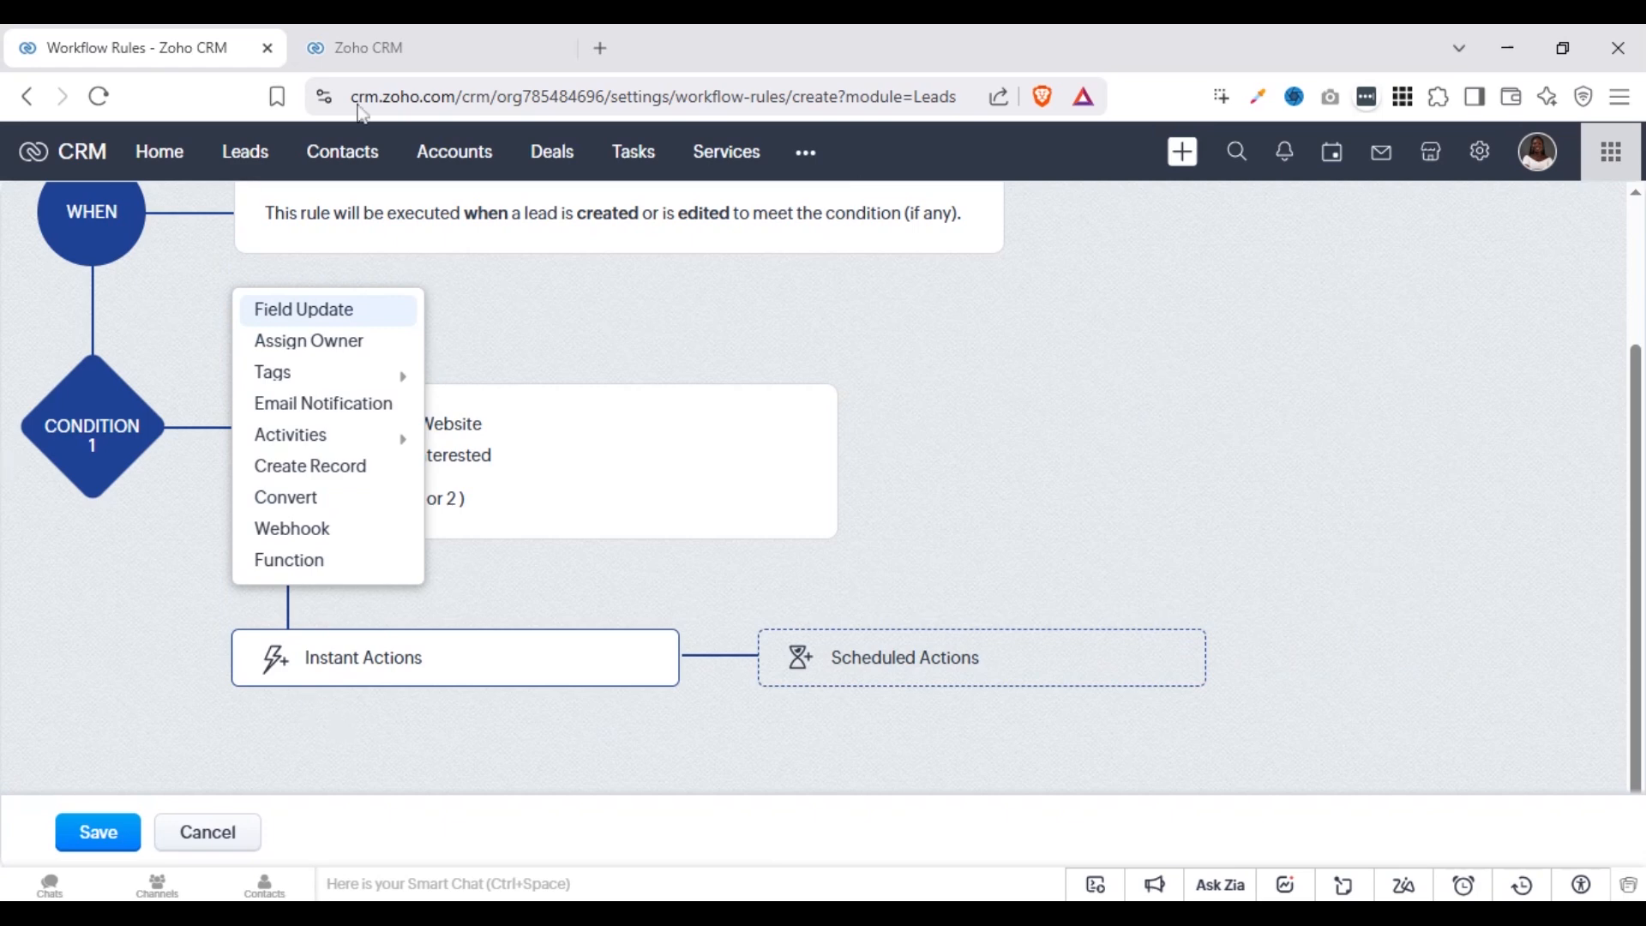
# Add a new Field Update instant action named Lead Status that targets the Lead Status field
pyautogui.click(330, 314)
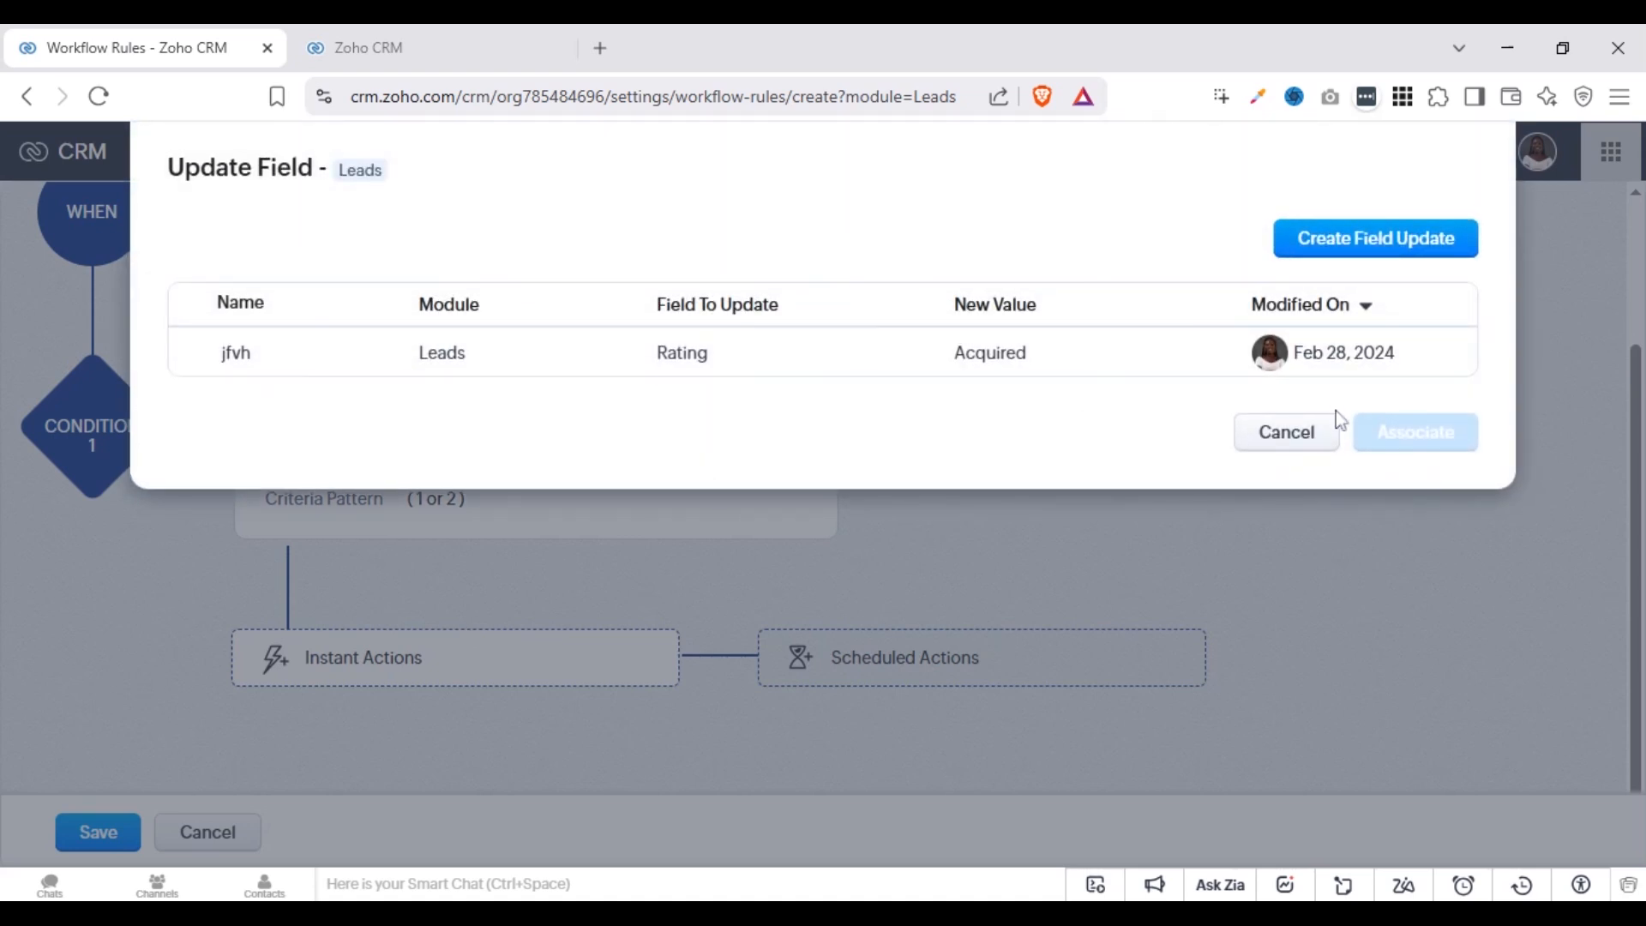
pyautogui.click(1280, 431)
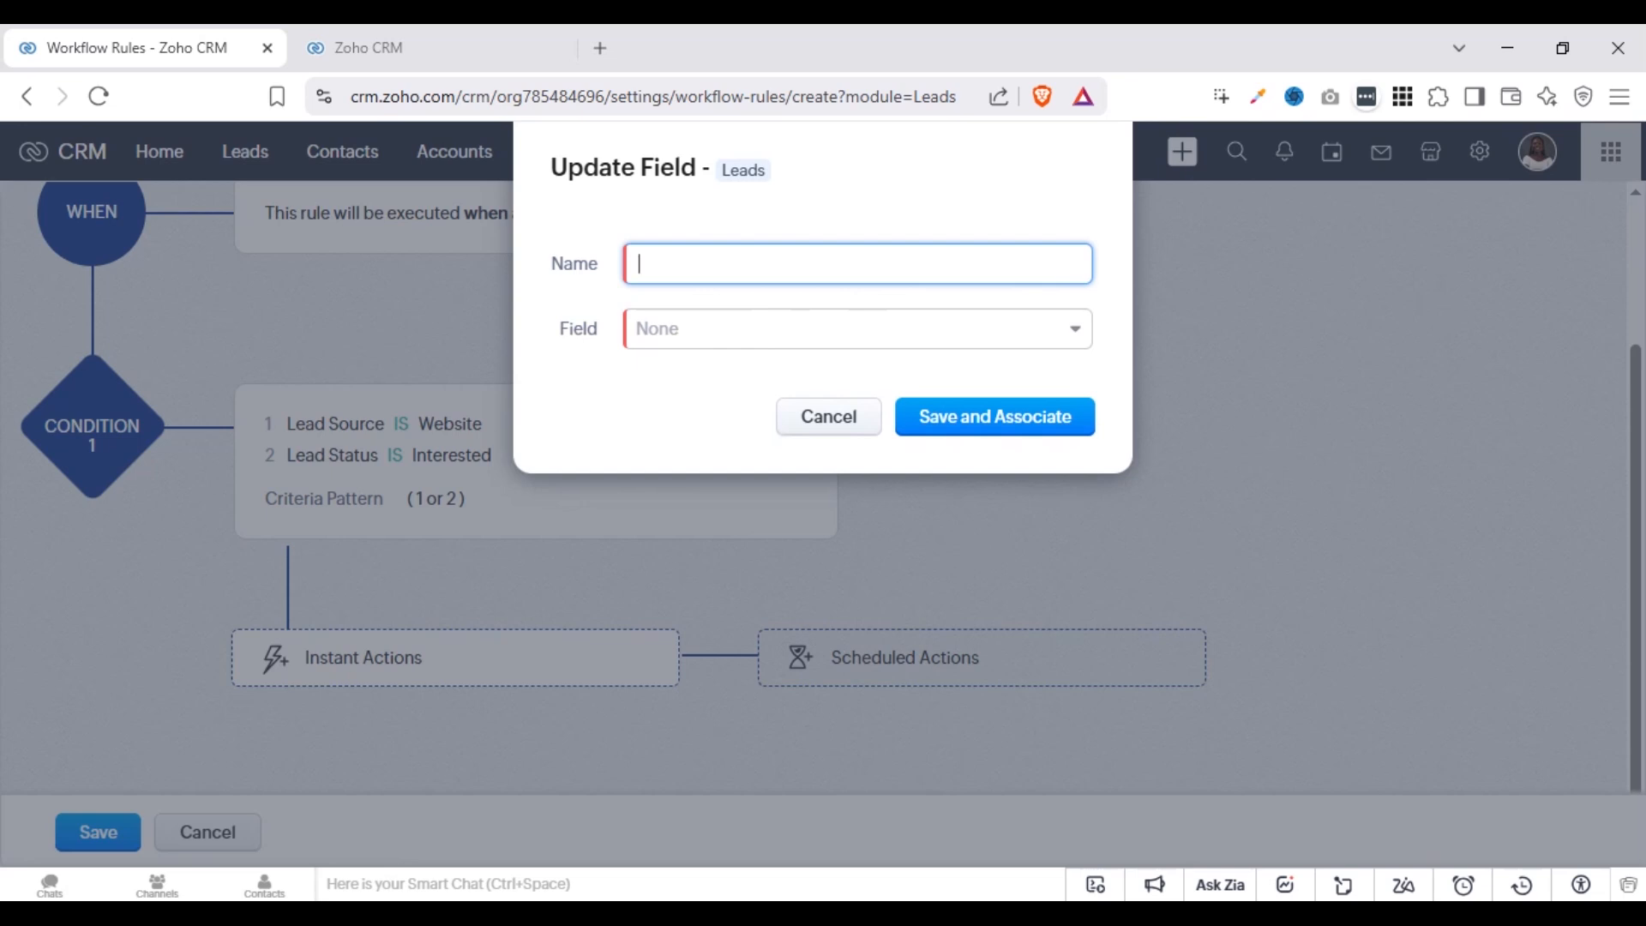
pyautogui.write('Lead Status')
pyautogui.click(874, 314)
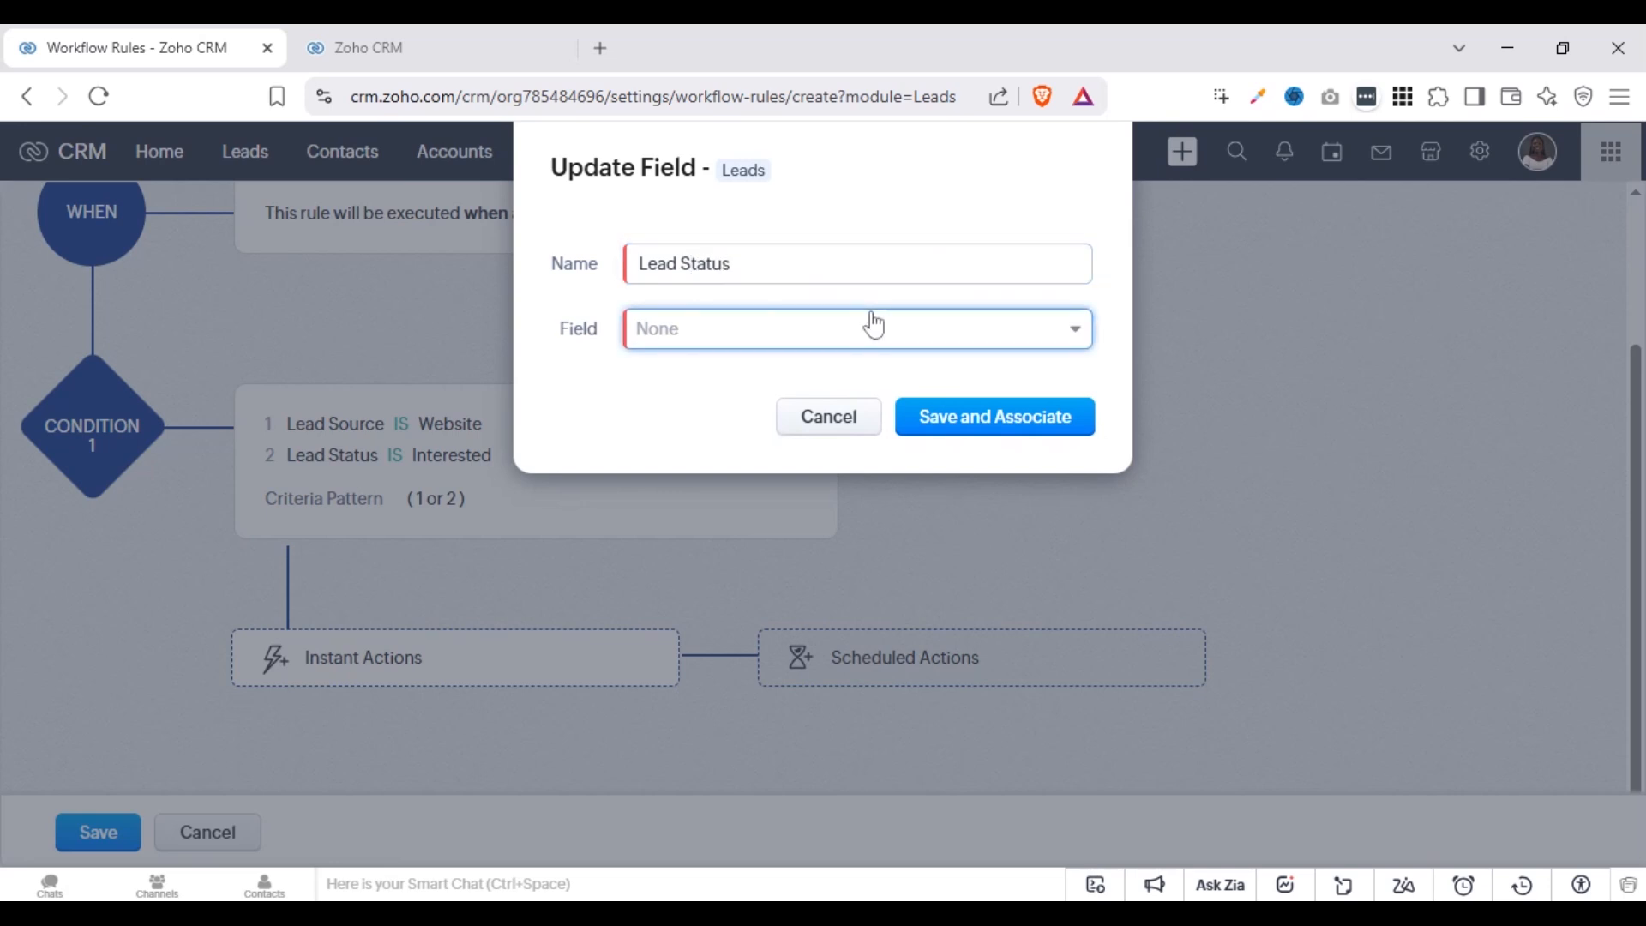
pyautogui.write('lead')
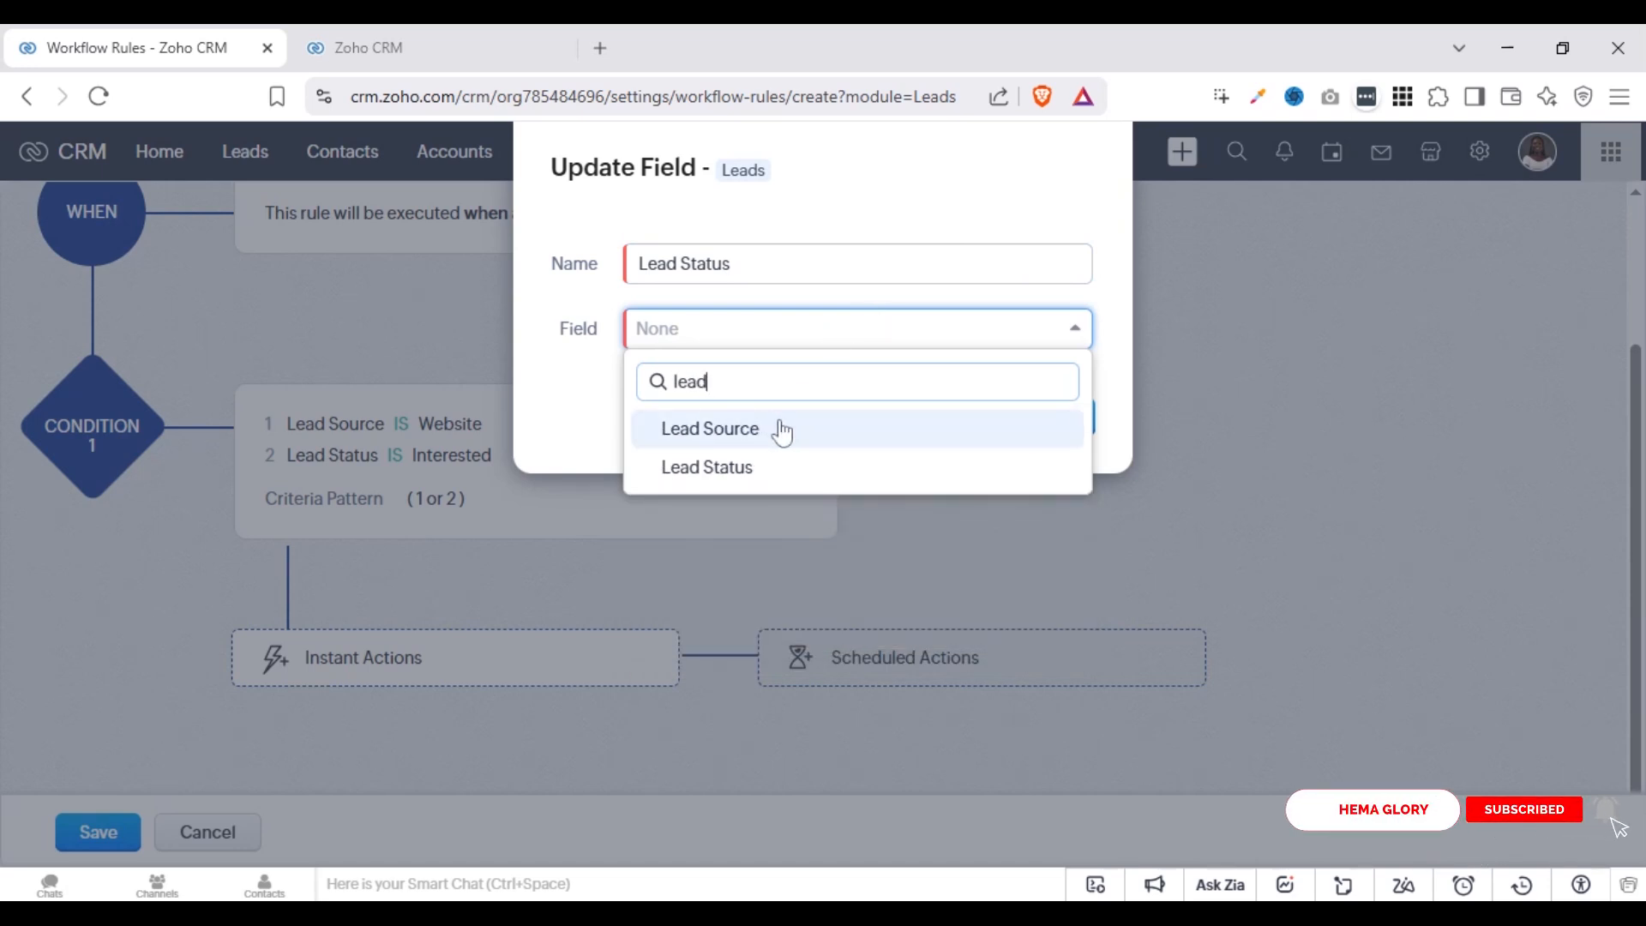
pyautogui.click(765, 467)
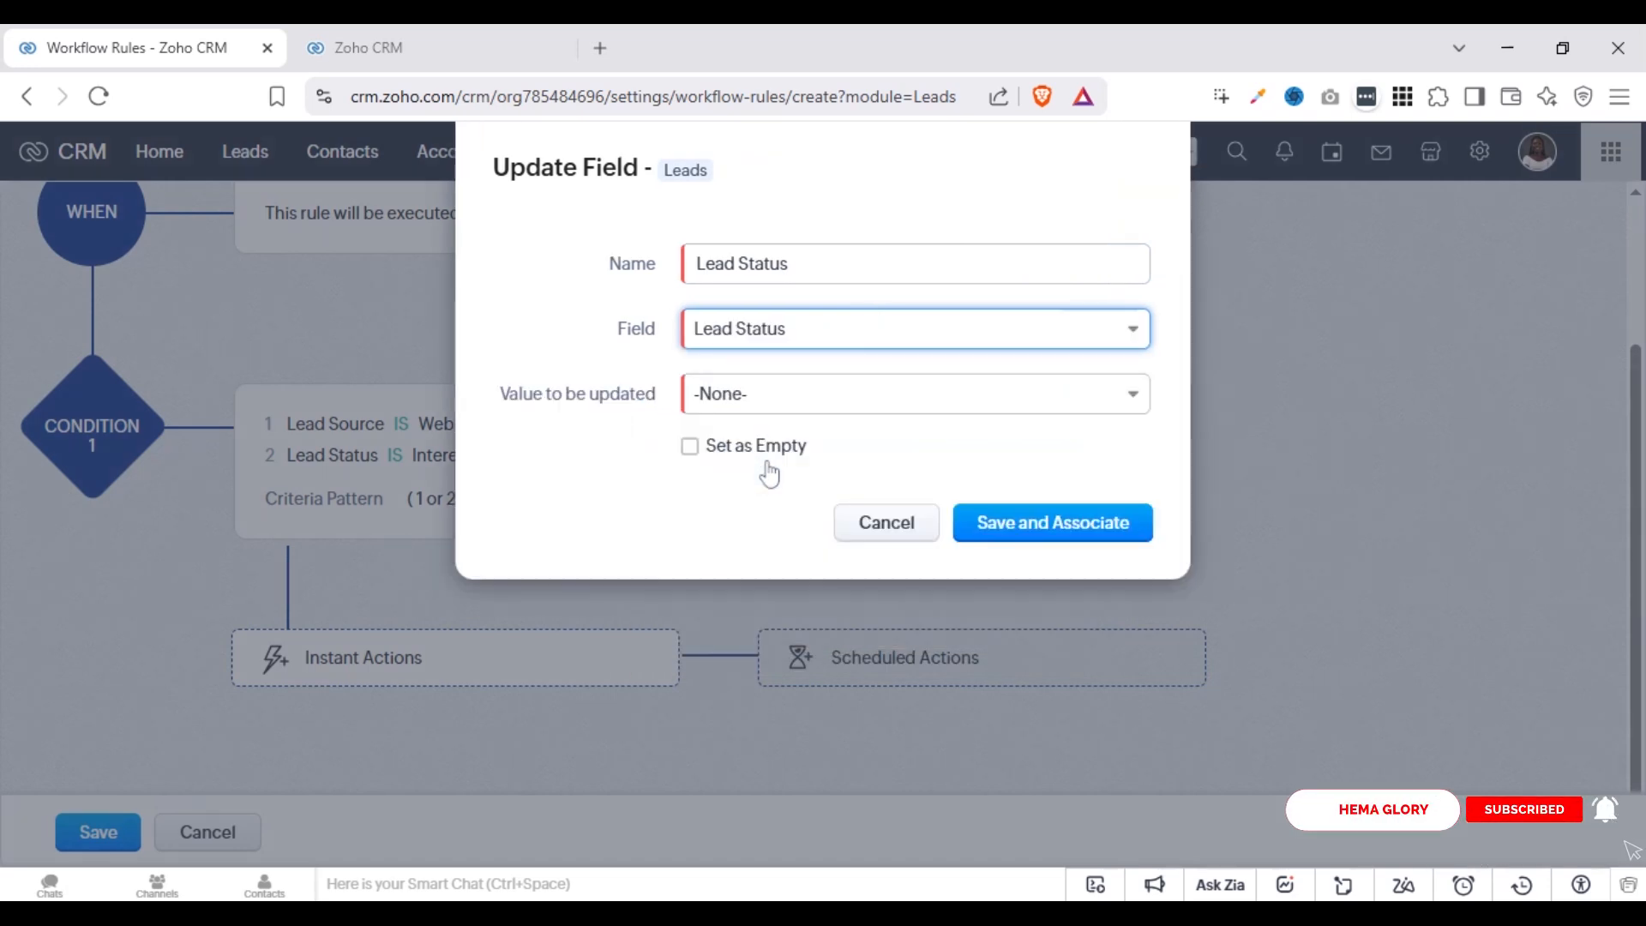
# Try the Set as Empty option on and off, and examine the available Lead Status values
pyautogui.click(689, 446)
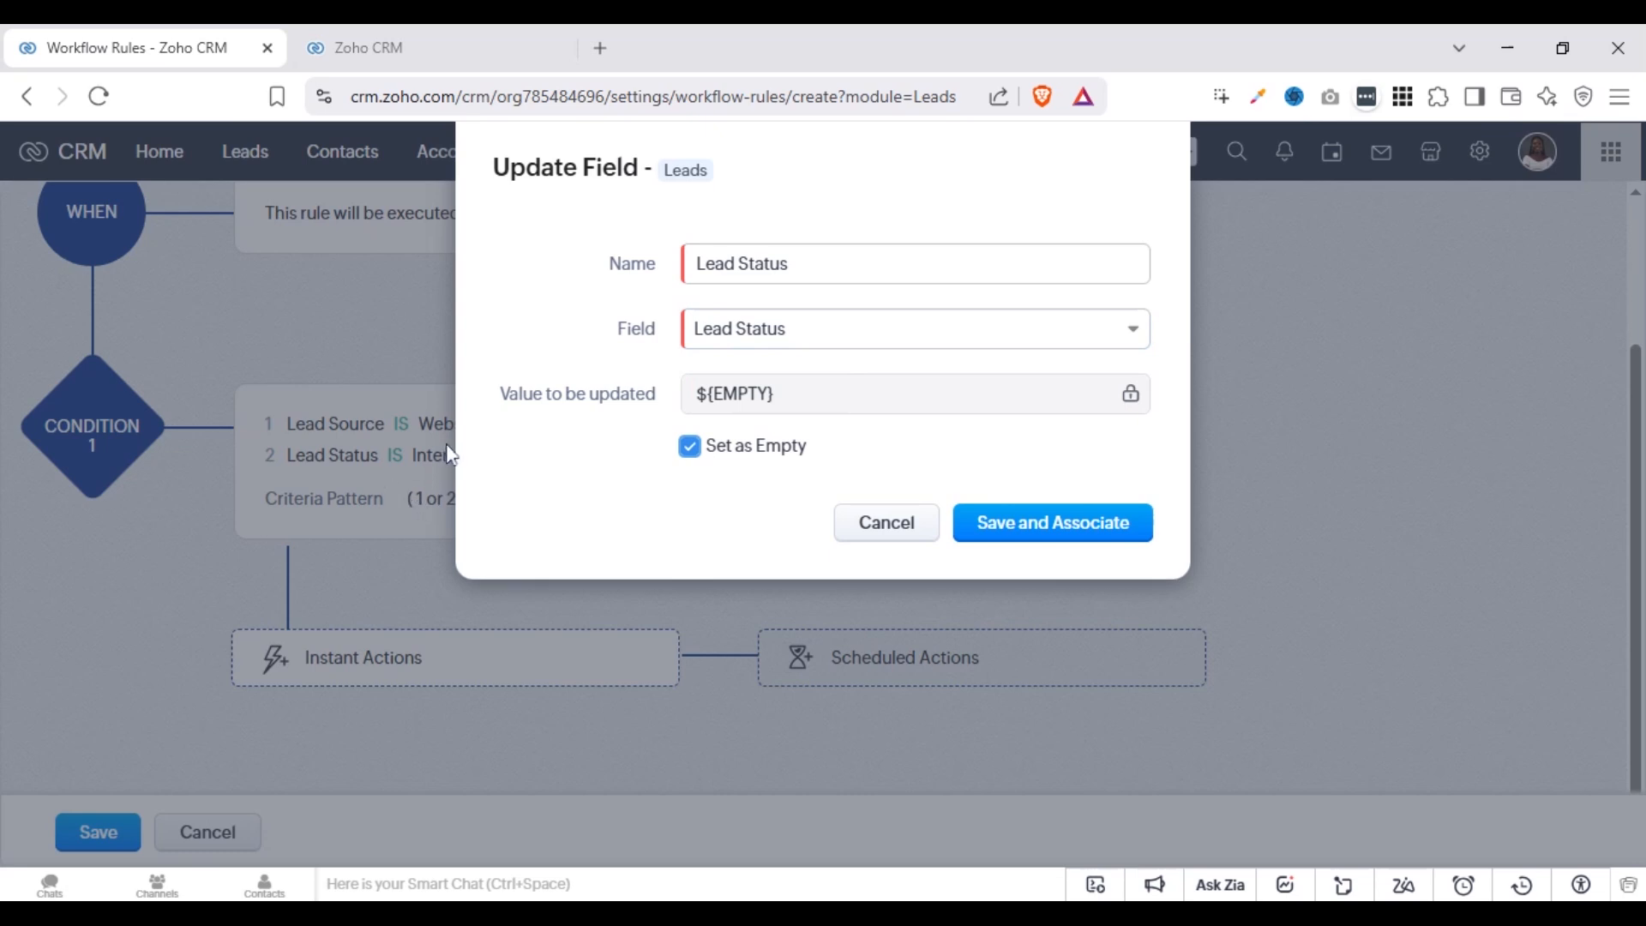
pyautogui.click(702, 450)
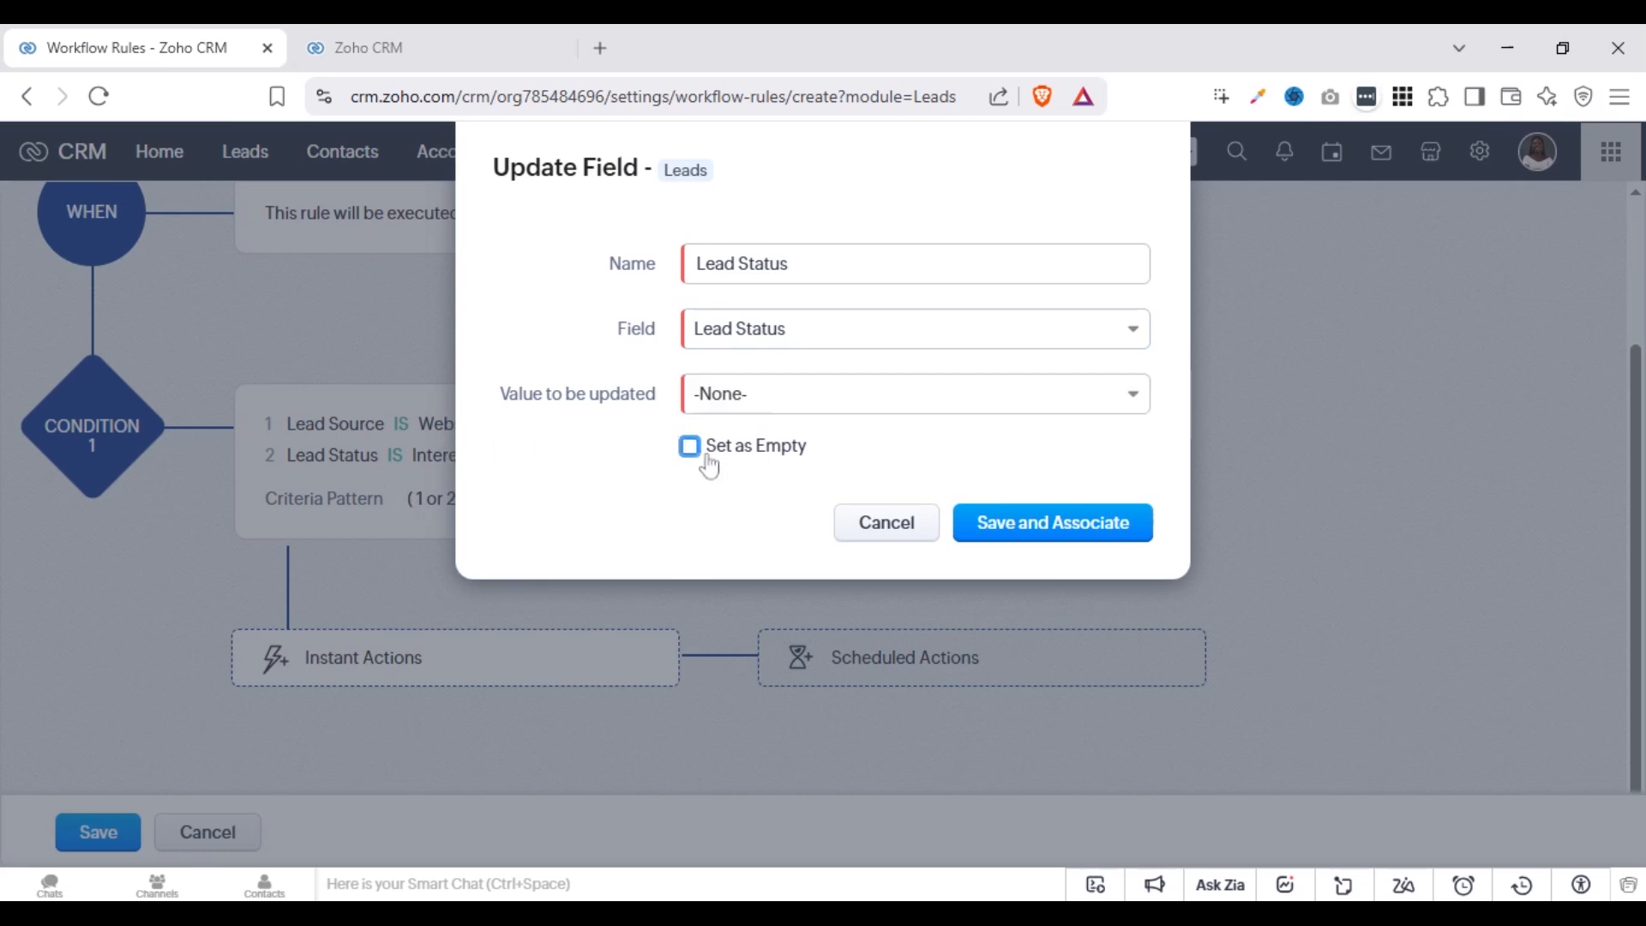
pyautogui.click(808, 397)
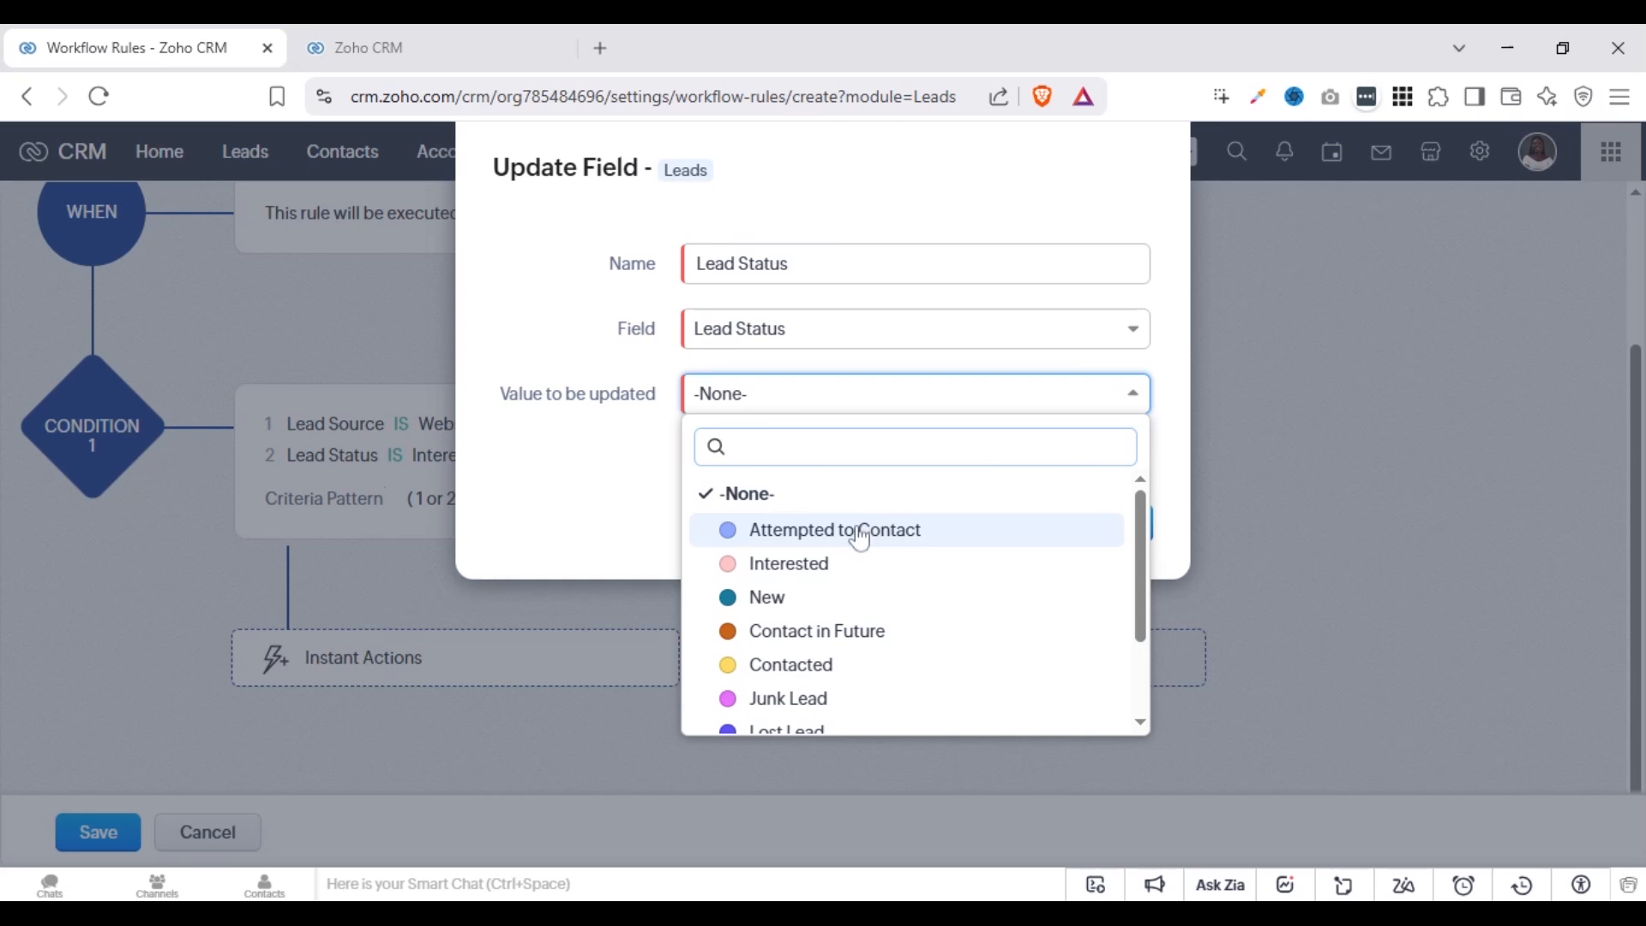
pyautogui.click(583, 496)
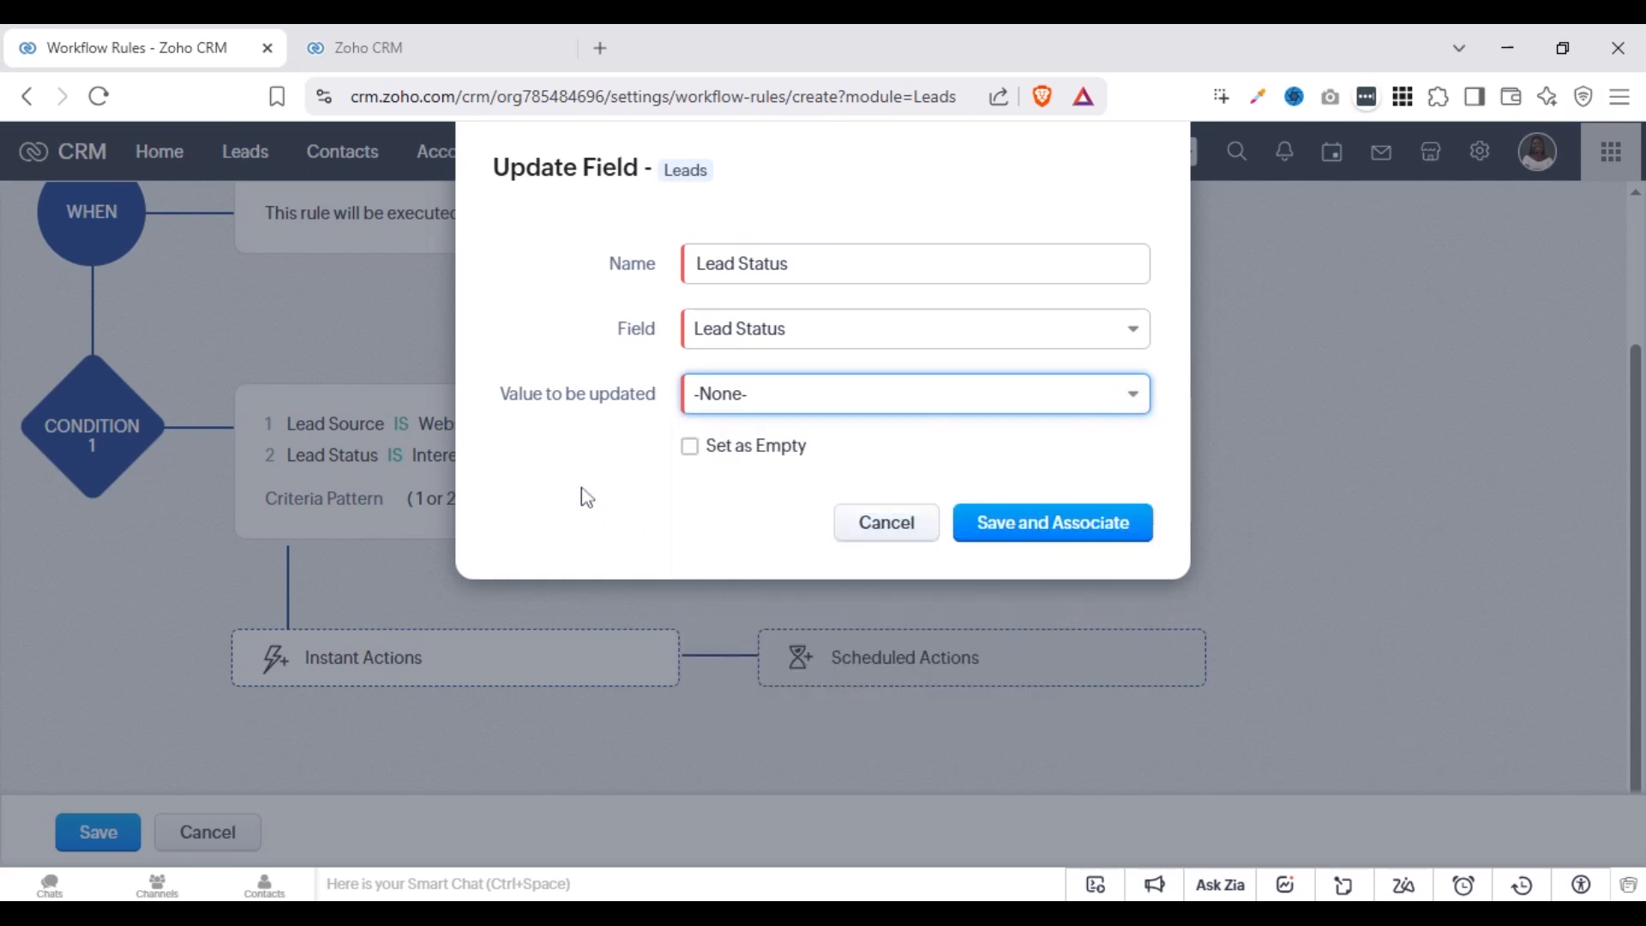
# Set the Lead Status update value as empty, and save and associate the field update
pyautogui.click(702, 459)
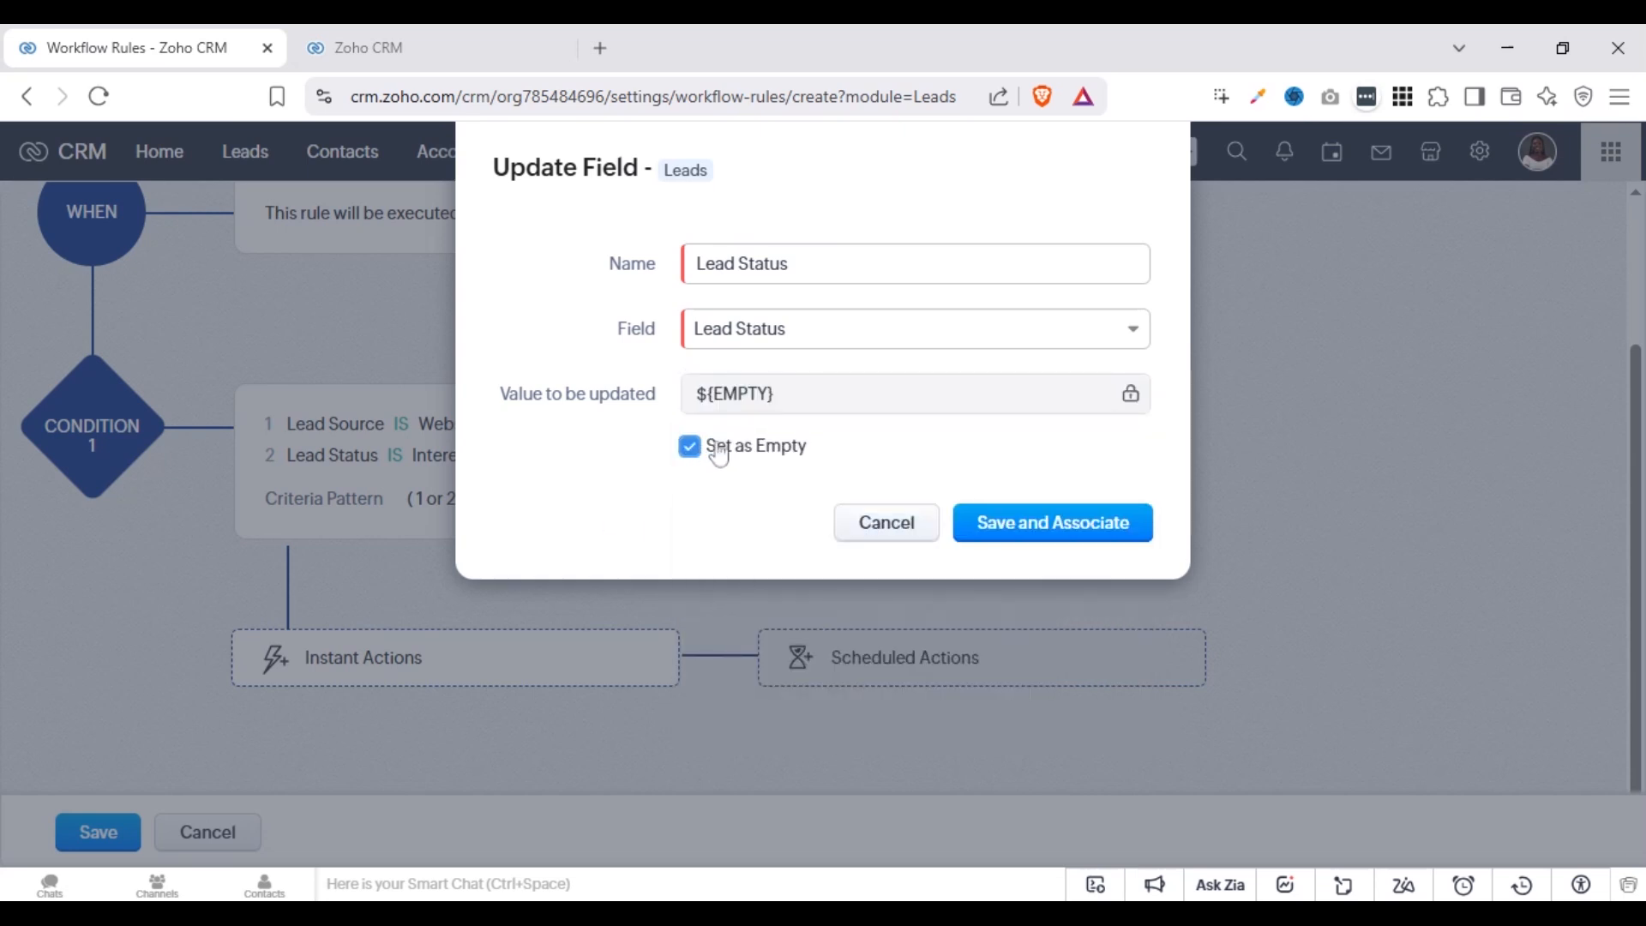
pyautogui.click(1074, 533)
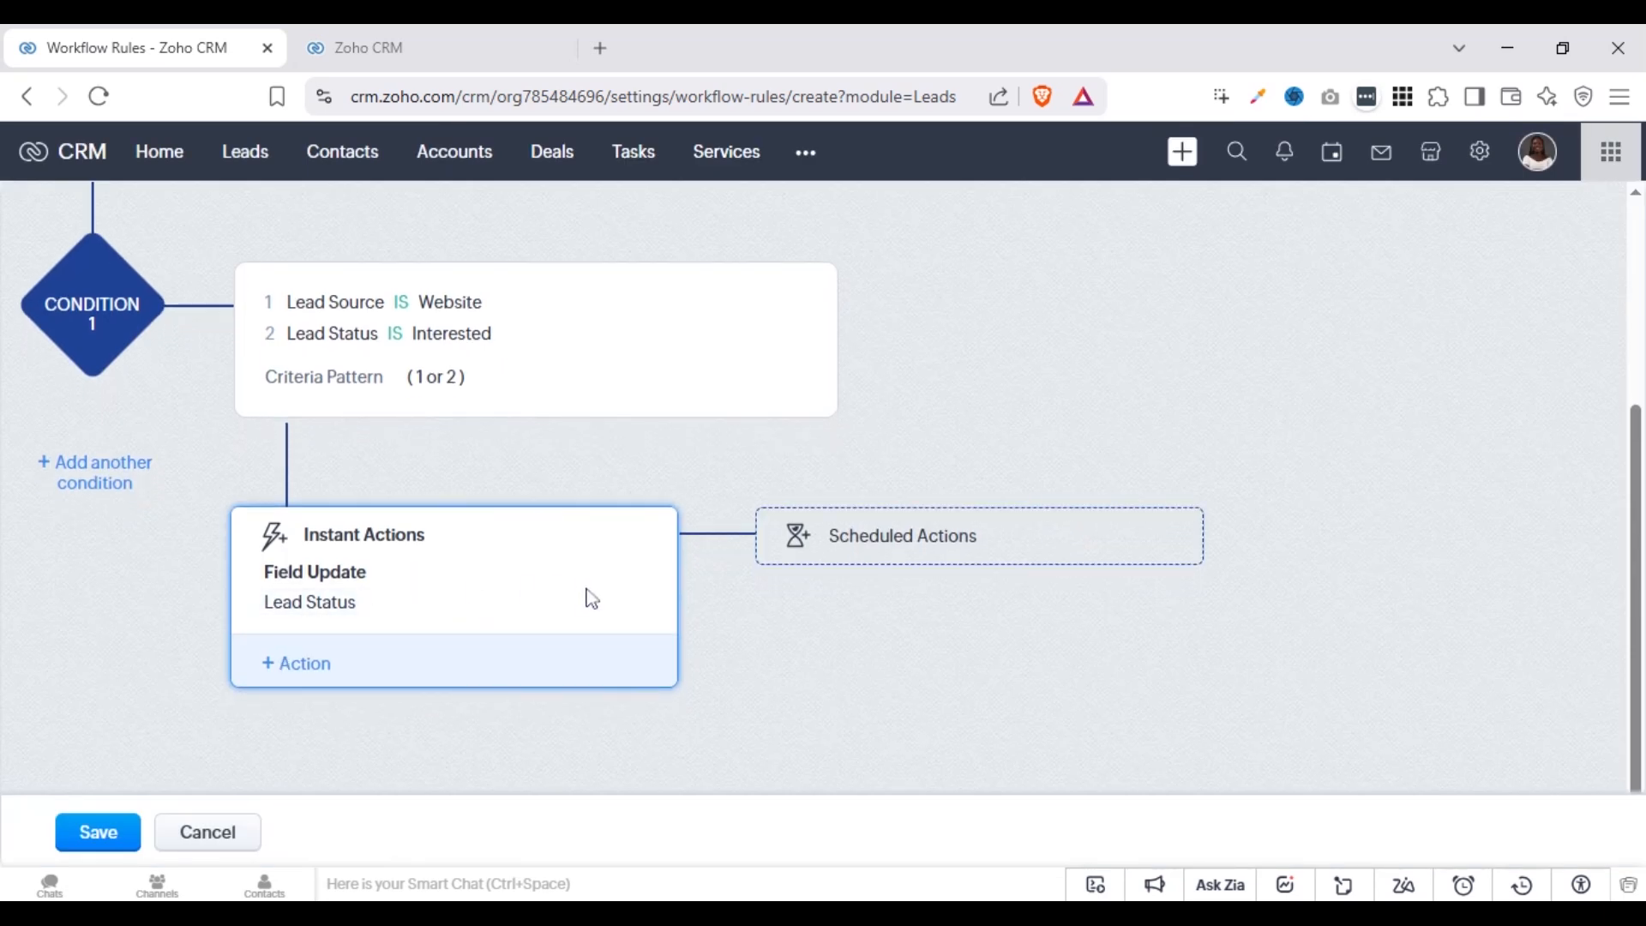
# Add an Assign Owner instant action based on the Users category and select the listed user as owner
pyautogui.click(306, 674)
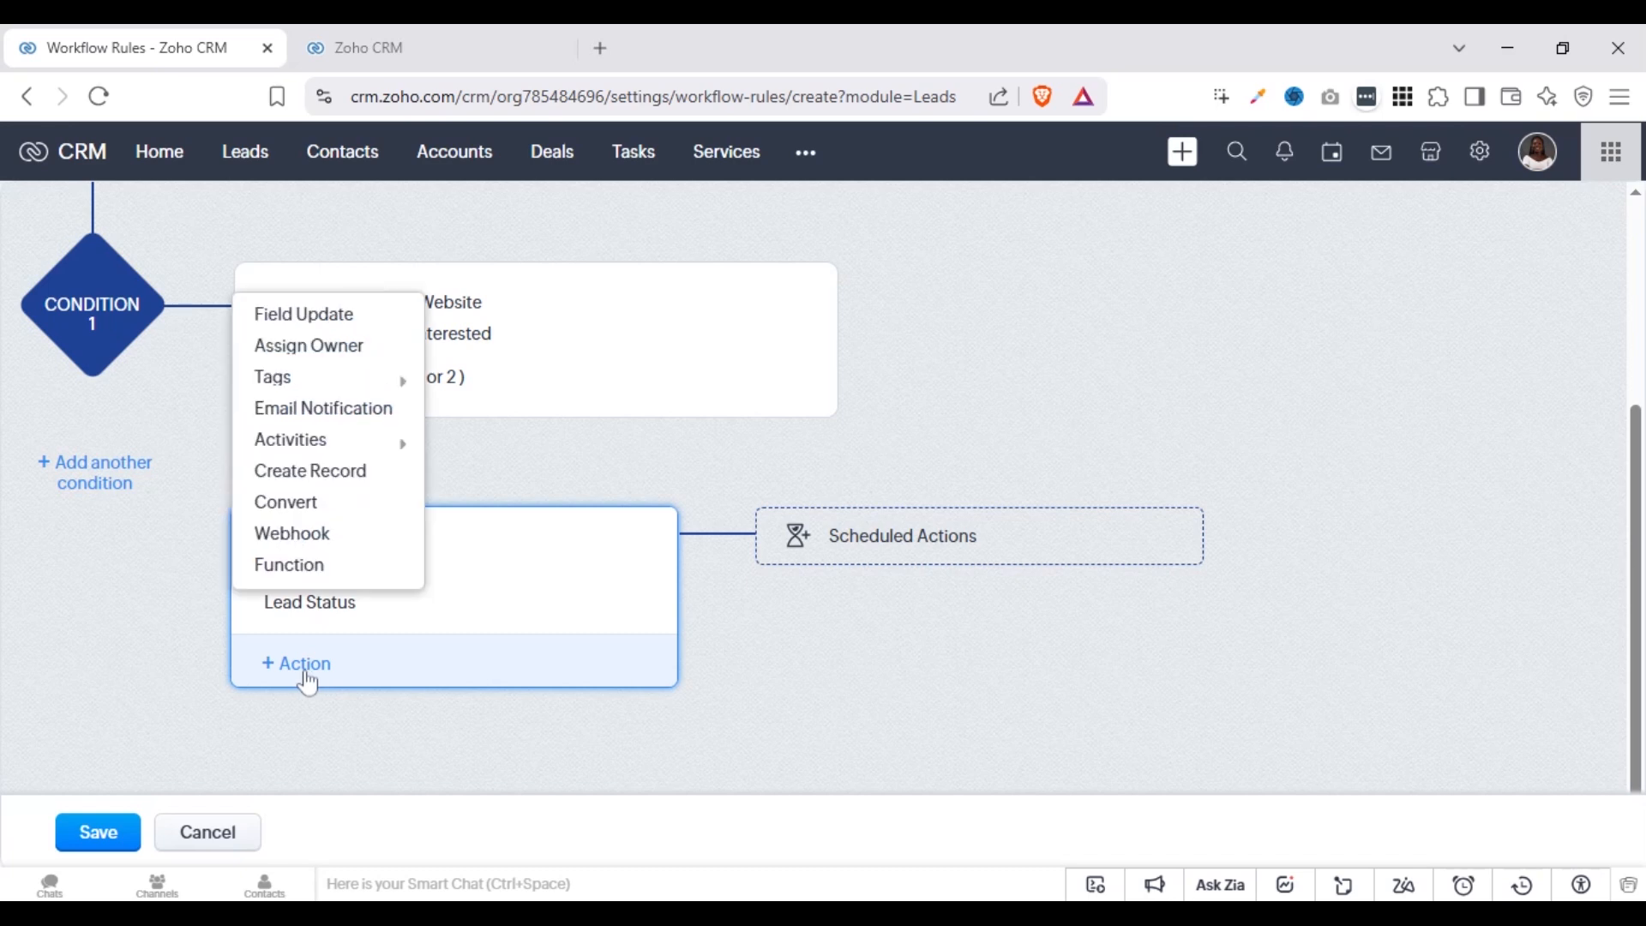
pyautogui.click(315, 358)
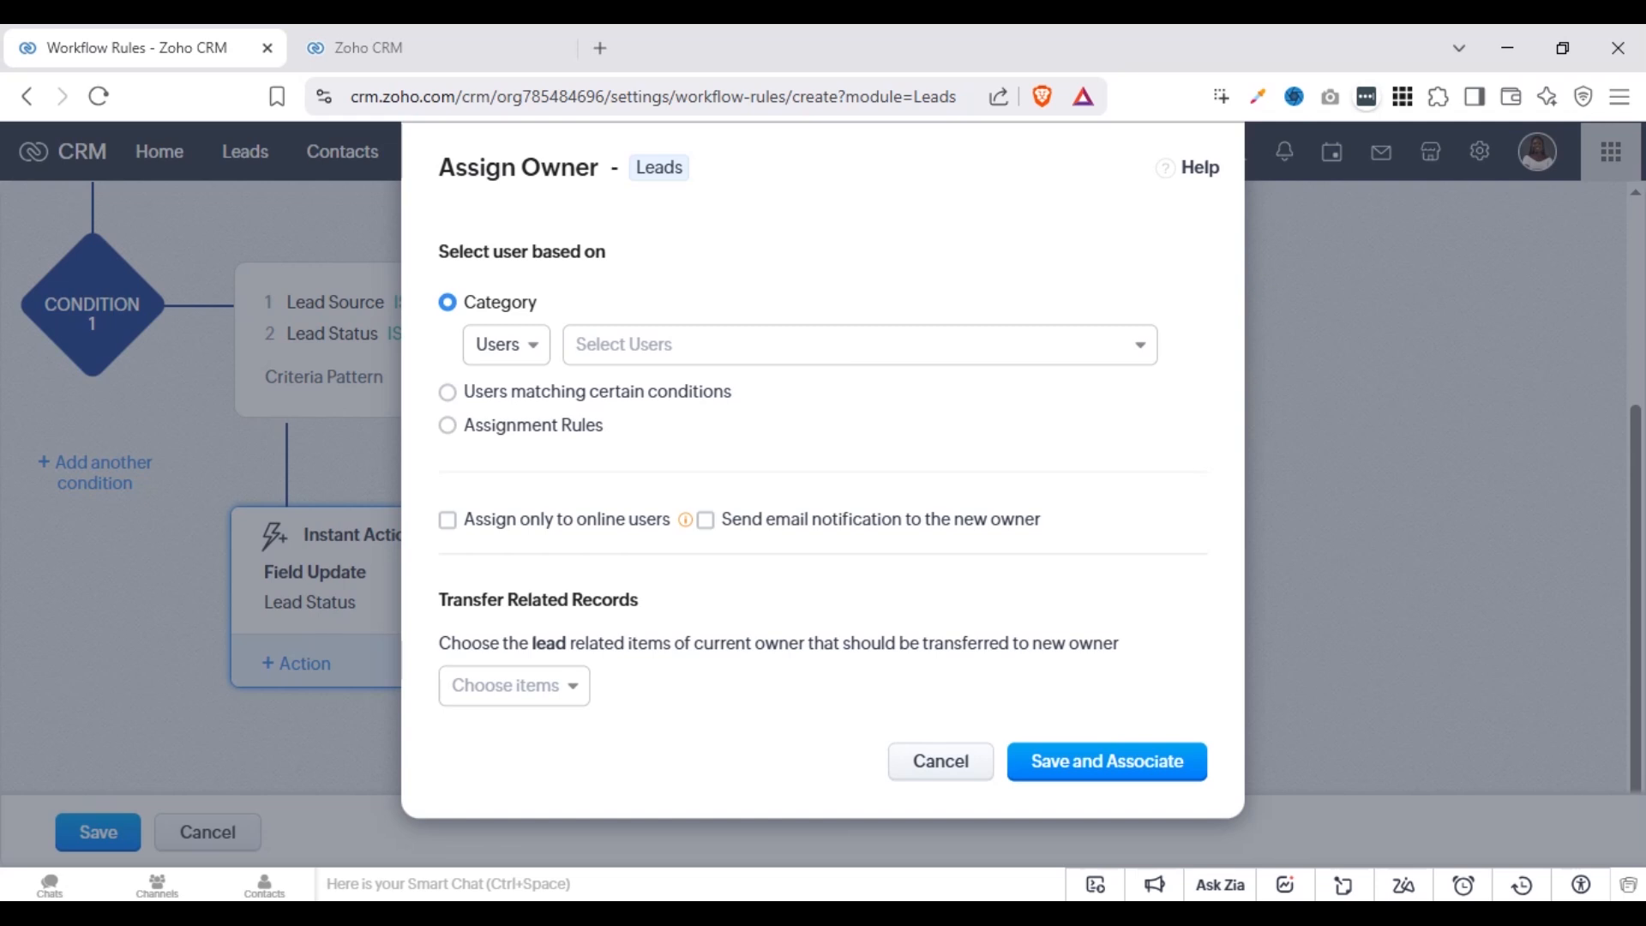
pyautogui.click(522, 343)
pyautogui.click(542, 393)
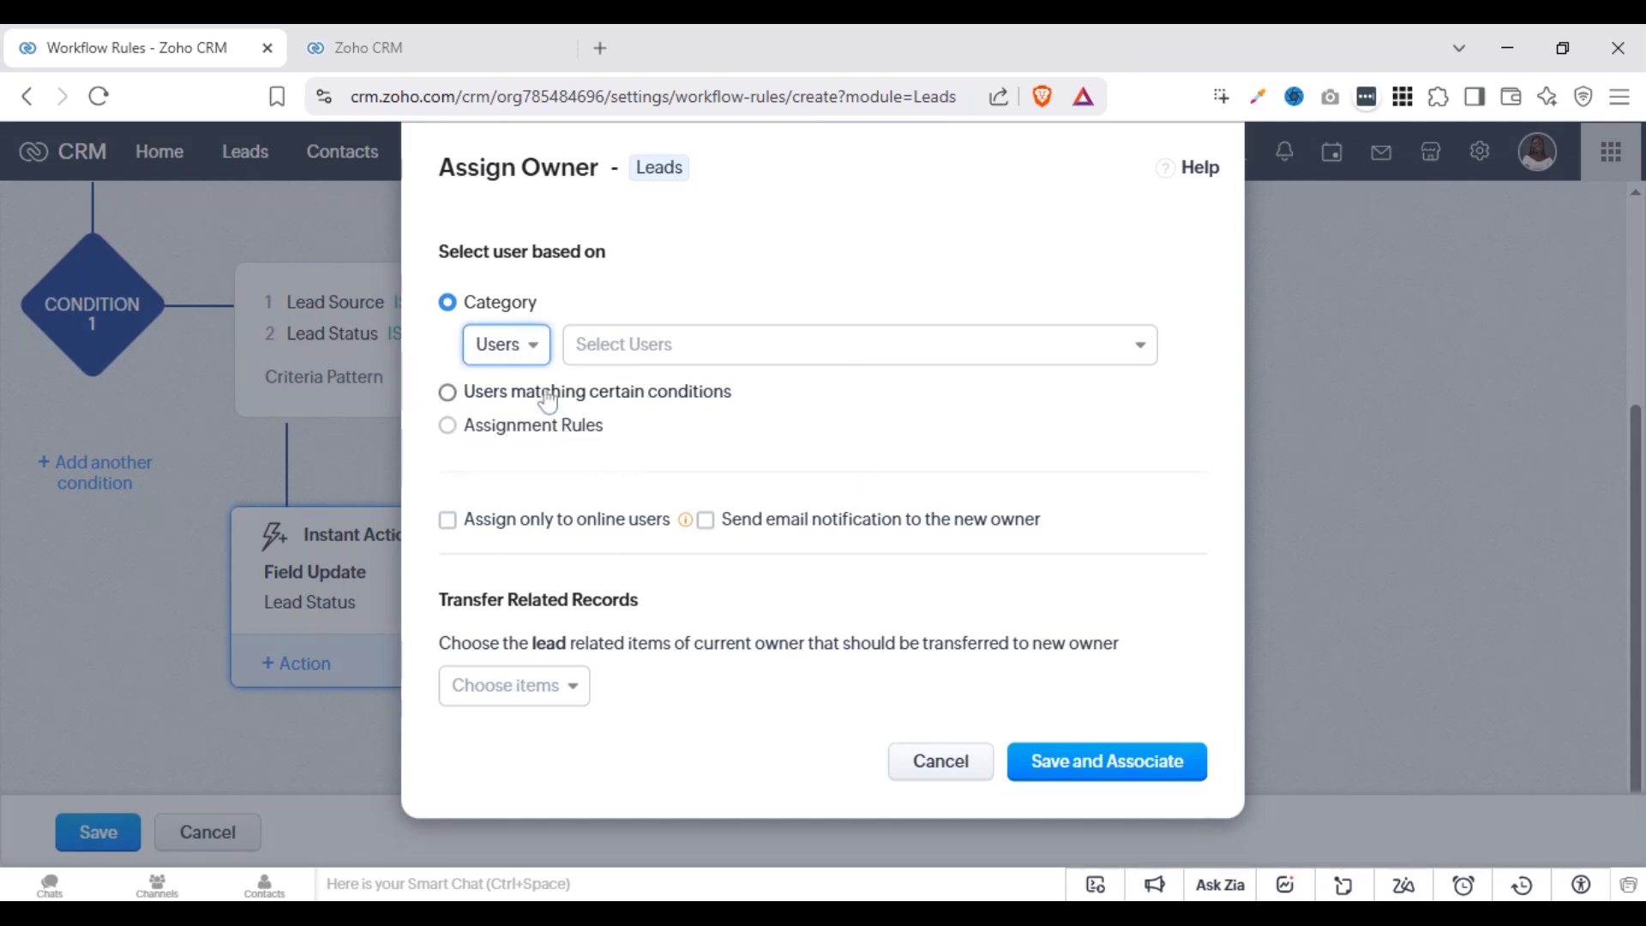
pyautogui.click(718, 355)
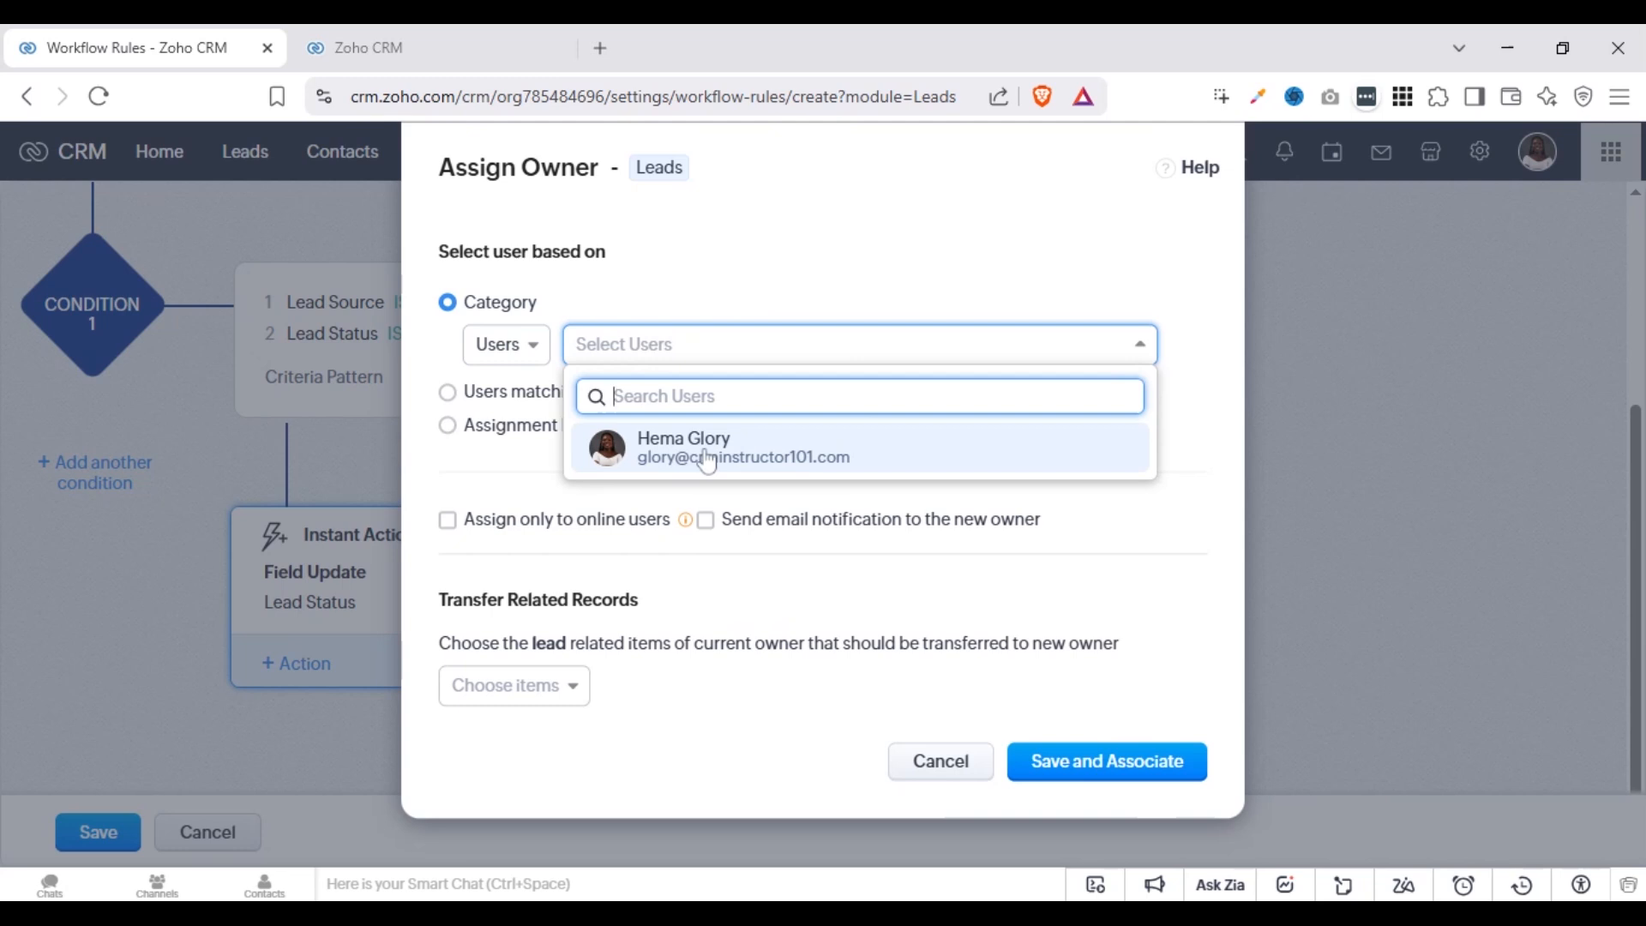
pyautogui.click(735, 456)
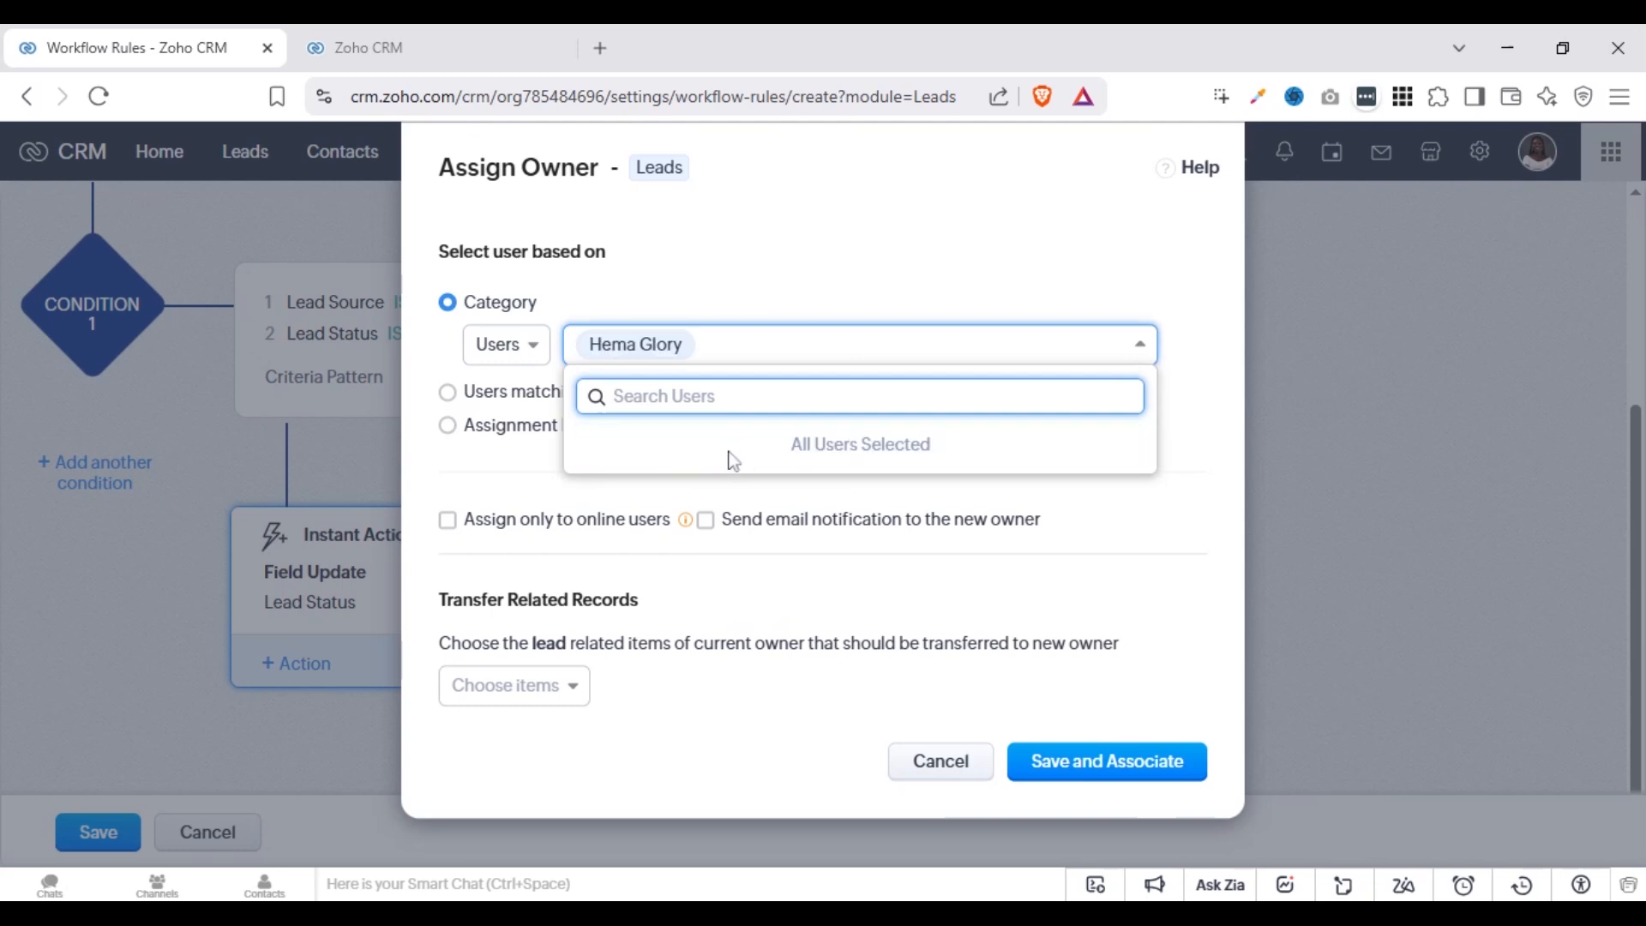
pyautogui.click(559, 454)
# Try basing the owner selection on users matching a condition that uses Country with the operator is
pyautogui.click(661, 396)
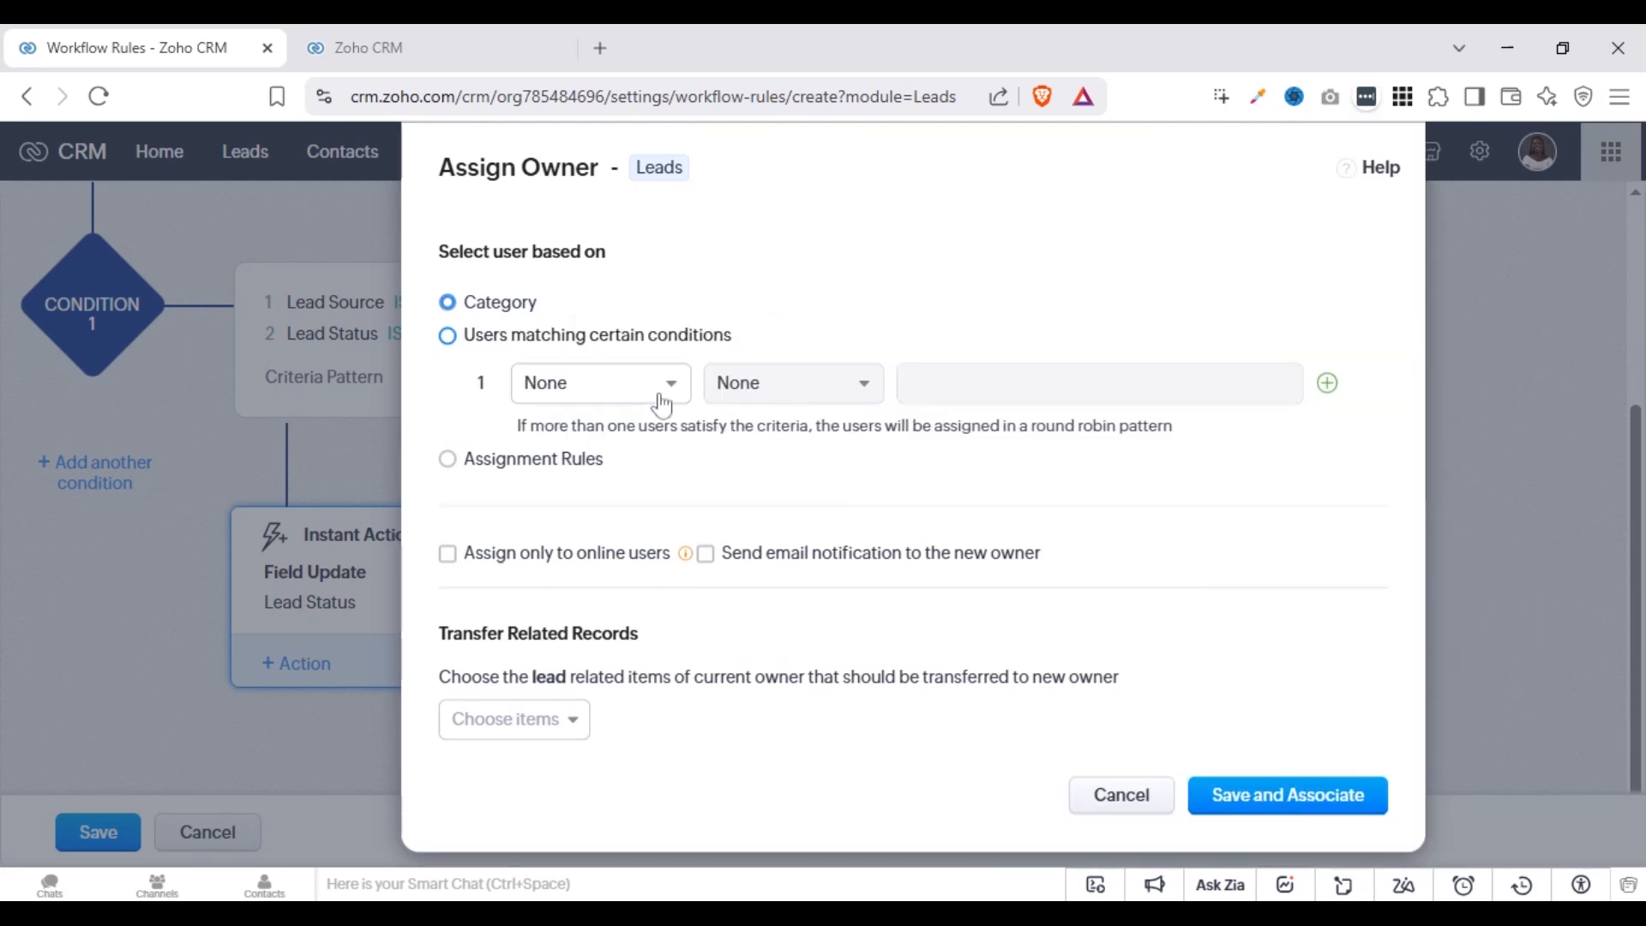
pyautogui.click(664, 397)
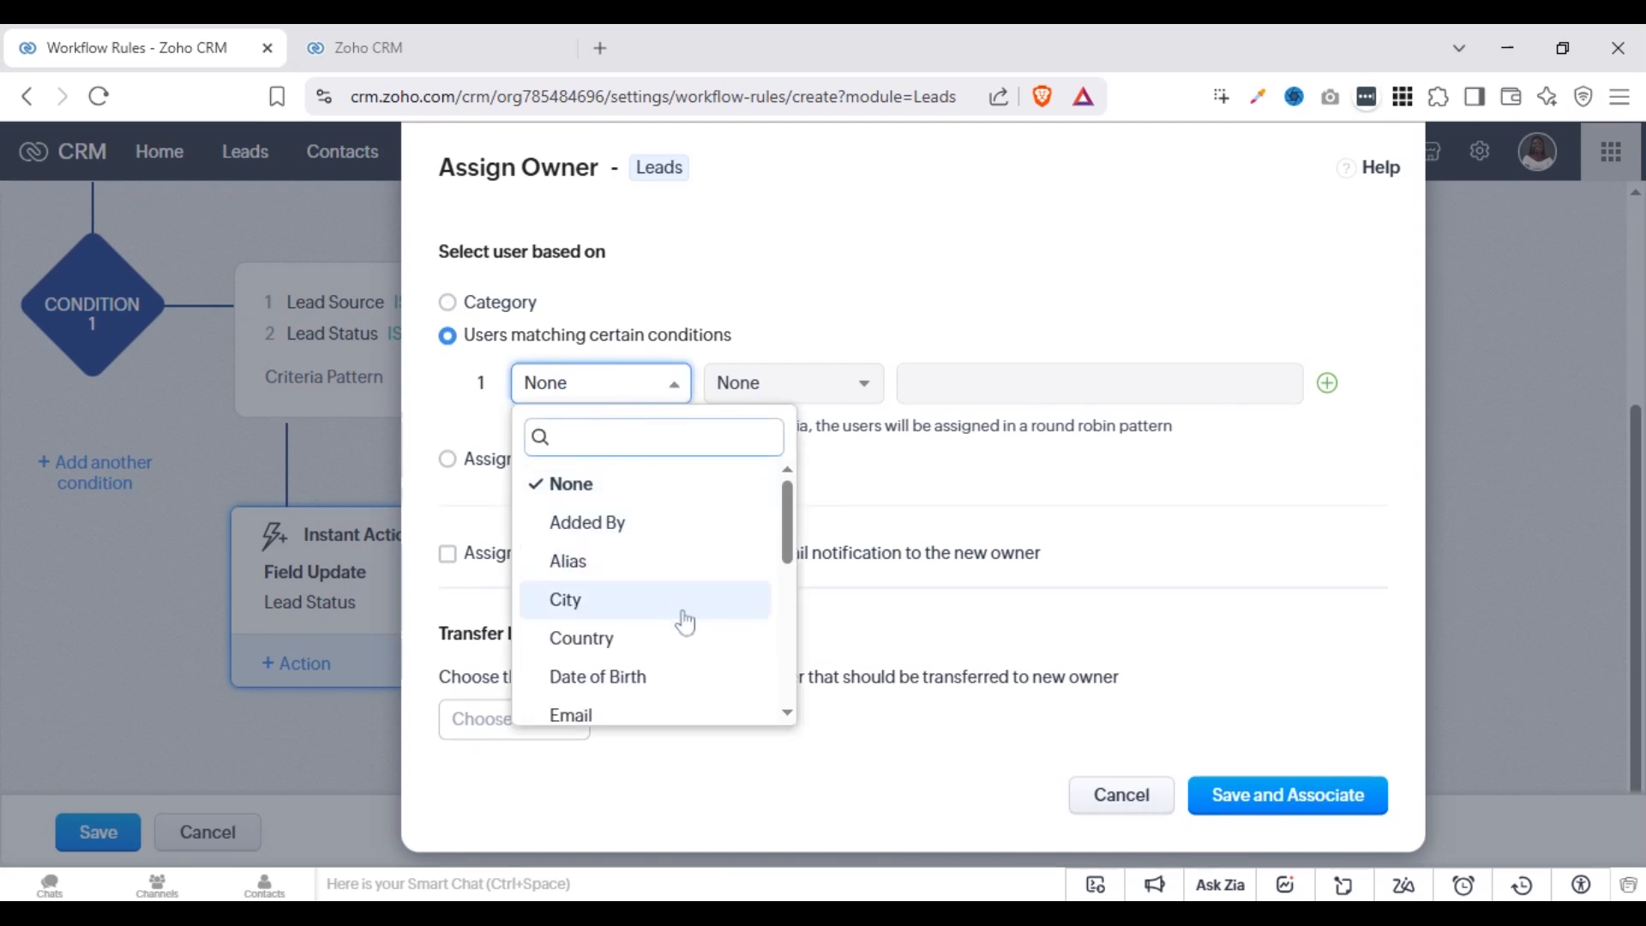
pyautogui.click(673, 650)
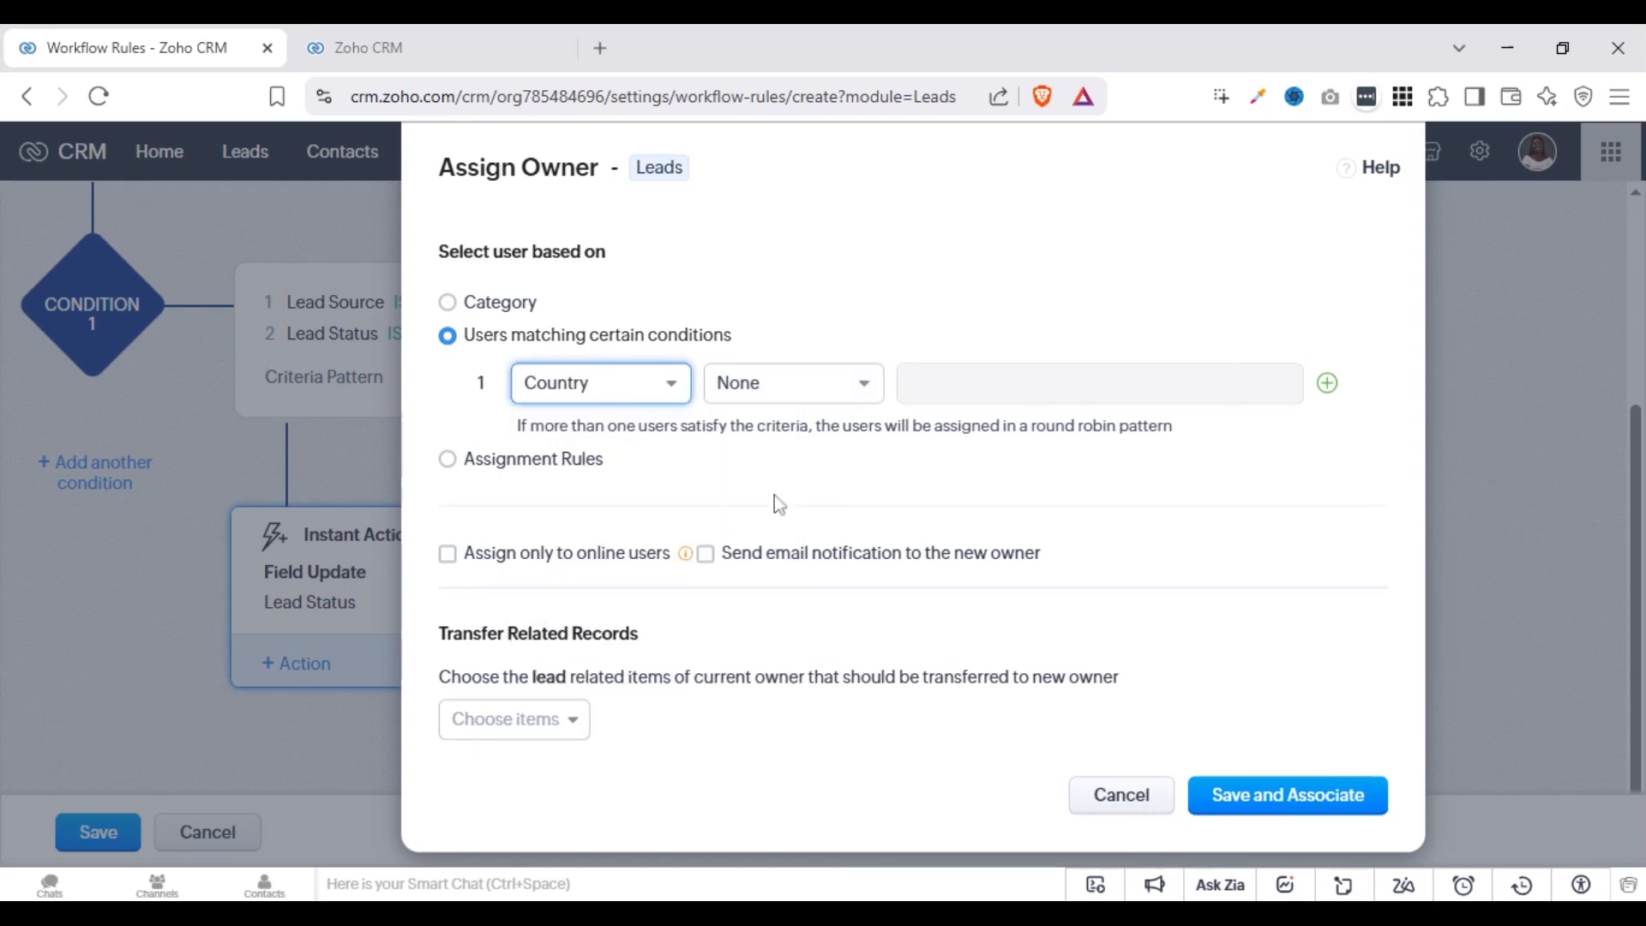
pyautogui.click(852, 401)
pyautogui.click(821, 472)
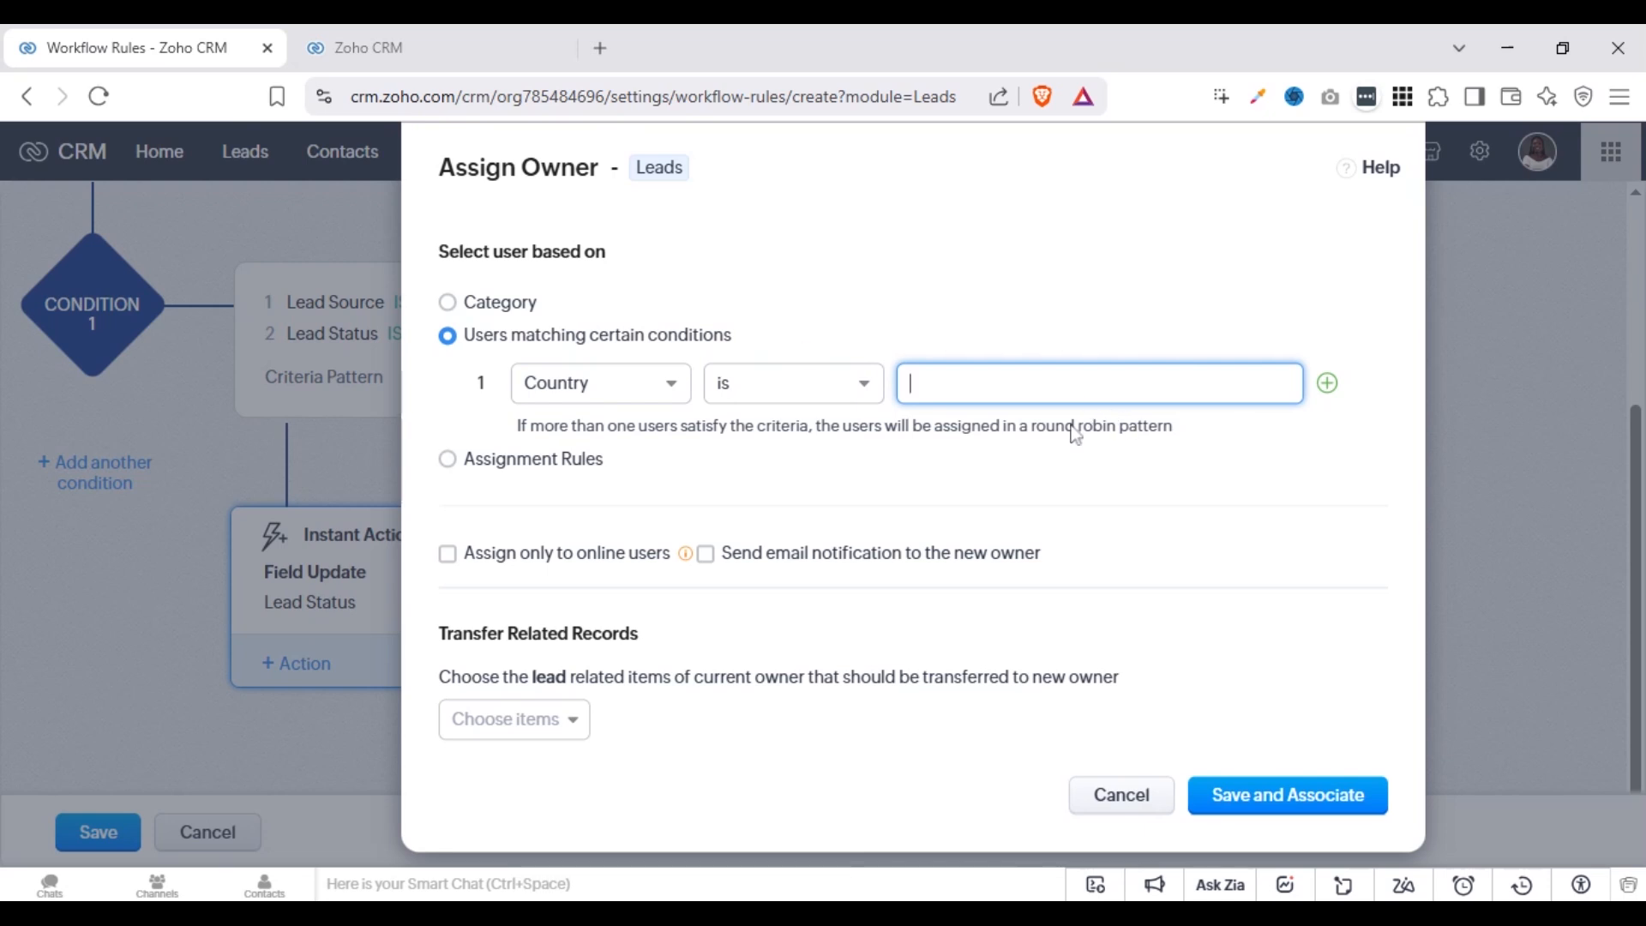
# Examine the assignment rules available for choosing the owner, and return to the Category option
pyautogui.click(482, 463)
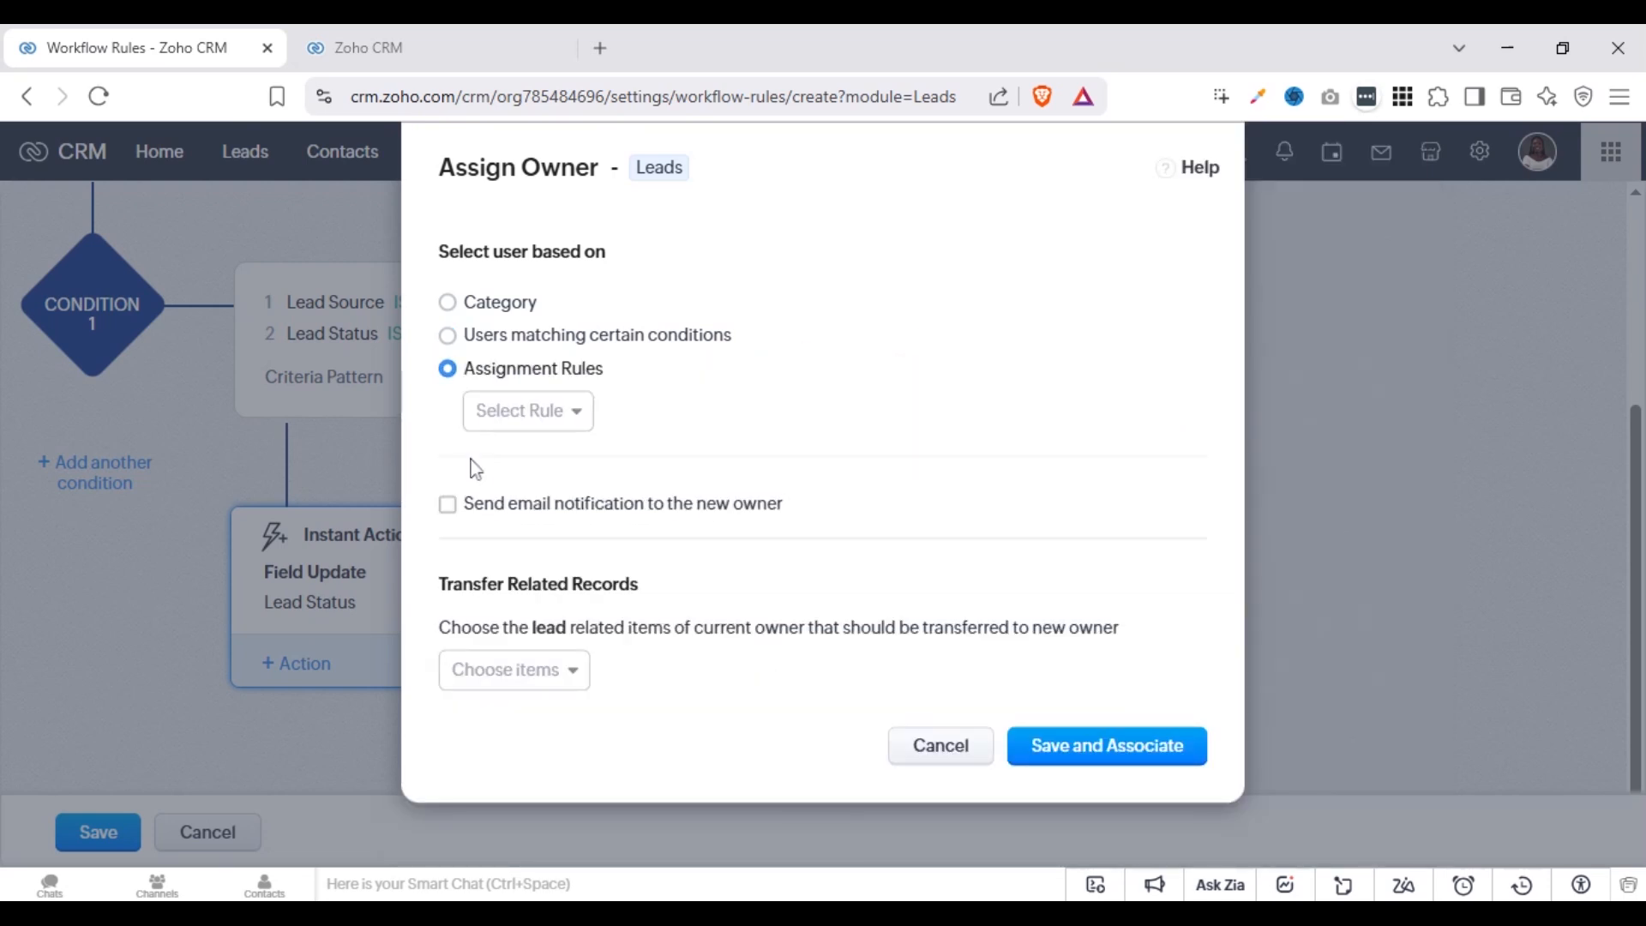
pyautogui.click(491, 416)
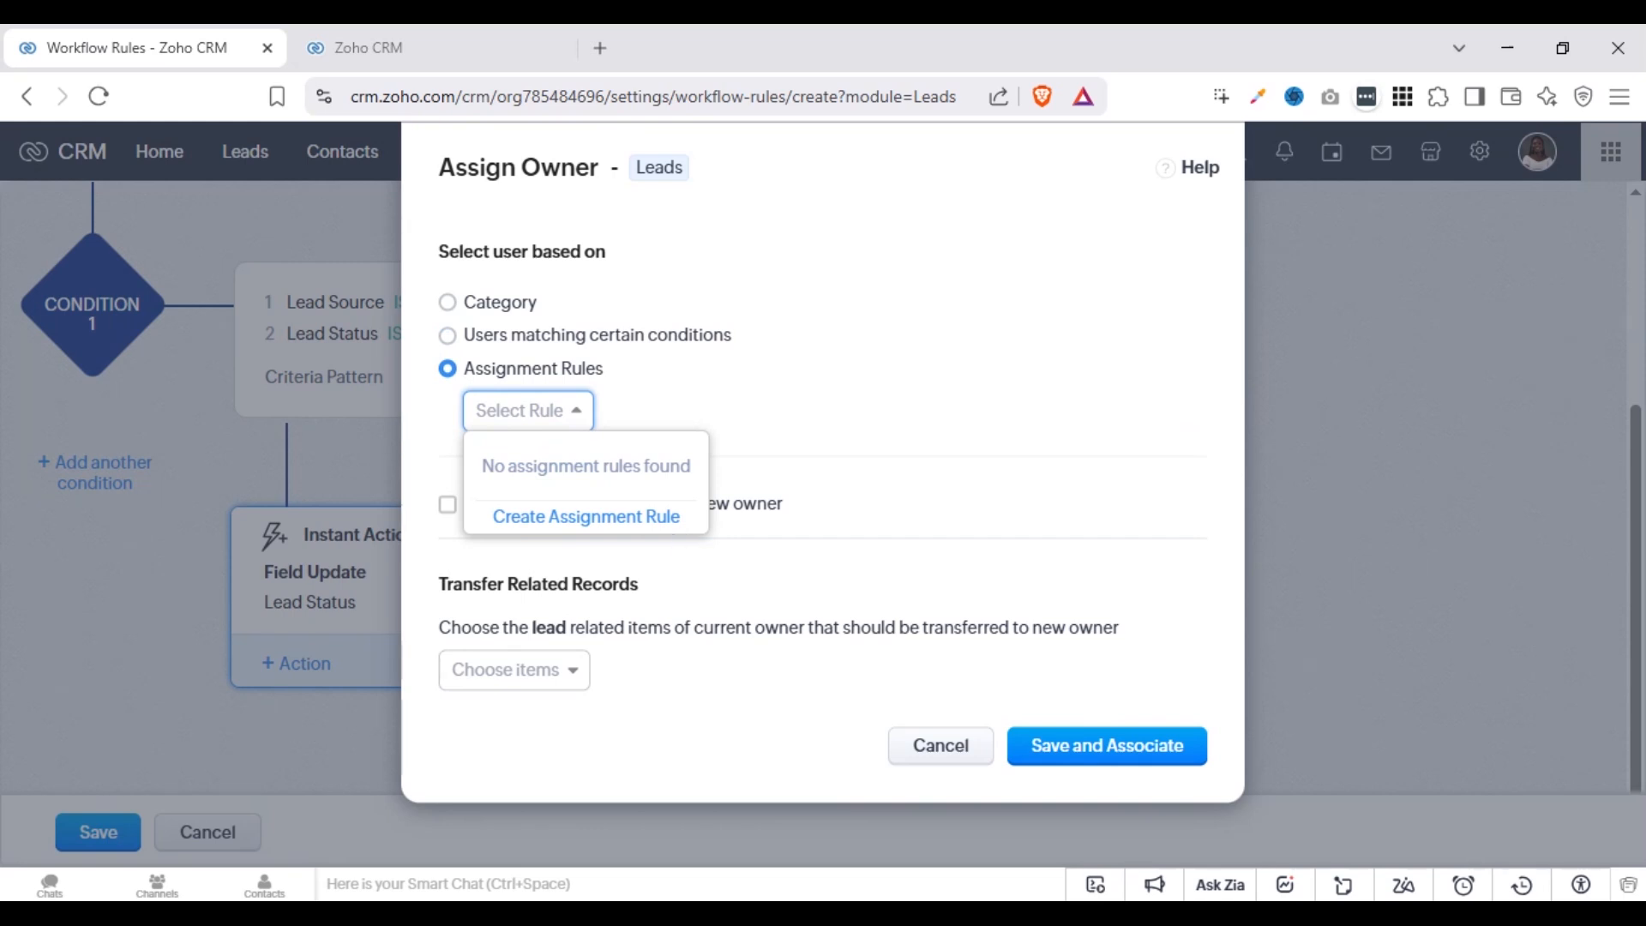
pyautogui.click(952, 321)
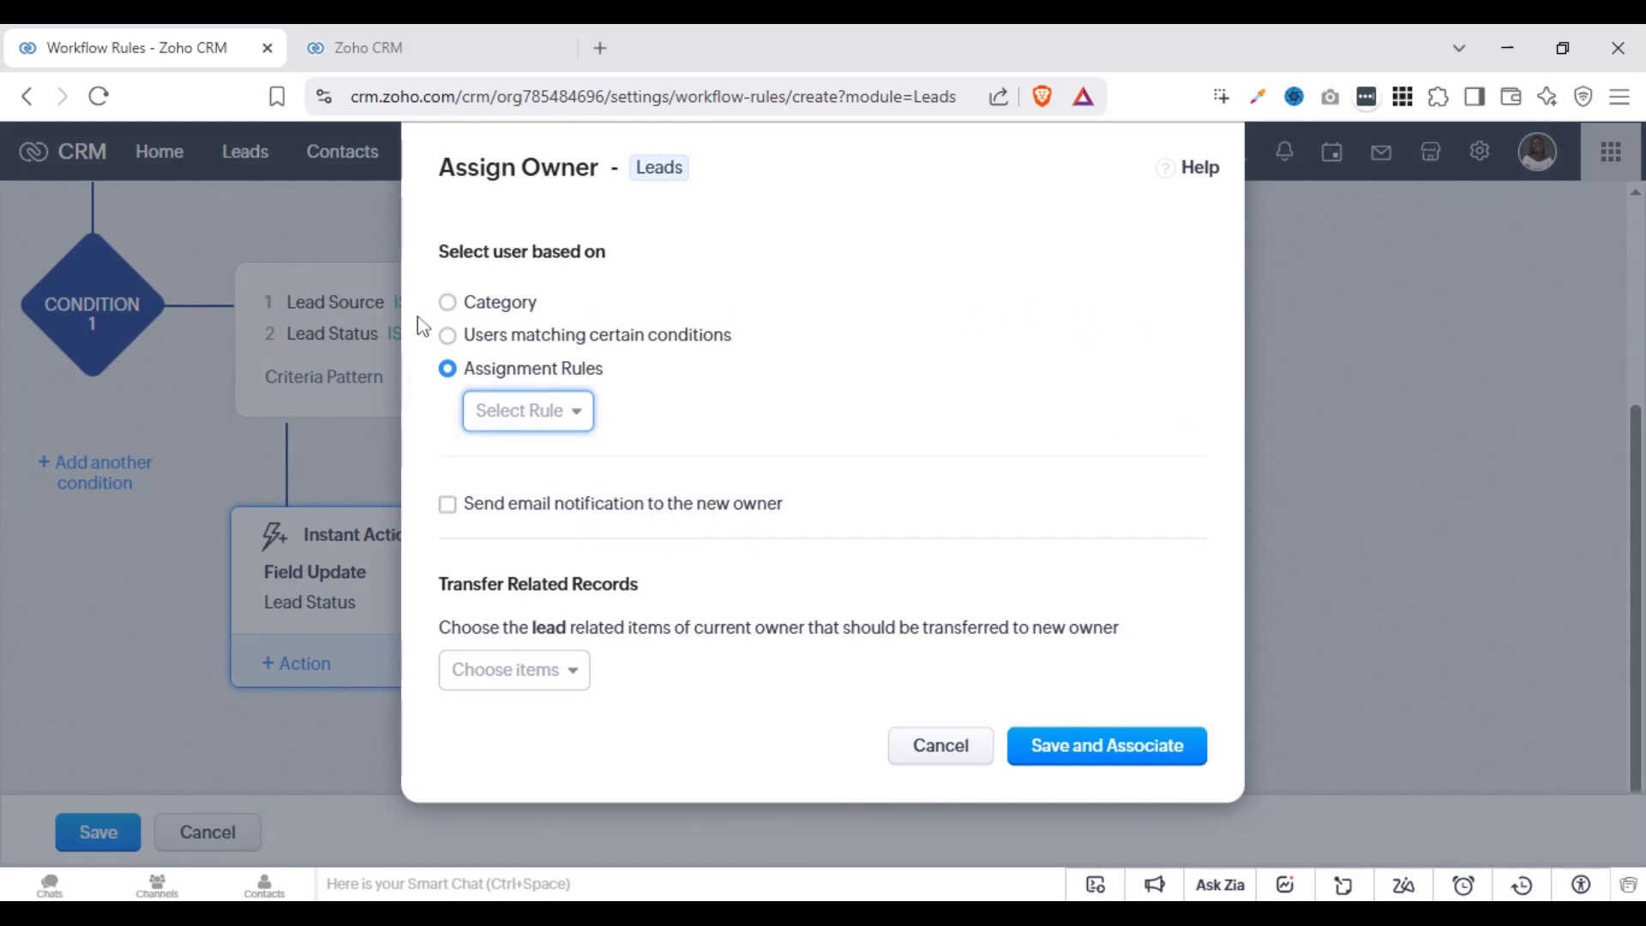
pyautogui.click(448, 302)
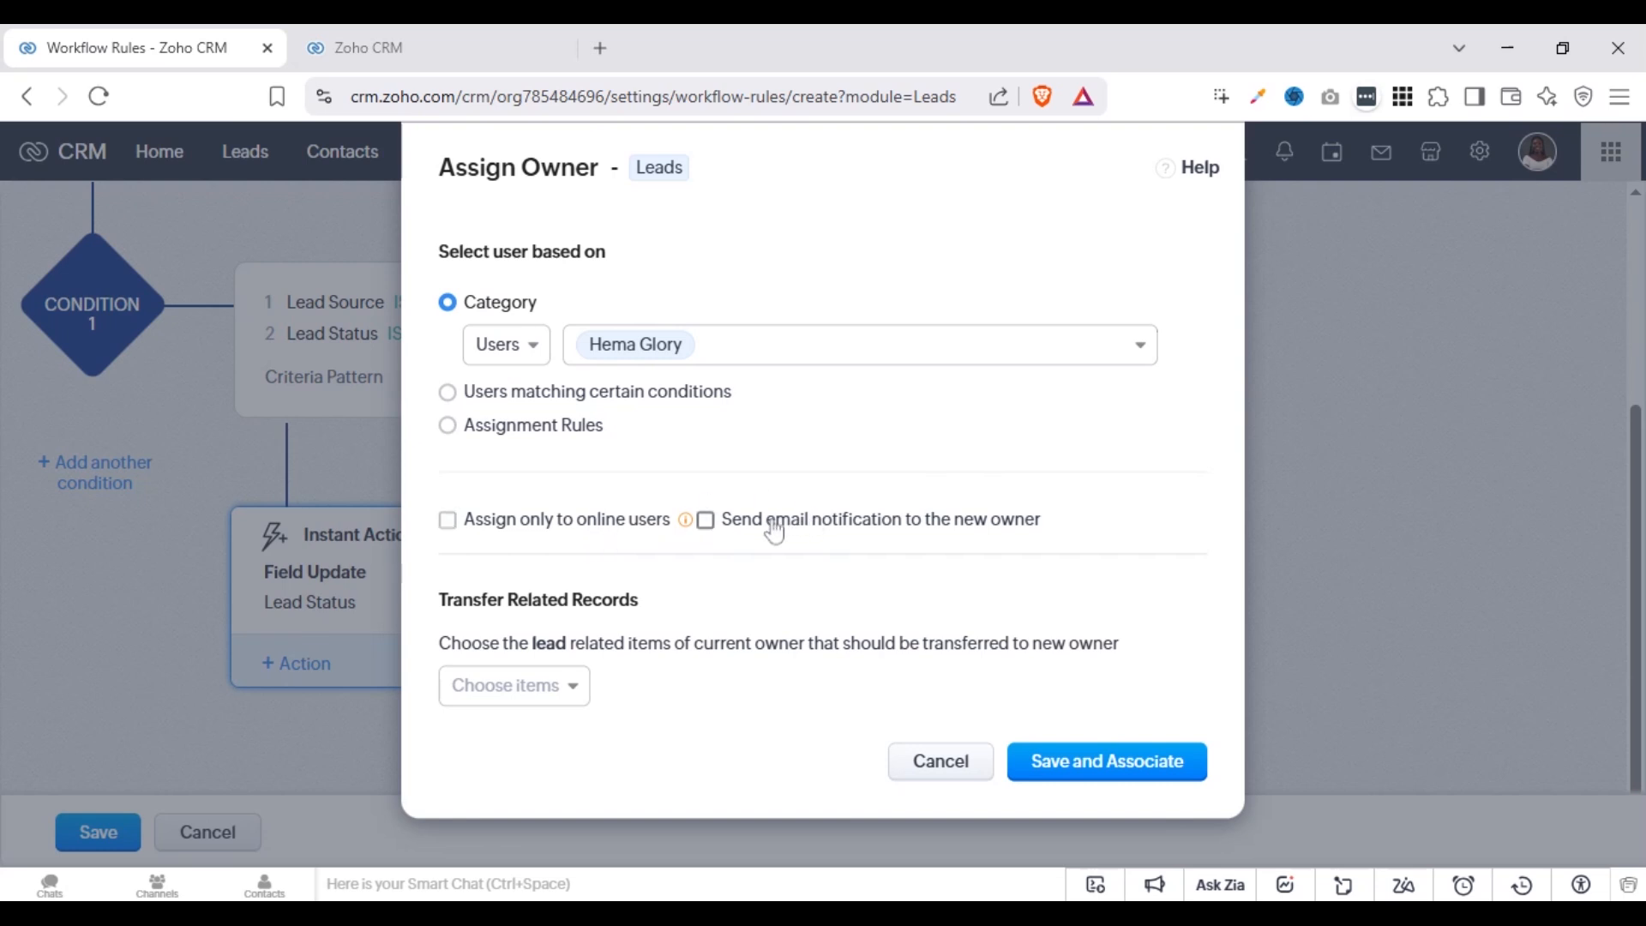
# Limit assignment to online users, transfer Open Tasks, Open Meetings and Open Calls to the new owner, and save and associate the action
pyautogui.click(483, 530)
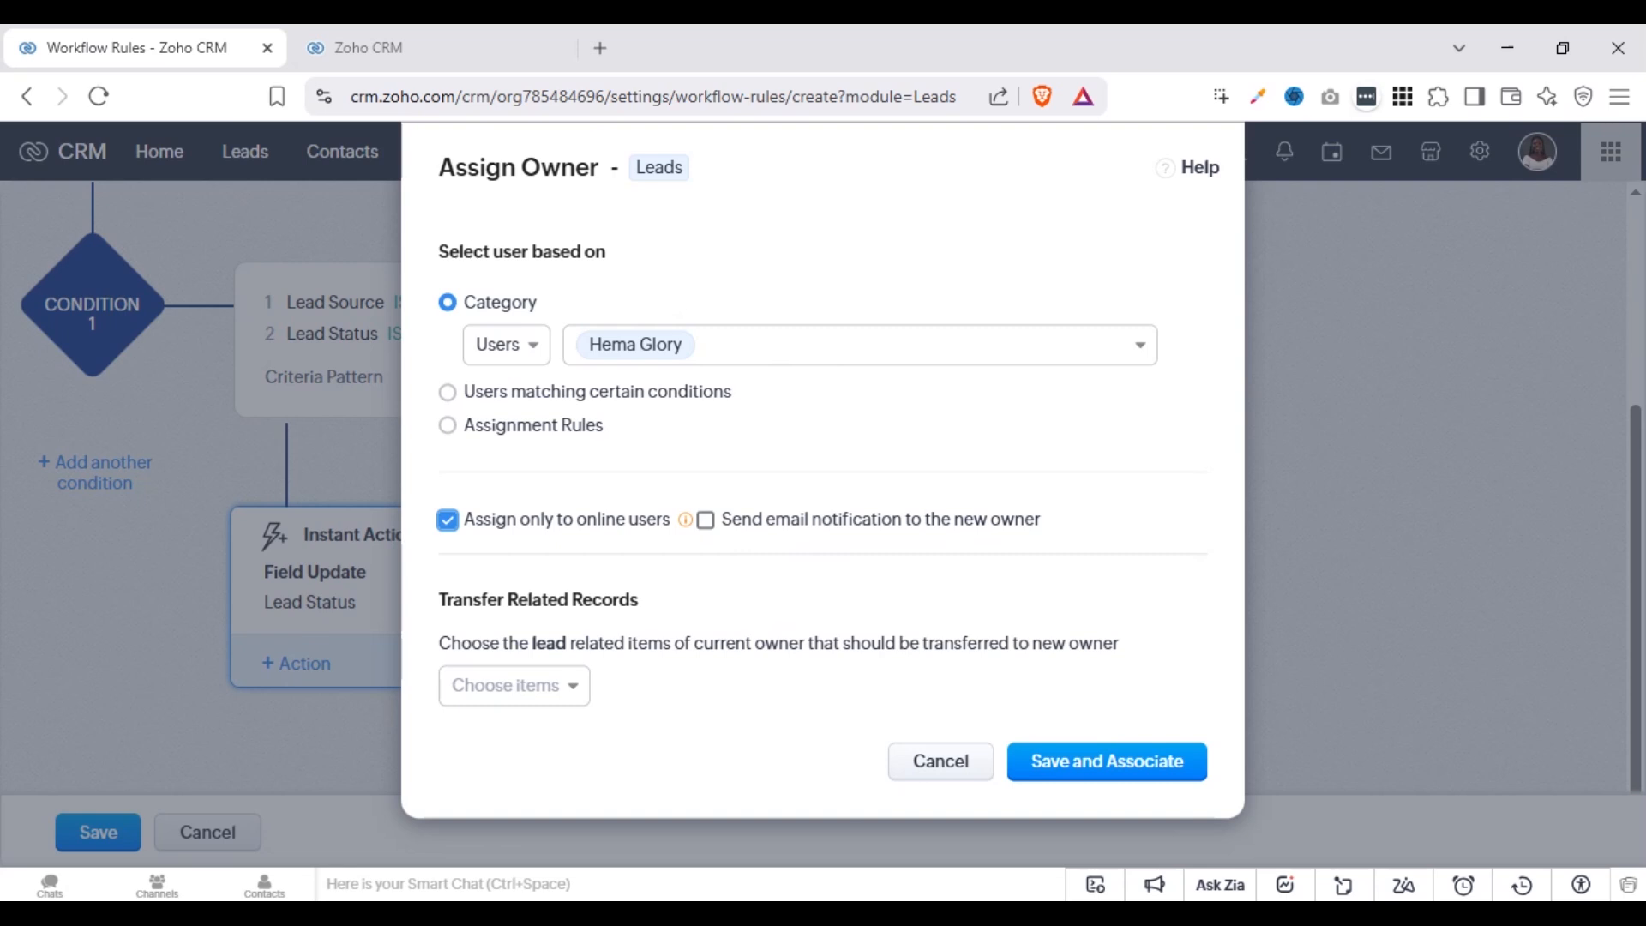
pyautogui.click(553, 685)
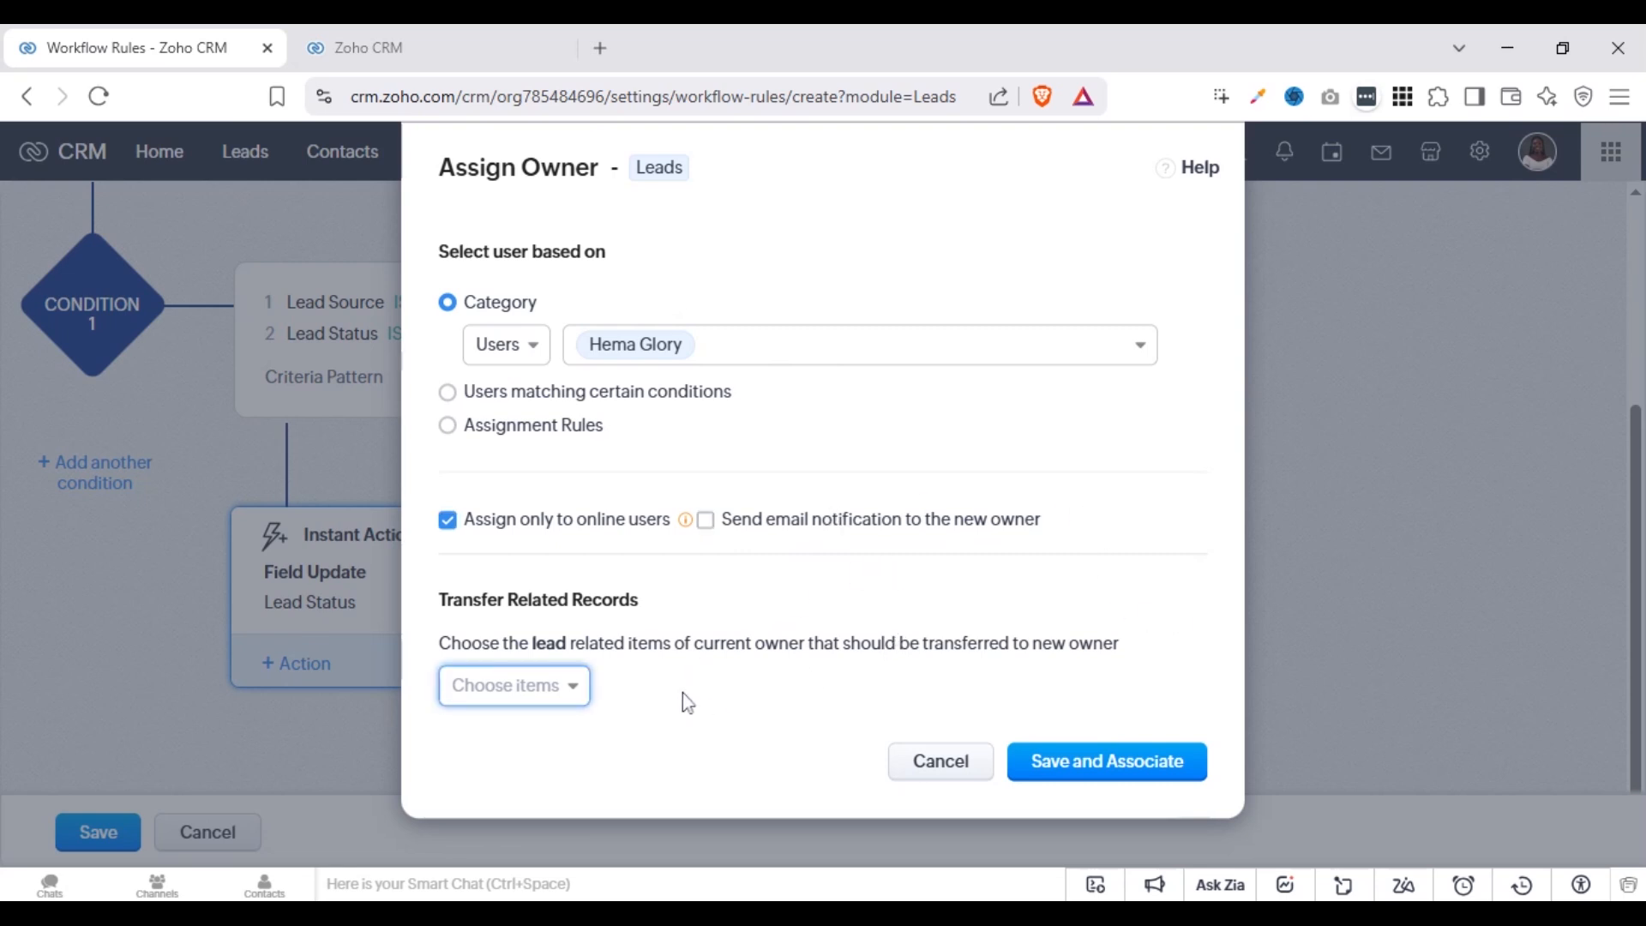
pyautogui.click(570, 691)
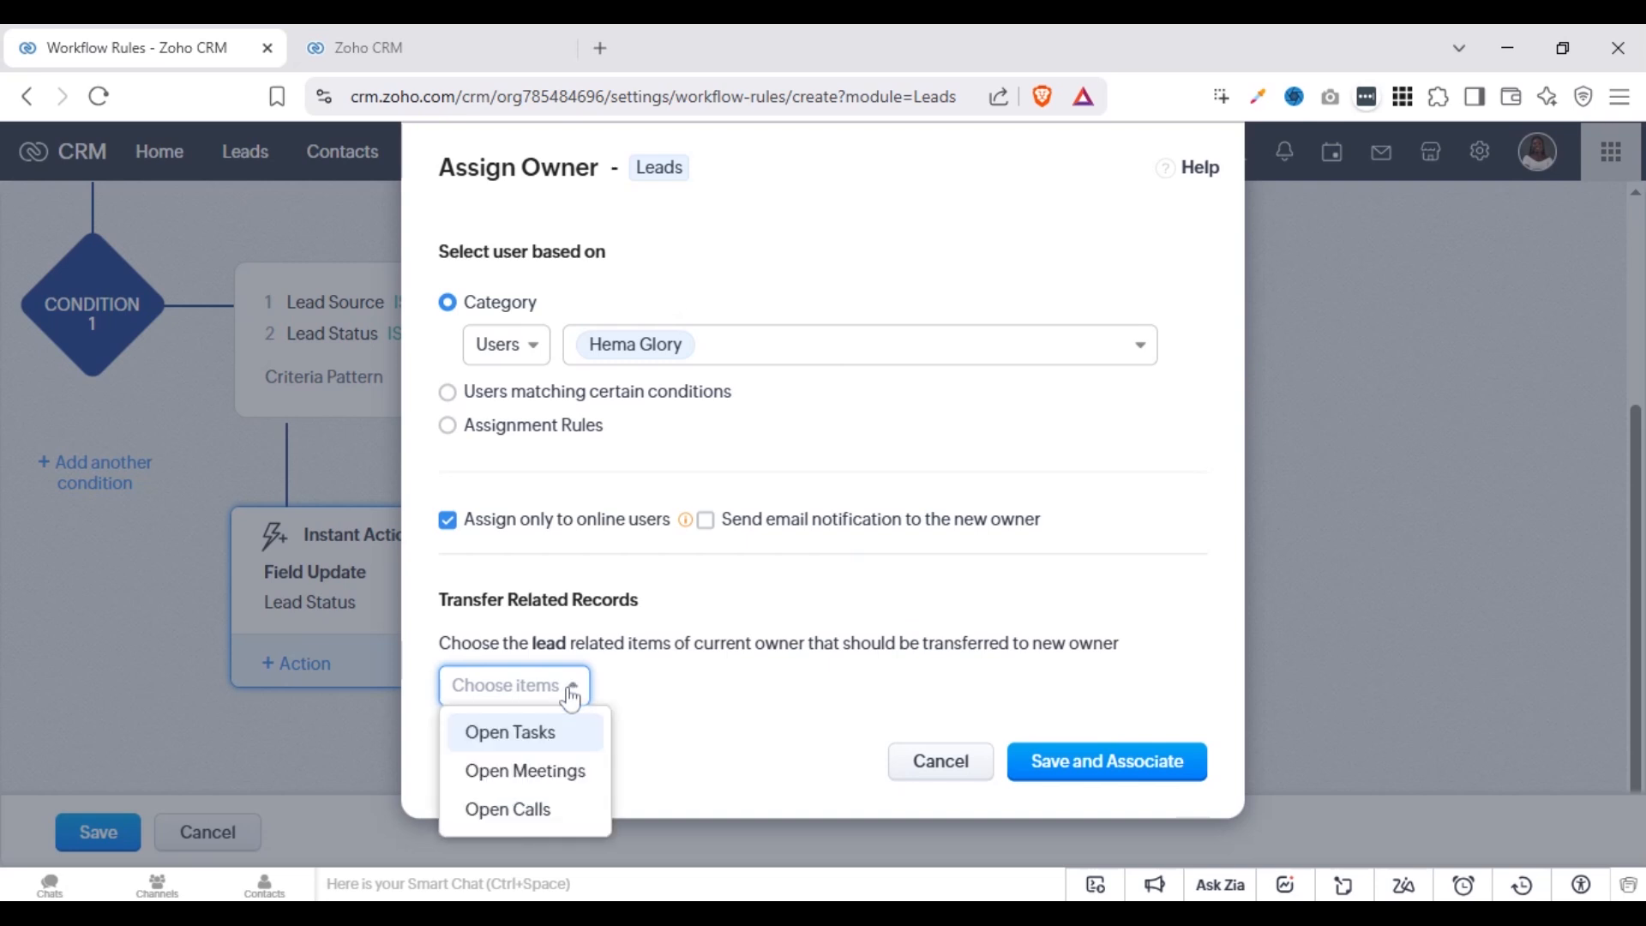
pyautogui.click(538, 734)
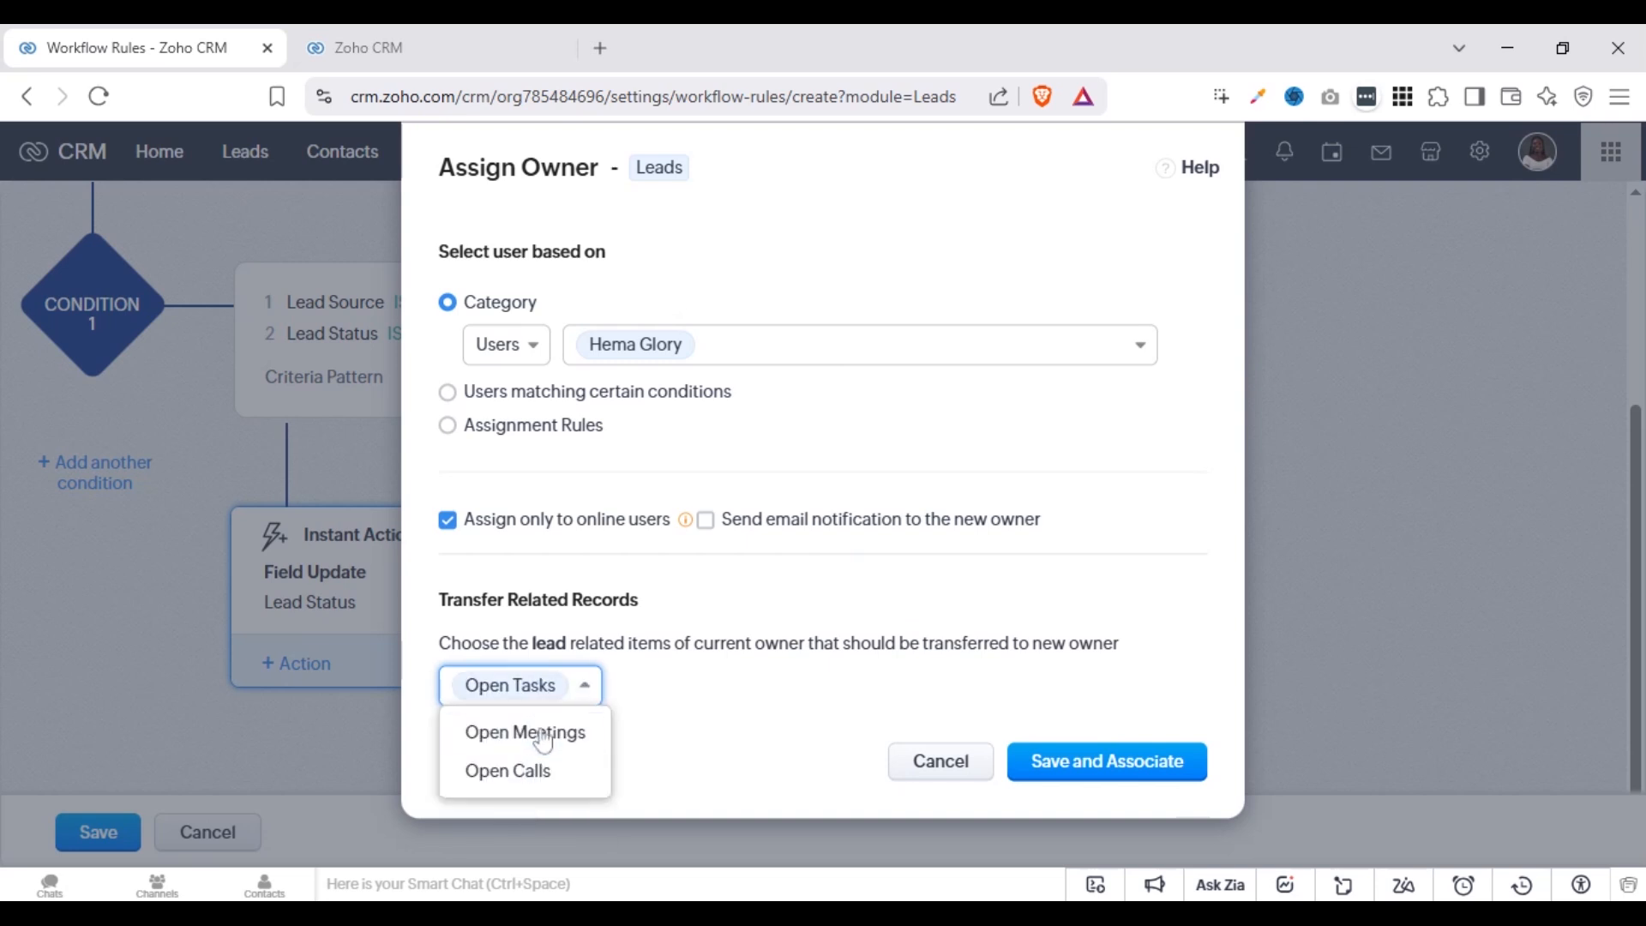
pyautogui.click(567, 734)
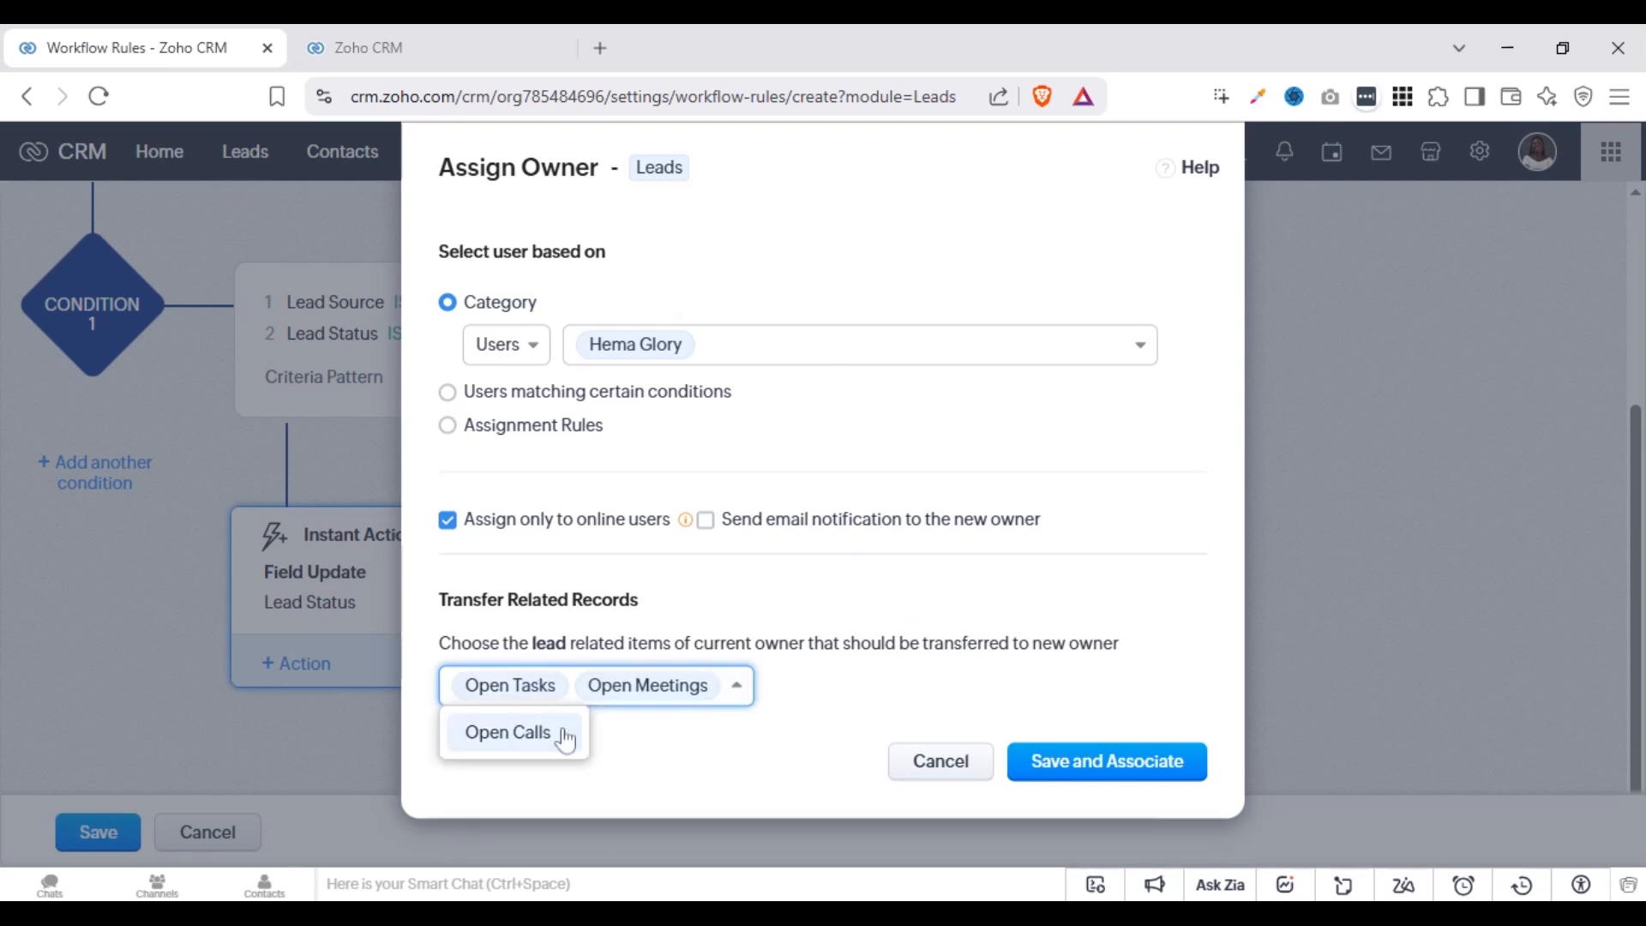
pyautogui.click(559, 736)
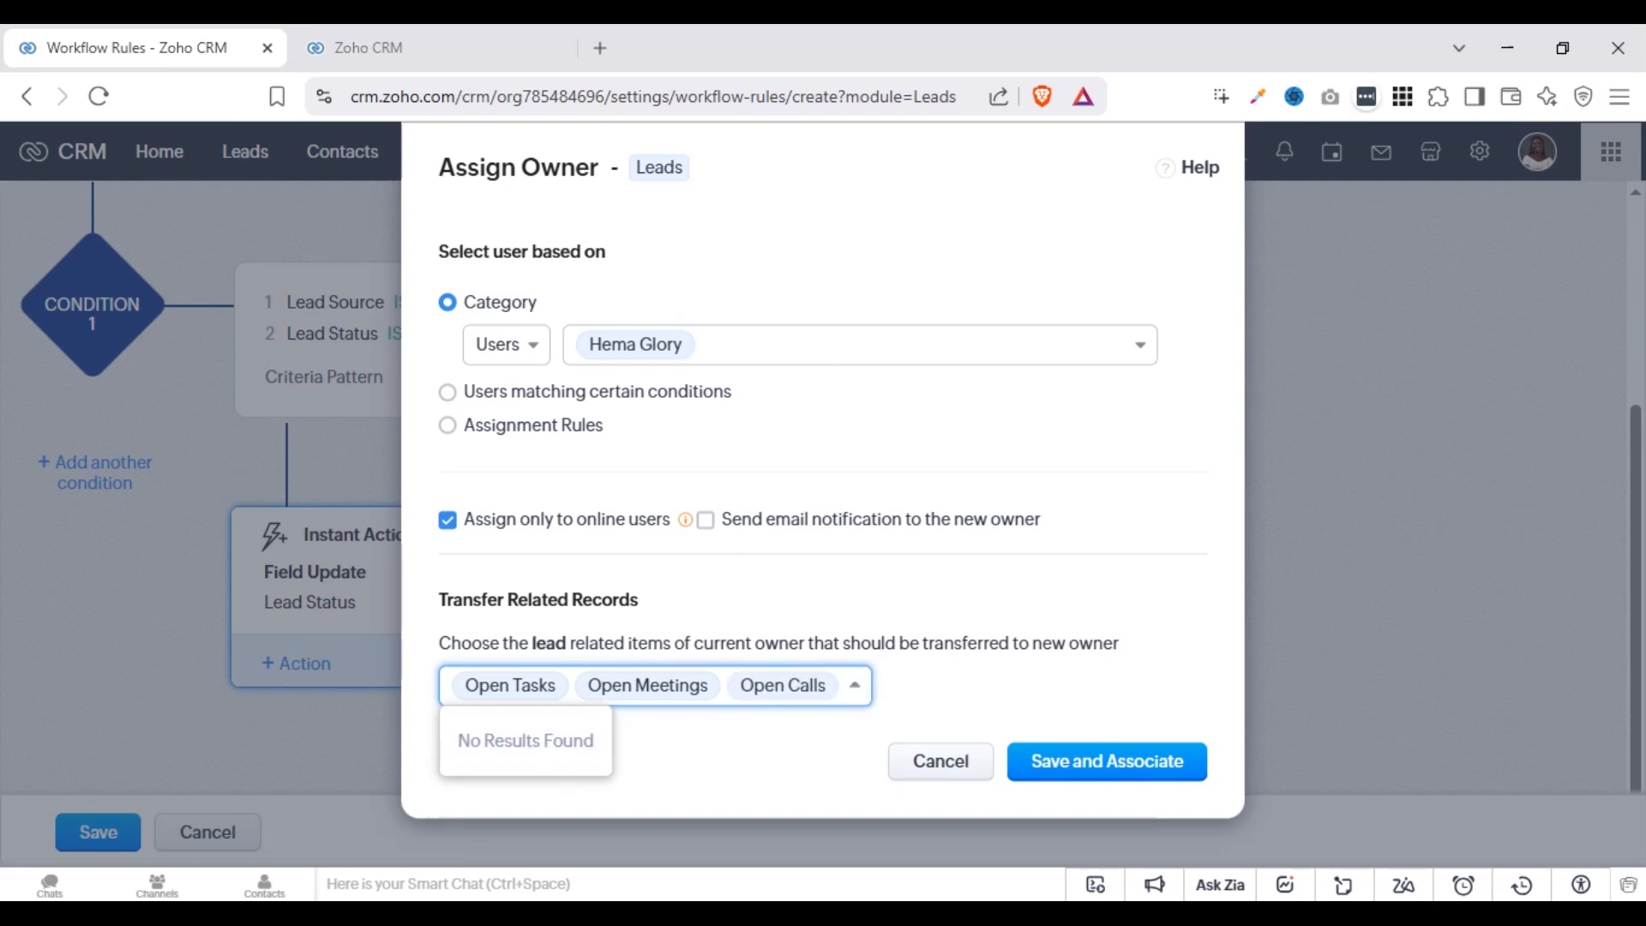
pyautogui.click(902, 477)
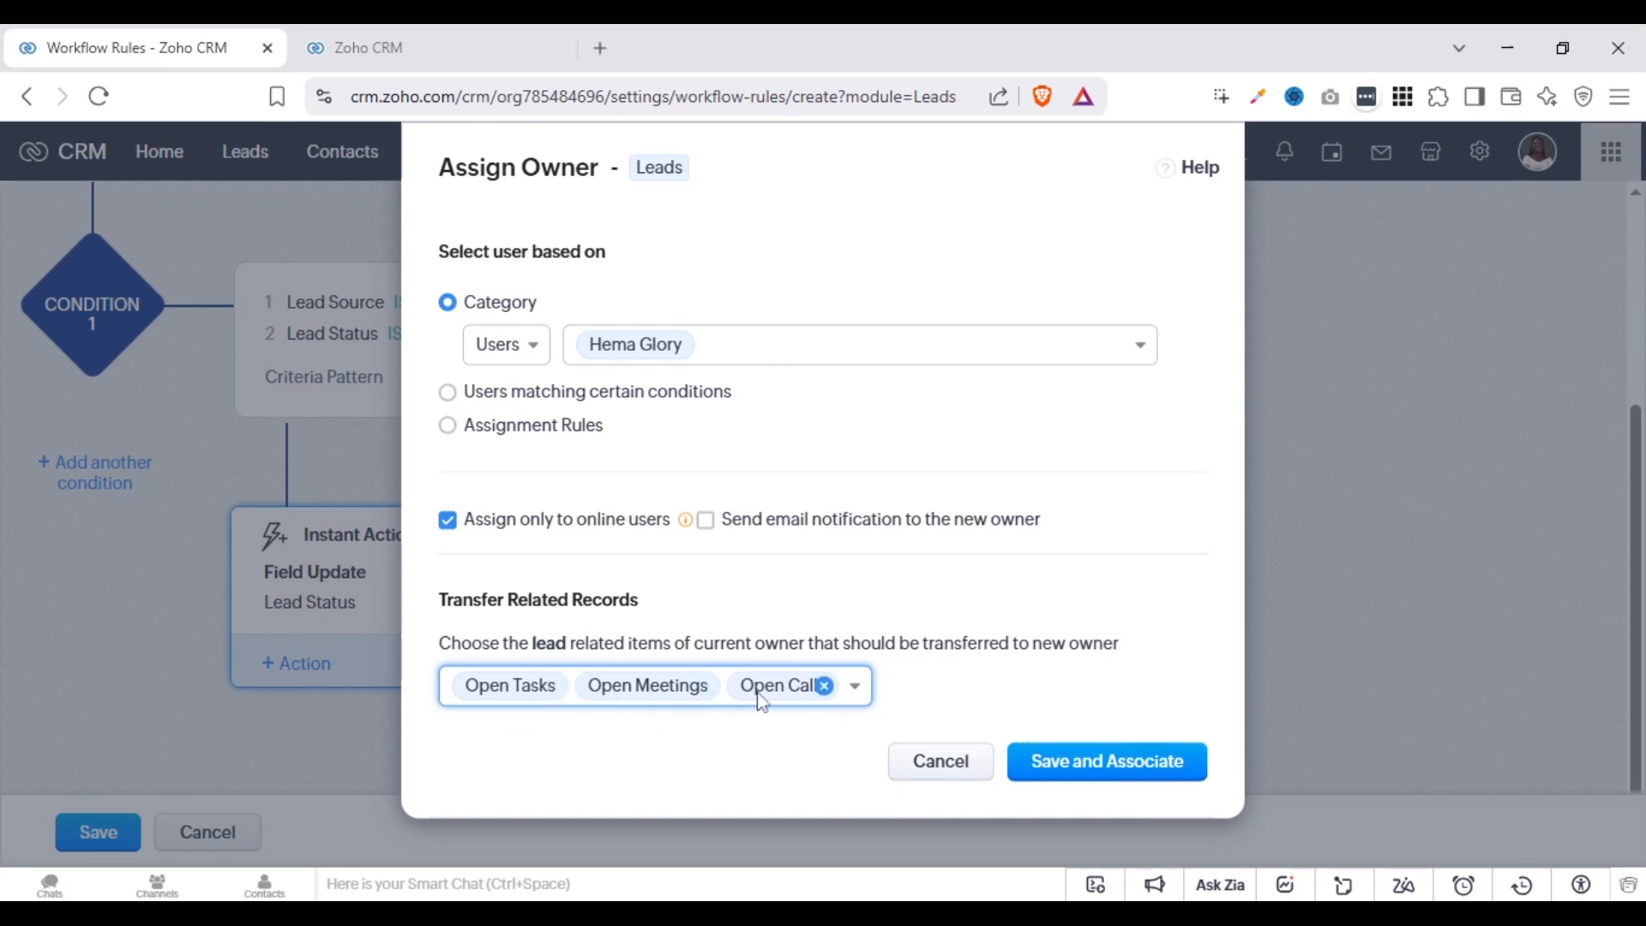
pyautogui.click(1057, 762)
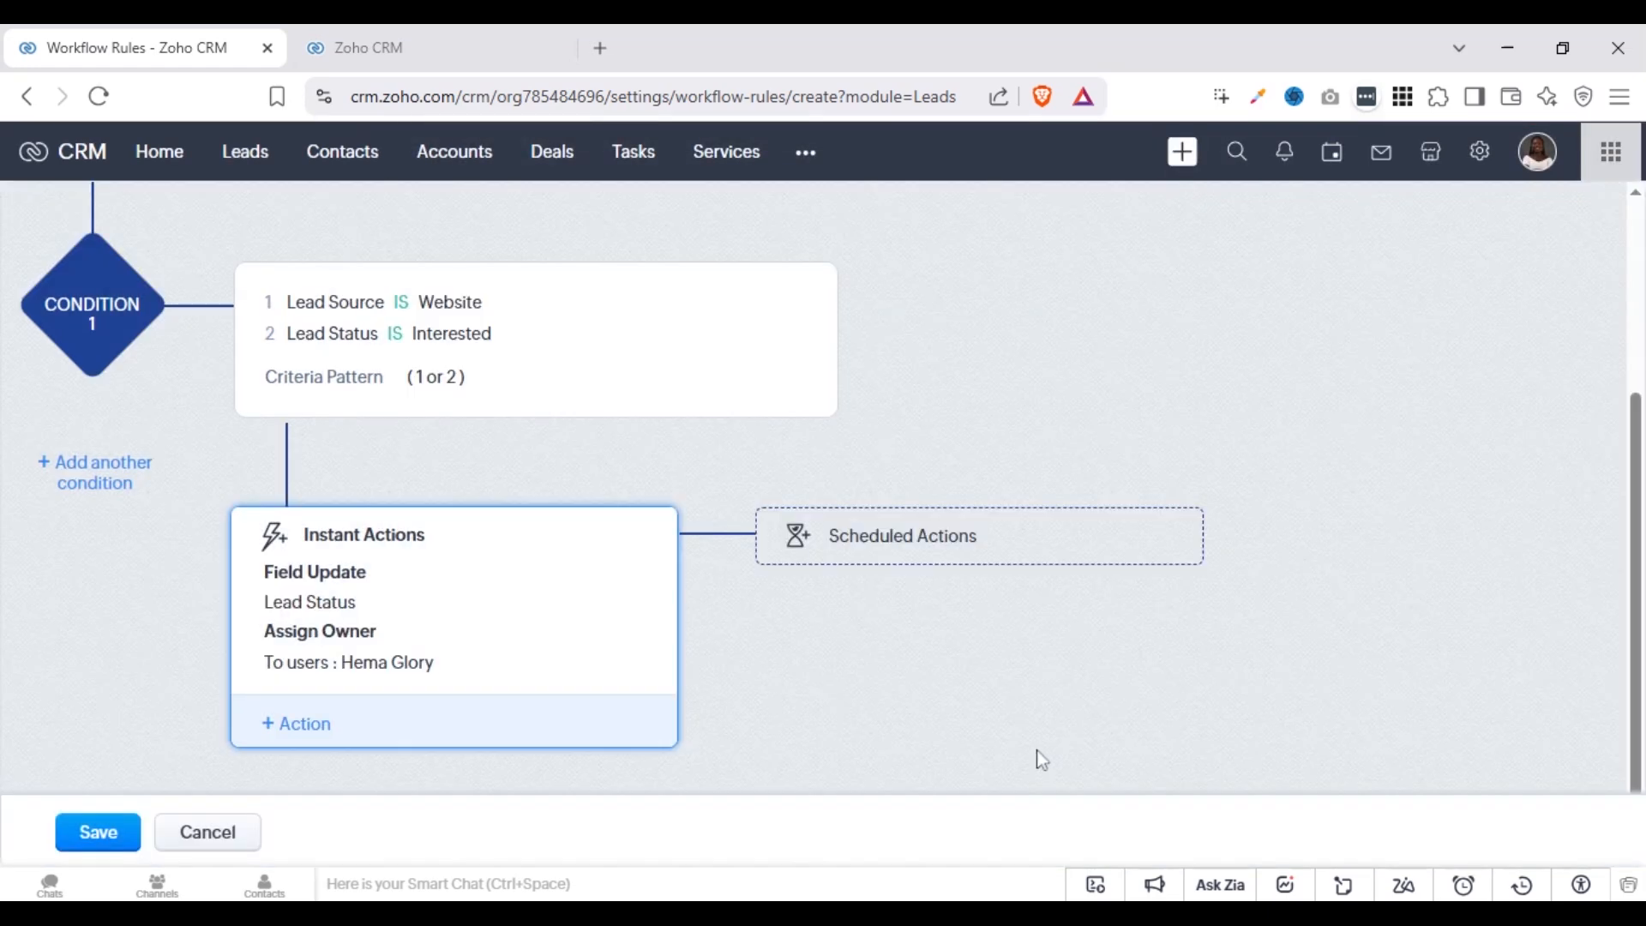
# Add a tag instant action that applies the Past Client tag, without overwriting existing tags, and save it
pyautogui.click(299, 729)
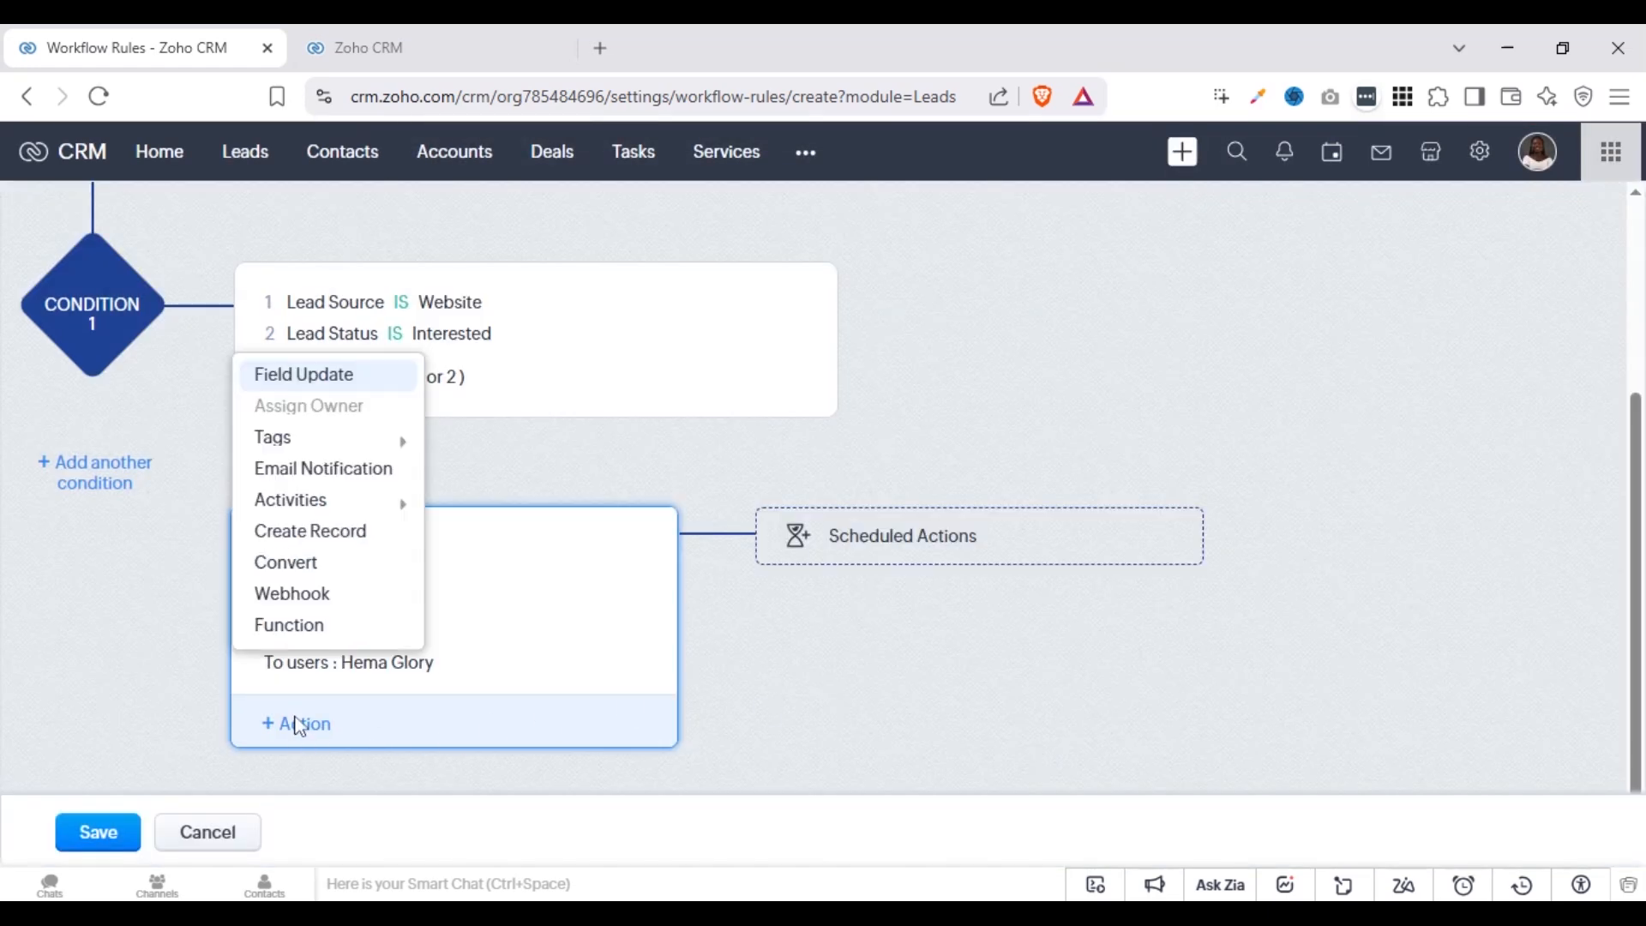
pyautogui.click(300, 451)
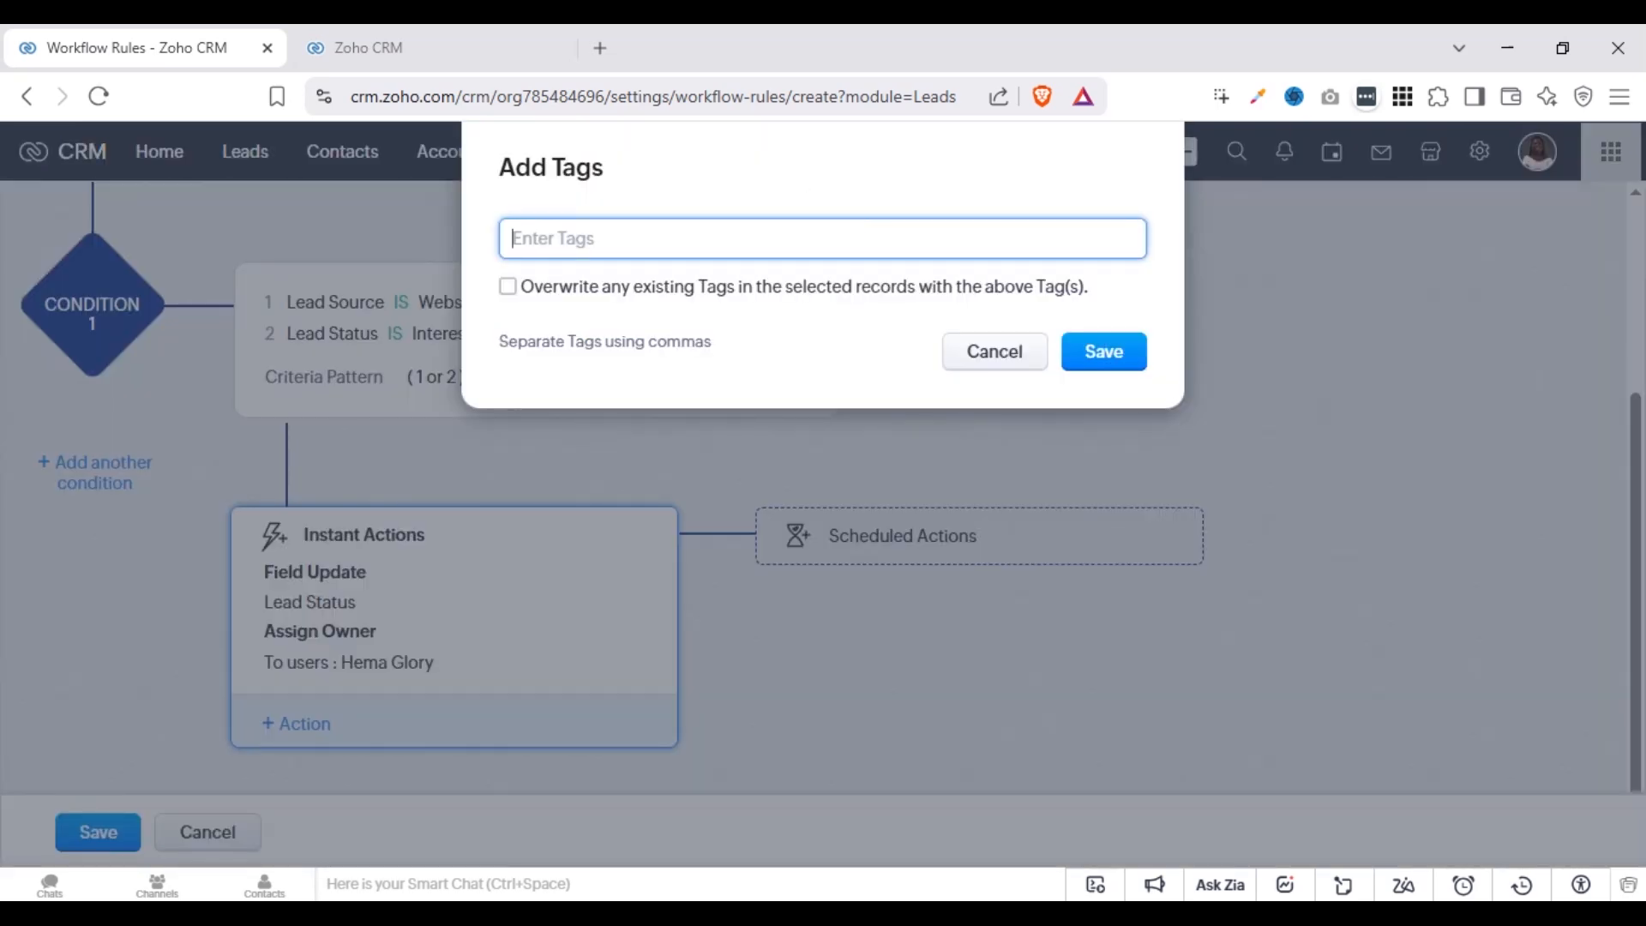
pyautogui.click(654, 240)
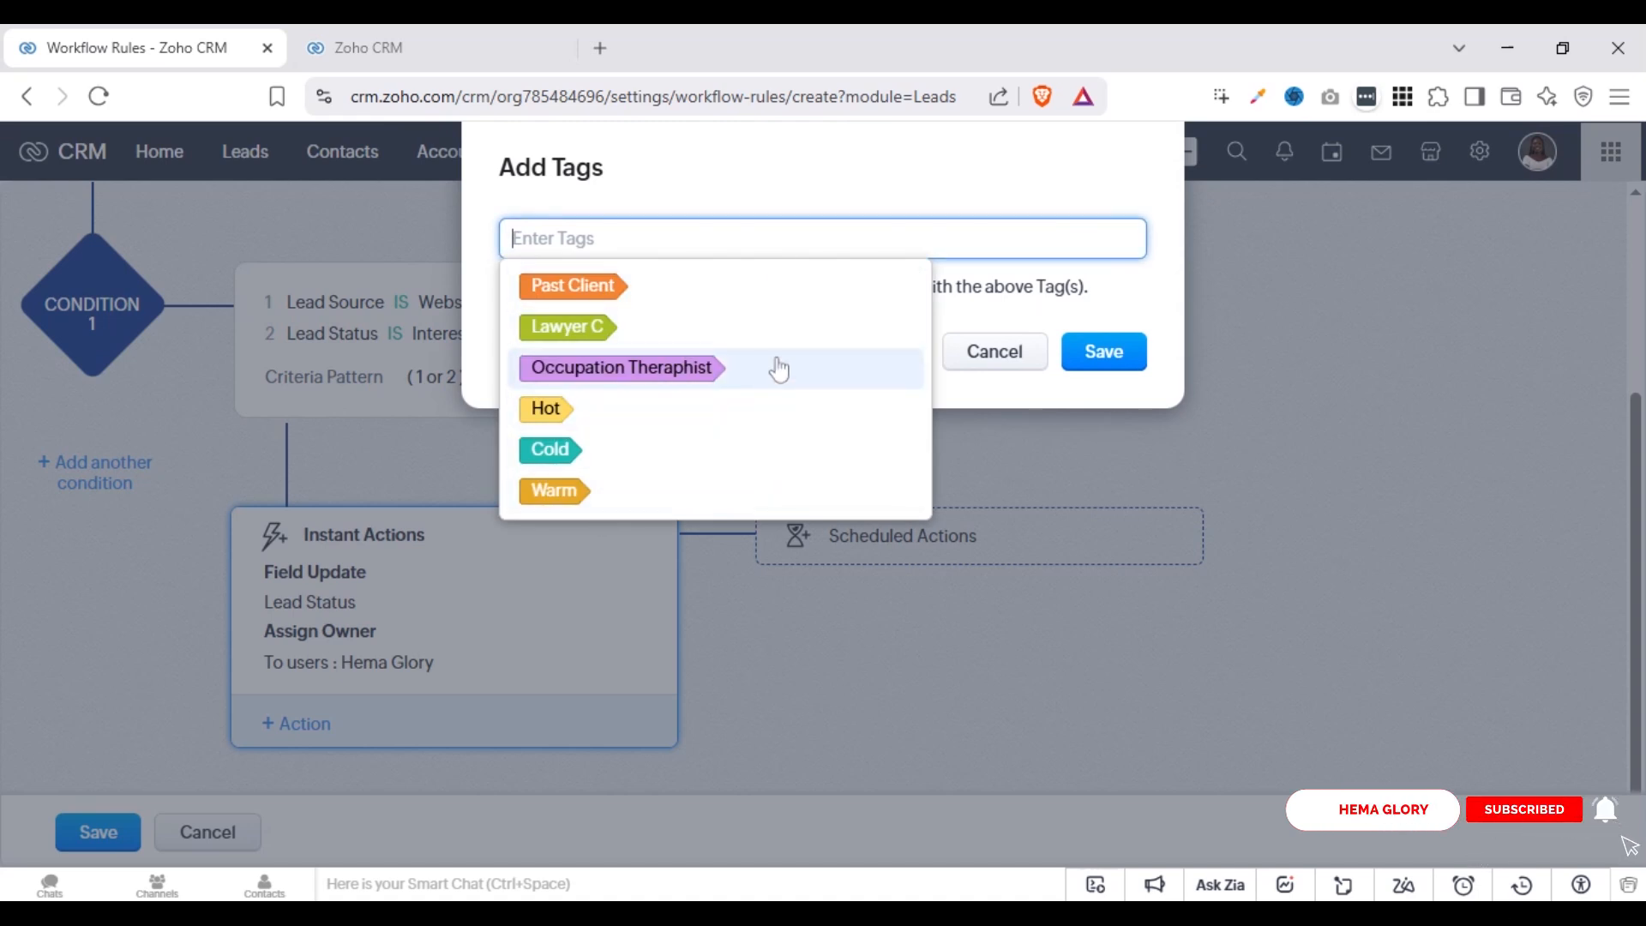
pyautogui.click(712, 305)
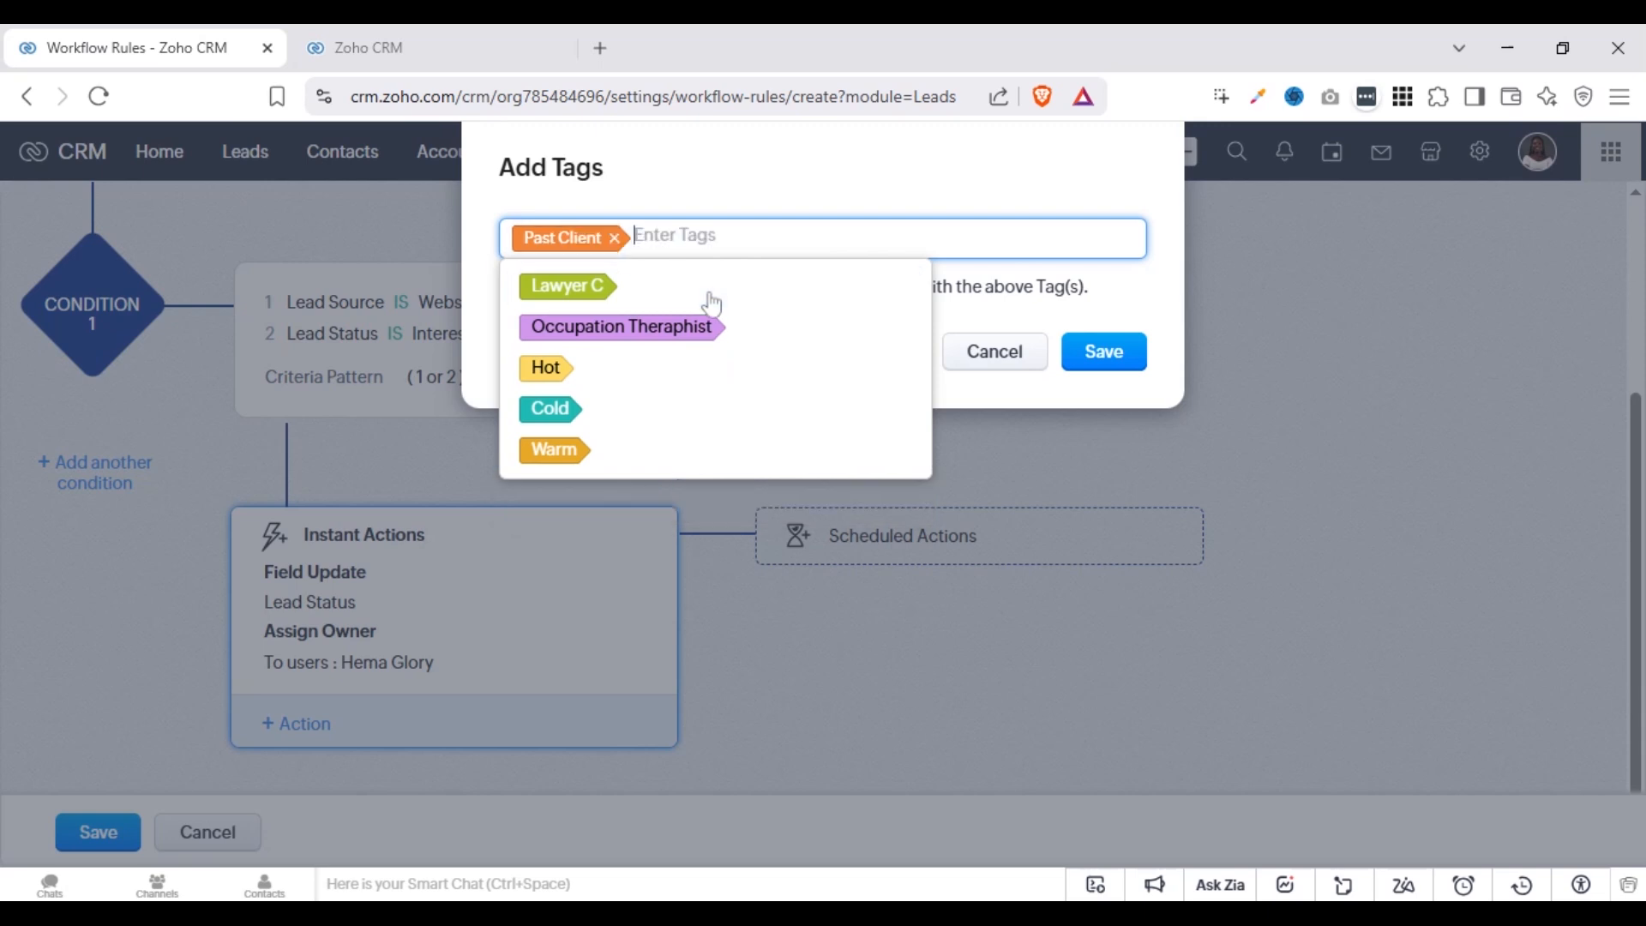
pyautogui.click(791, 229)
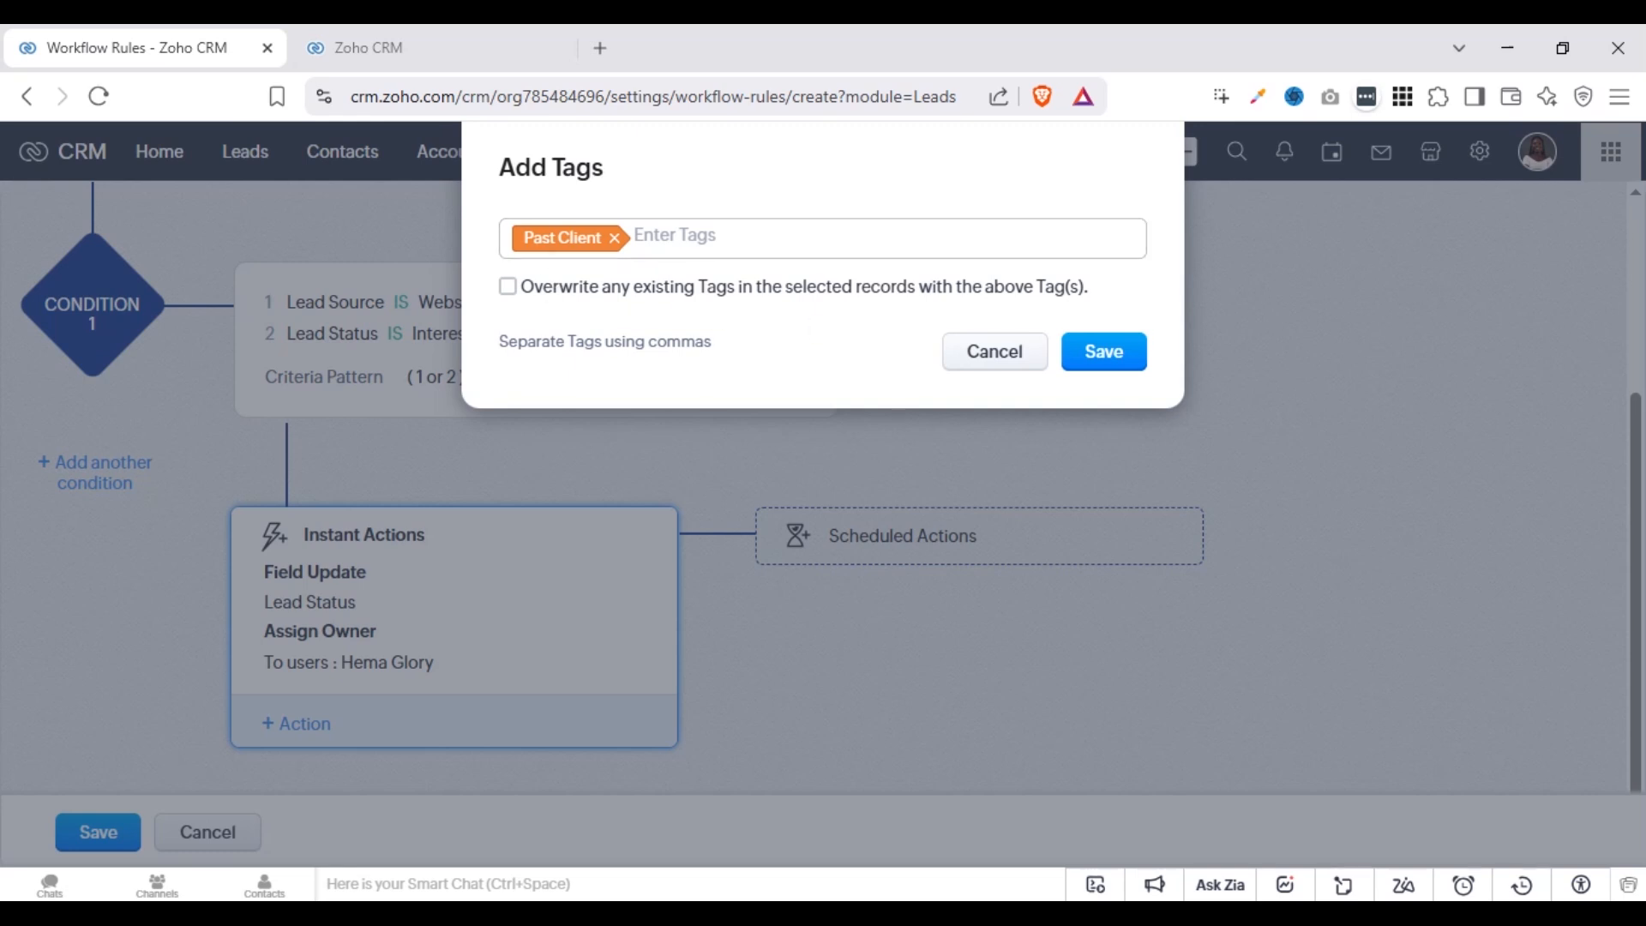
pyautogui.click(509, 288)
pyautogui.click(508, 287)
pyautogui.click(1087, 357)
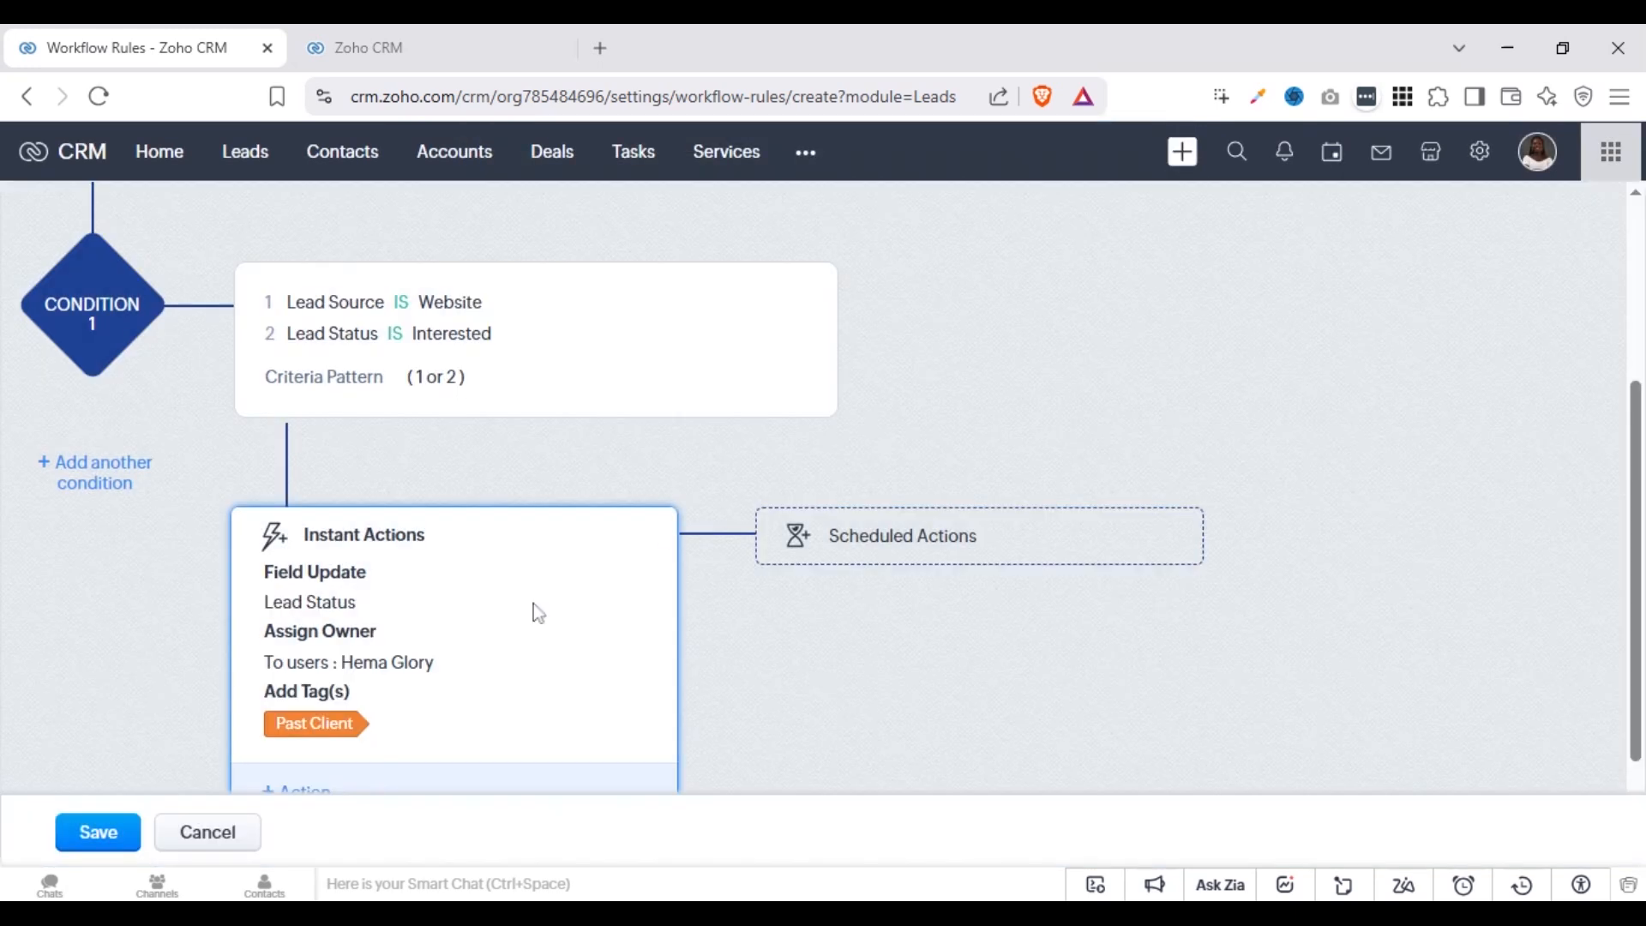
# Add a Remove Tag(s) instant action that removes the Cold tag from the leads, and save it
pyautogui.scroll(-2, 533, 614)
pyautogui.click(313, 666)
pyautogui.moveTo(379, 446)
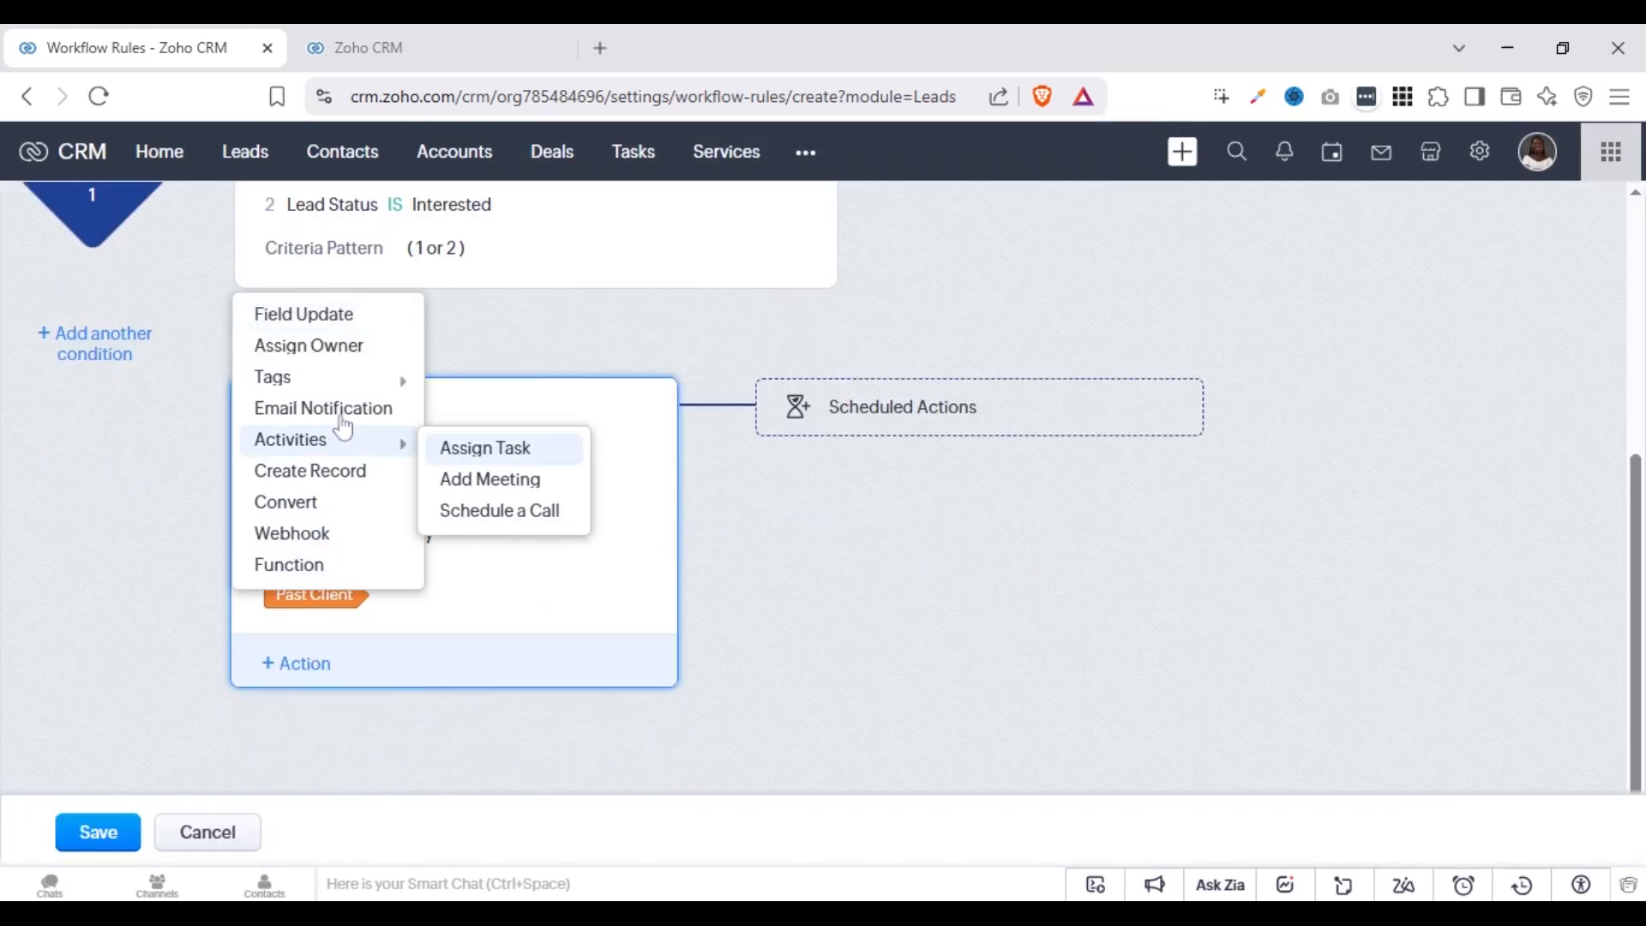
pyautogui.moveTo(378, 378)
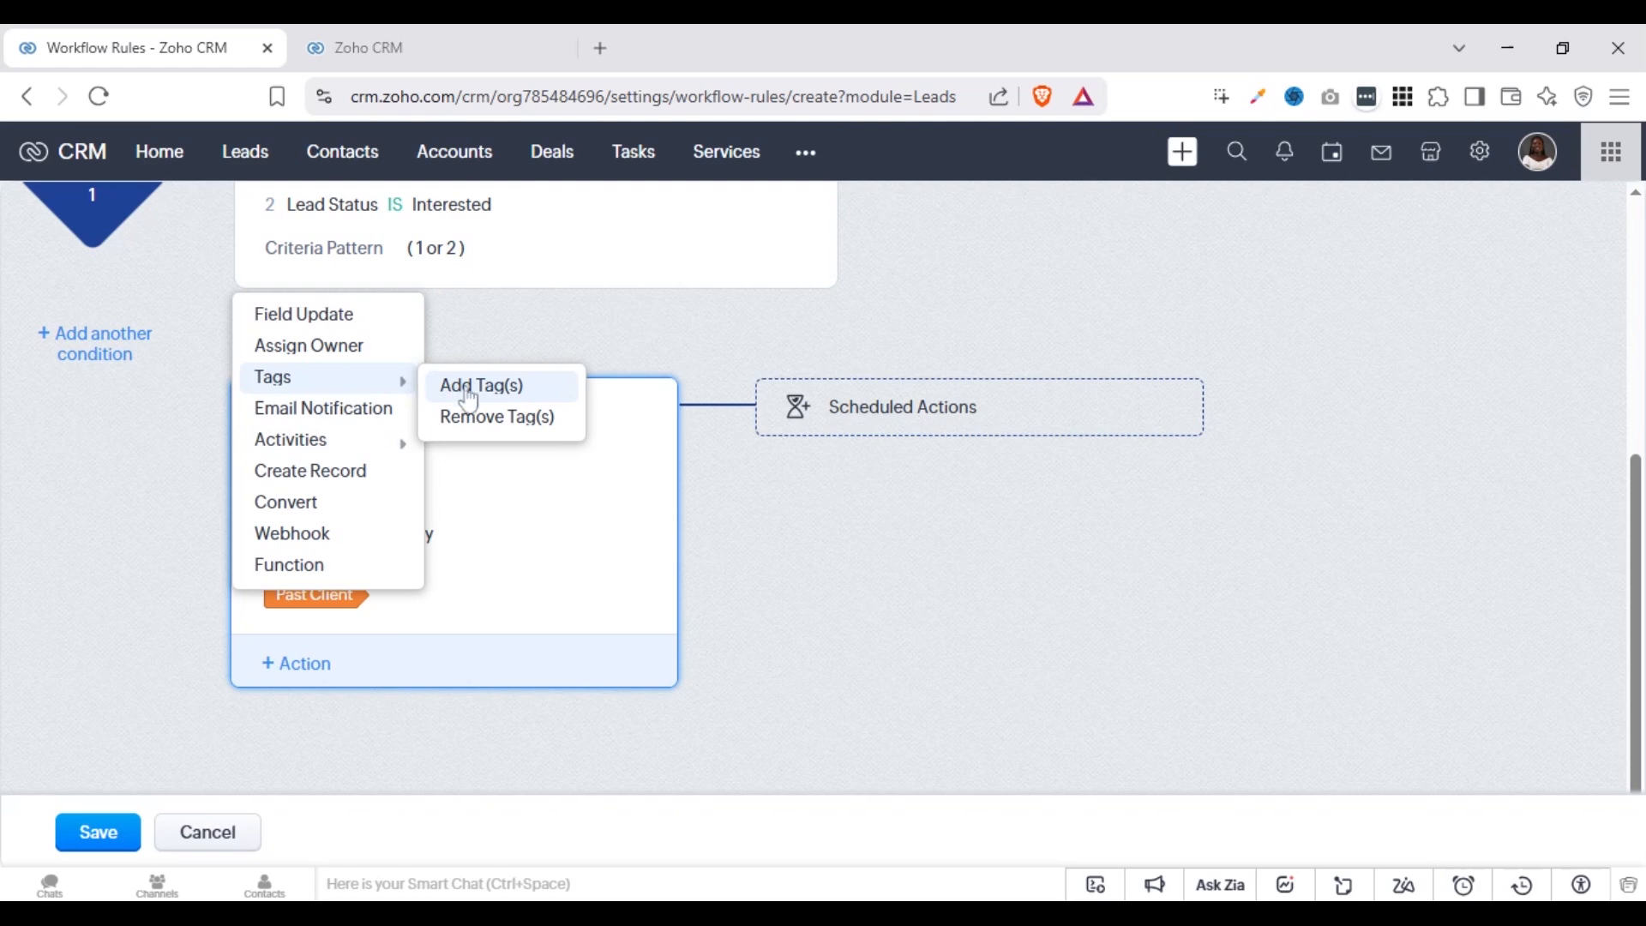
pyautogui.click(484, 417)
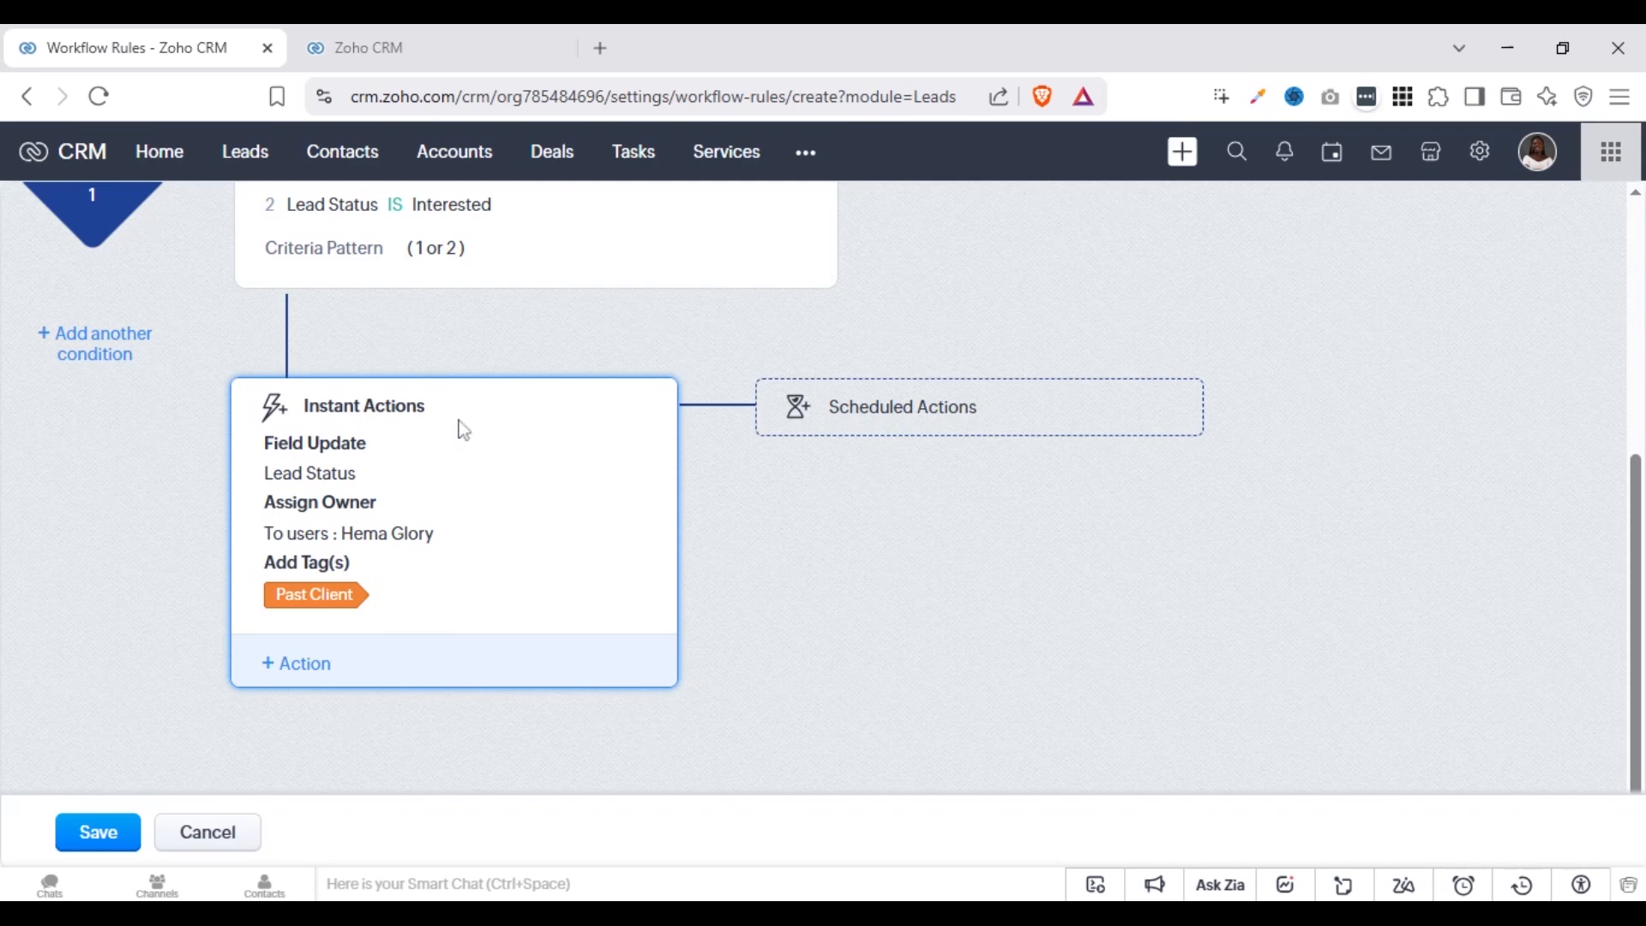
pyautogui.click(311, 669)
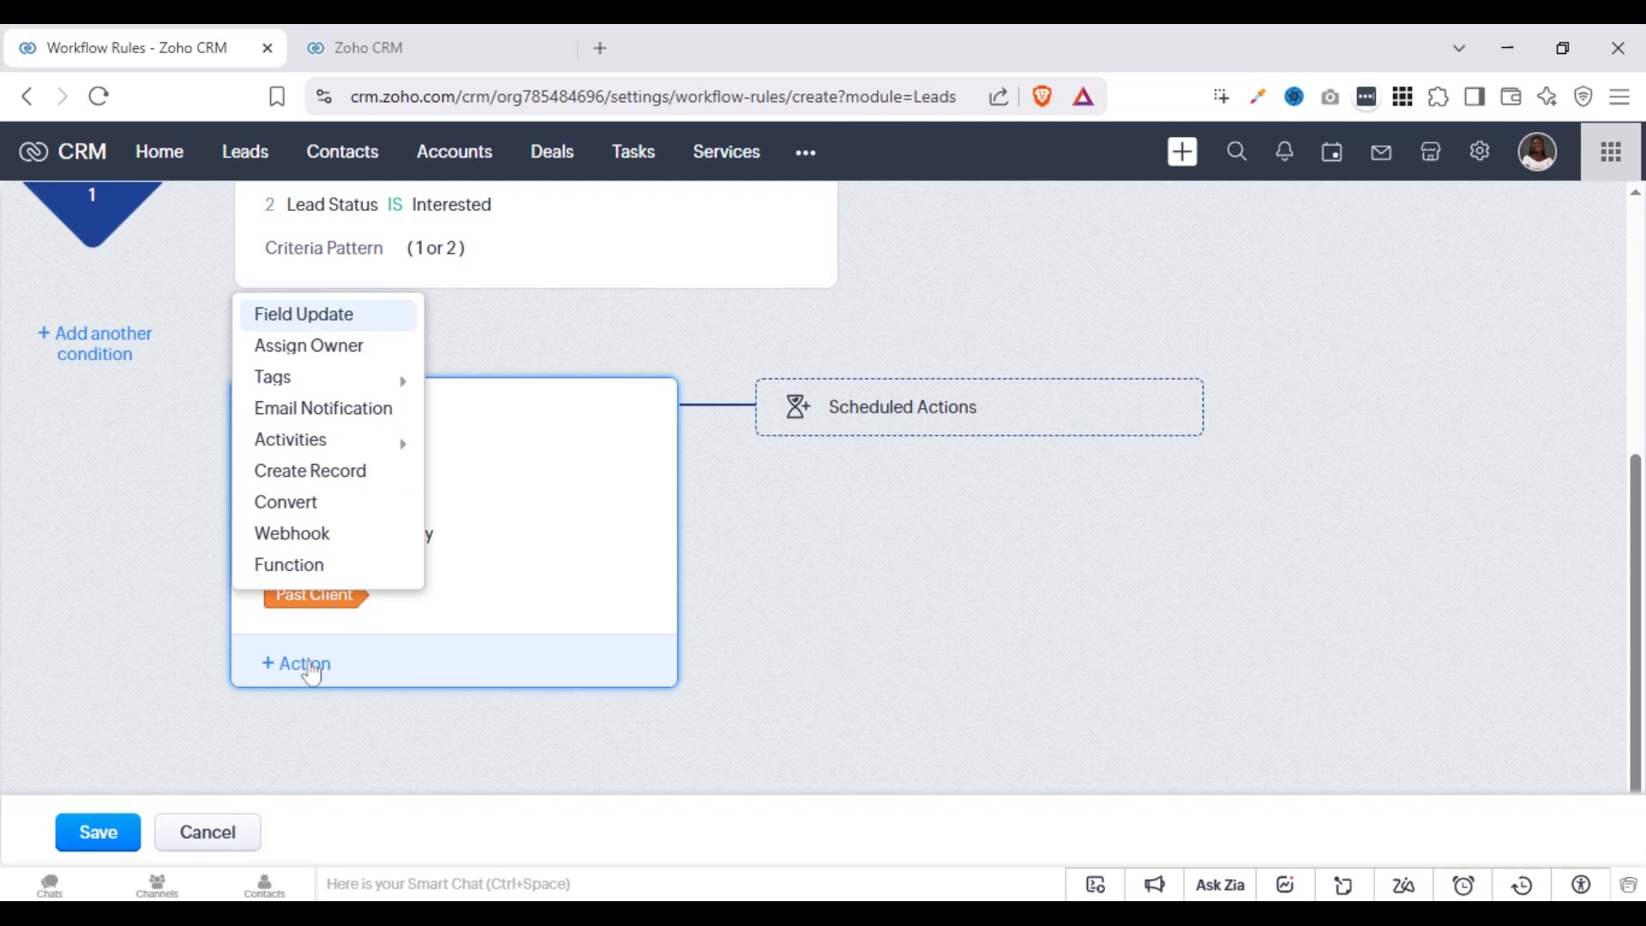
pyautogui.moveTo(380, 383)
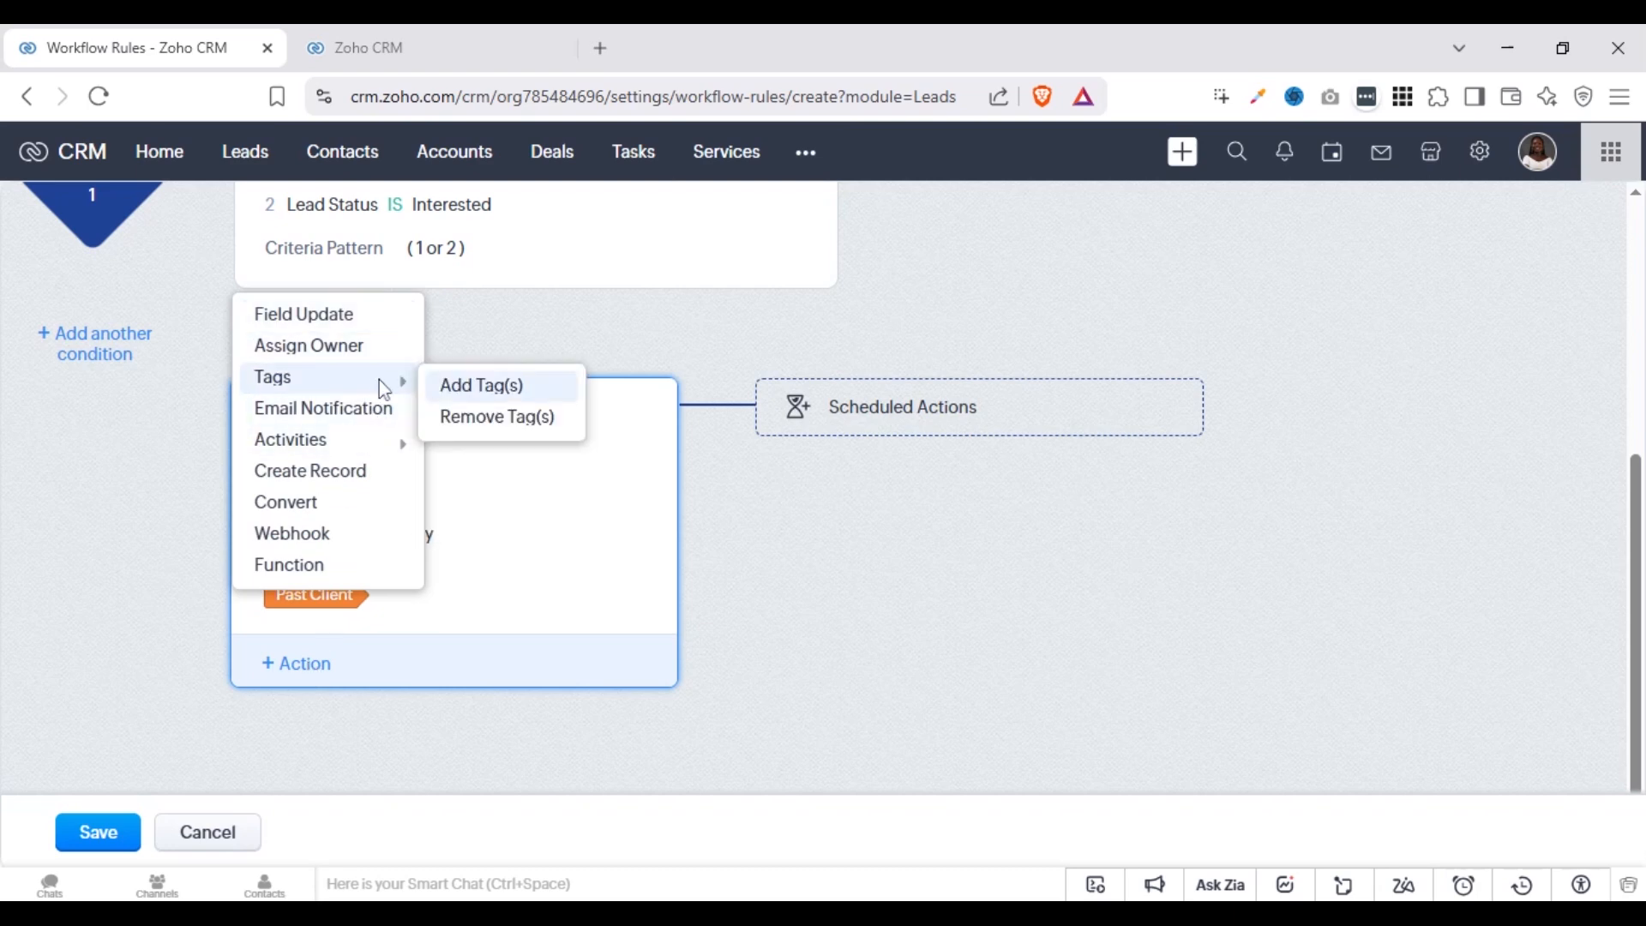
pyautogui.click(470, 418)
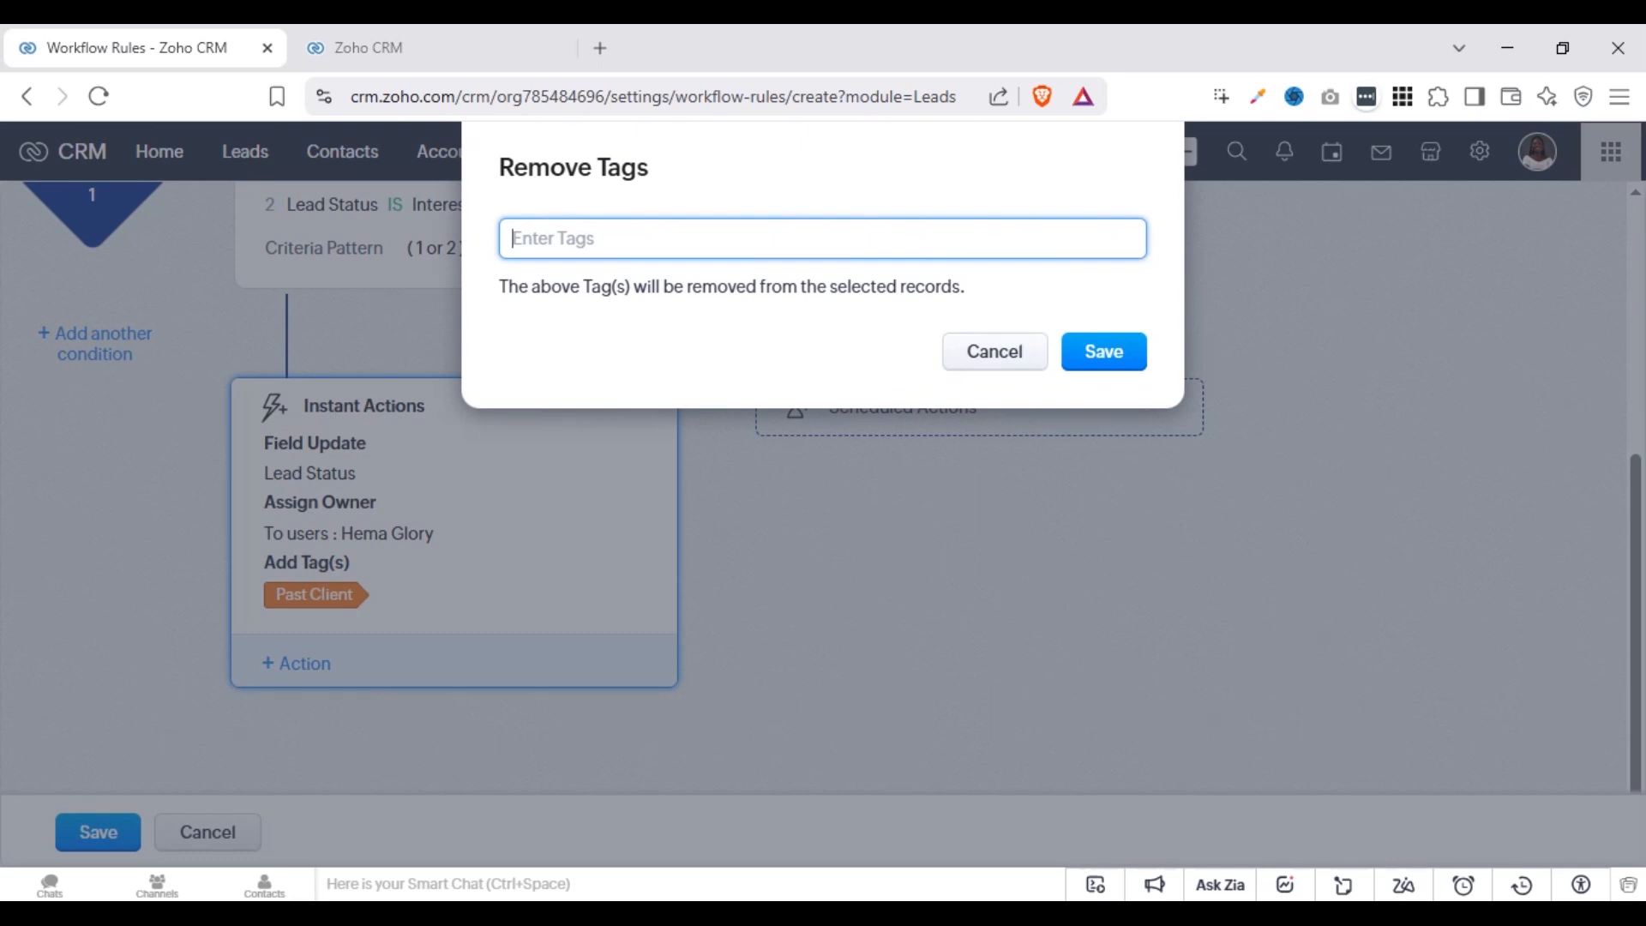
pyautogui.click(616, 454)
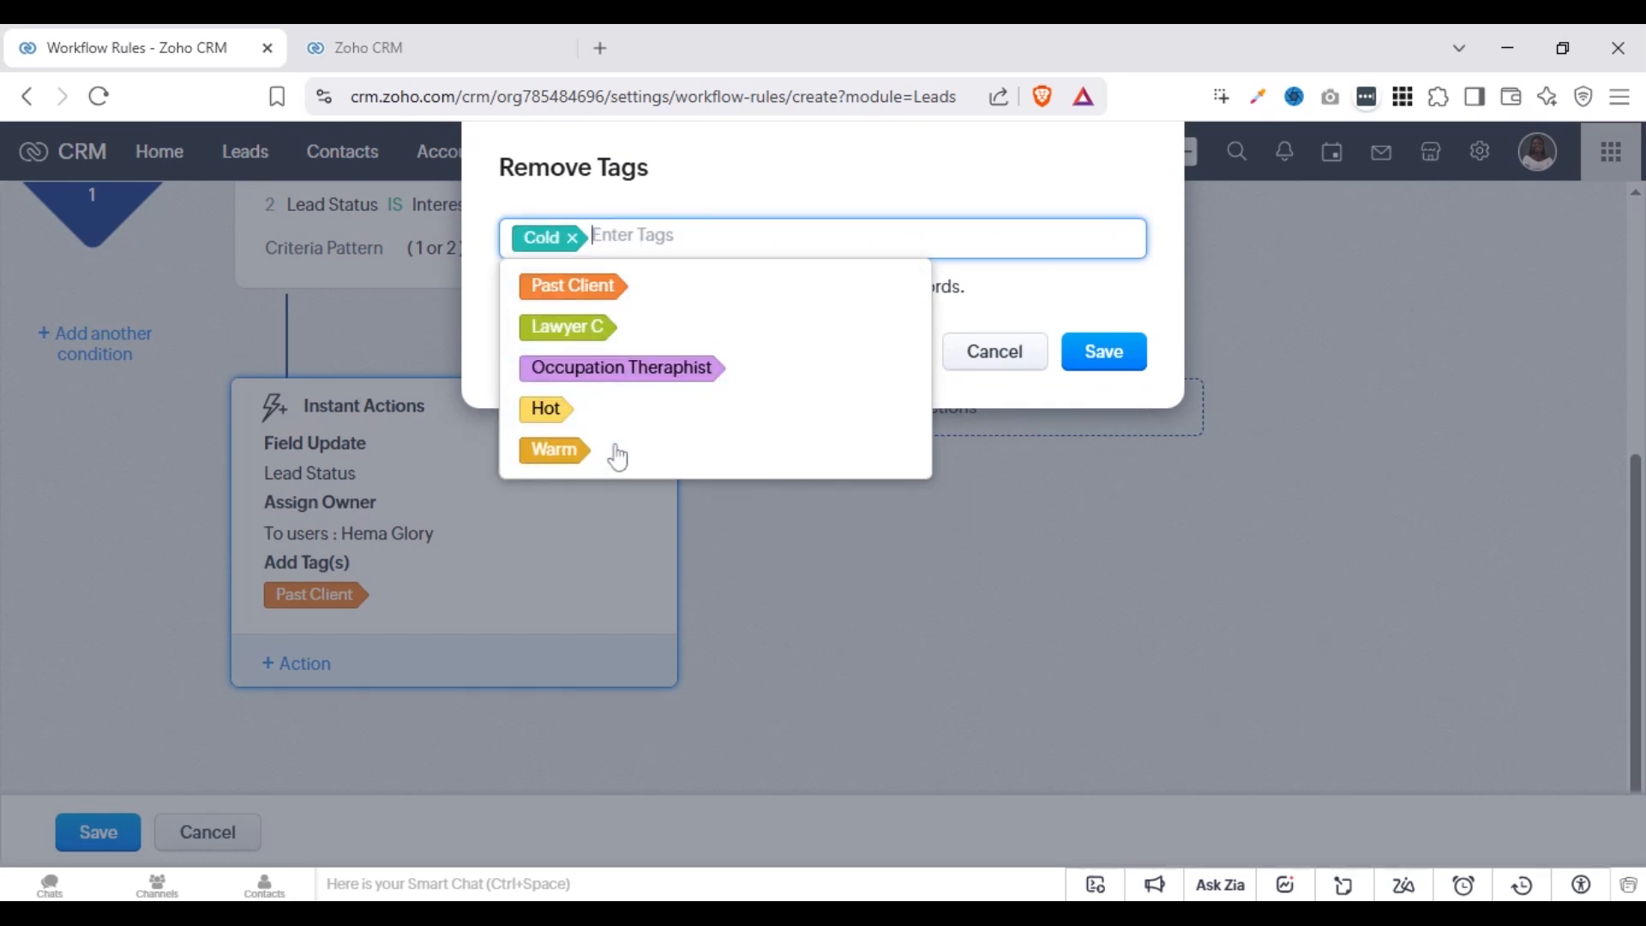
pyautogui.click(943, 176)
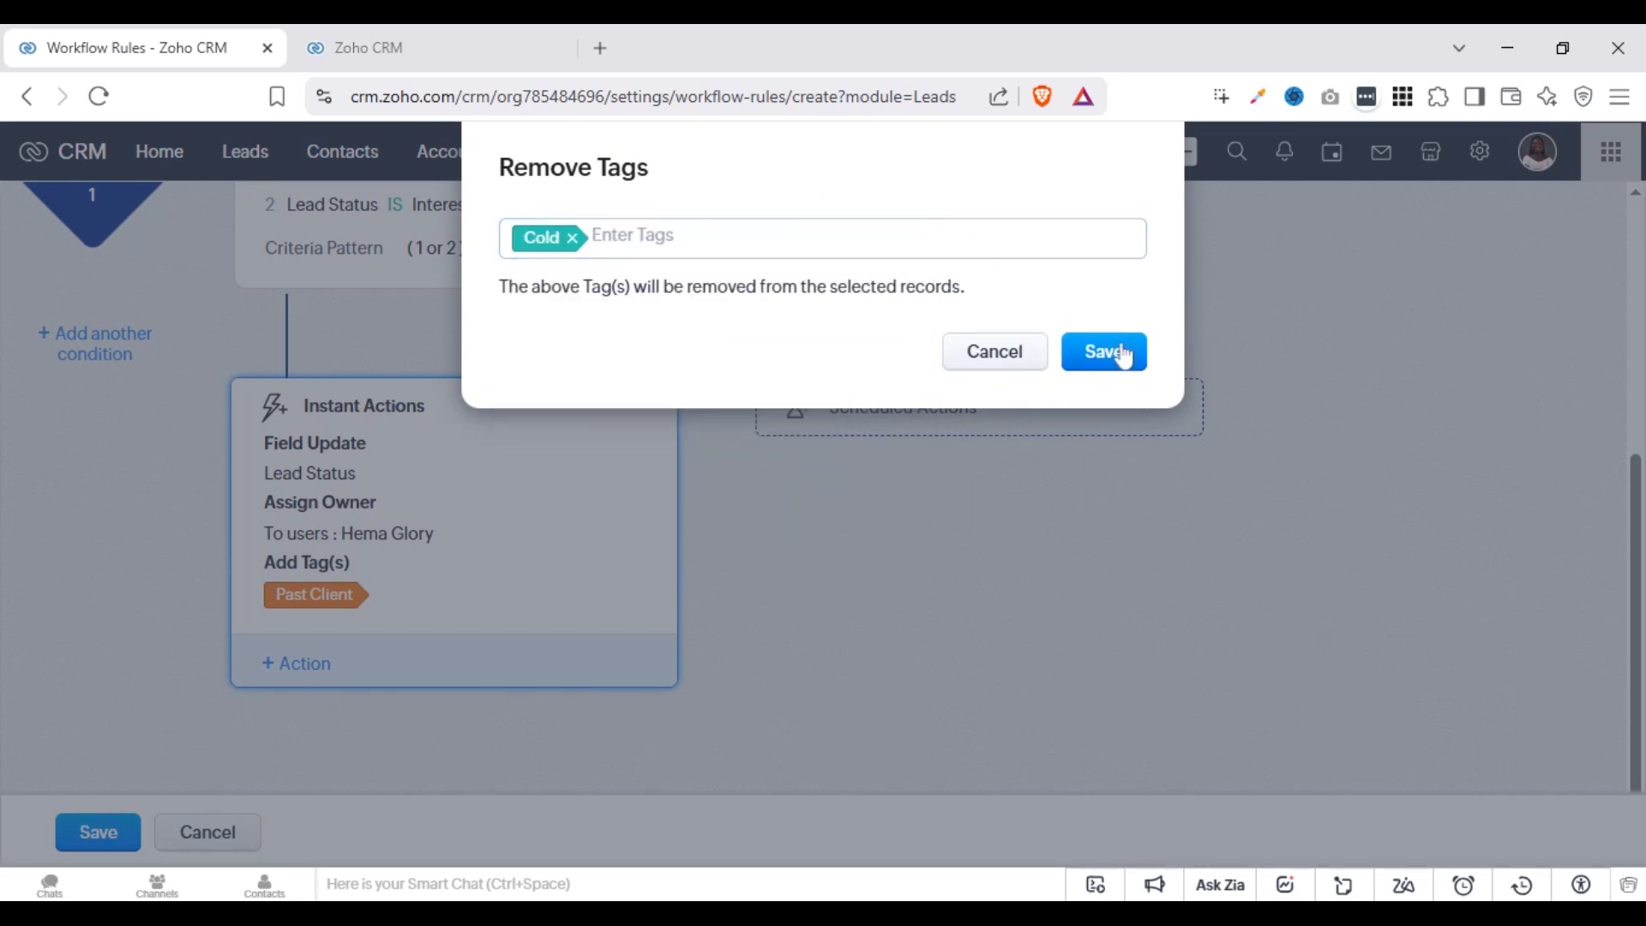
pyautogui.click(1119, 362)
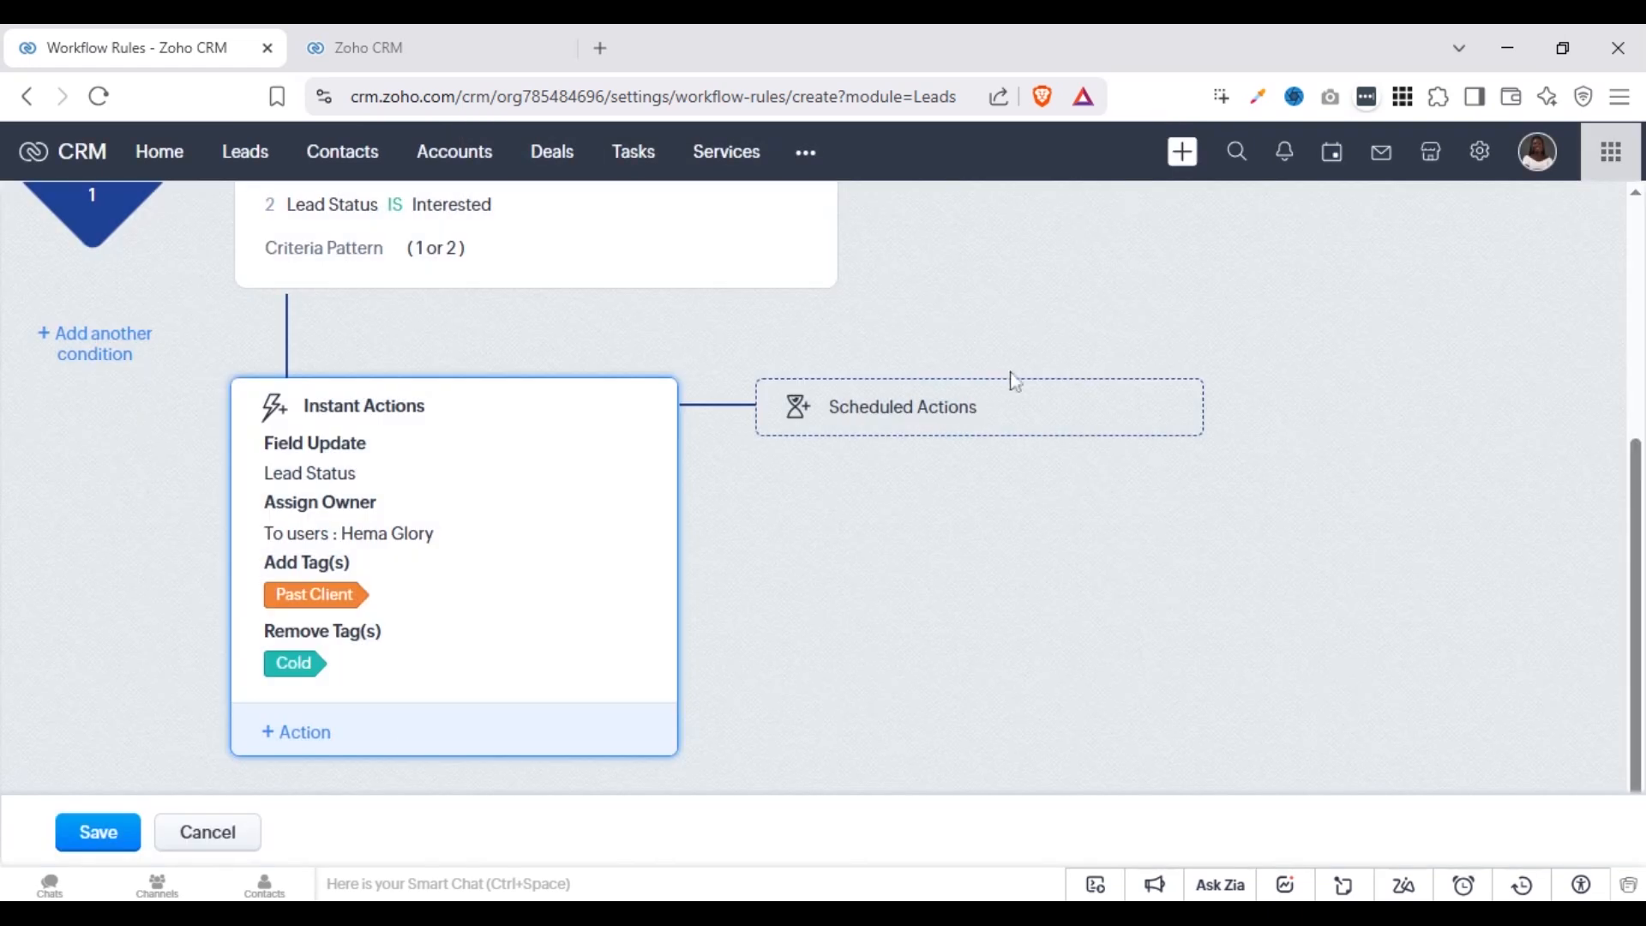
# Start an Email Notification instant action and examine the recipients offered under the Lead and Users categories
pyautogui.click(299, 731)
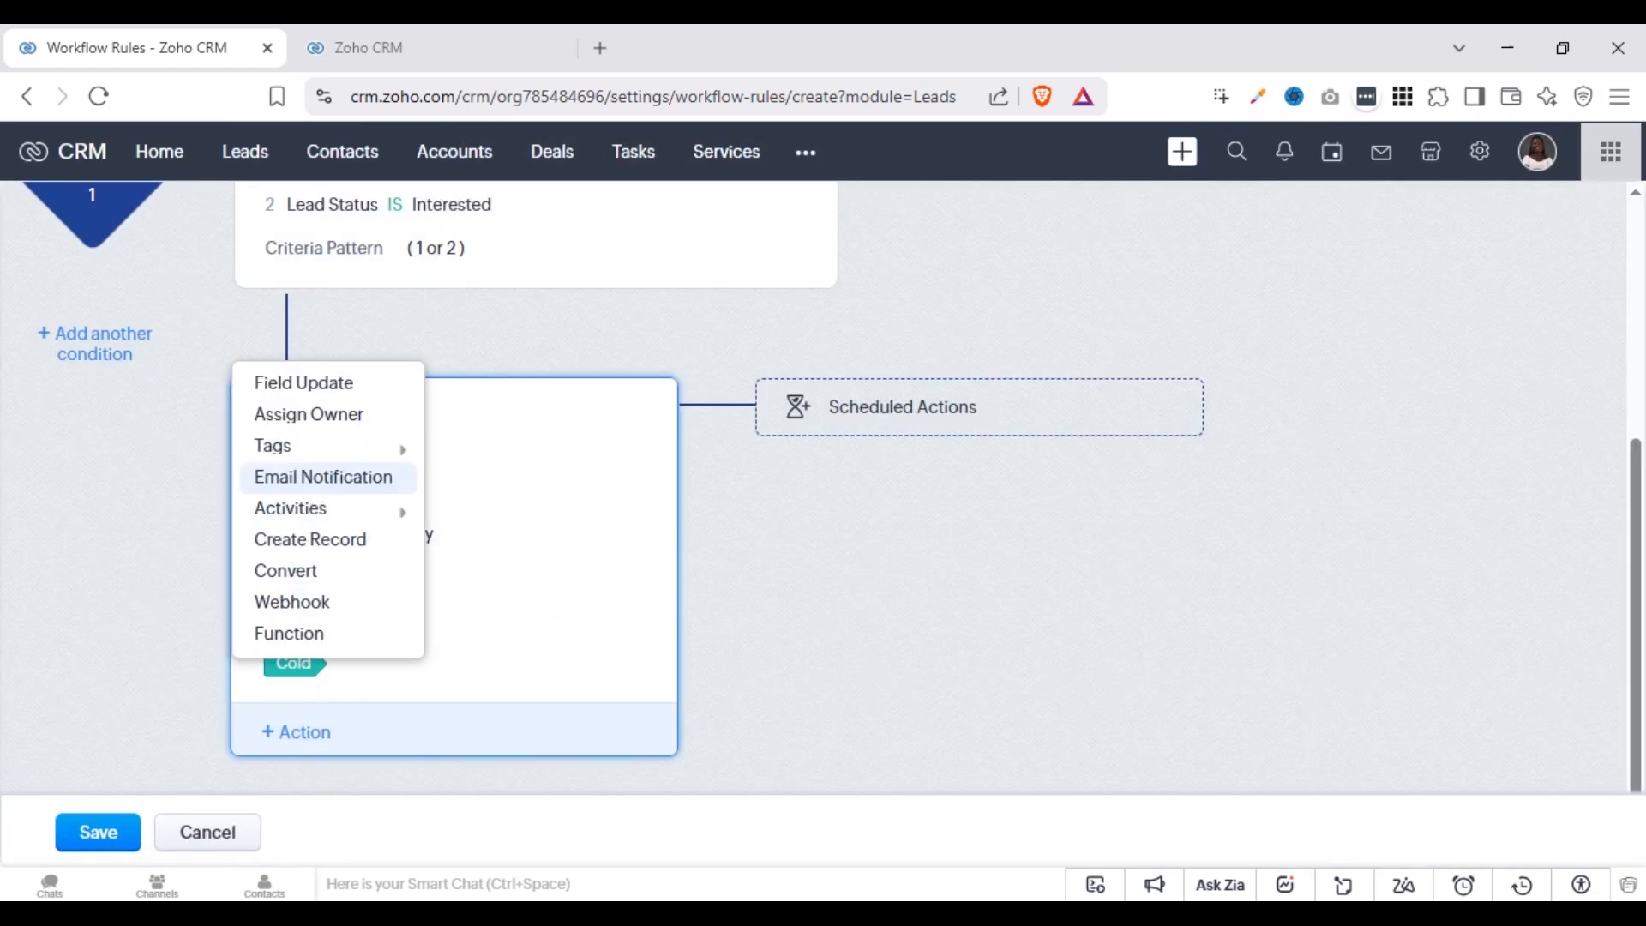
pyautogui.click(311, 479)
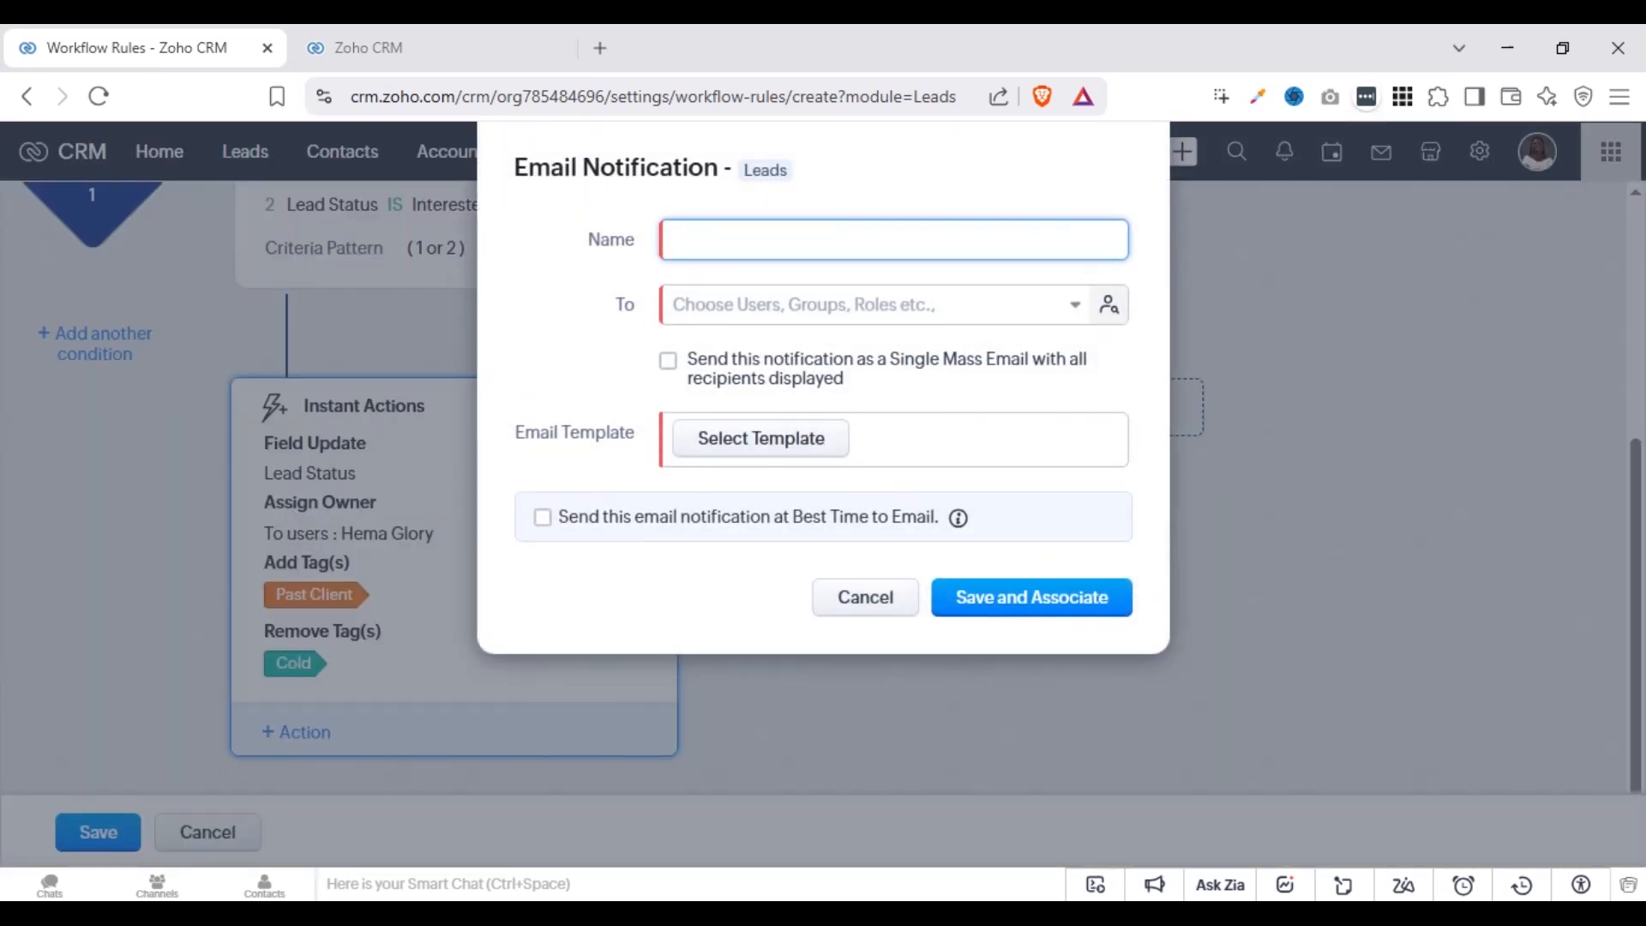
pyautogui.click(857, 304)
pyautogui.click(746, 360)
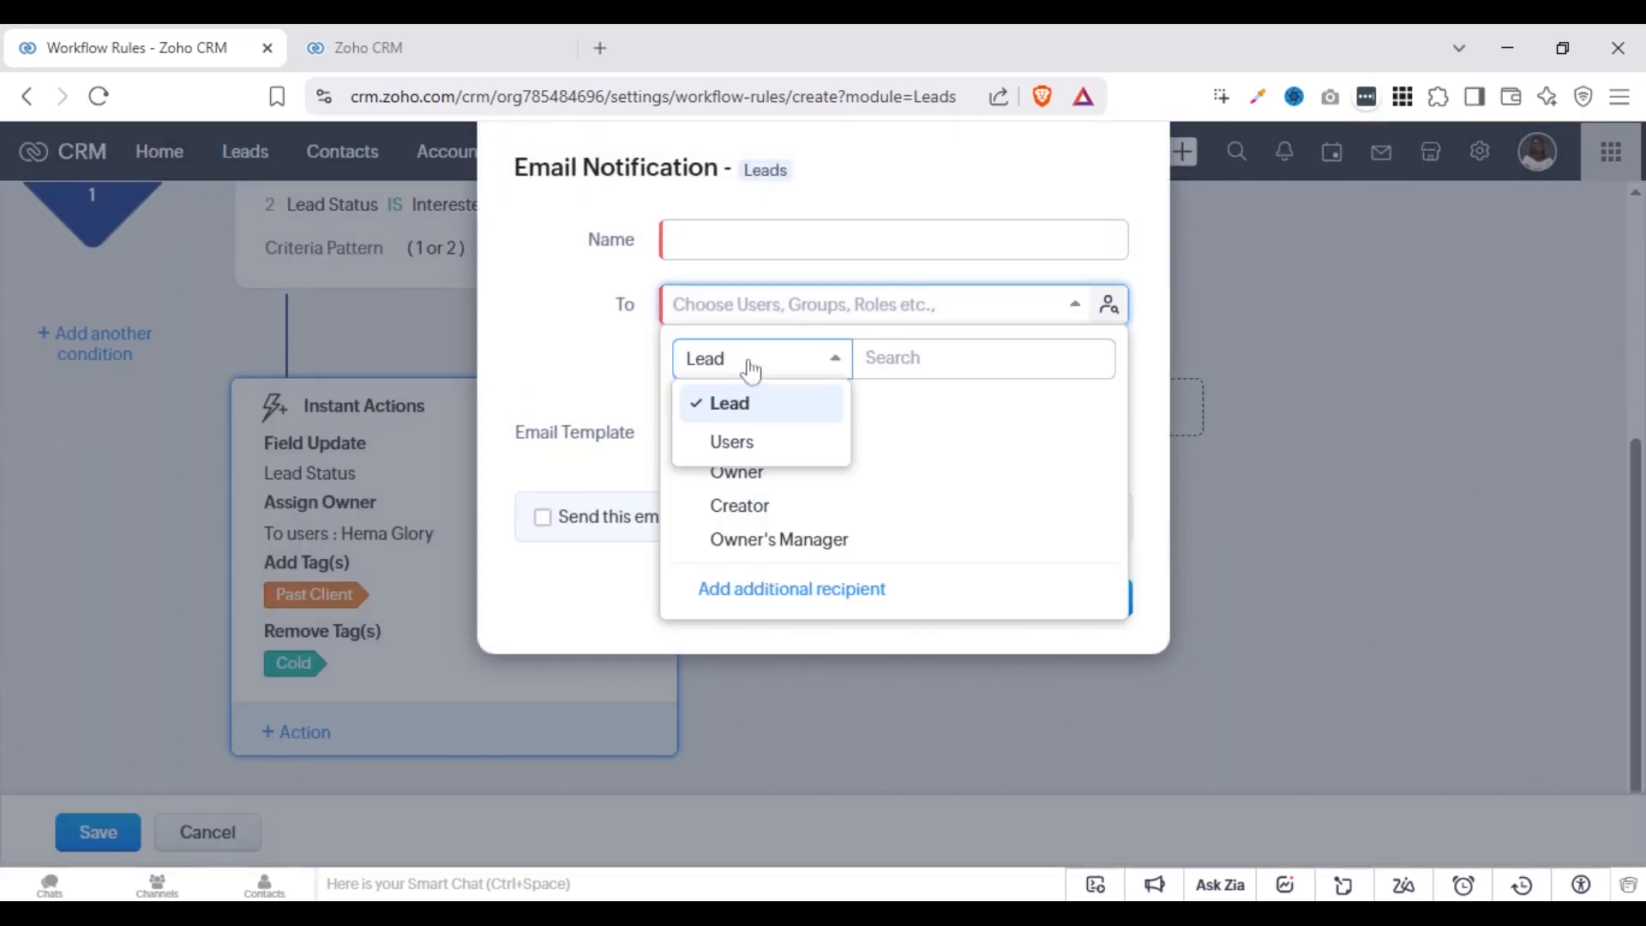
pyautogui.click(729, 436)
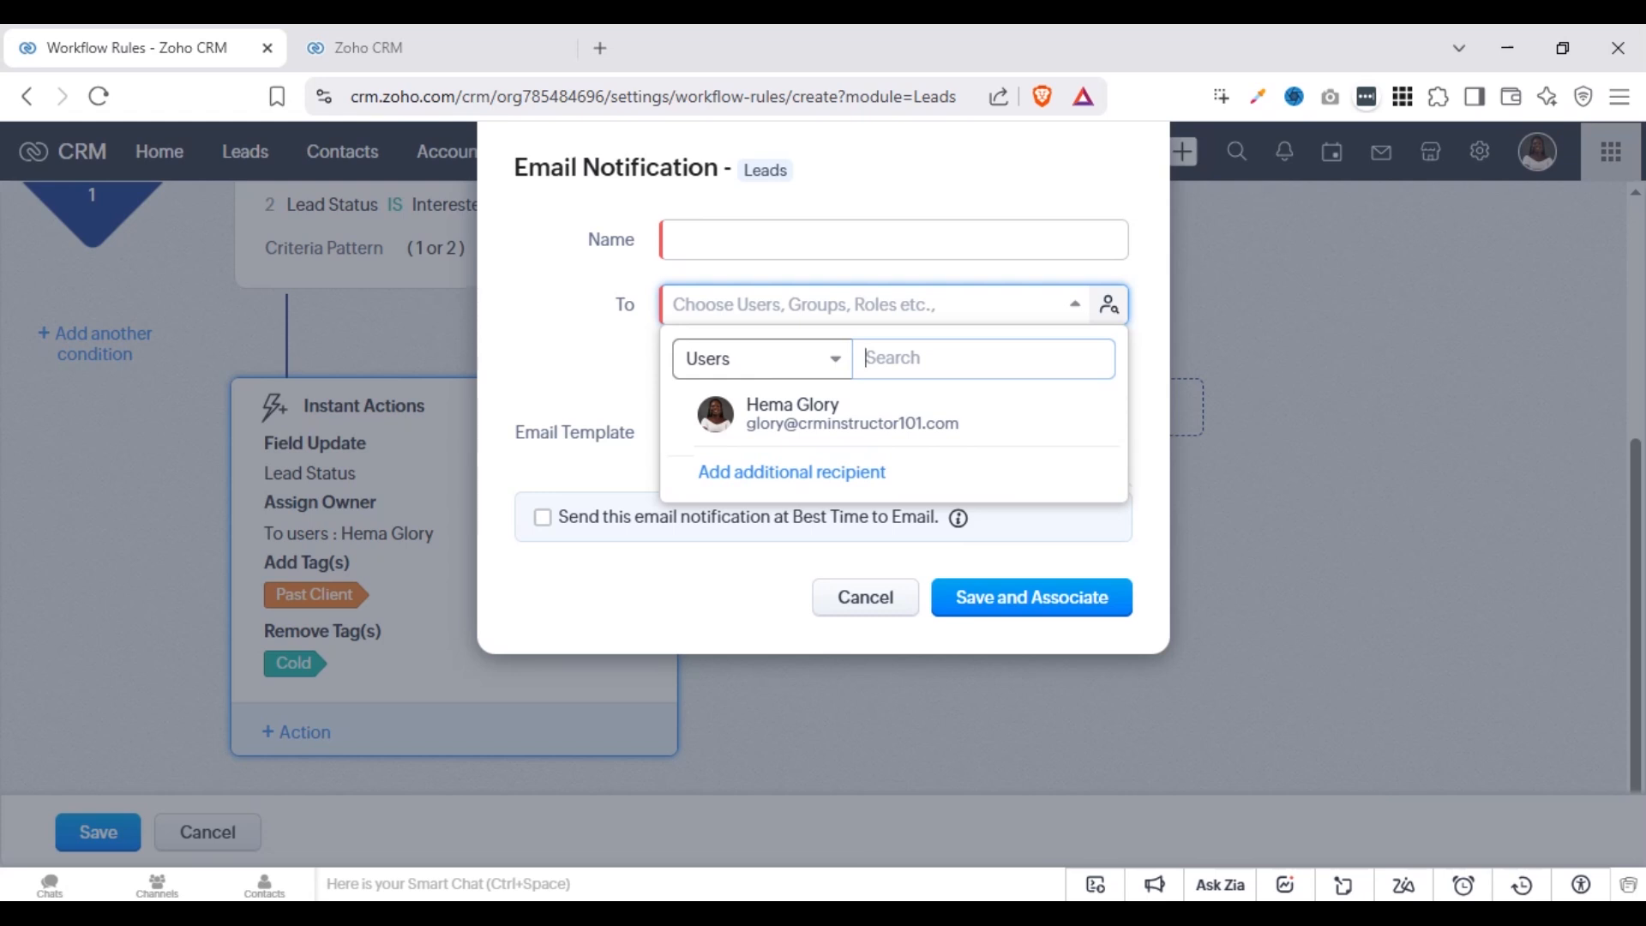
pyautogui.click(754, 367)
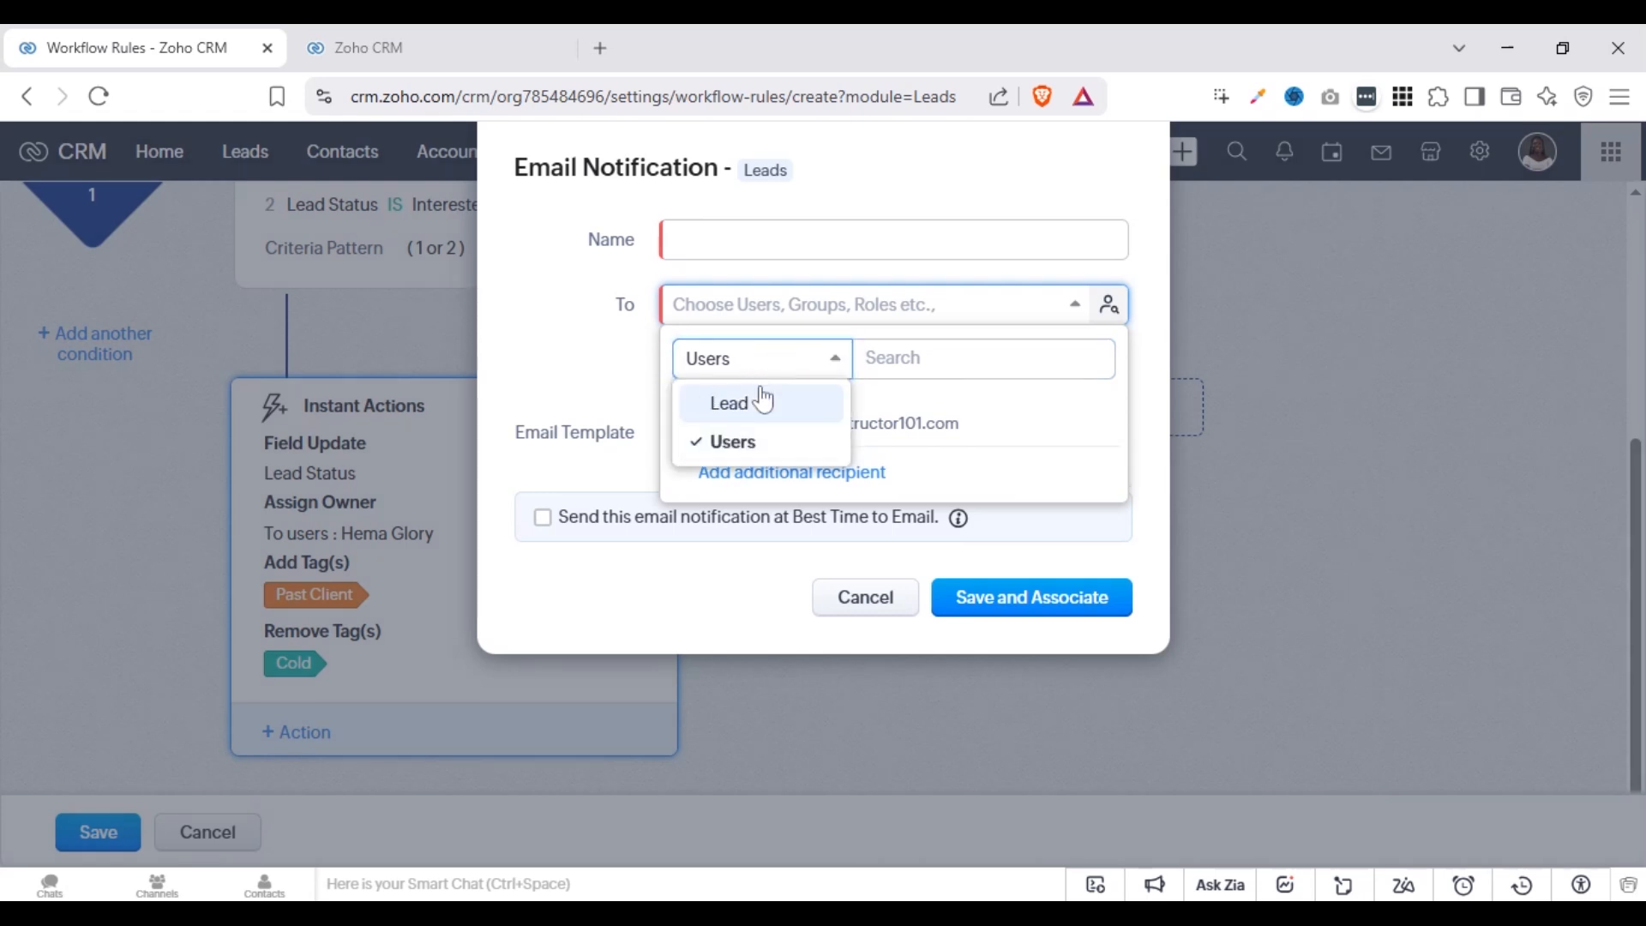
pyautogui.click(761, 398)
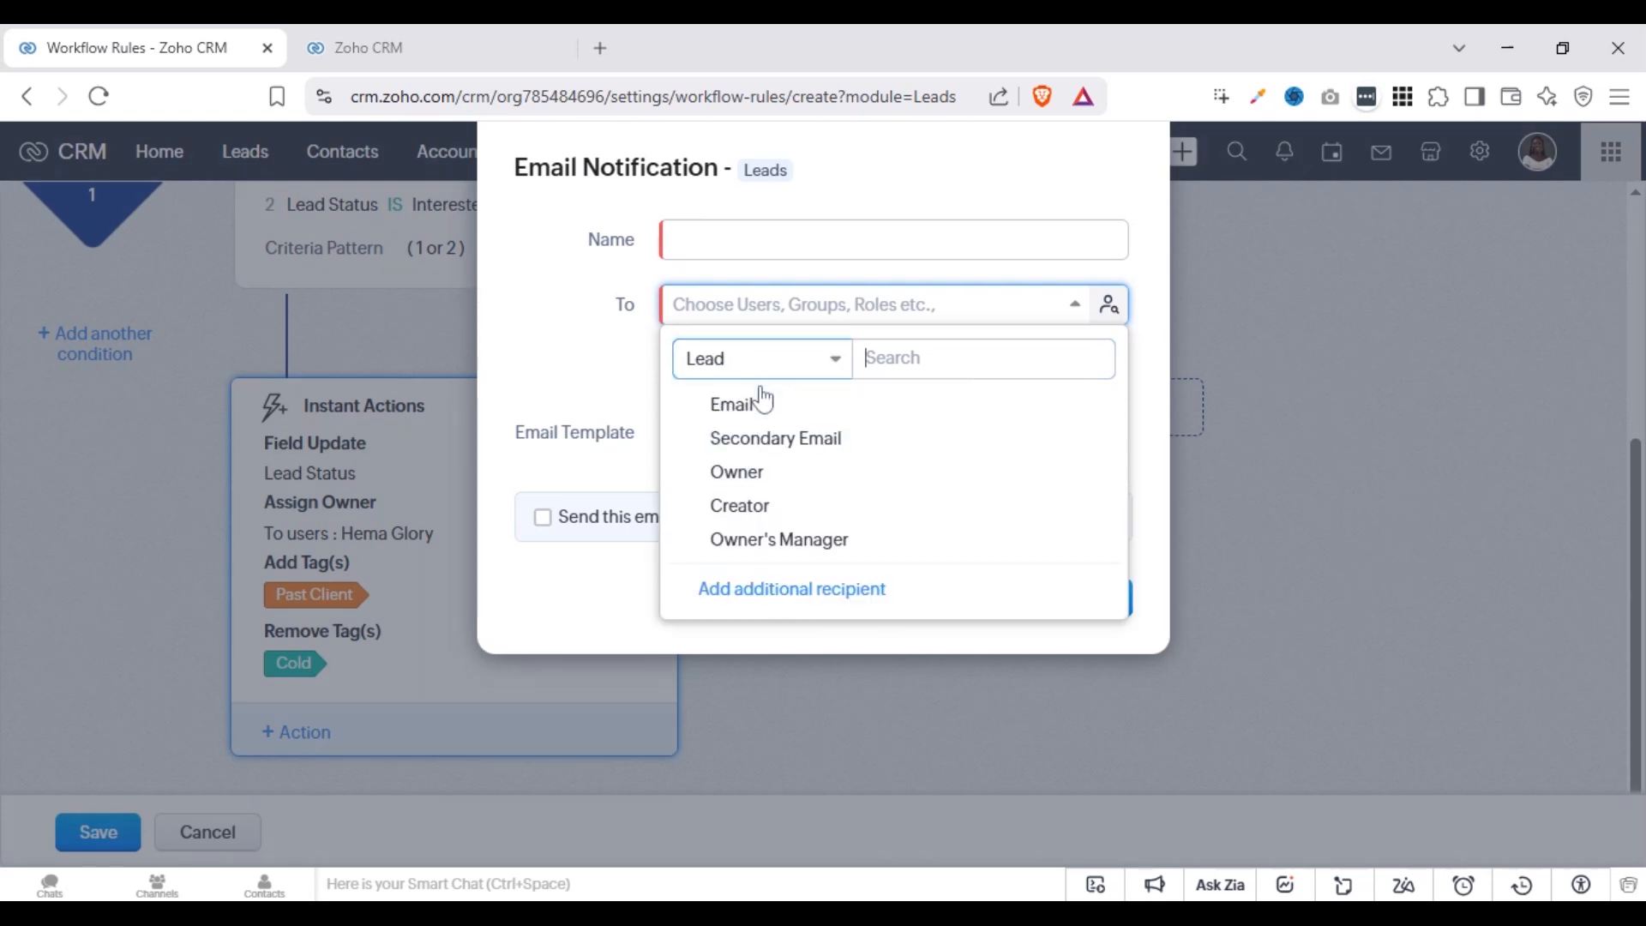
pyautogui.click(761, 225)
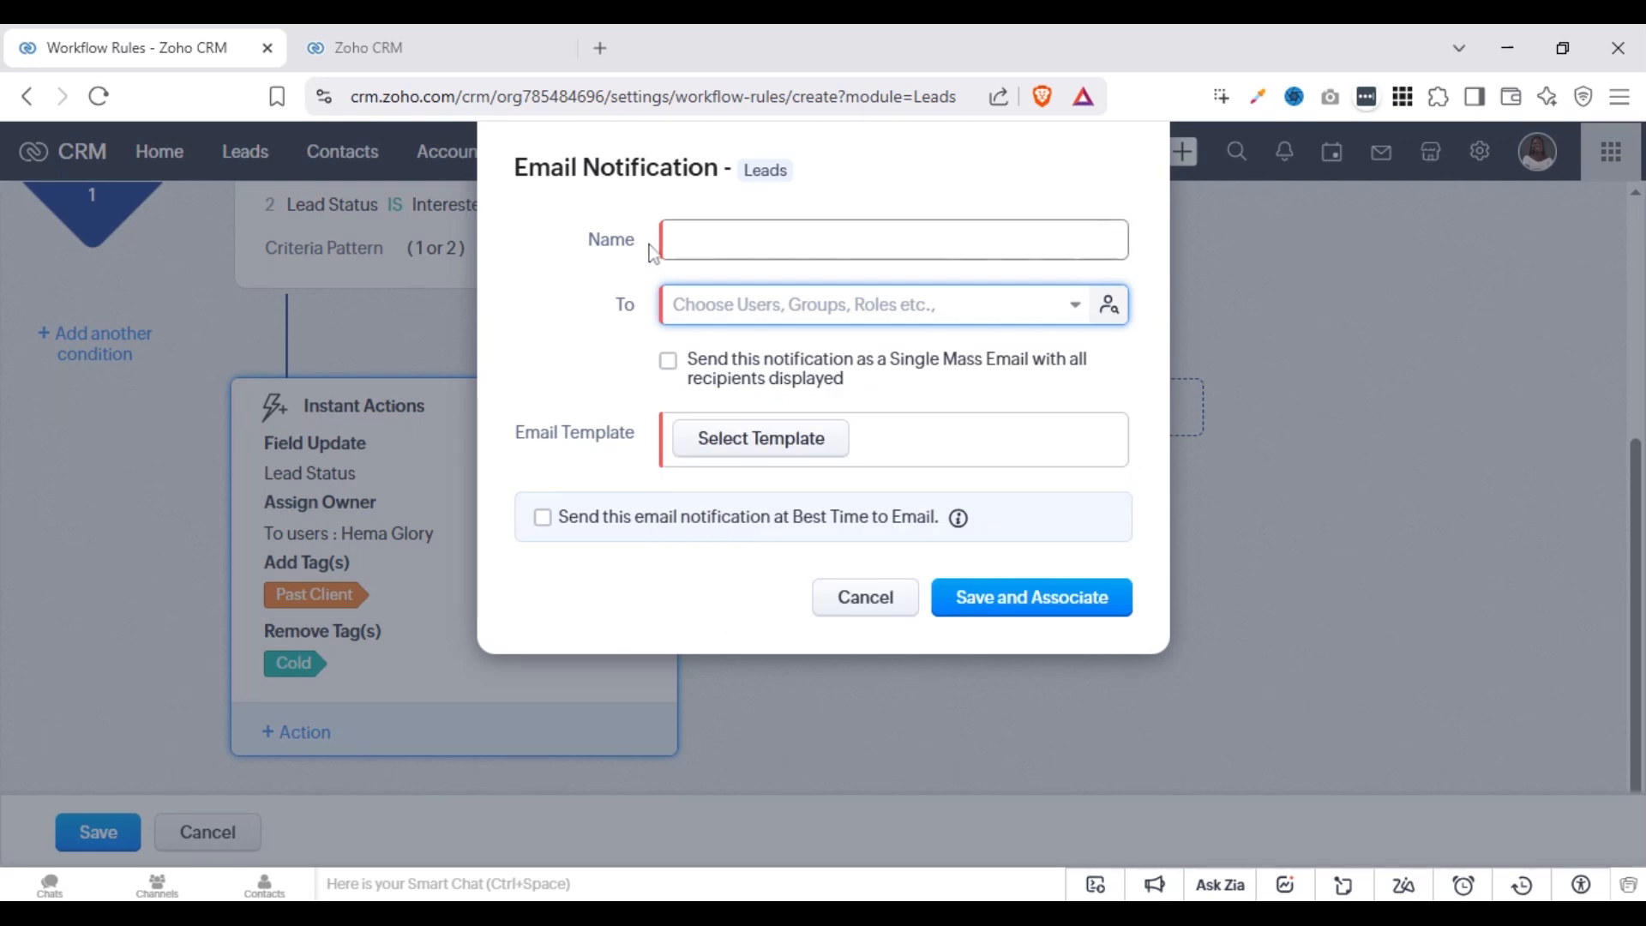
# Try sending the email notification at Best Time to Email, and discard the unnamed notification
pyautogui.click(673, 244)
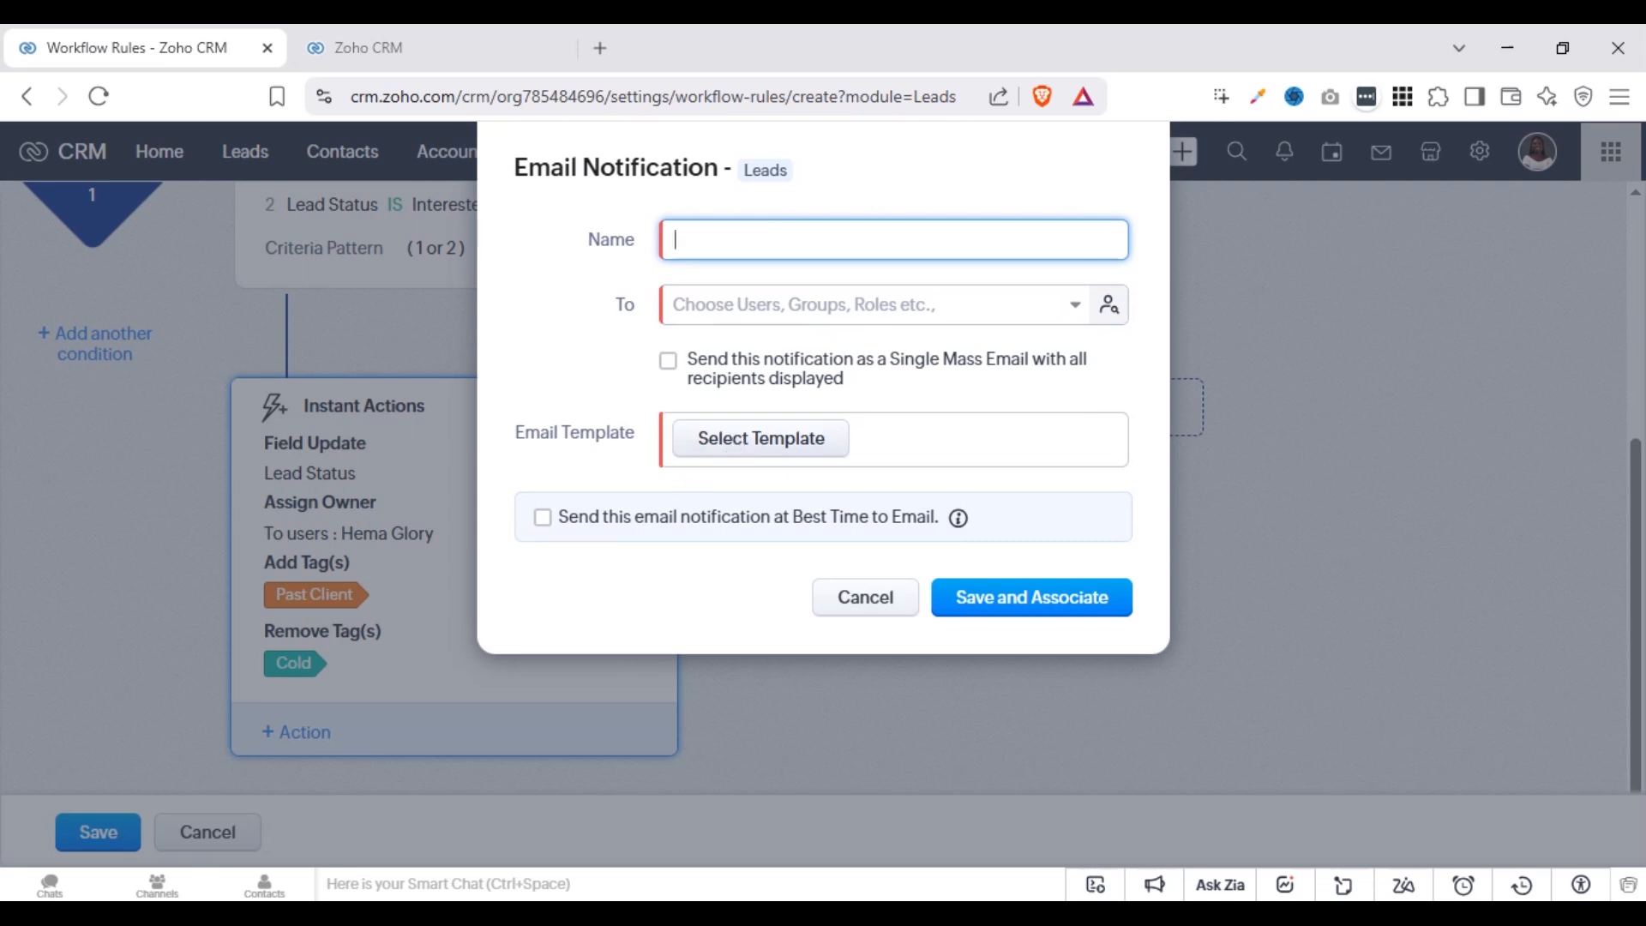
pyautogui.click(582, 523)
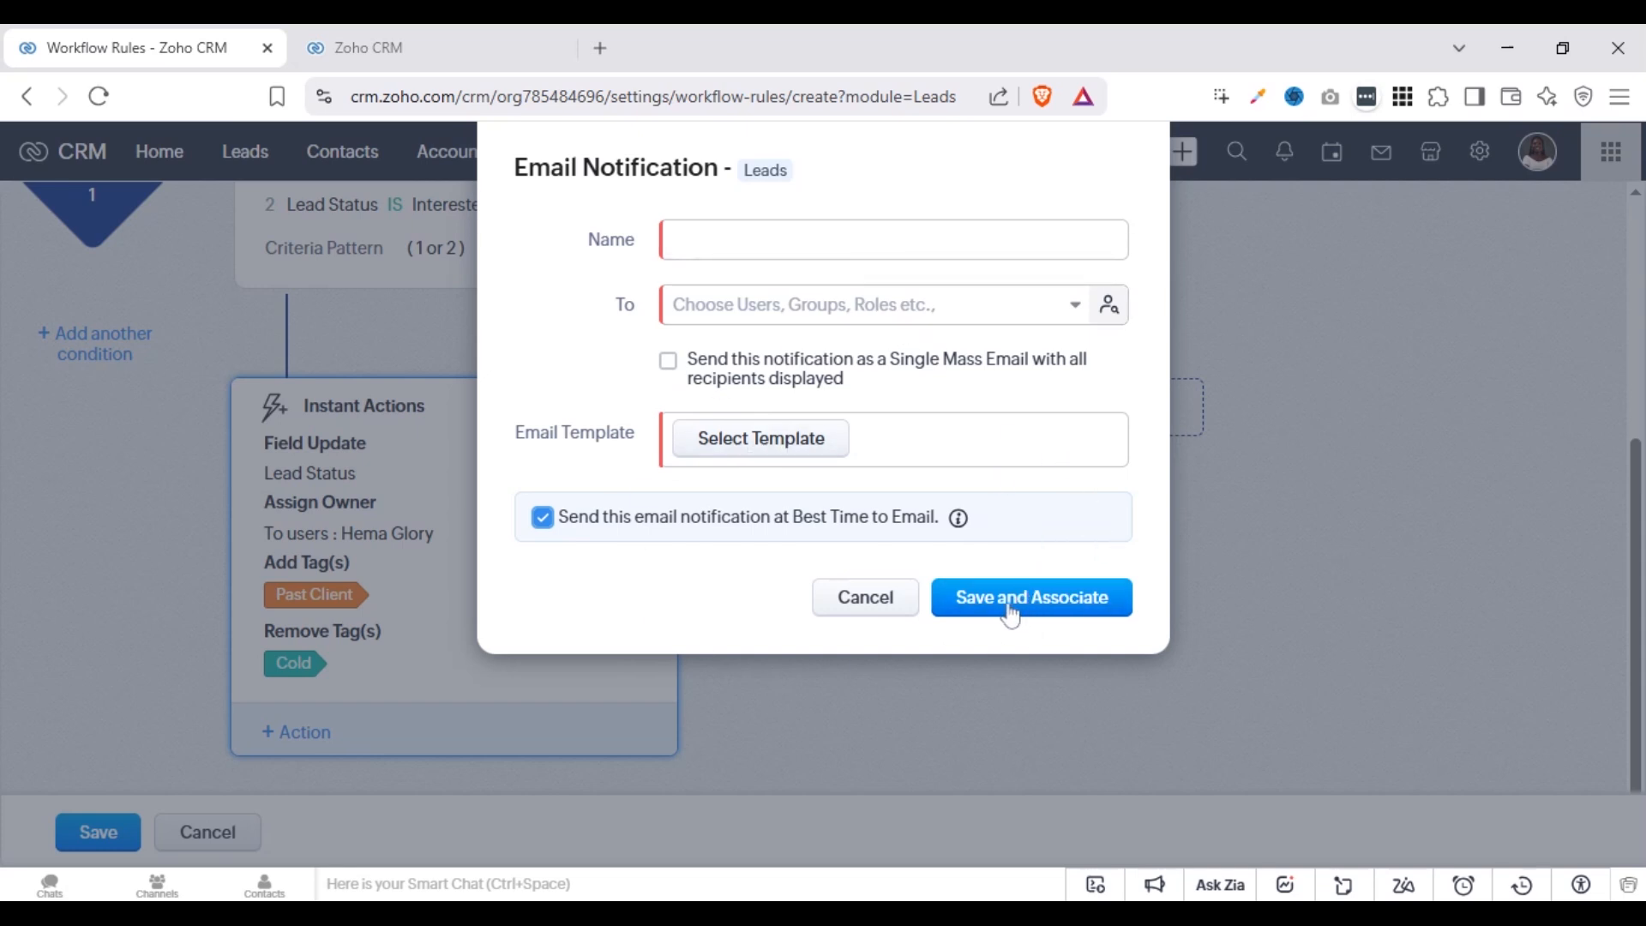
pyautogui.click(865, 612)
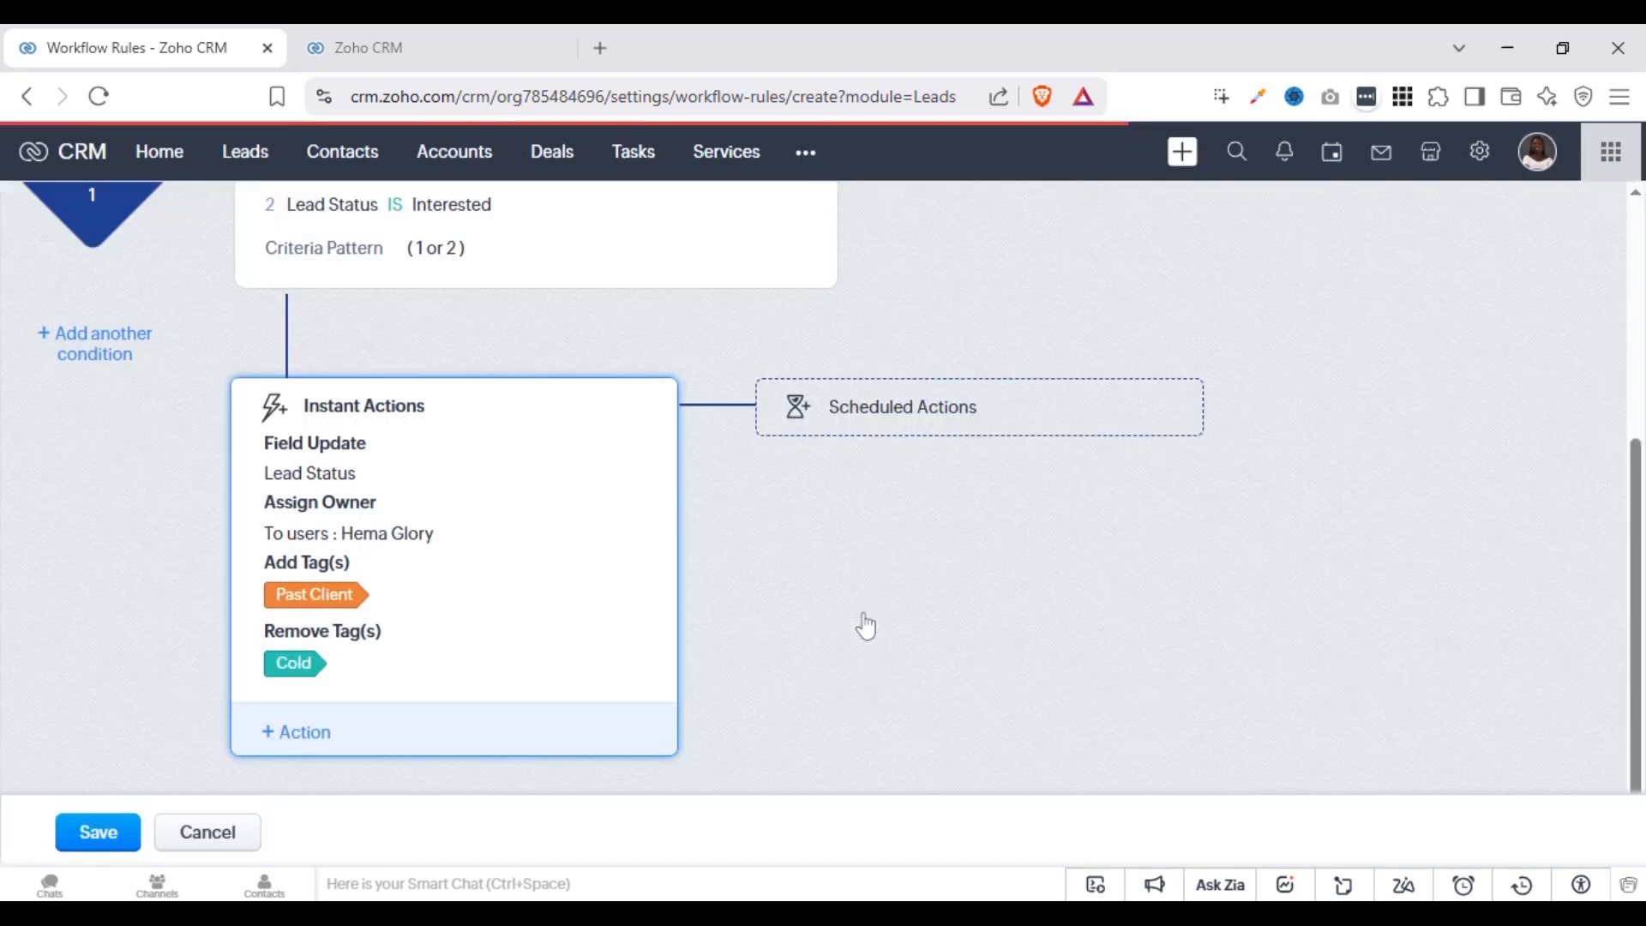
# Try an Assign Task instant action with the Follow up task, examine the form for creating a task, and discard the action
pyautogui.click(312, 744)
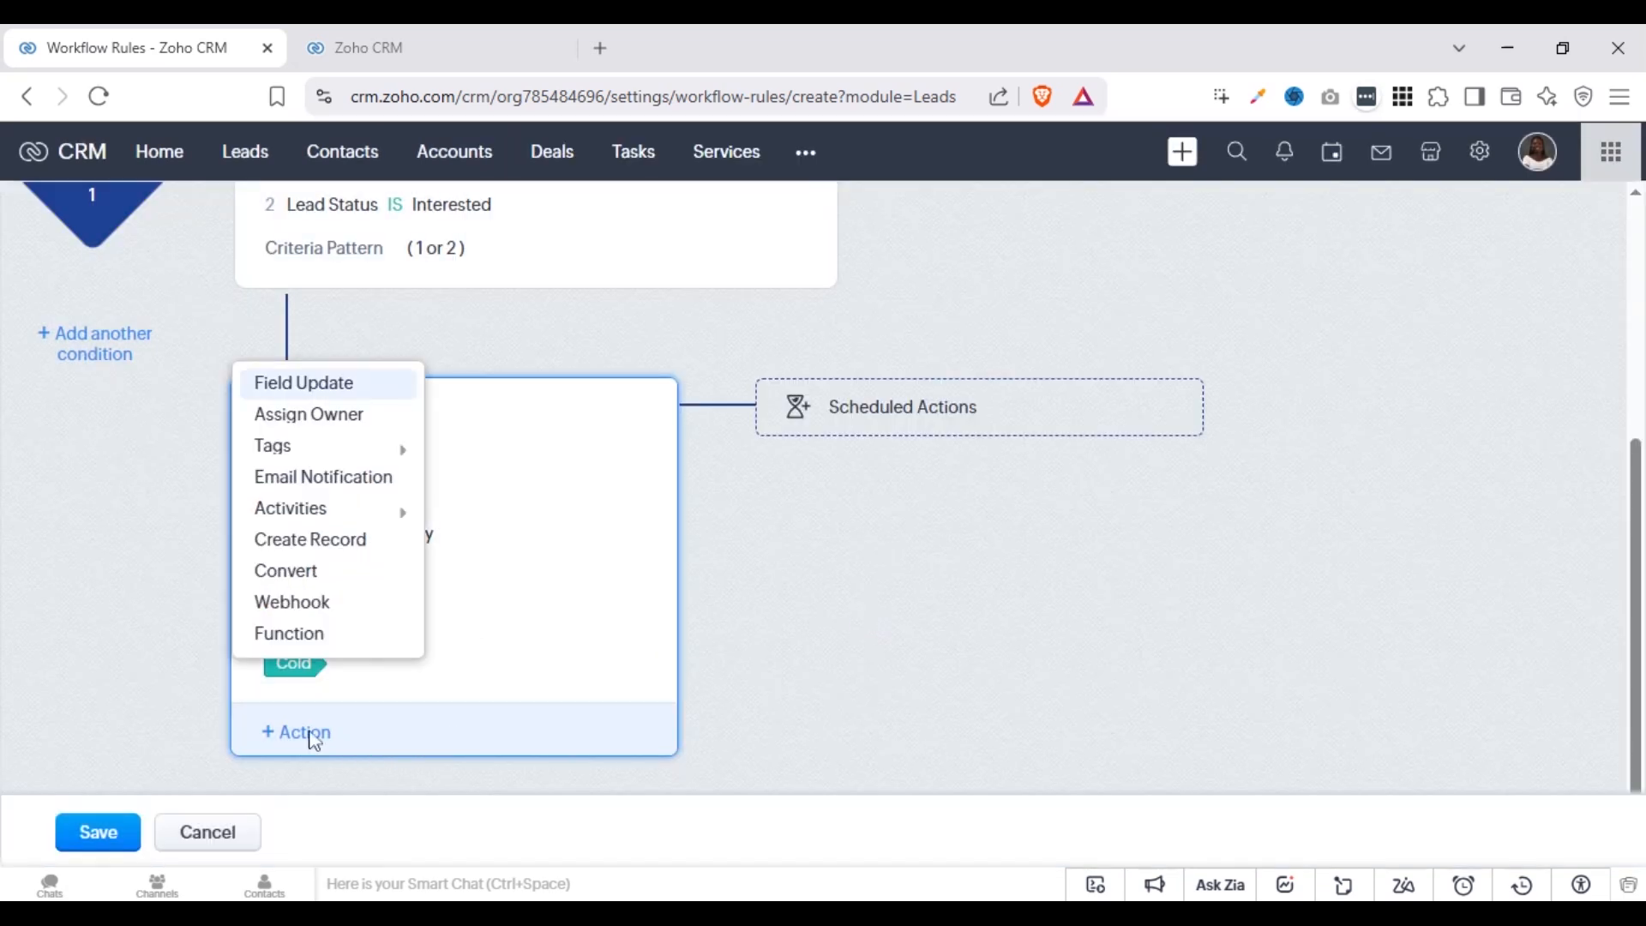
pyautogui.moveTo(320, 517)
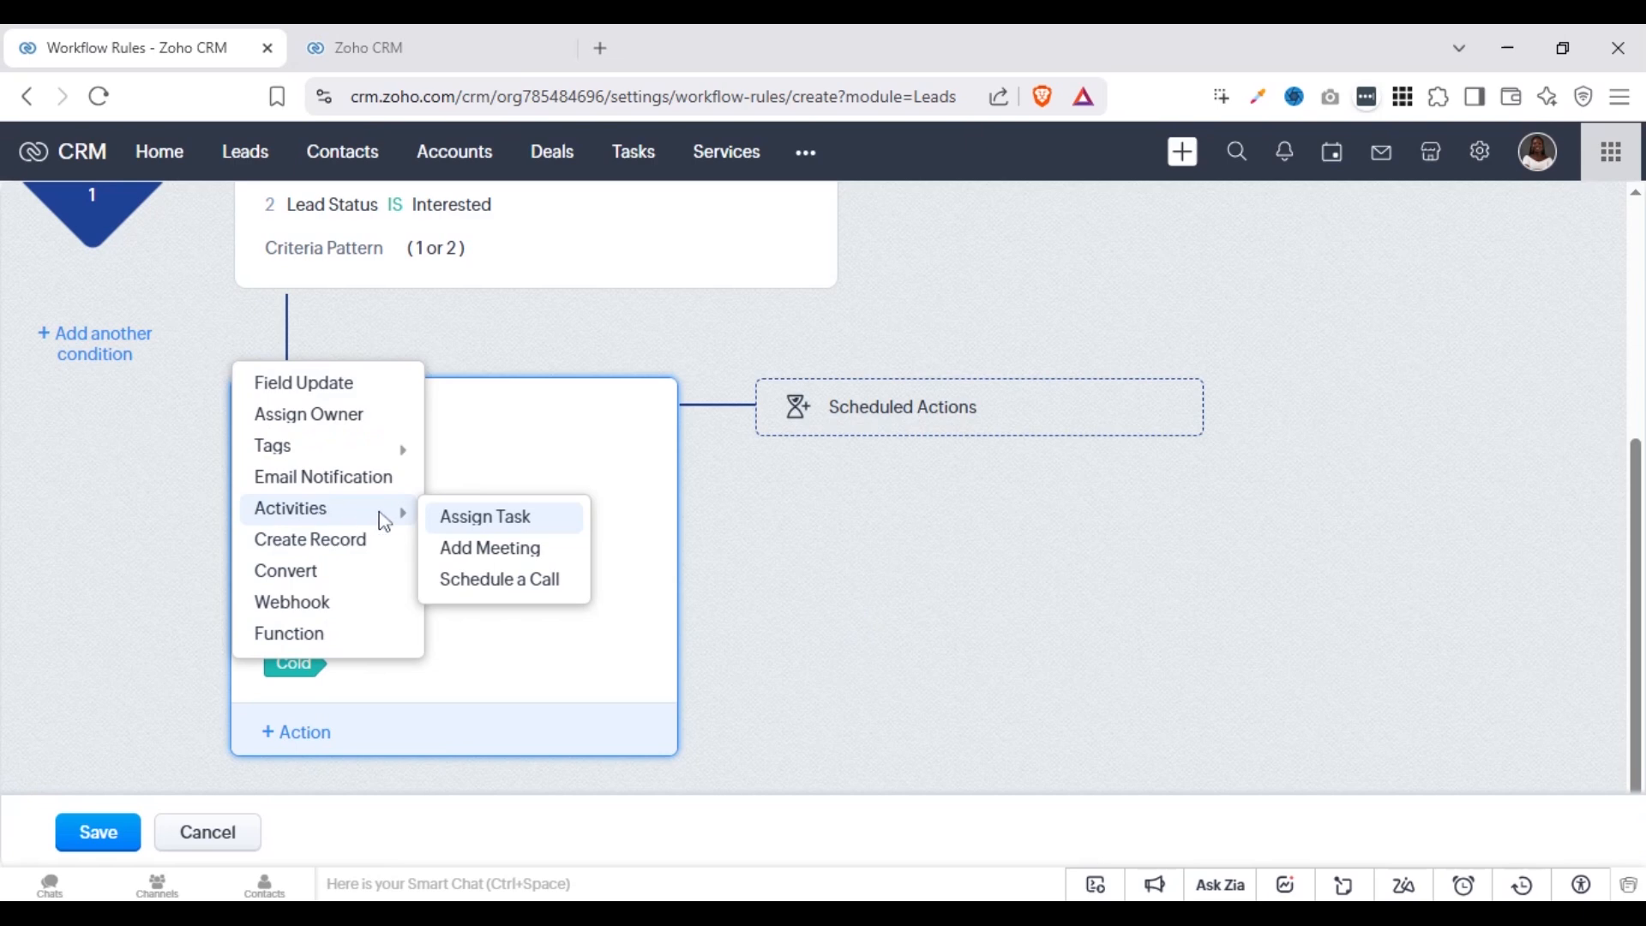
pyautogui.click(467, 517)
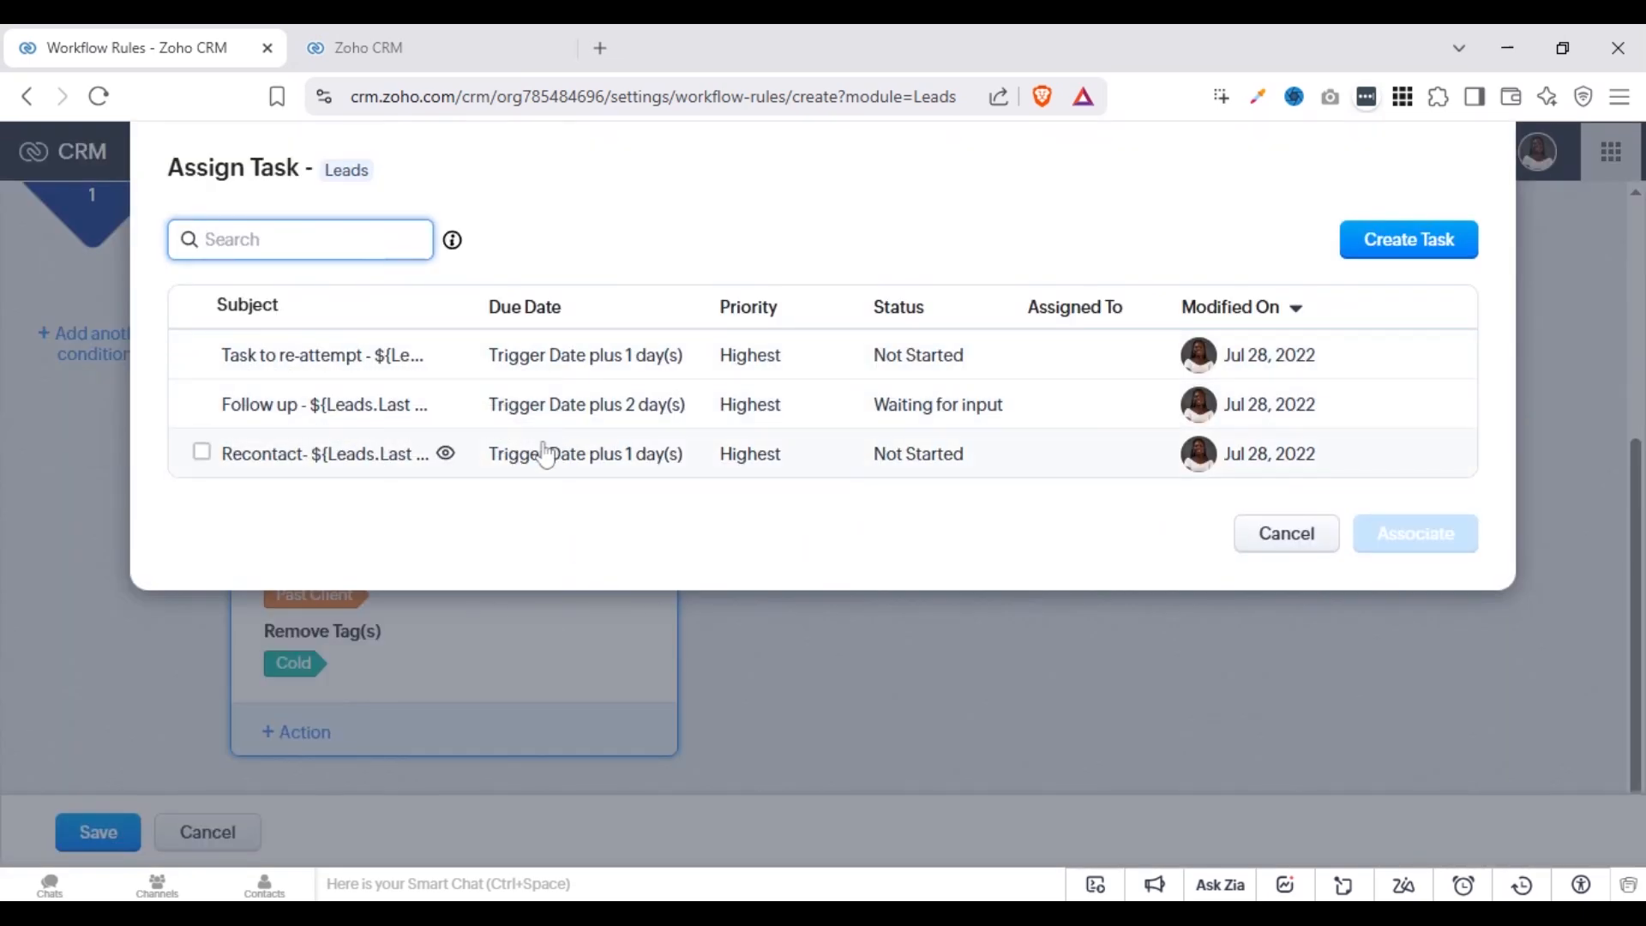
pyautogui.click(200, 404)
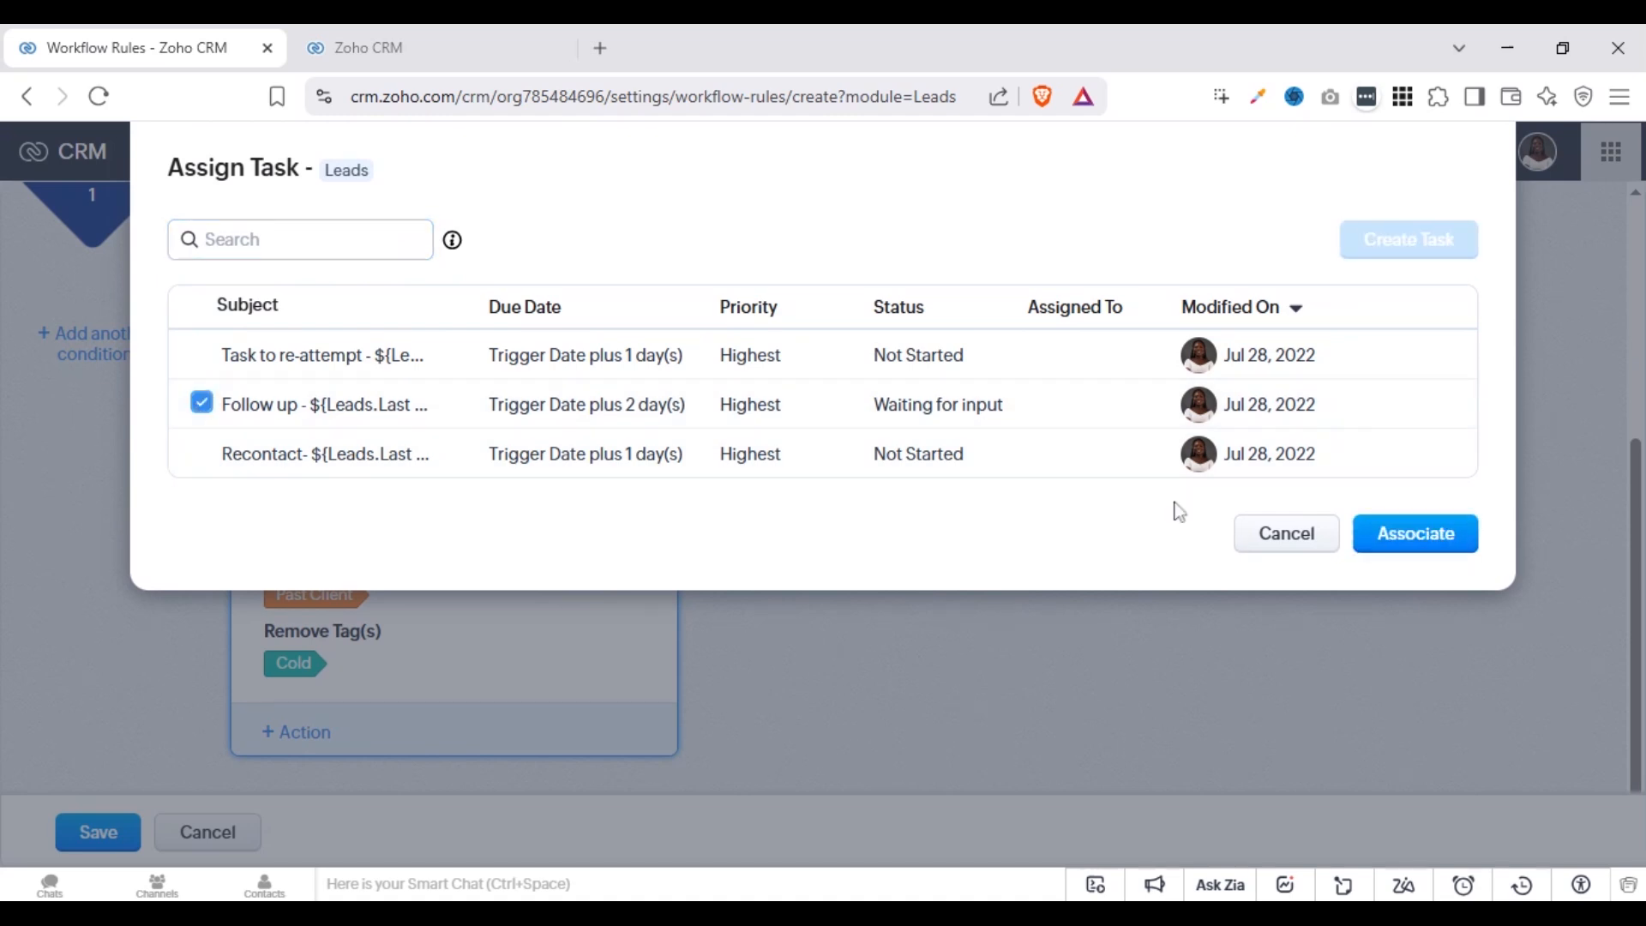
pyautogui.click(202, 403)
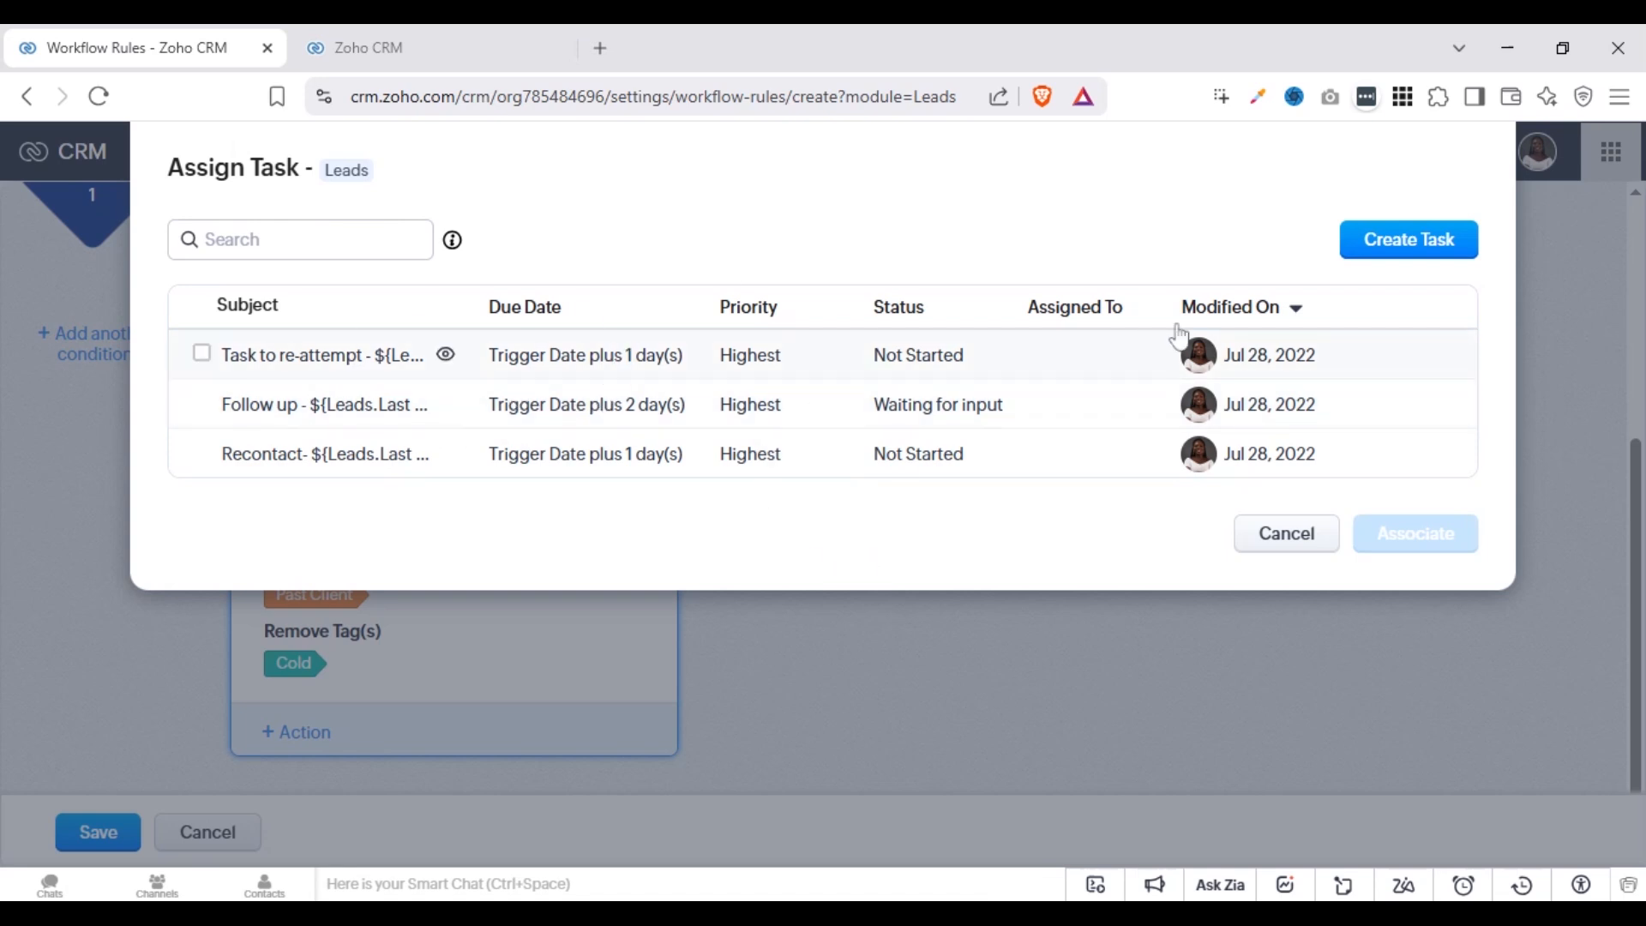
pyautogui.click(1404, 254)
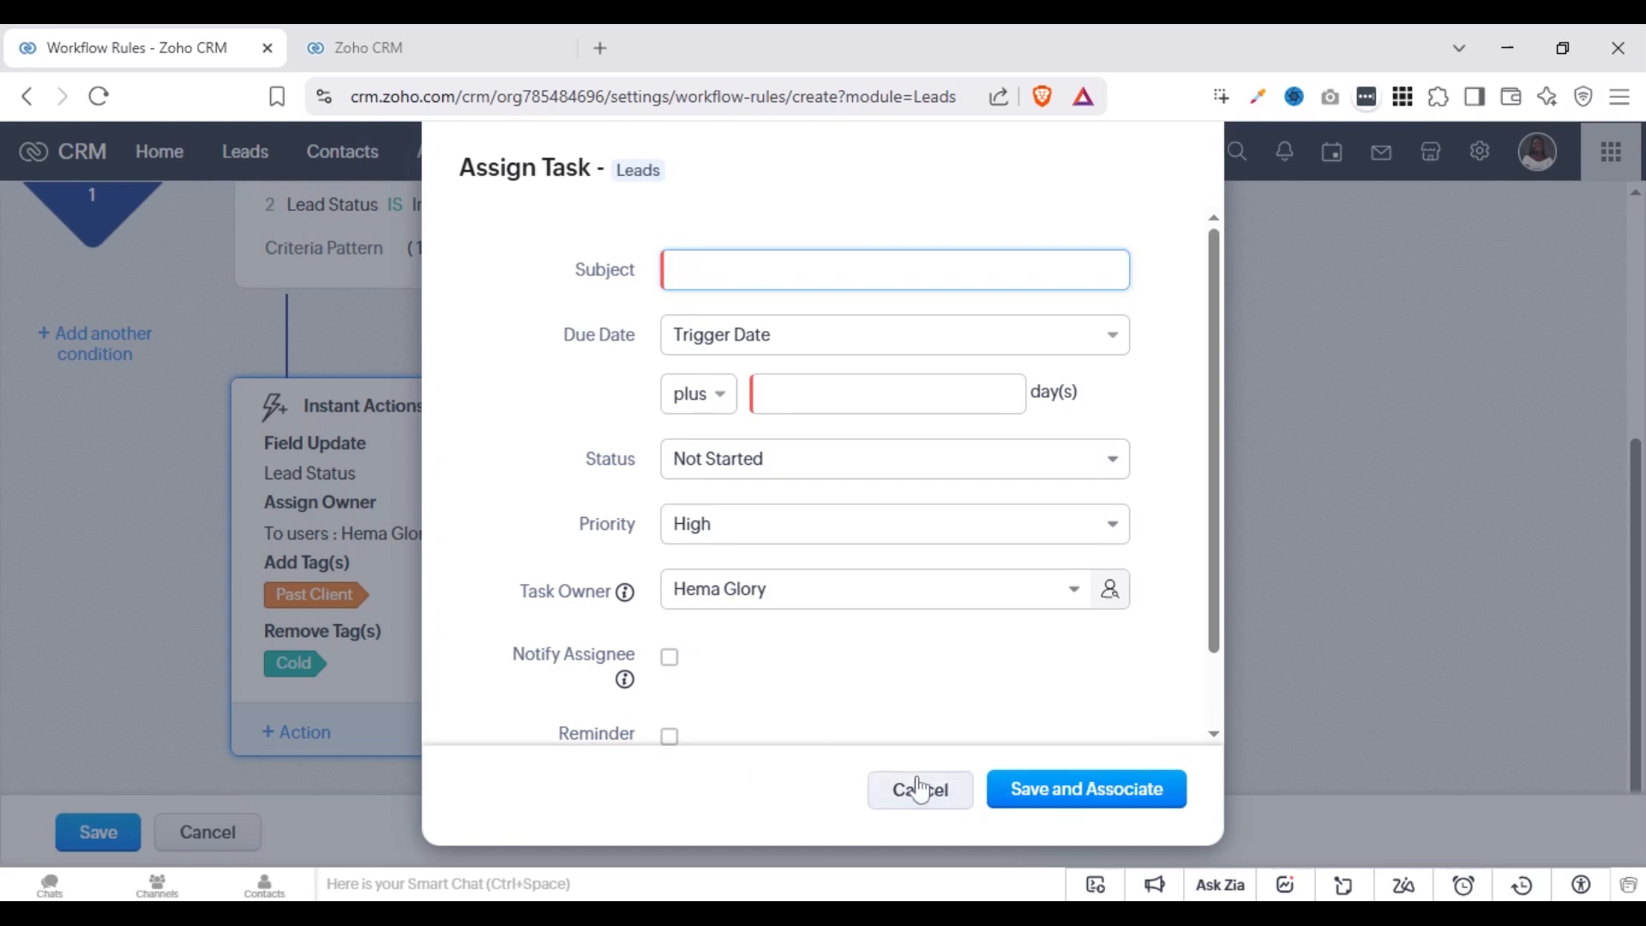
pyautogui.click(944, 788)
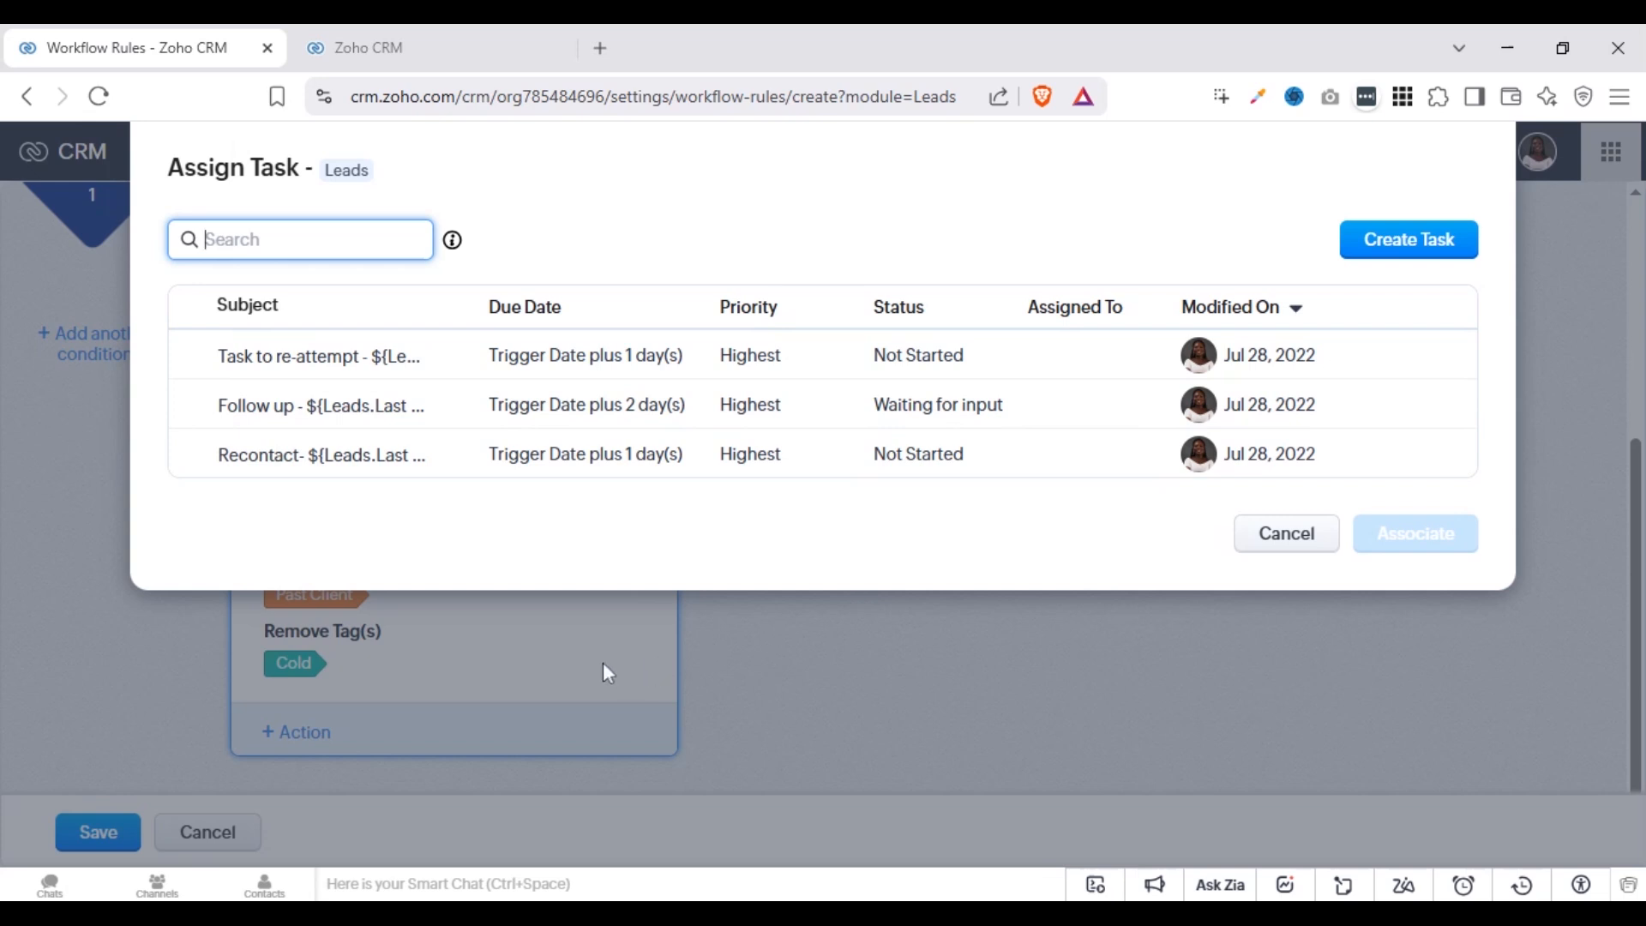
pyautogui.click(1290, 539)
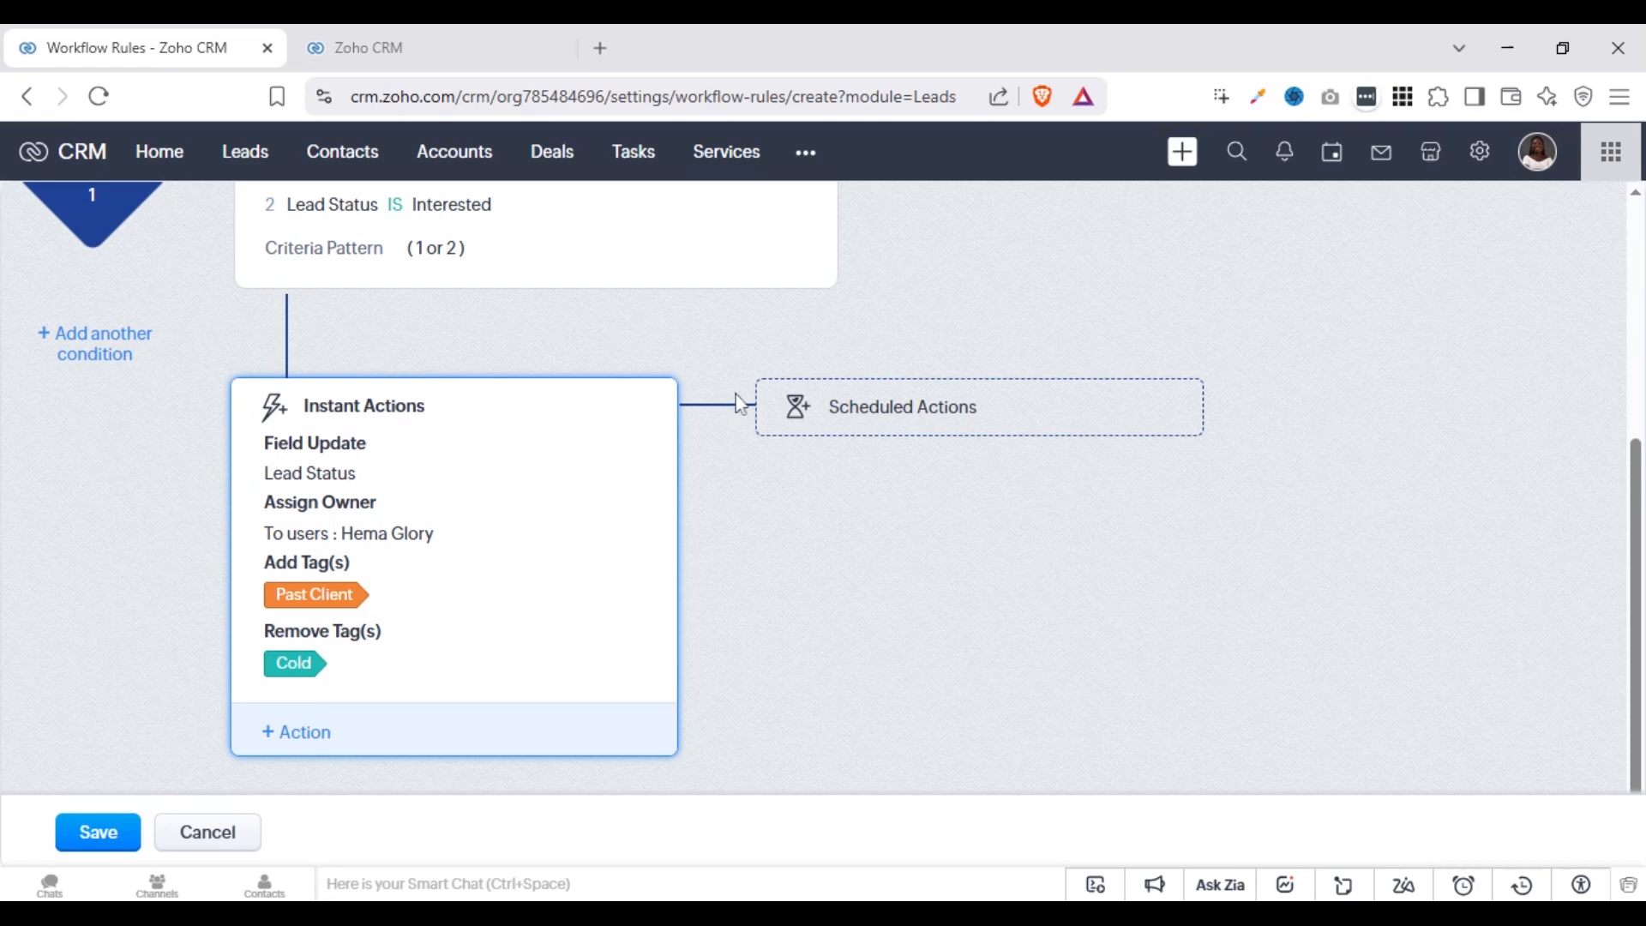
# Examine the form for adding a meeting as an instant action, and discard the unsaved meeting
pyautogui.click(302, 730)
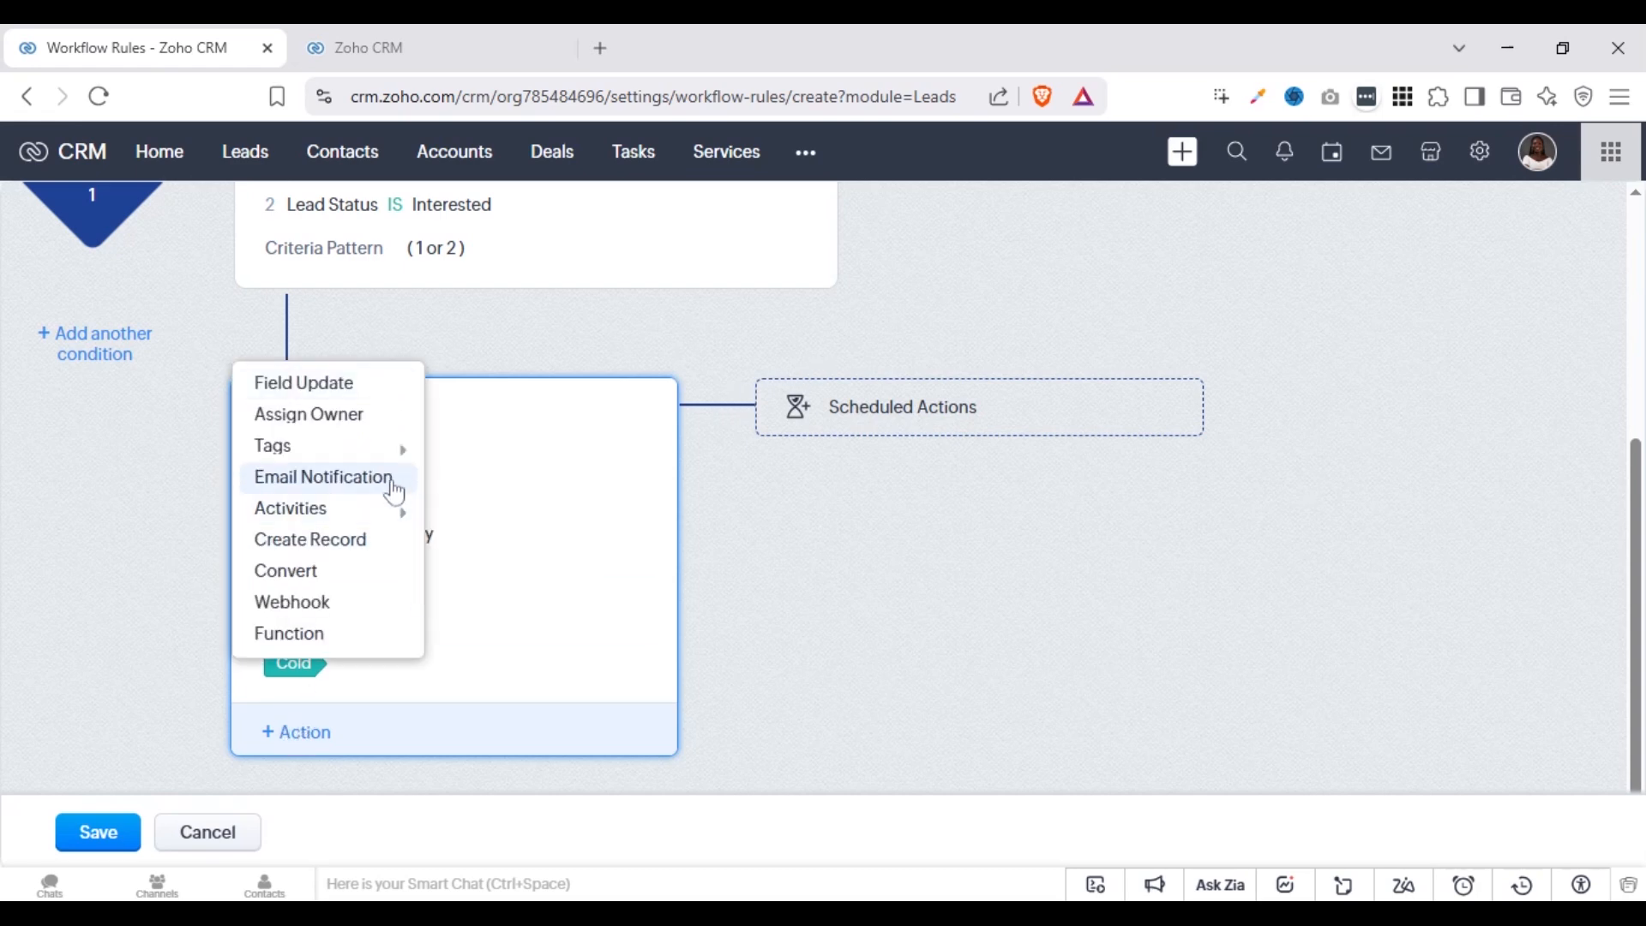
pyautogui.moveTo(397, 513)
pyautogui.click(481, 550)
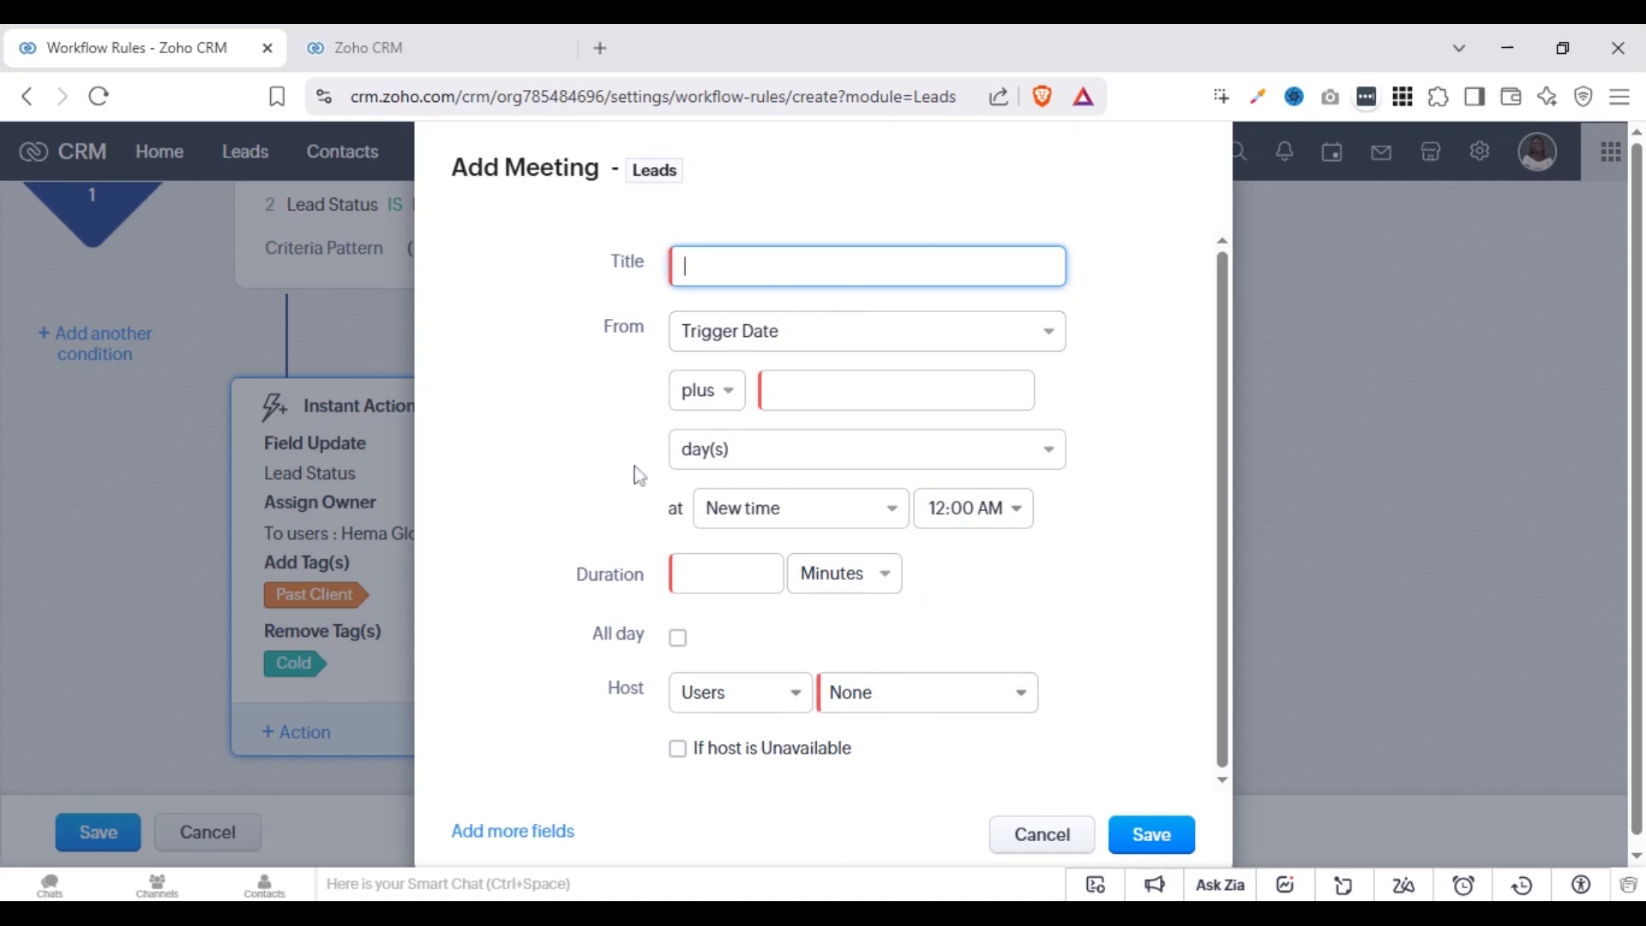
pyautogui.click(884, 392)
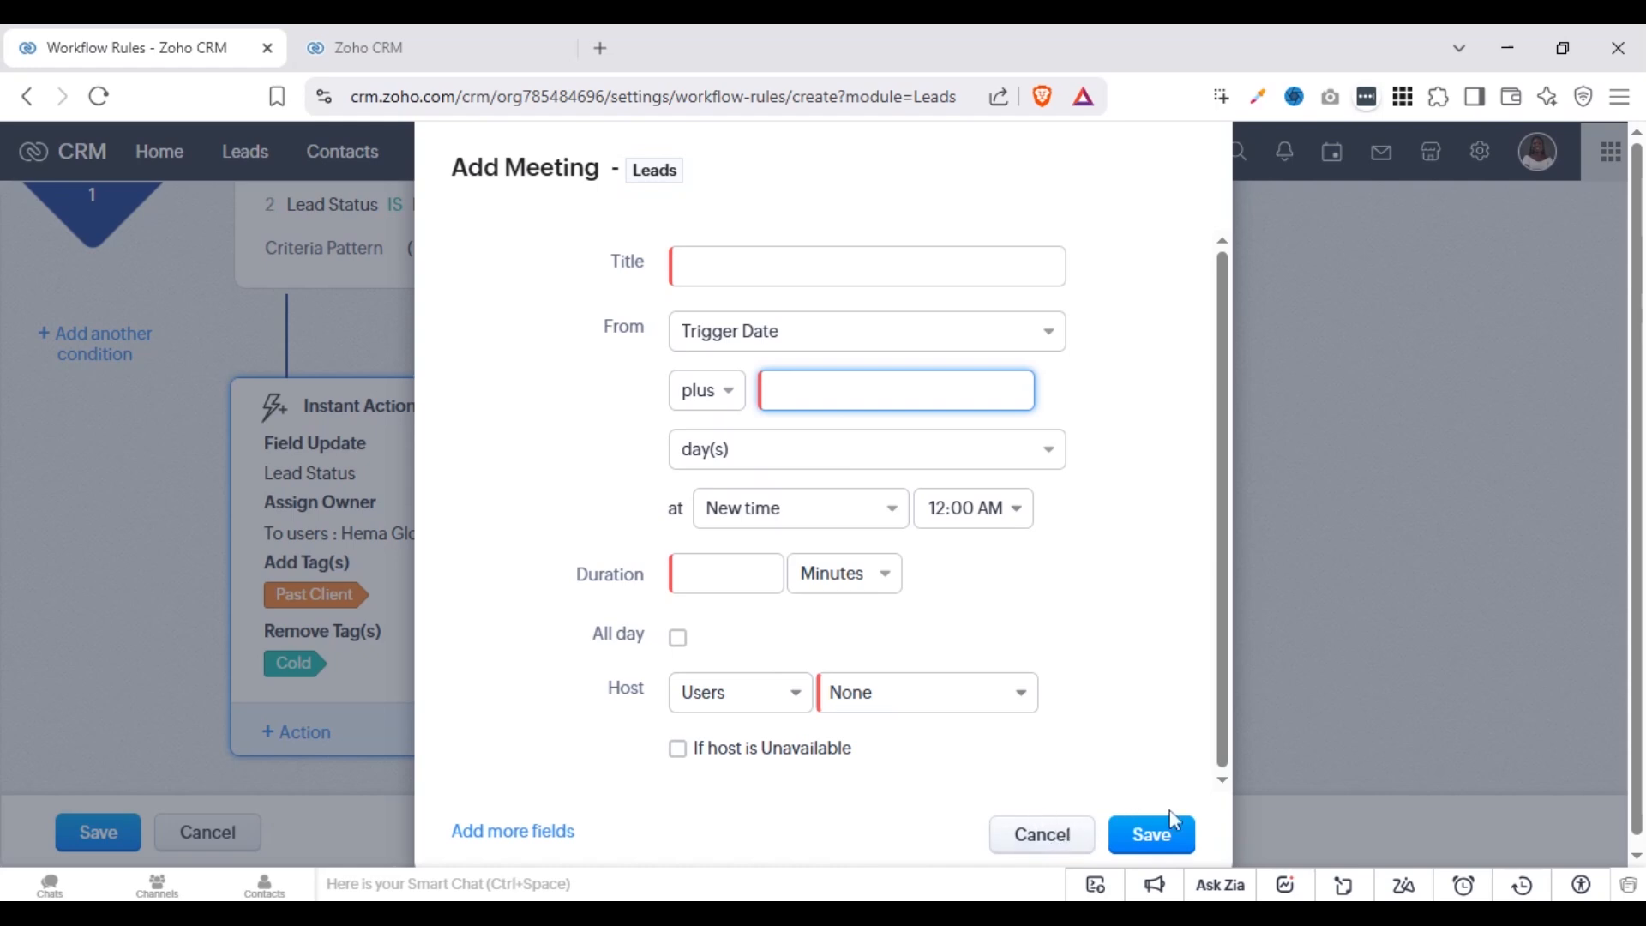
pyautogui.click(1076, 839)
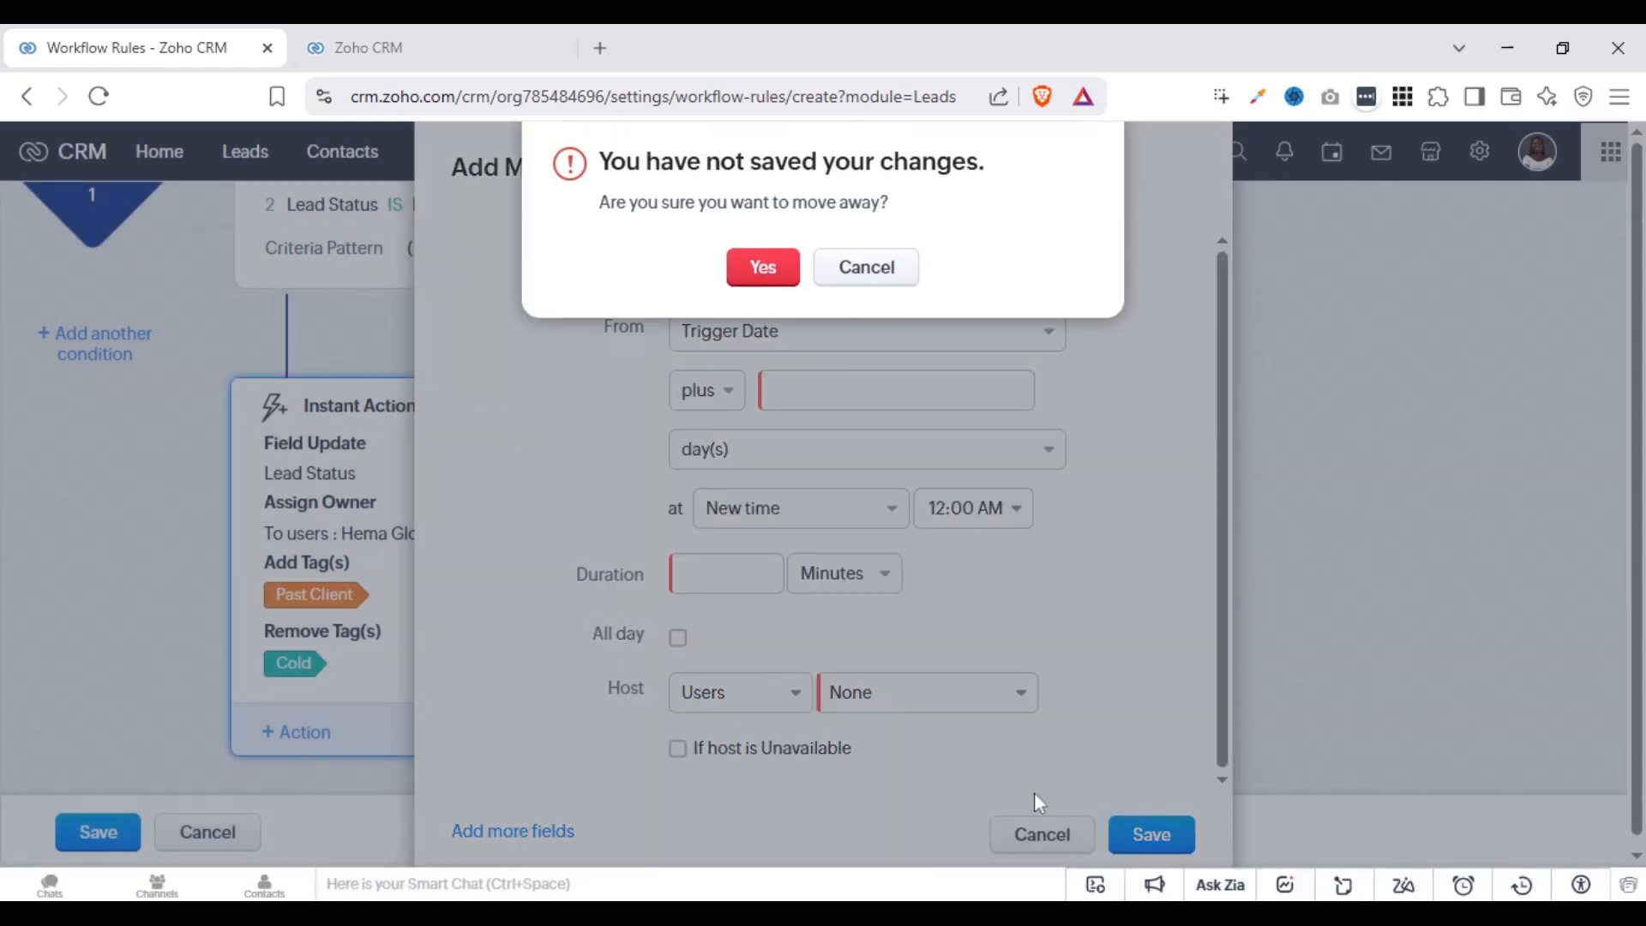
pyautogui.click(761, 267)
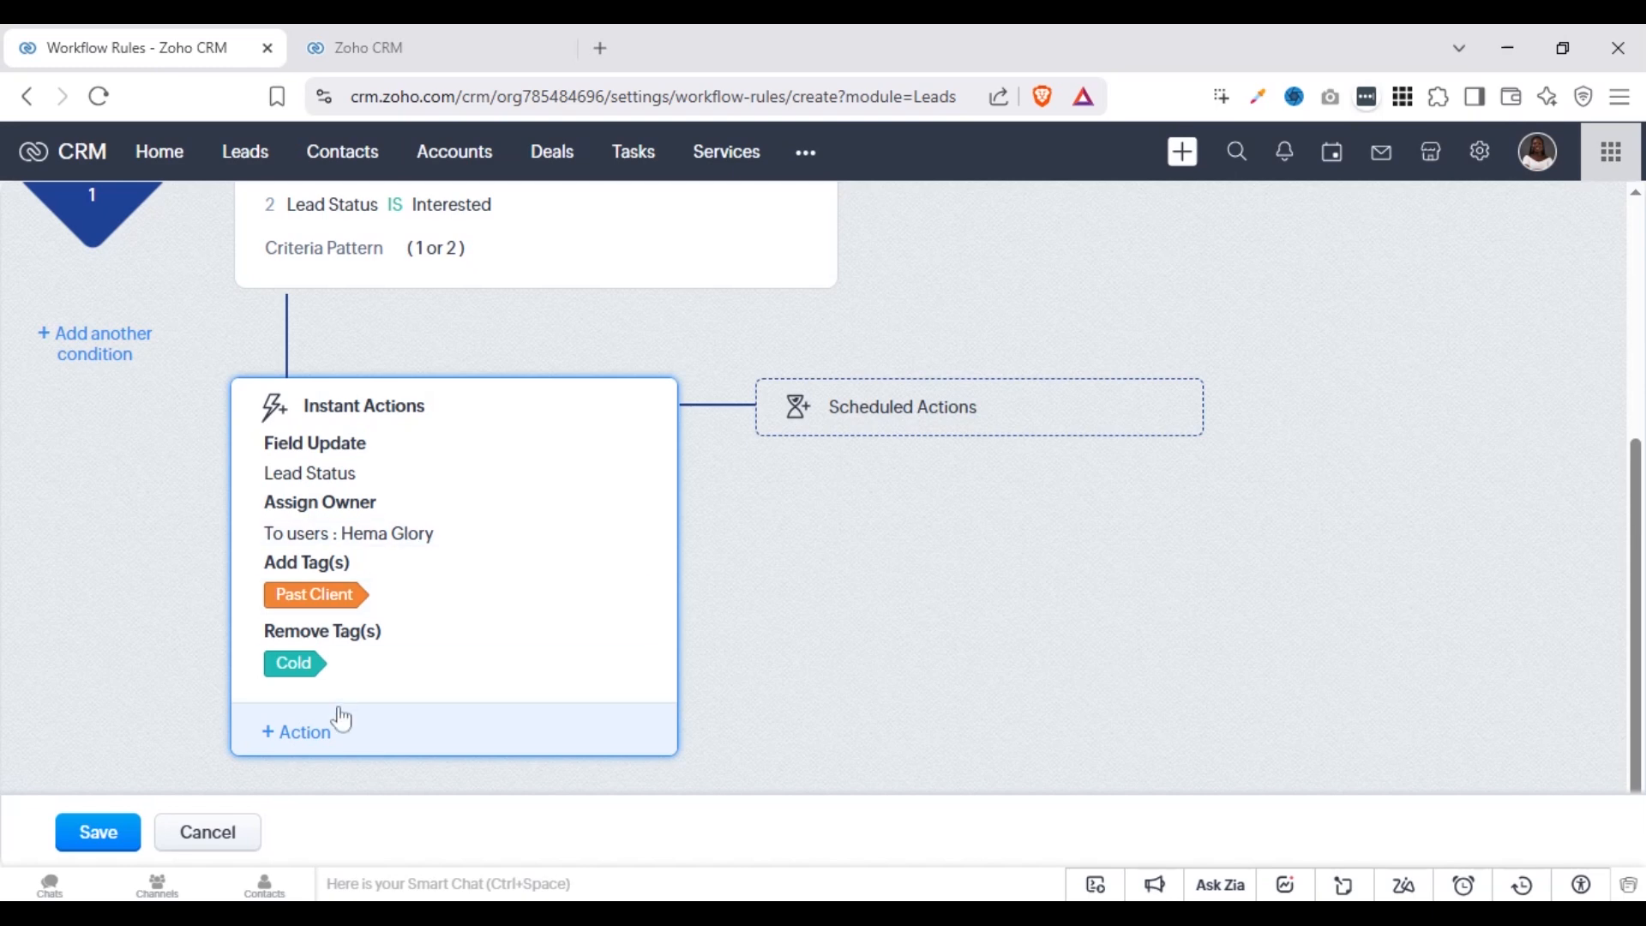
# Try a Create Record instant action for the Deals module named with the Company merge field, examine the stage options, and discard it
pyautogui.click(310, 734)
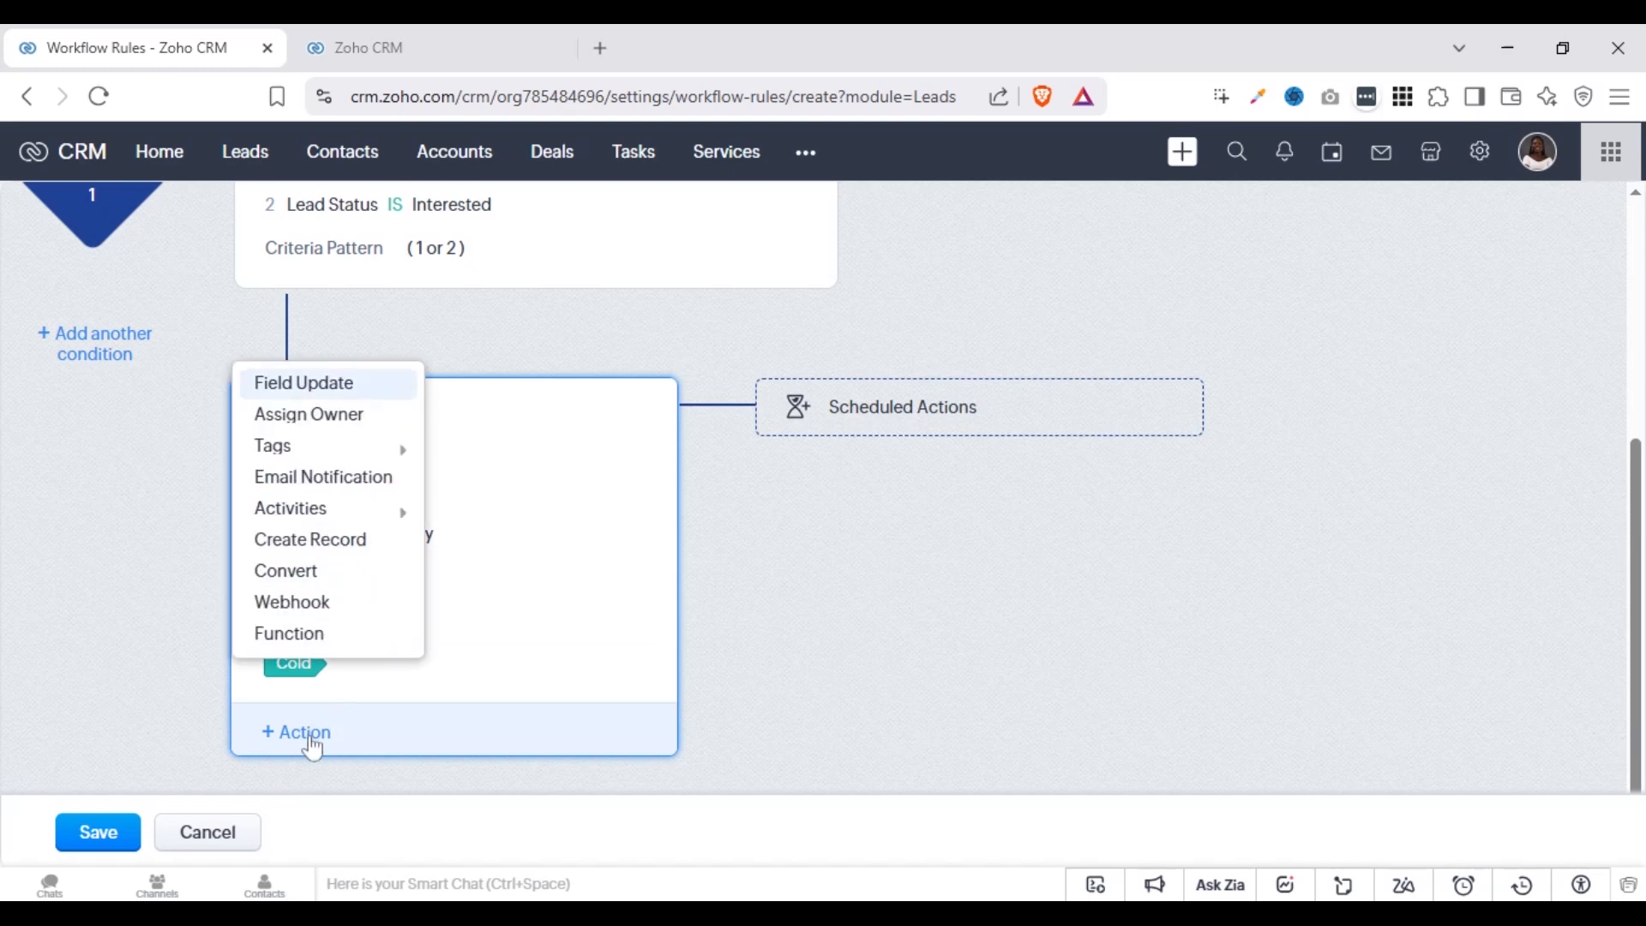
pyautogui.click(313, 549)
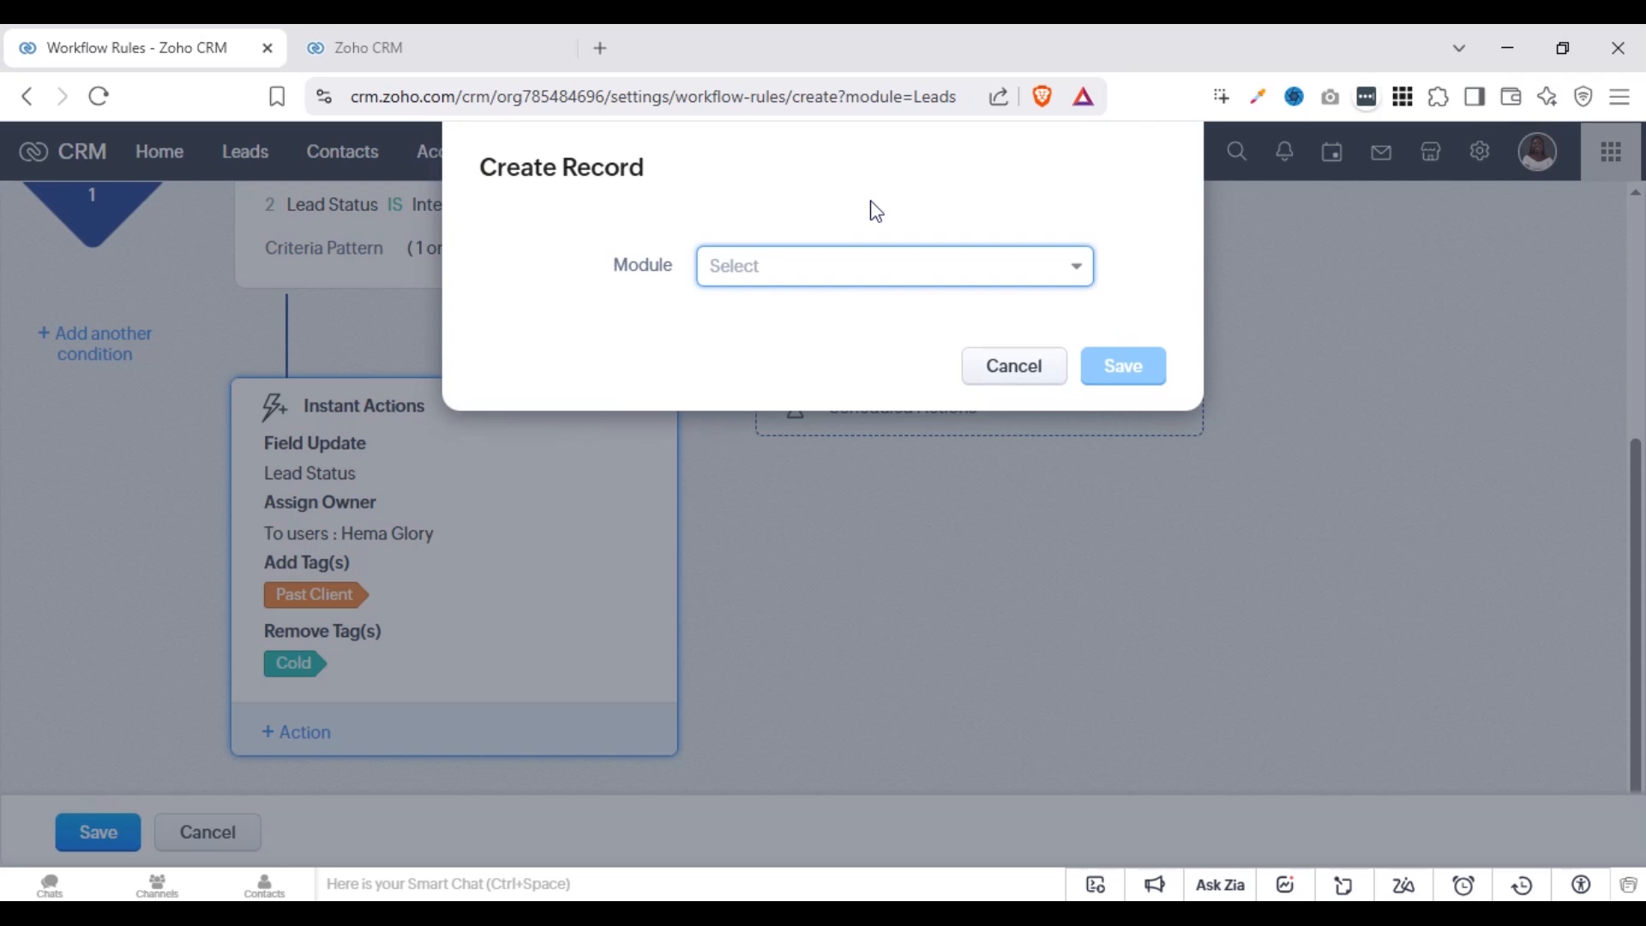
pyautogui.click(960, 273)
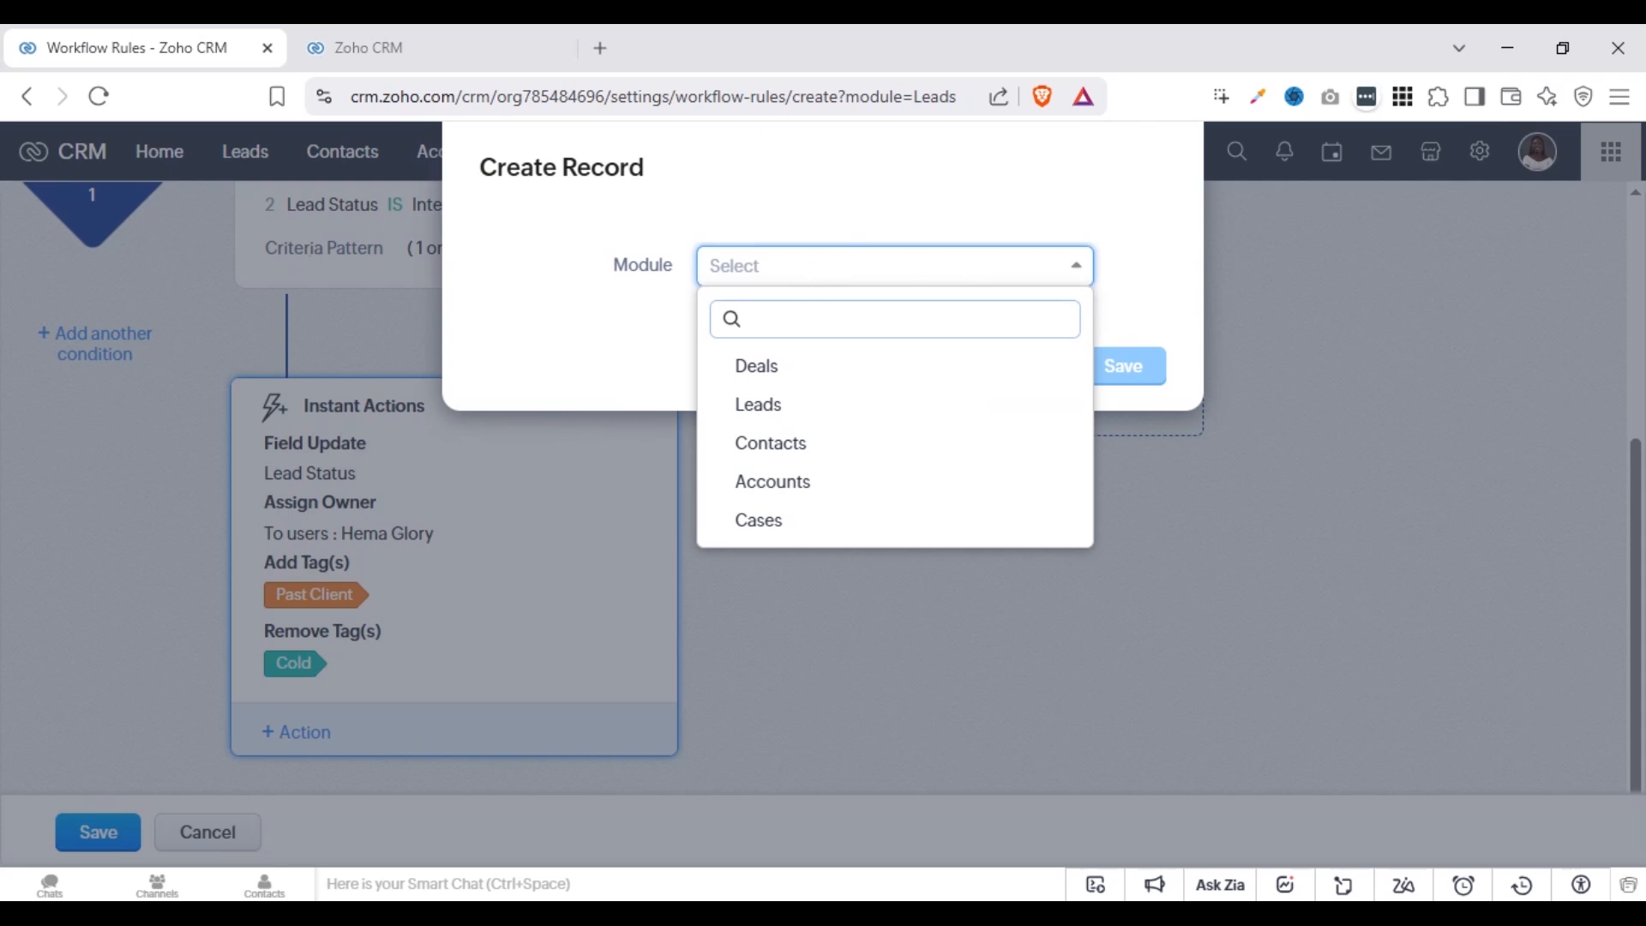
pyautogui.click(812, 376)
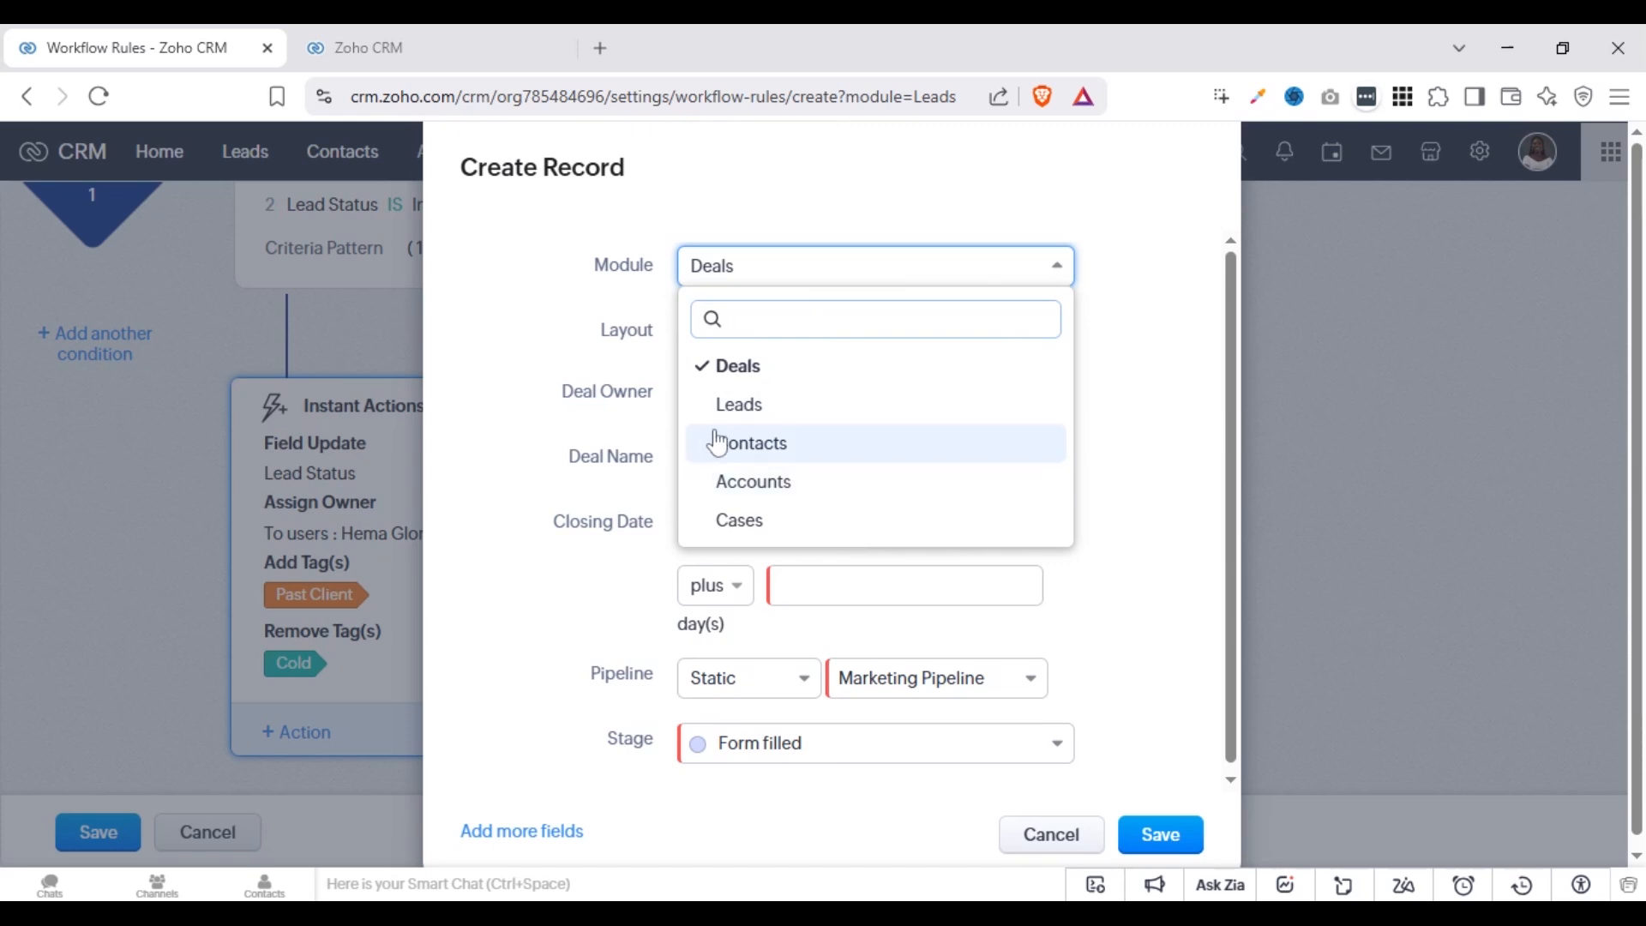
pyautogui.click(590, 337)
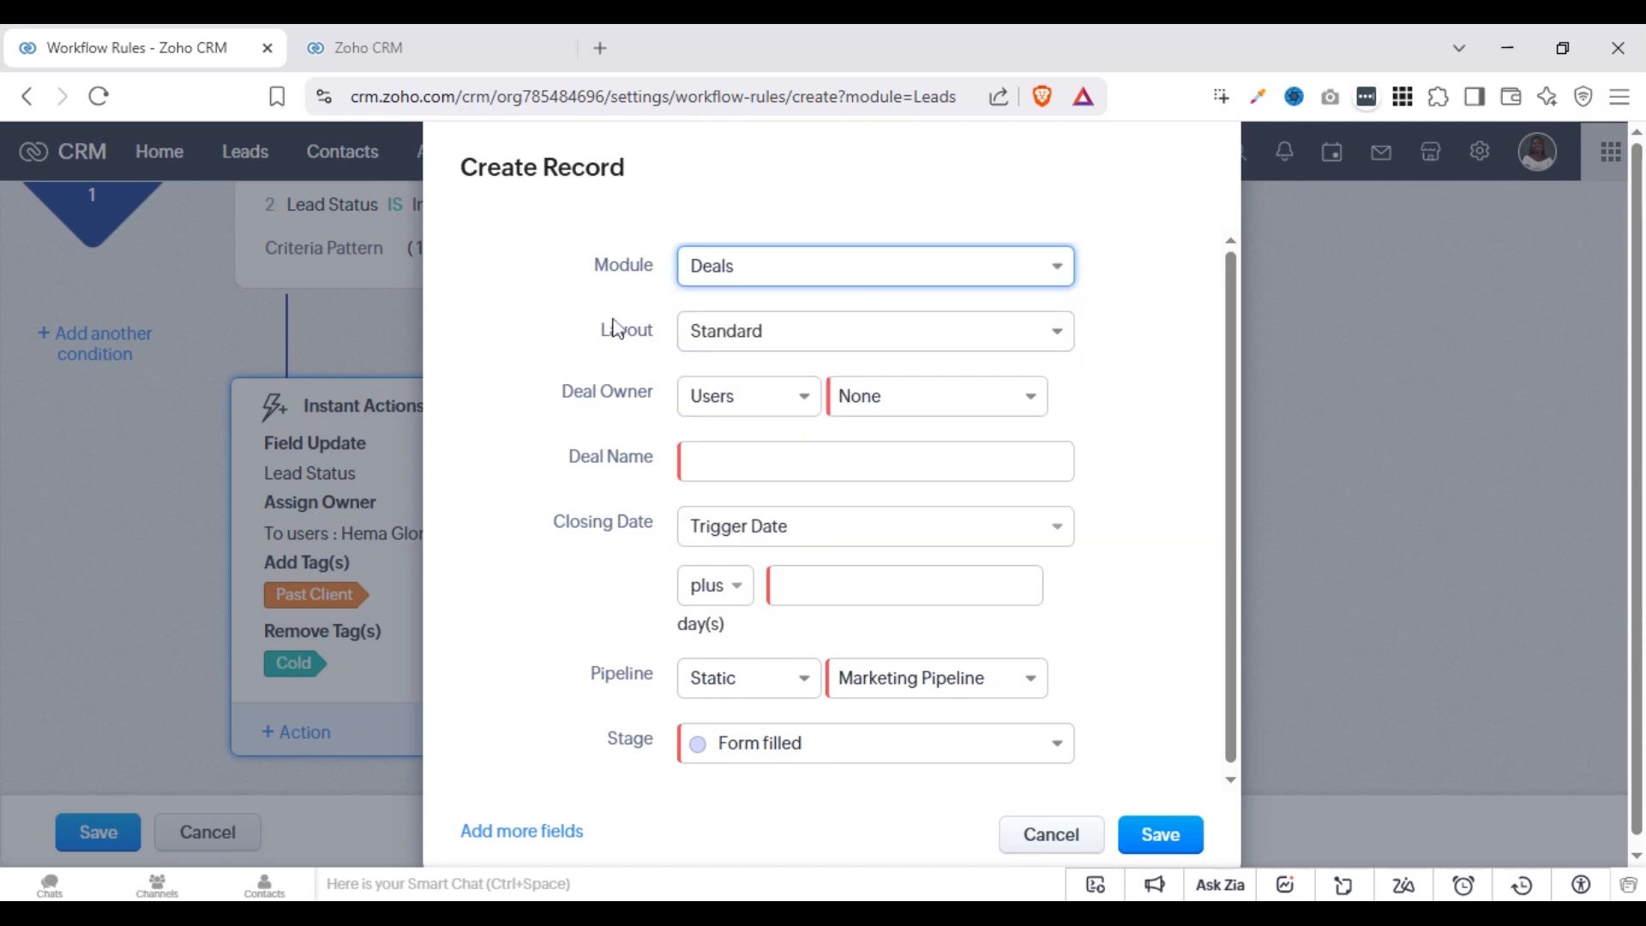
pyautogui.click(943, 461)
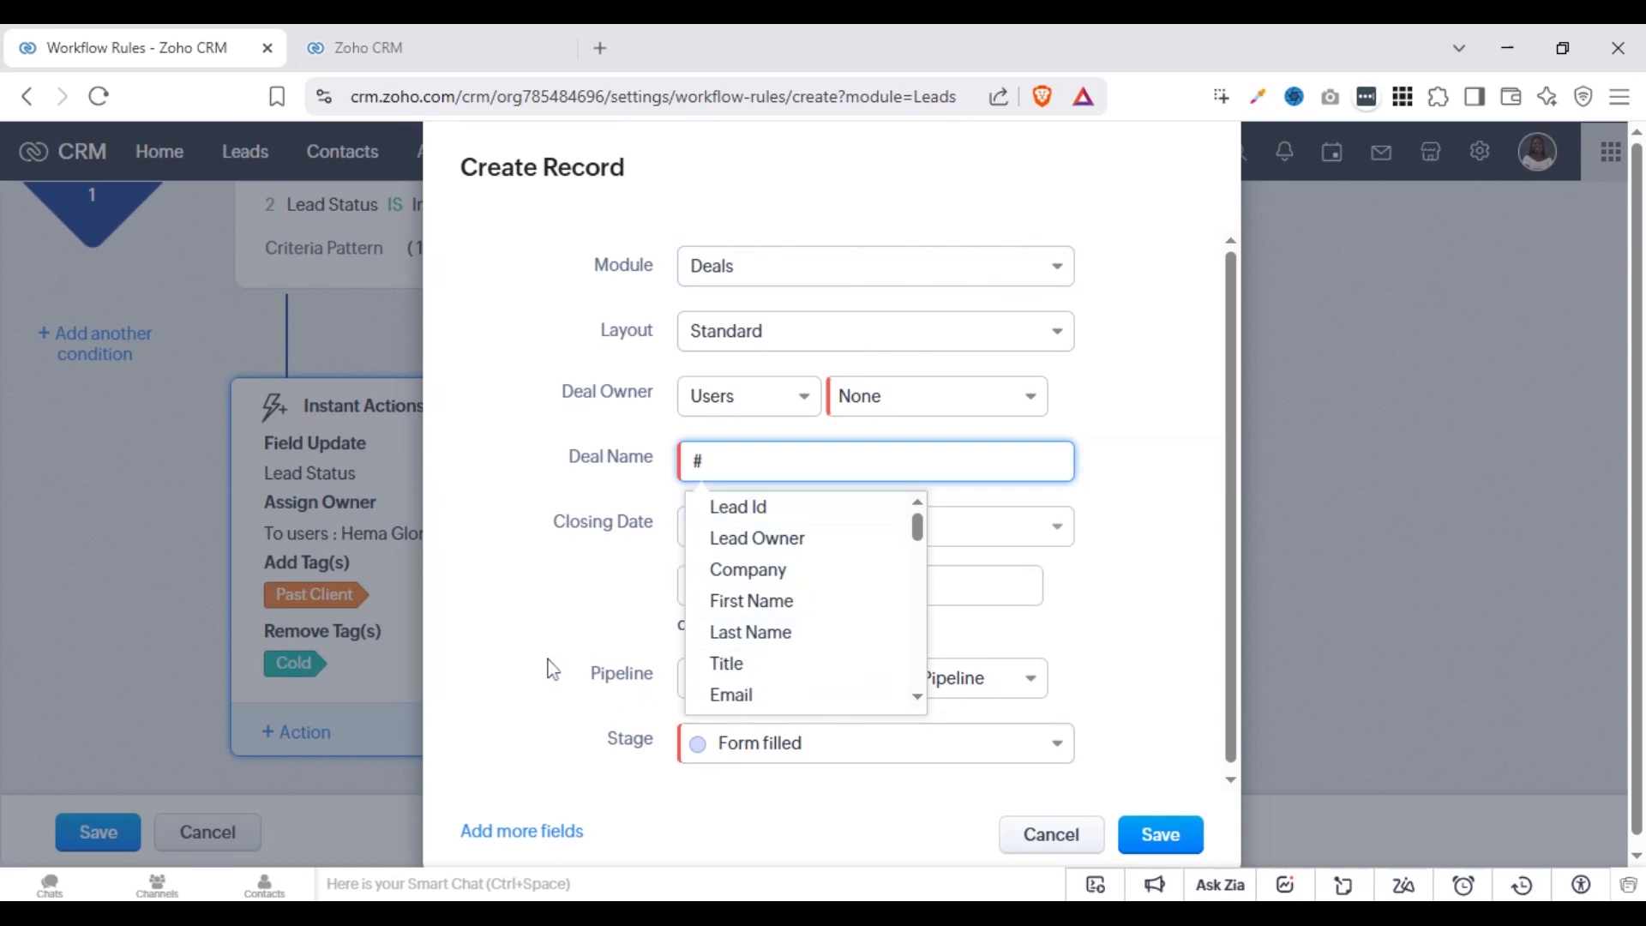
pyautogui.click(546, 619)
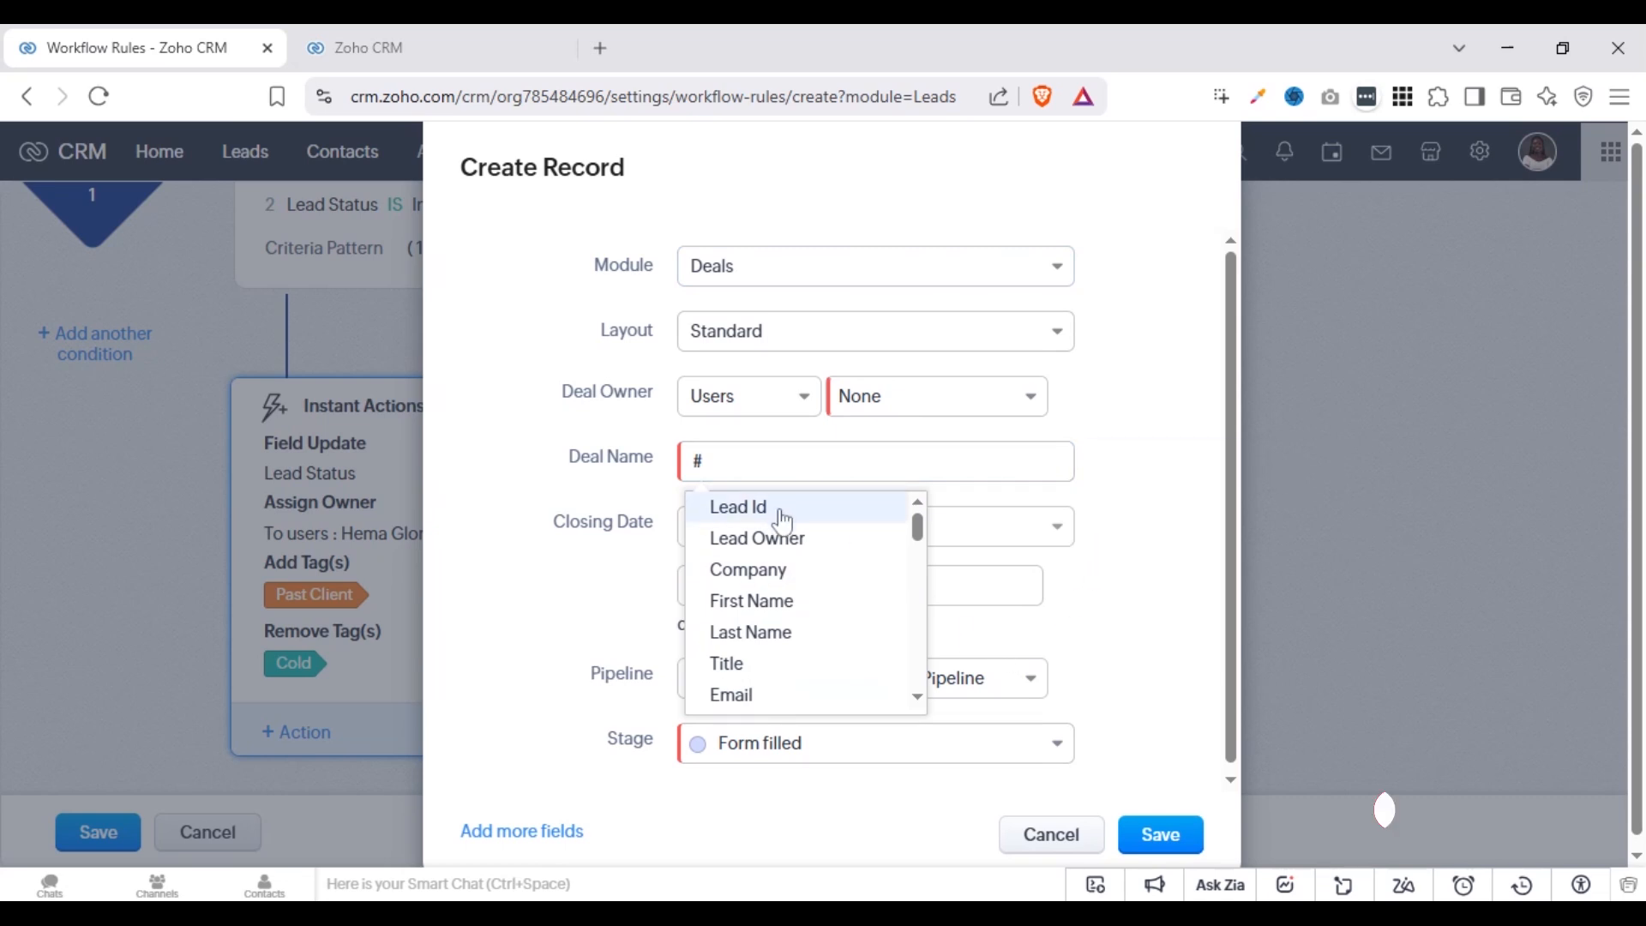
pyautogui.click(794, 571)
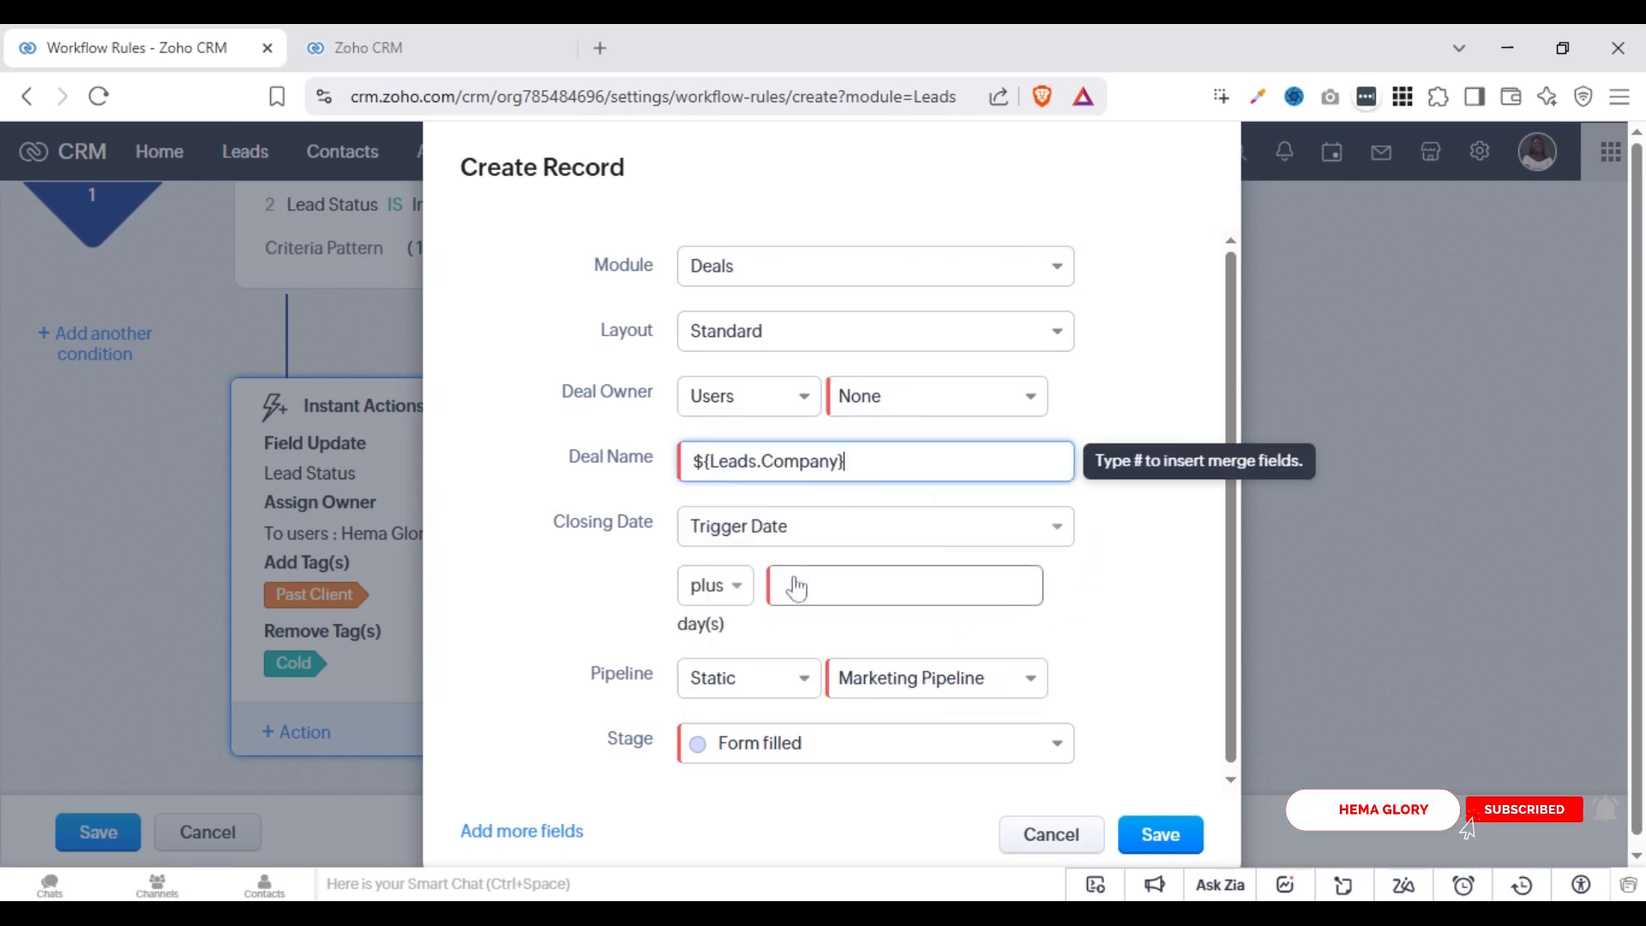
pyautogui.click(826, 756)
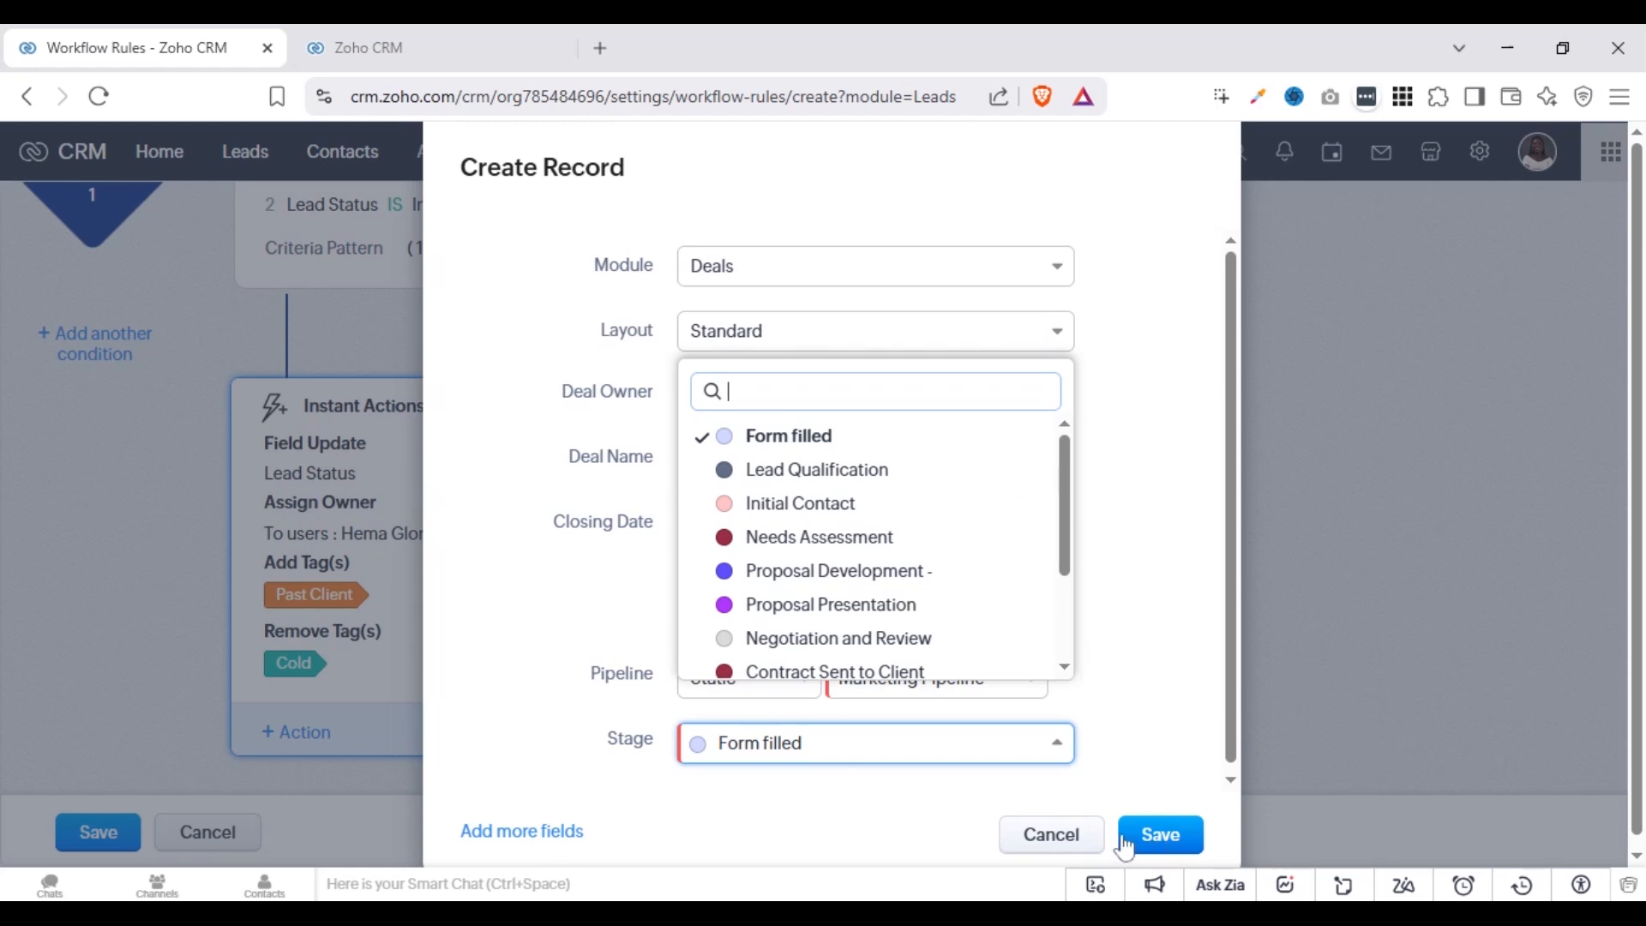
pyautogui.click(1053, 836)
# Start a Convert instant action for the leads, check the options for existing contacts, and enable creating a new deal
pyautogui.click(317, 731)
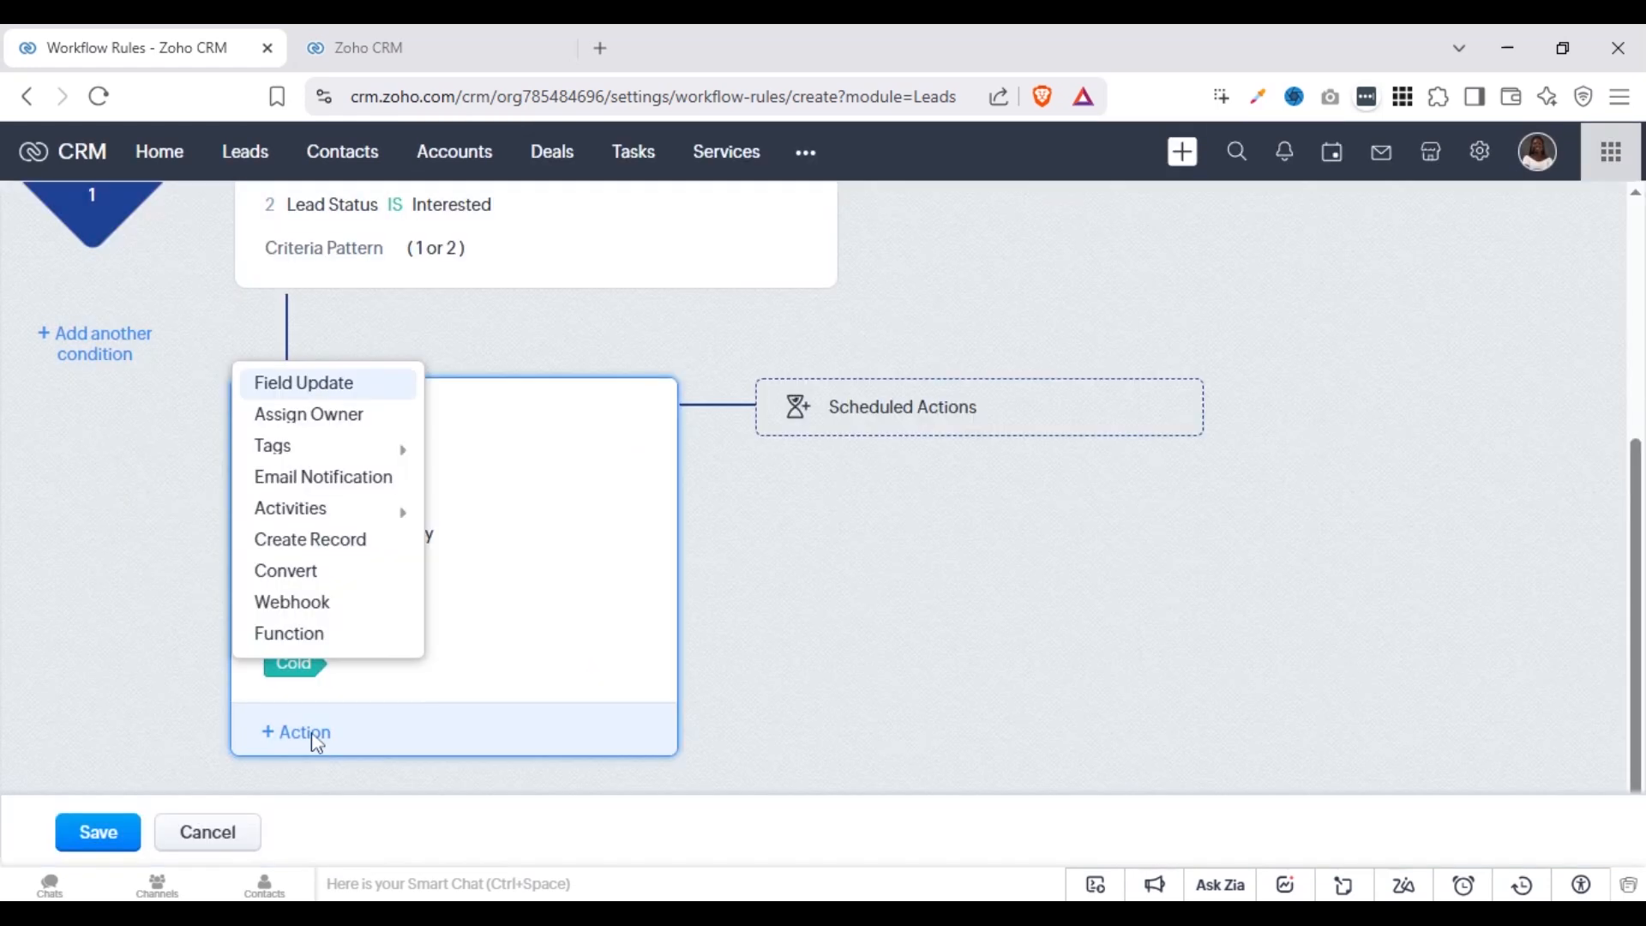
pyautogui.click(365, 586)
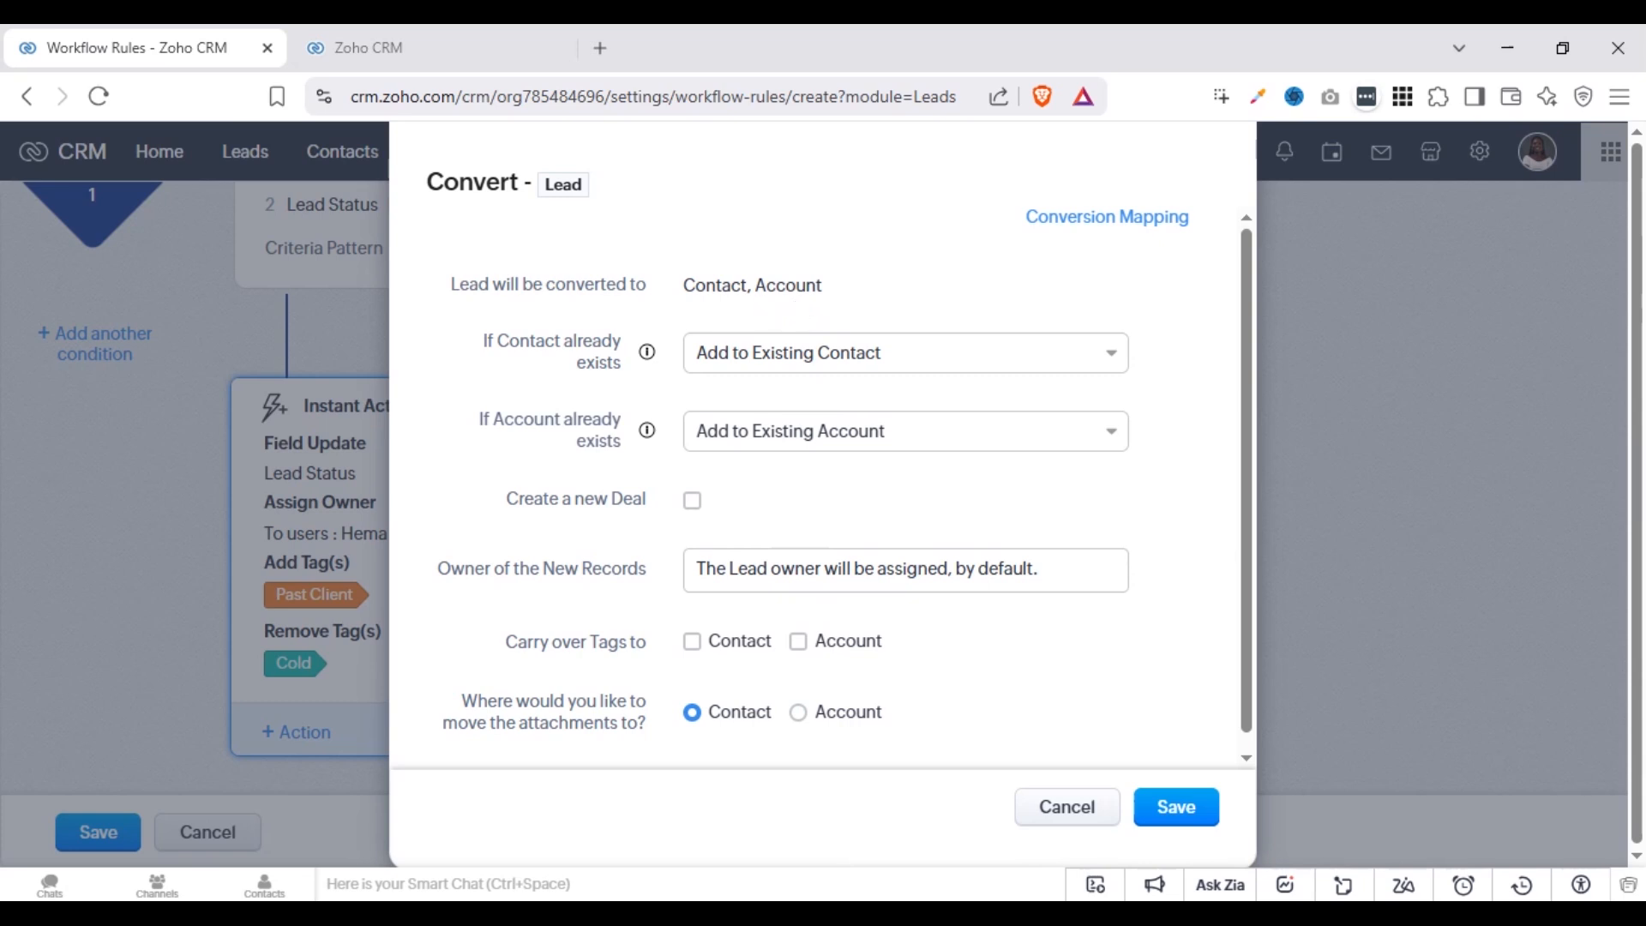
pyautogui.click(751, 367)
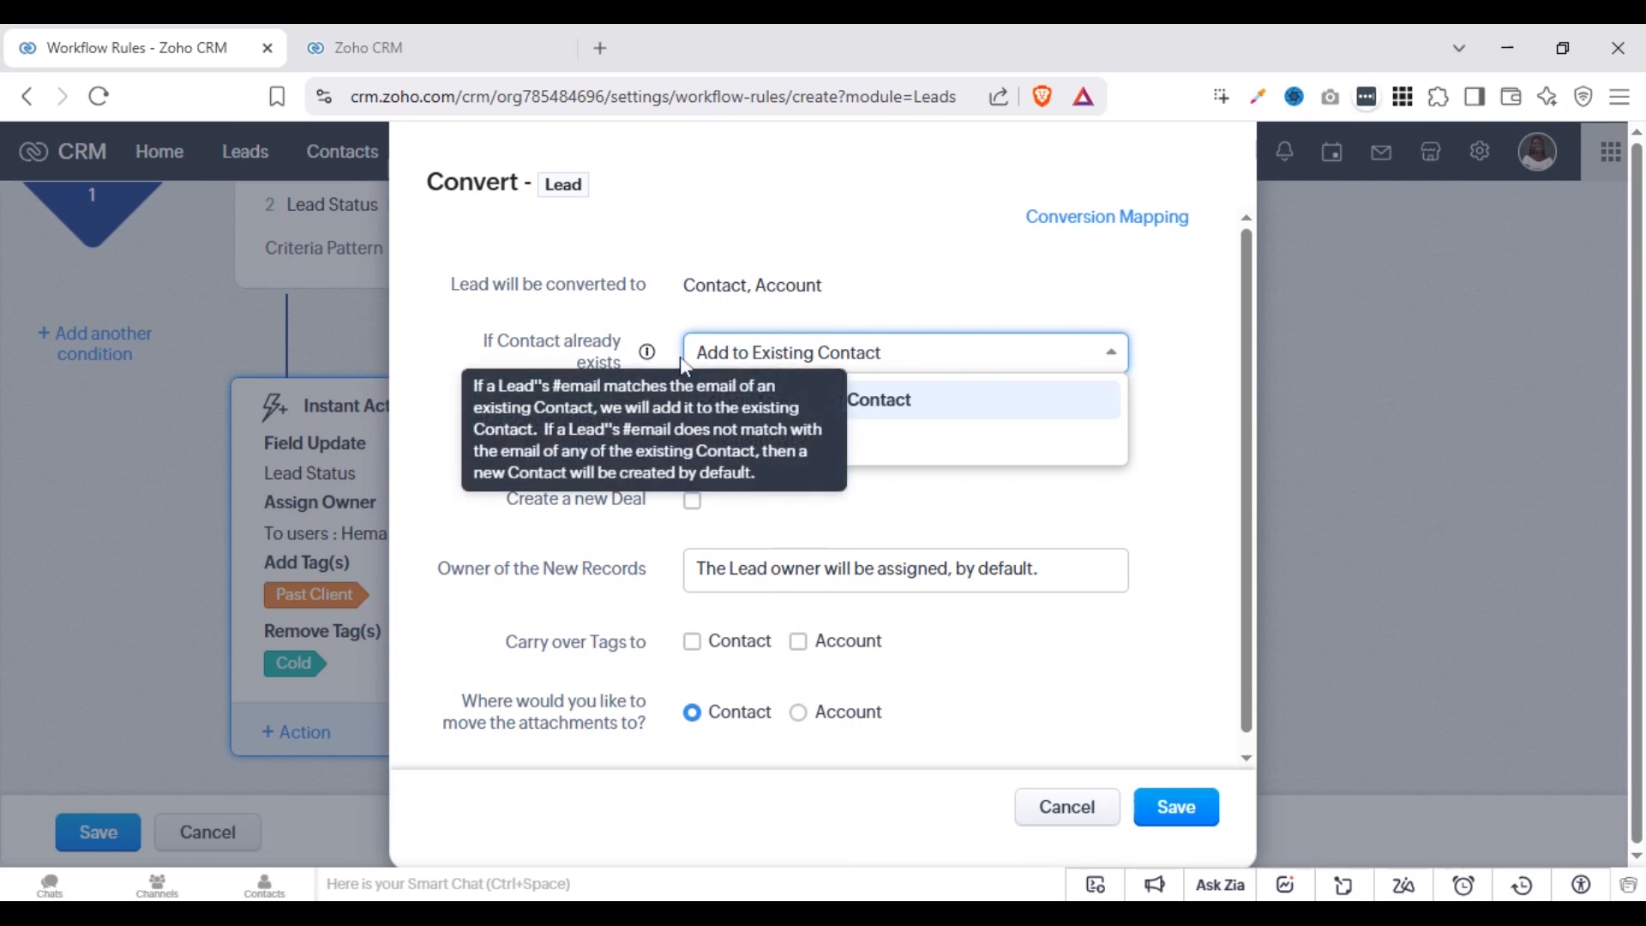
pyautogui.click(881, 323)
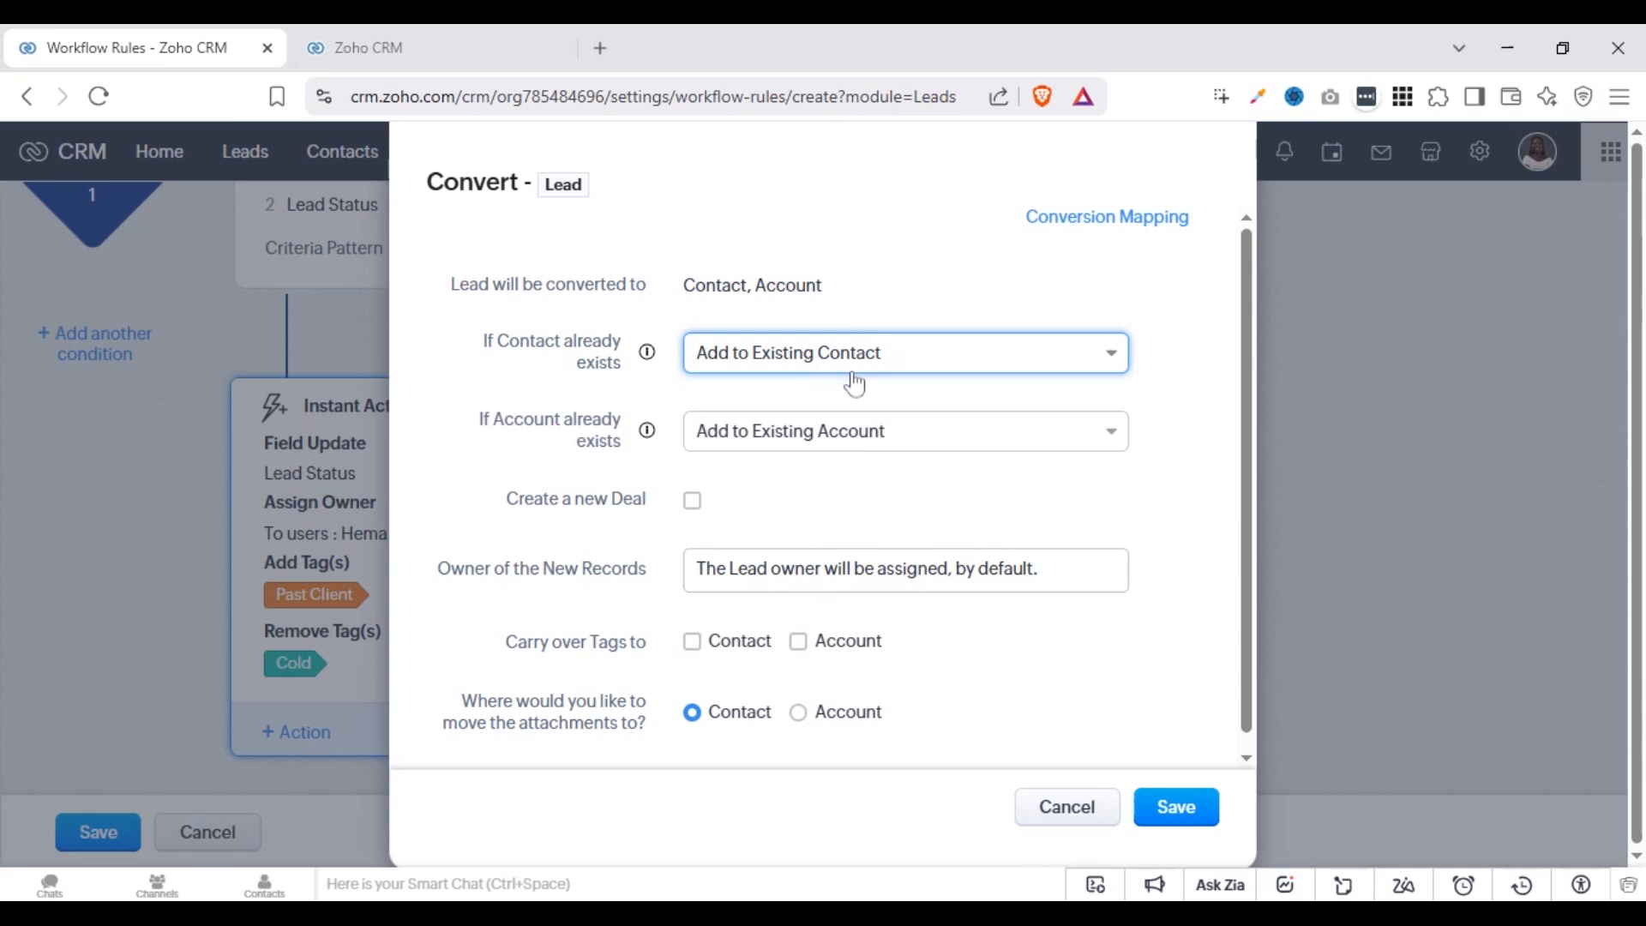
pyautogui.click(909, 360)
pyautogui.click(915, 364)
pyautogui.click(693, 504)
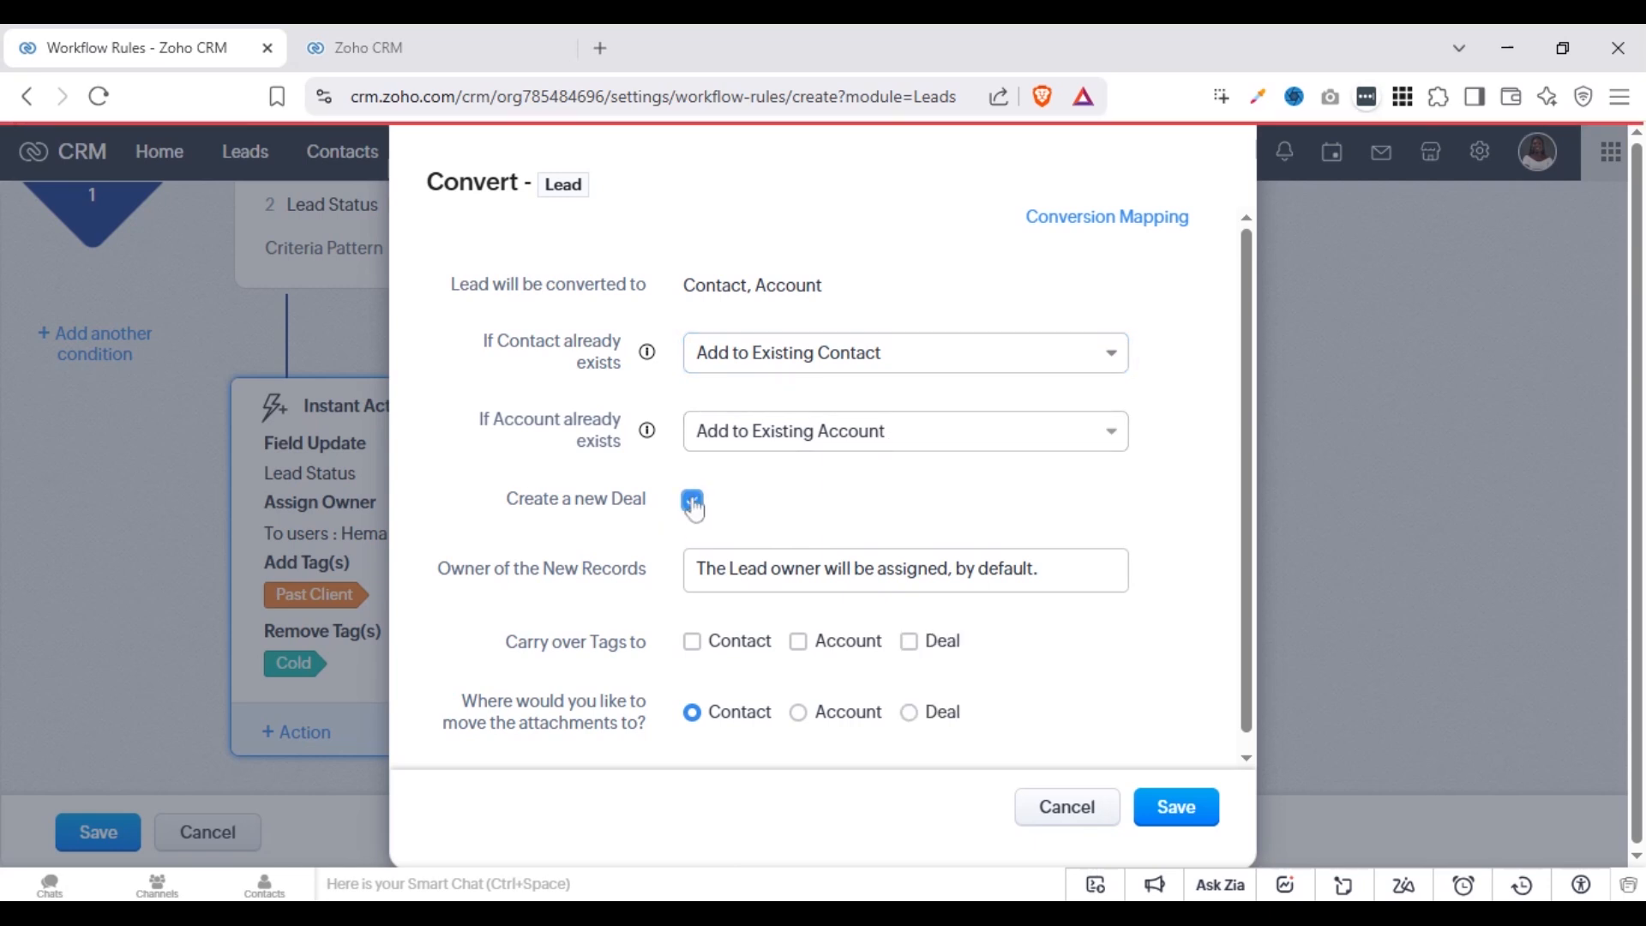
# Set the new deal's name to the lead's Company merge field, leaving the amount empty
pyautogui.moveTo(1251, 444); pyautogui.dragTo(1252, 490)
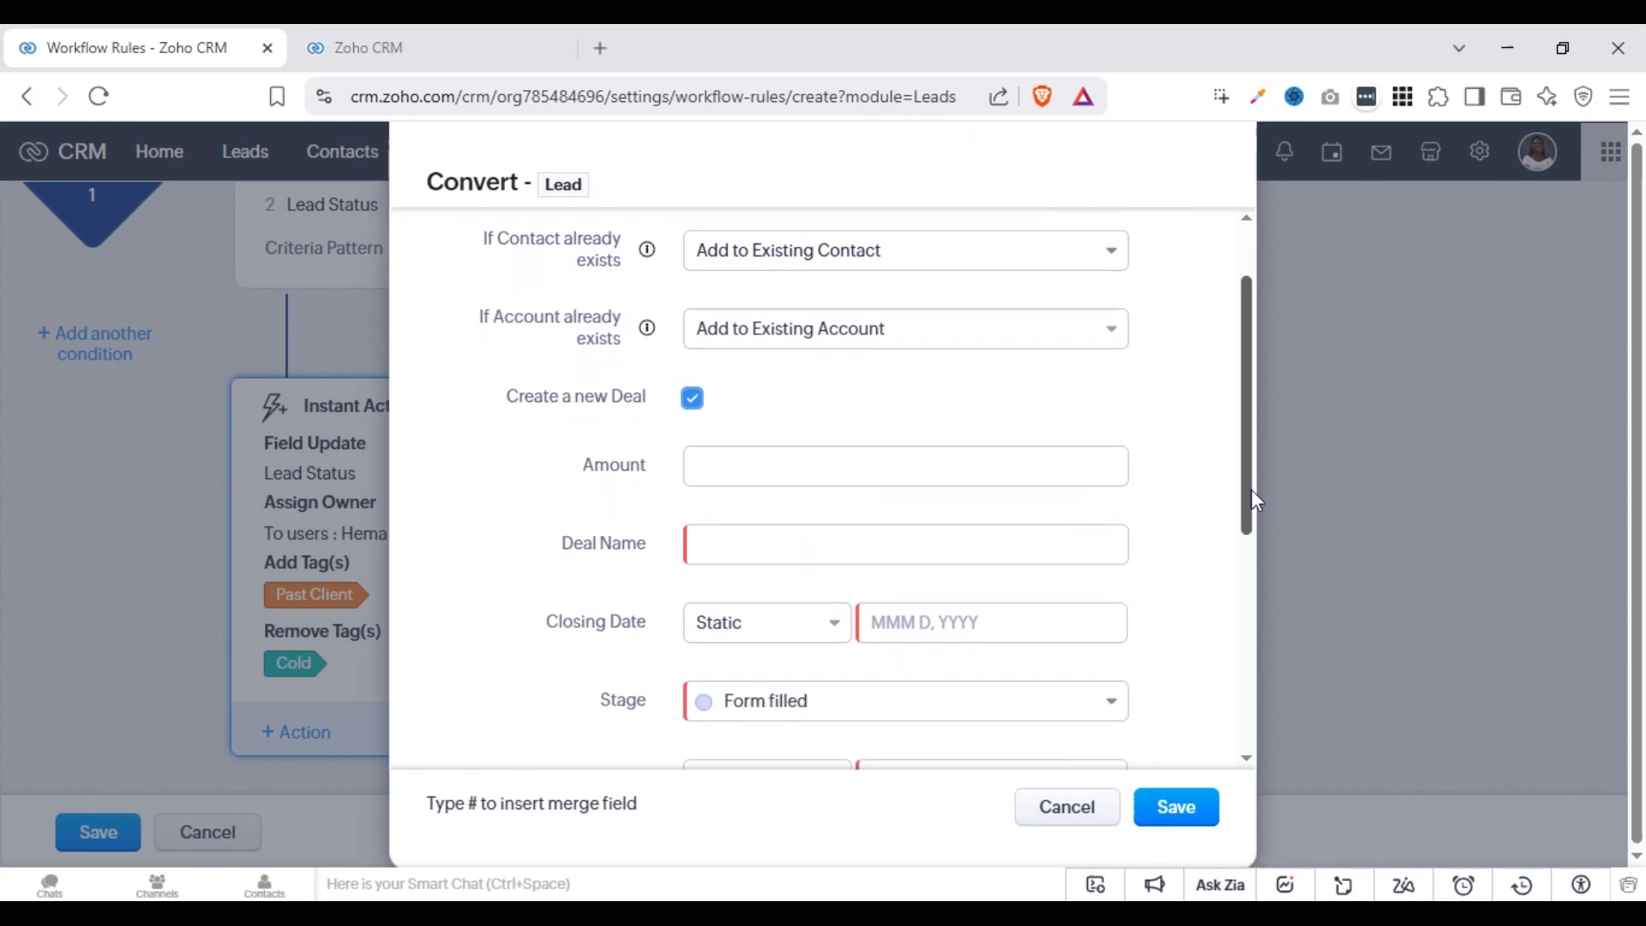
pyautogui.click(850, 479)
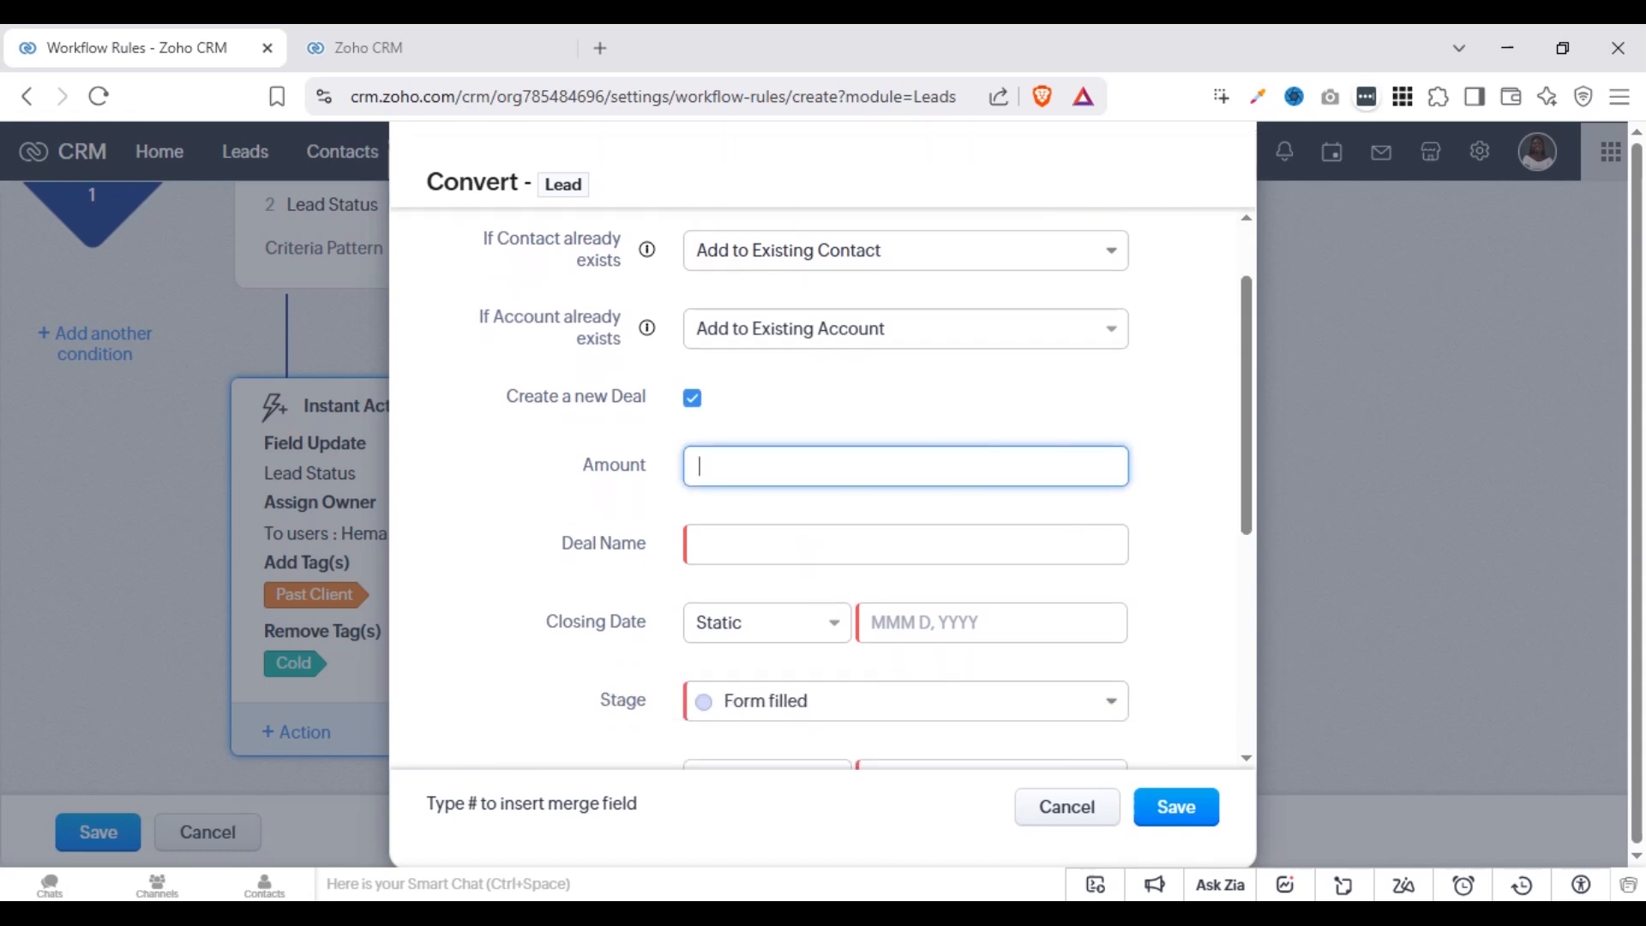
pyautogui.click(811, 545)
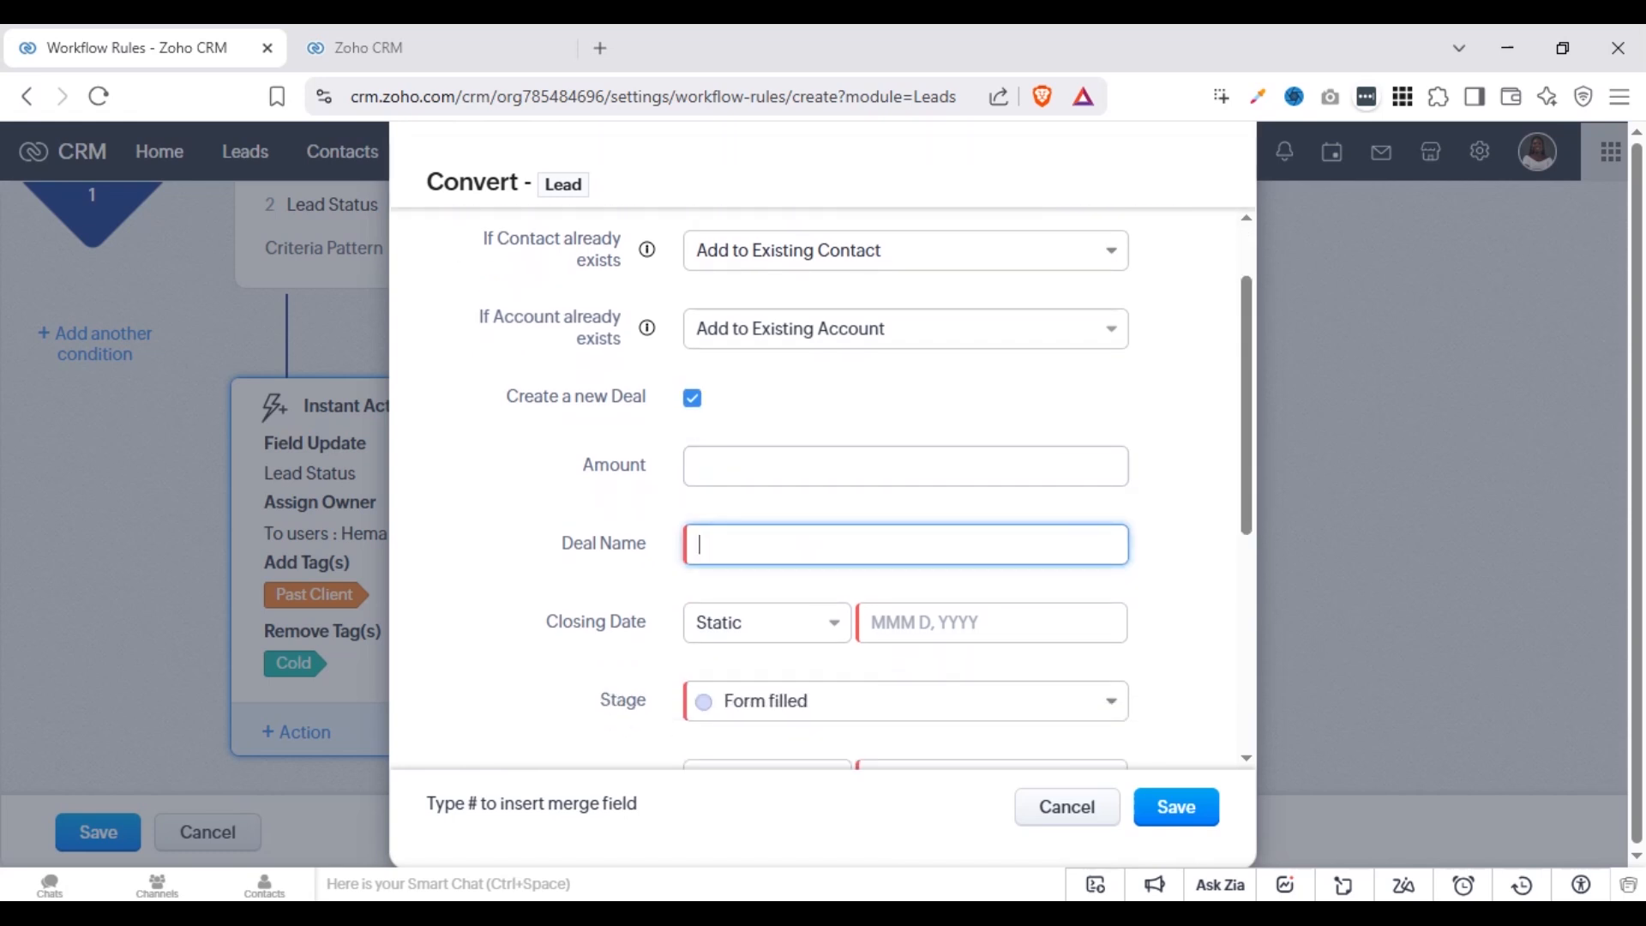
pyautogui.write('#')
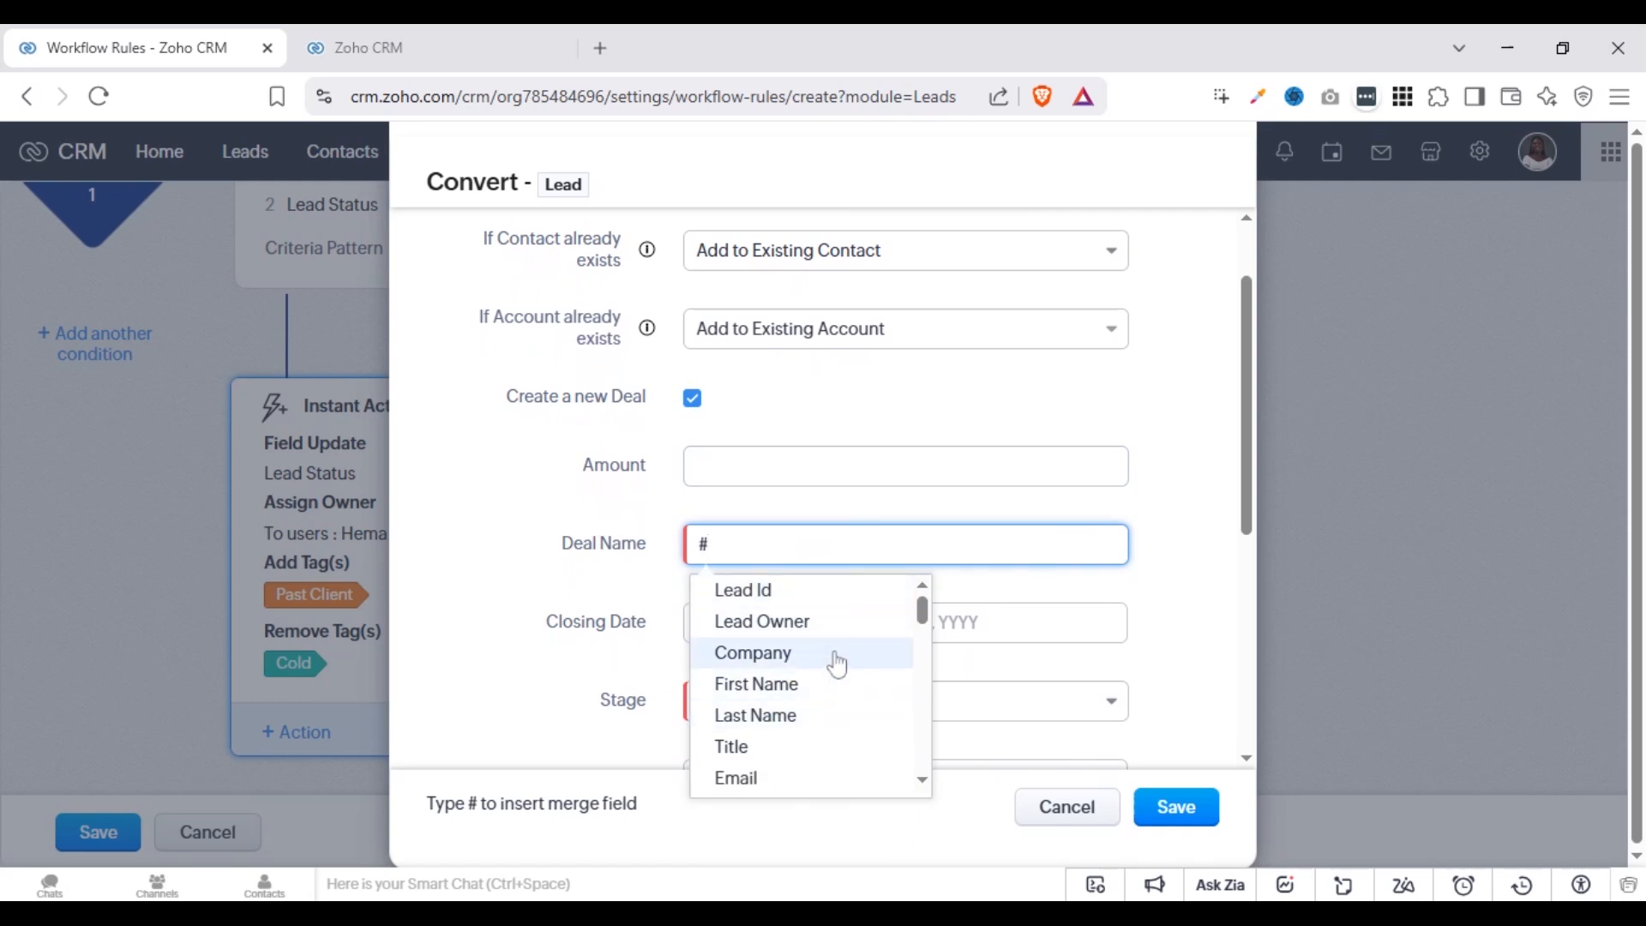
pyautogui.click(836, 658)
# Set the deal's closing date by reference to the Transition Trigger Date plus 60 days
pyautogui.click(746, 645)
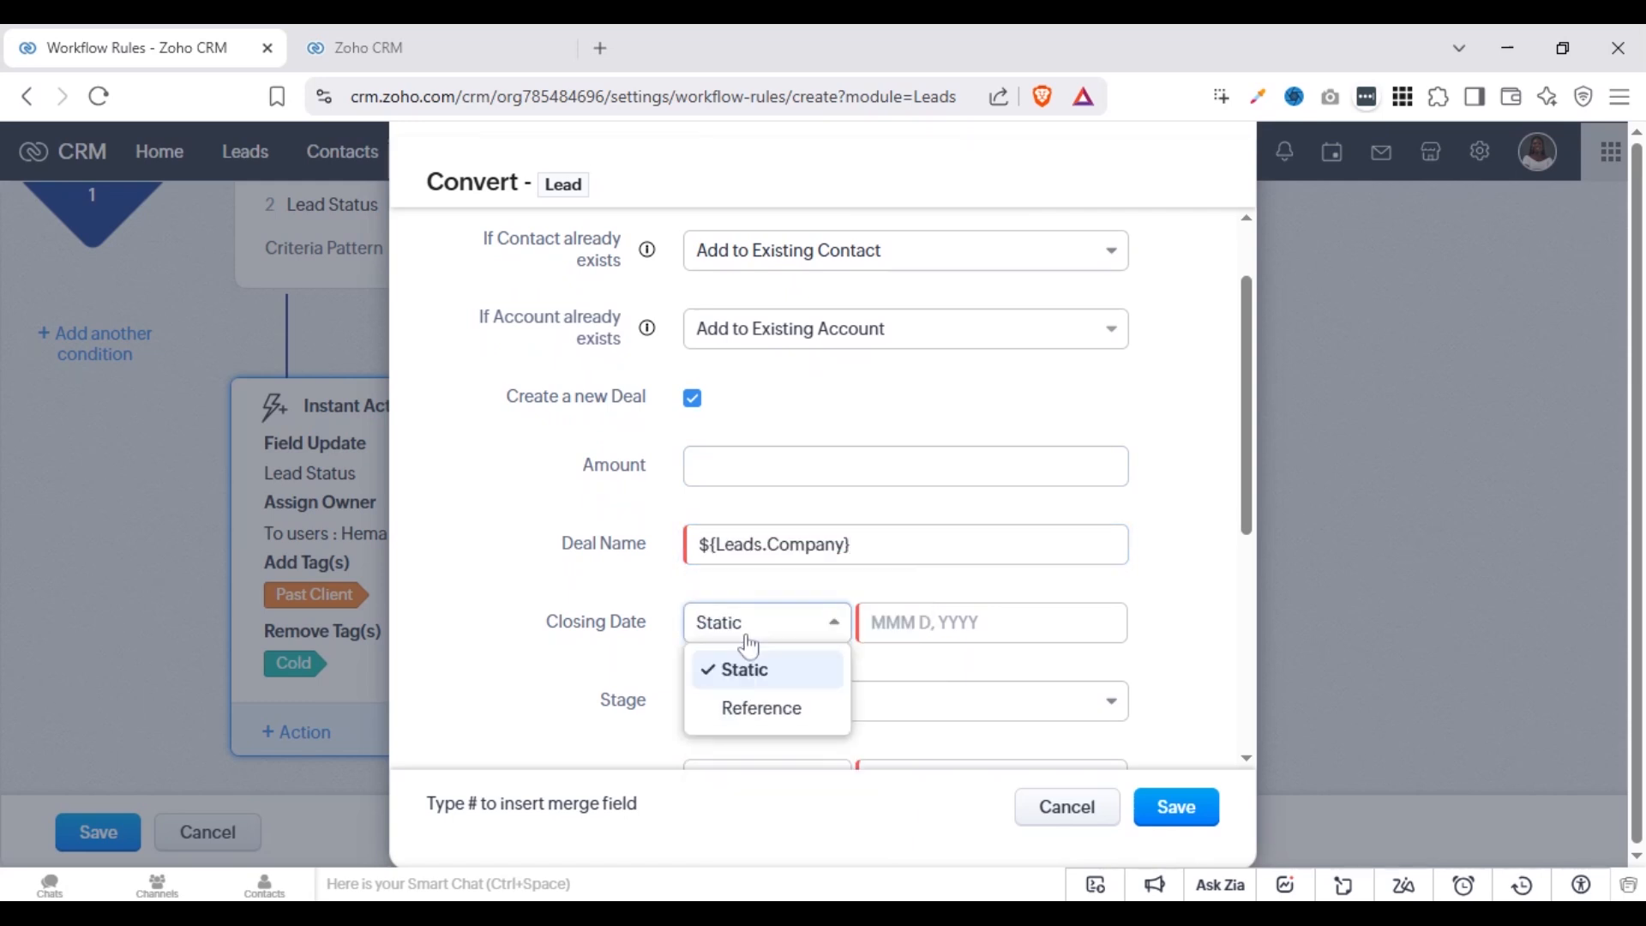
pyautogui.click(753, 709)
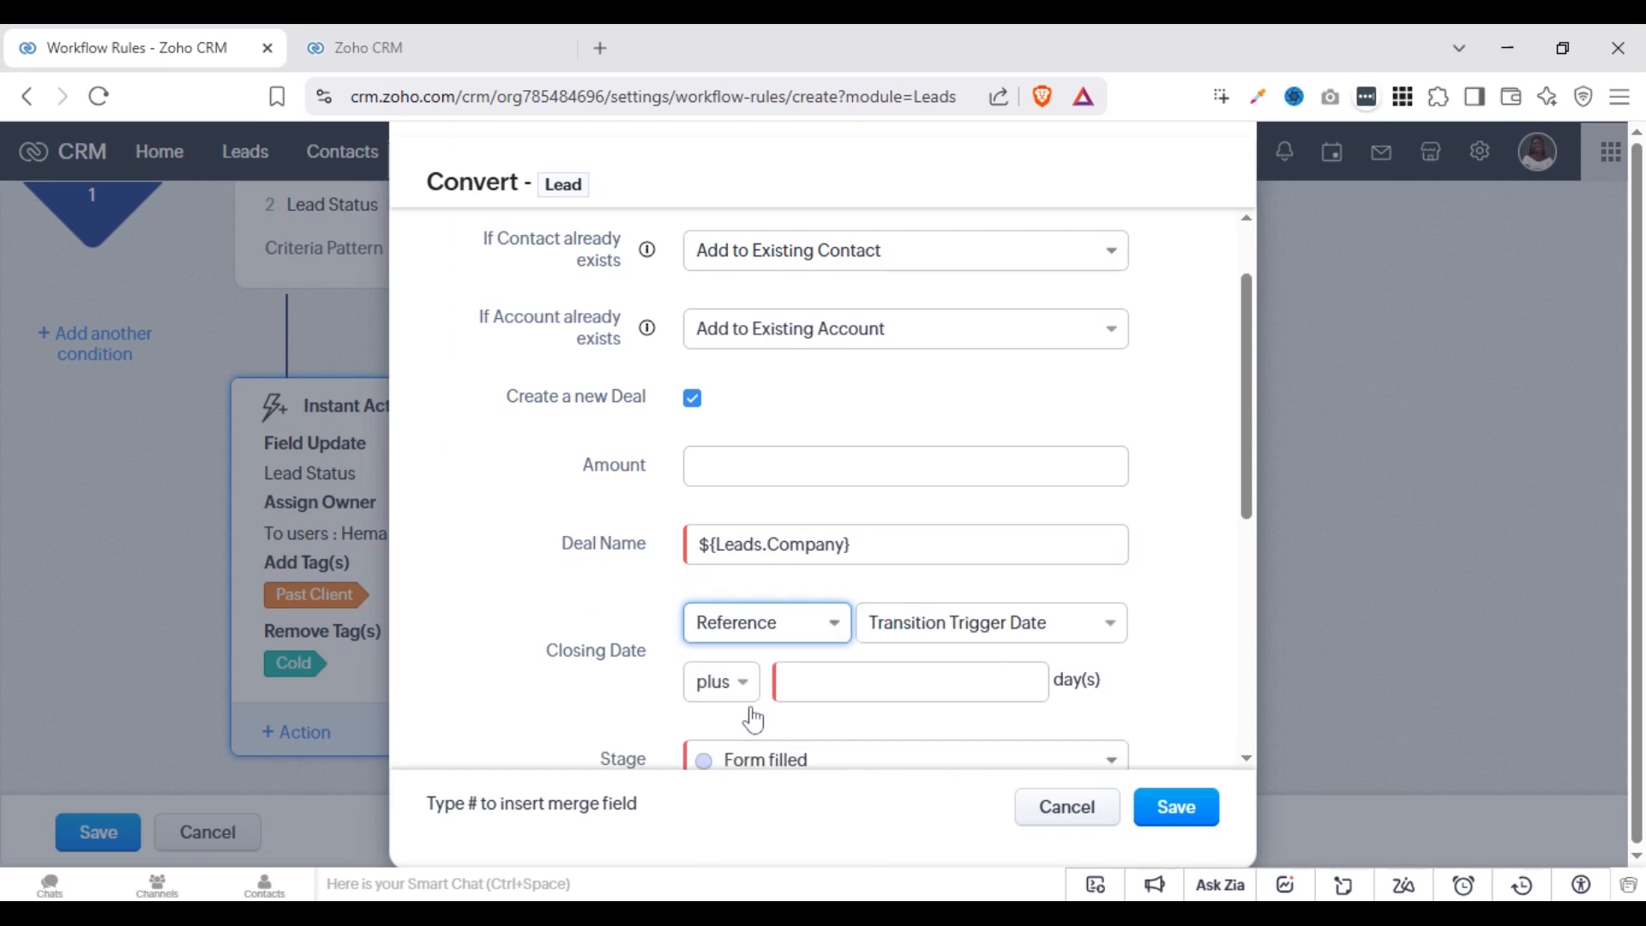
pyautogui.click(948, 621)
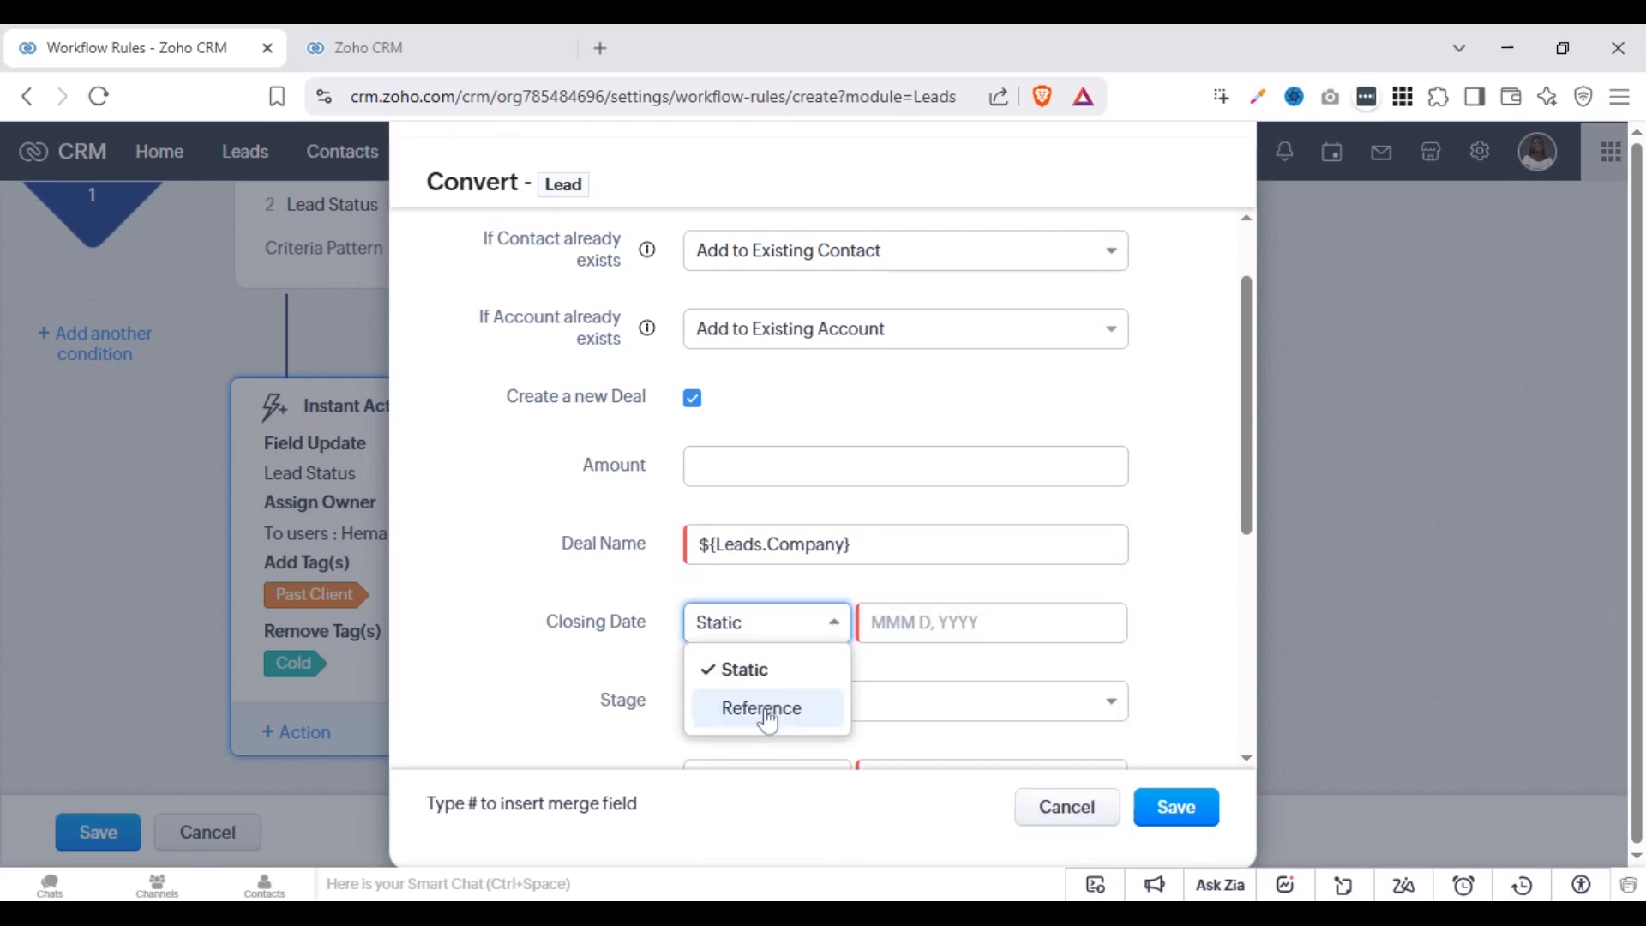
pyautogui.click(765, 716)
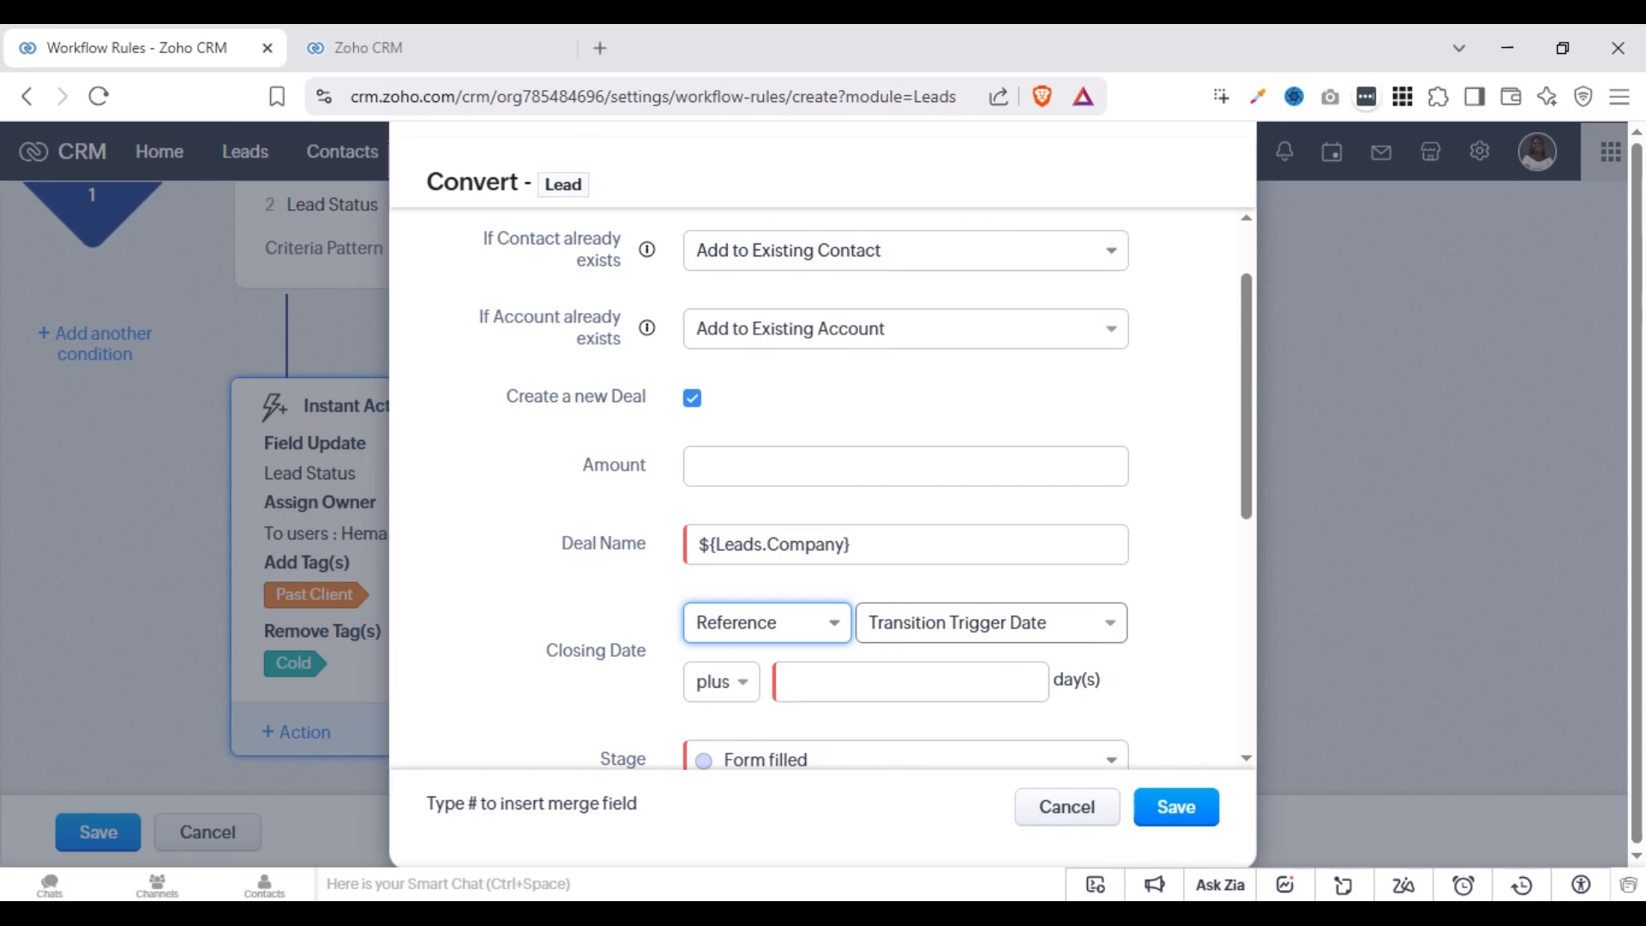
pyautogui.click(951, 682)
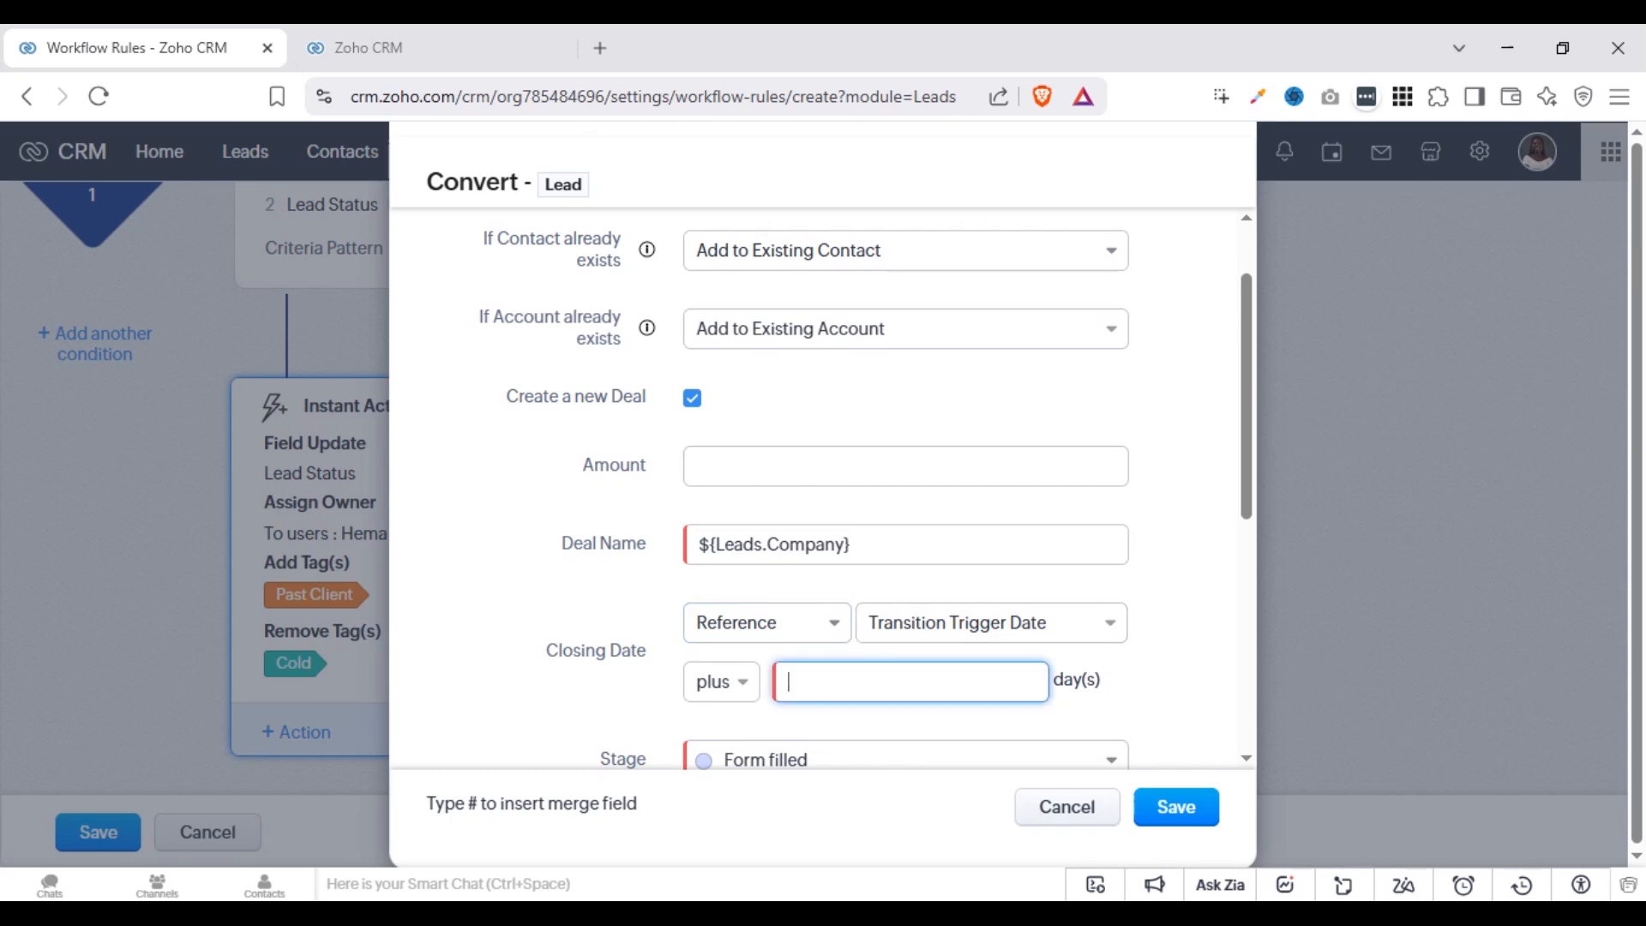
pyautogui.write('60')
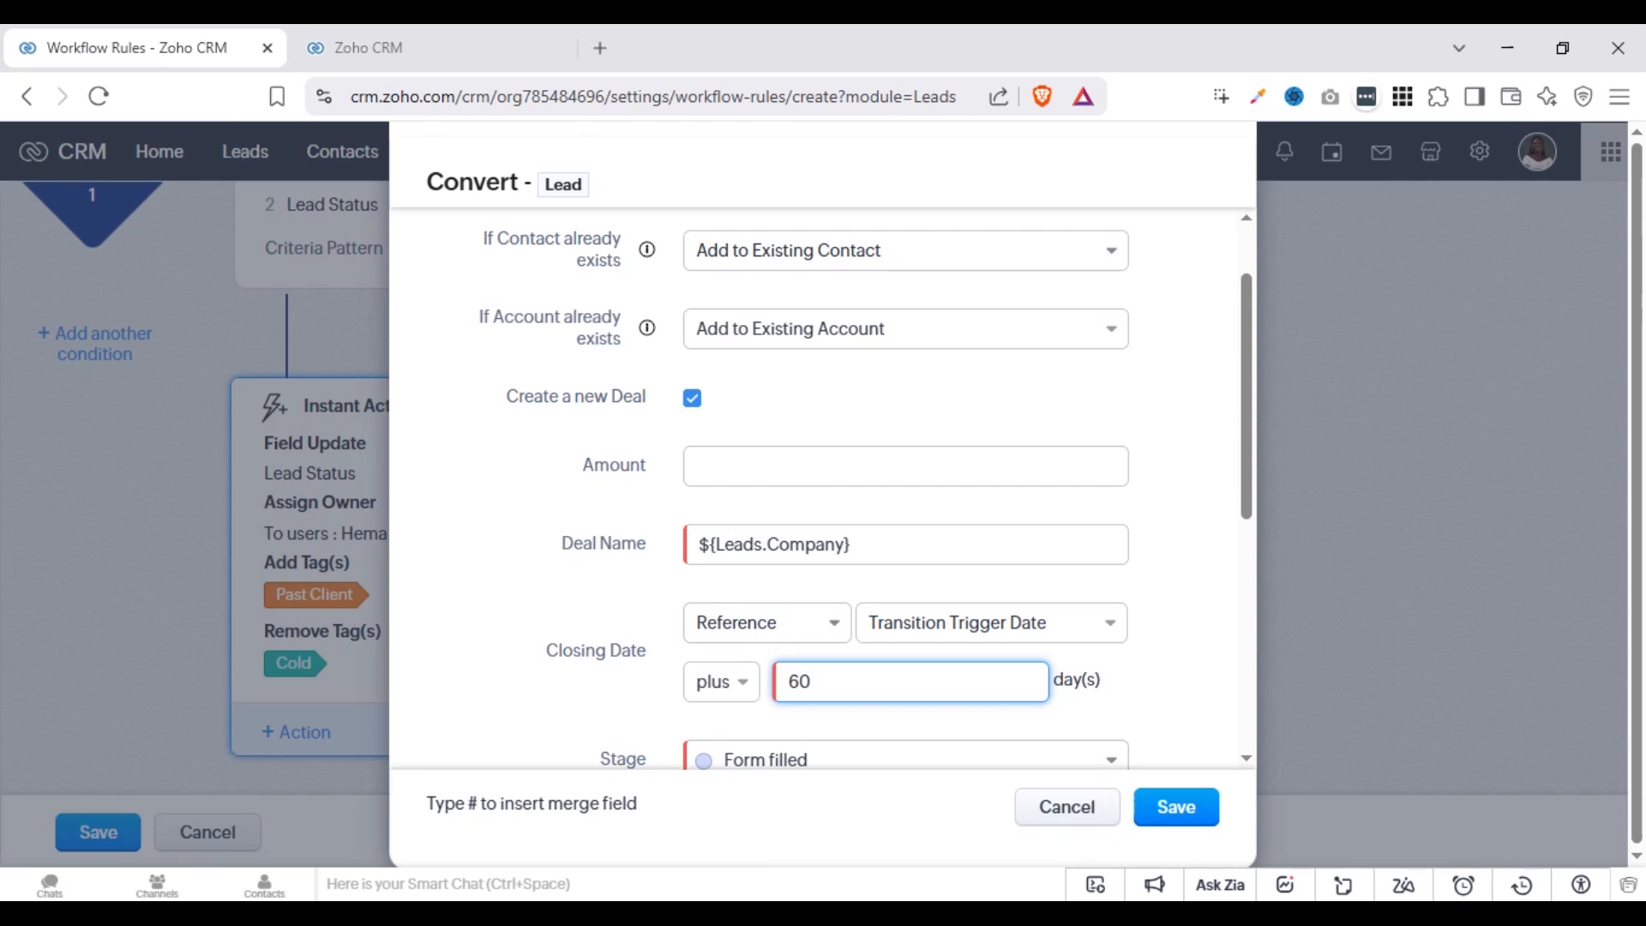
pyautogui.click(1194, 668)
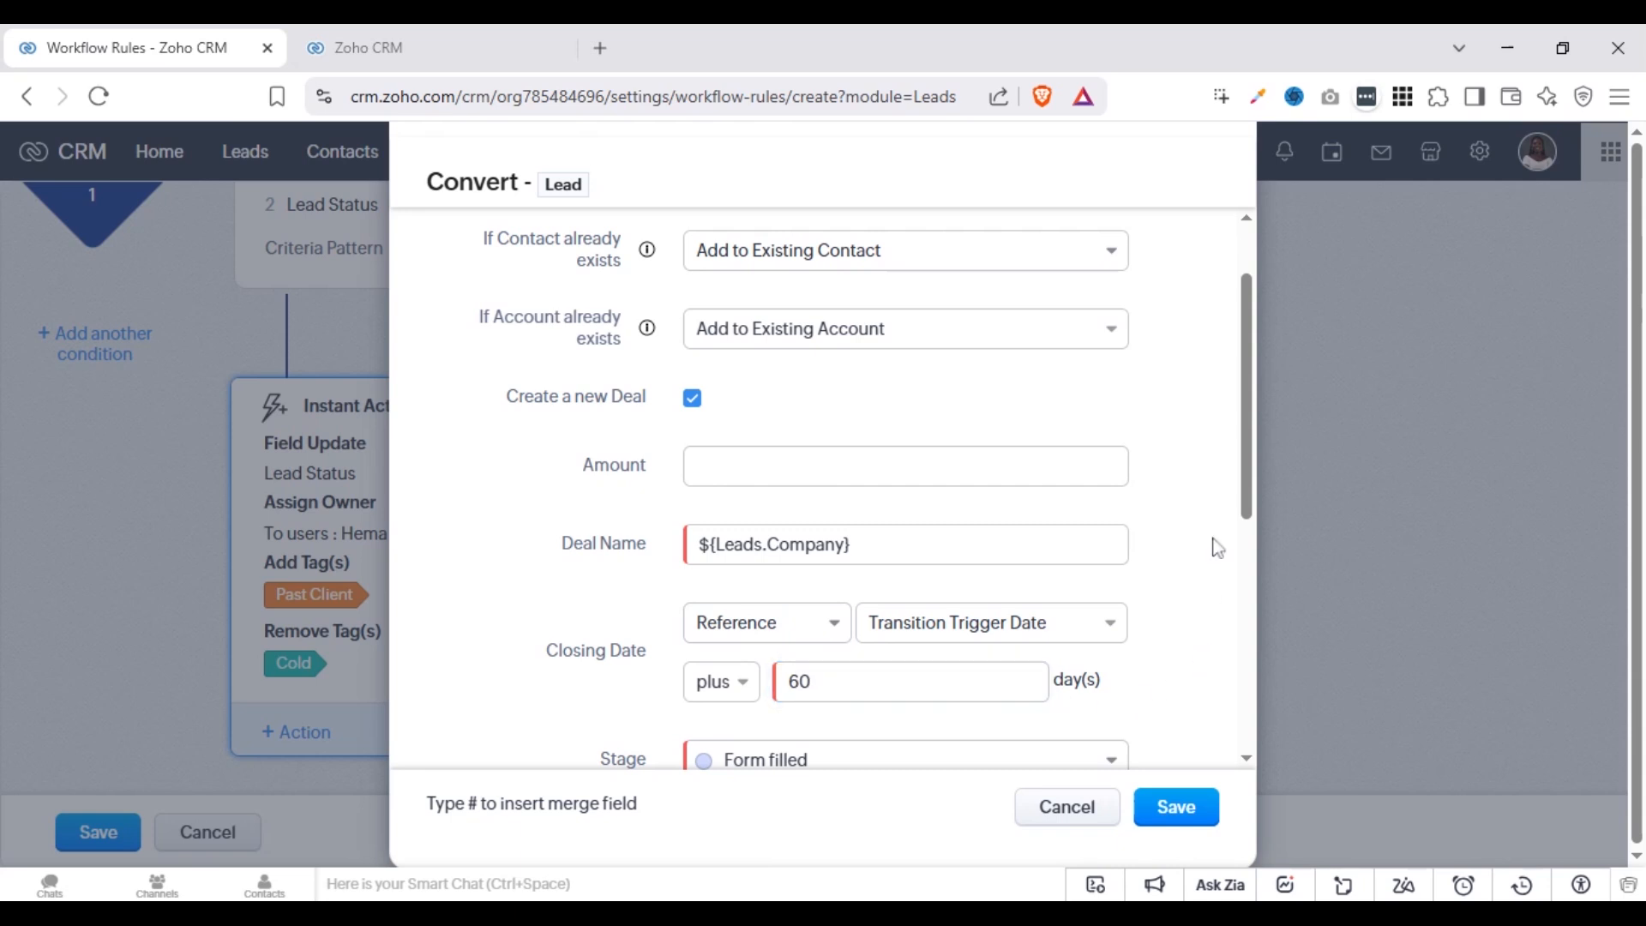
# Set the deal's stage to Lead Qualification and keep its pipeline as the static Marketing Pipeline
pyautogui.moveTo(1245, 443); pyautogui.dragTo(1227, 553)
pyautogui.click(955, 500)
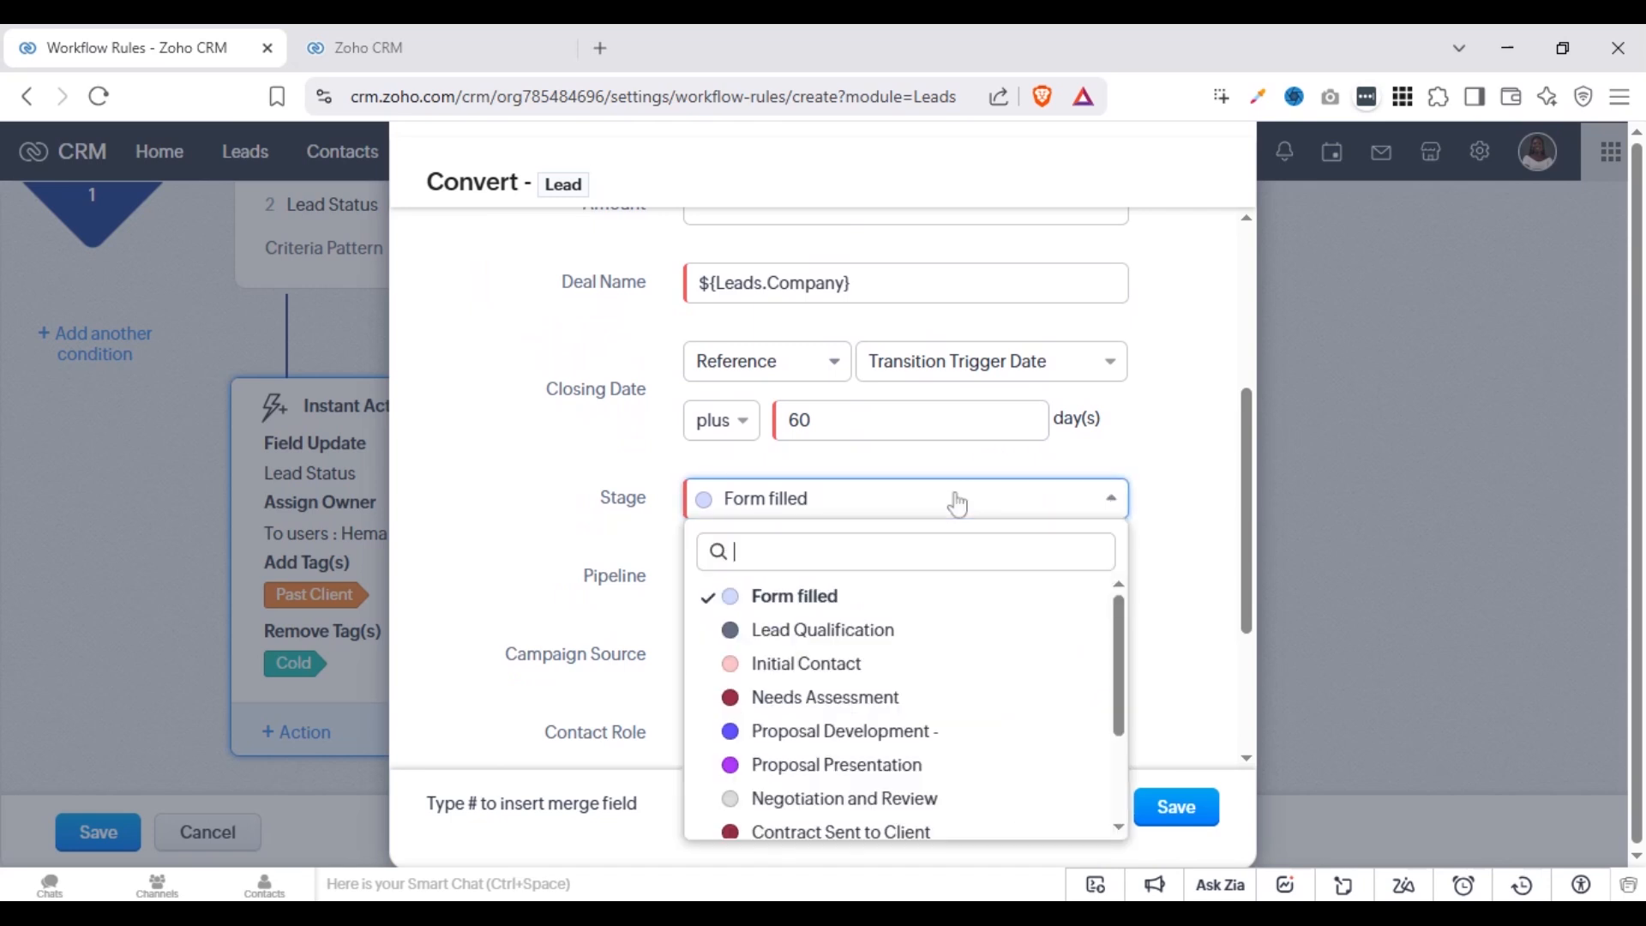
pyautogui.click(796, 636)
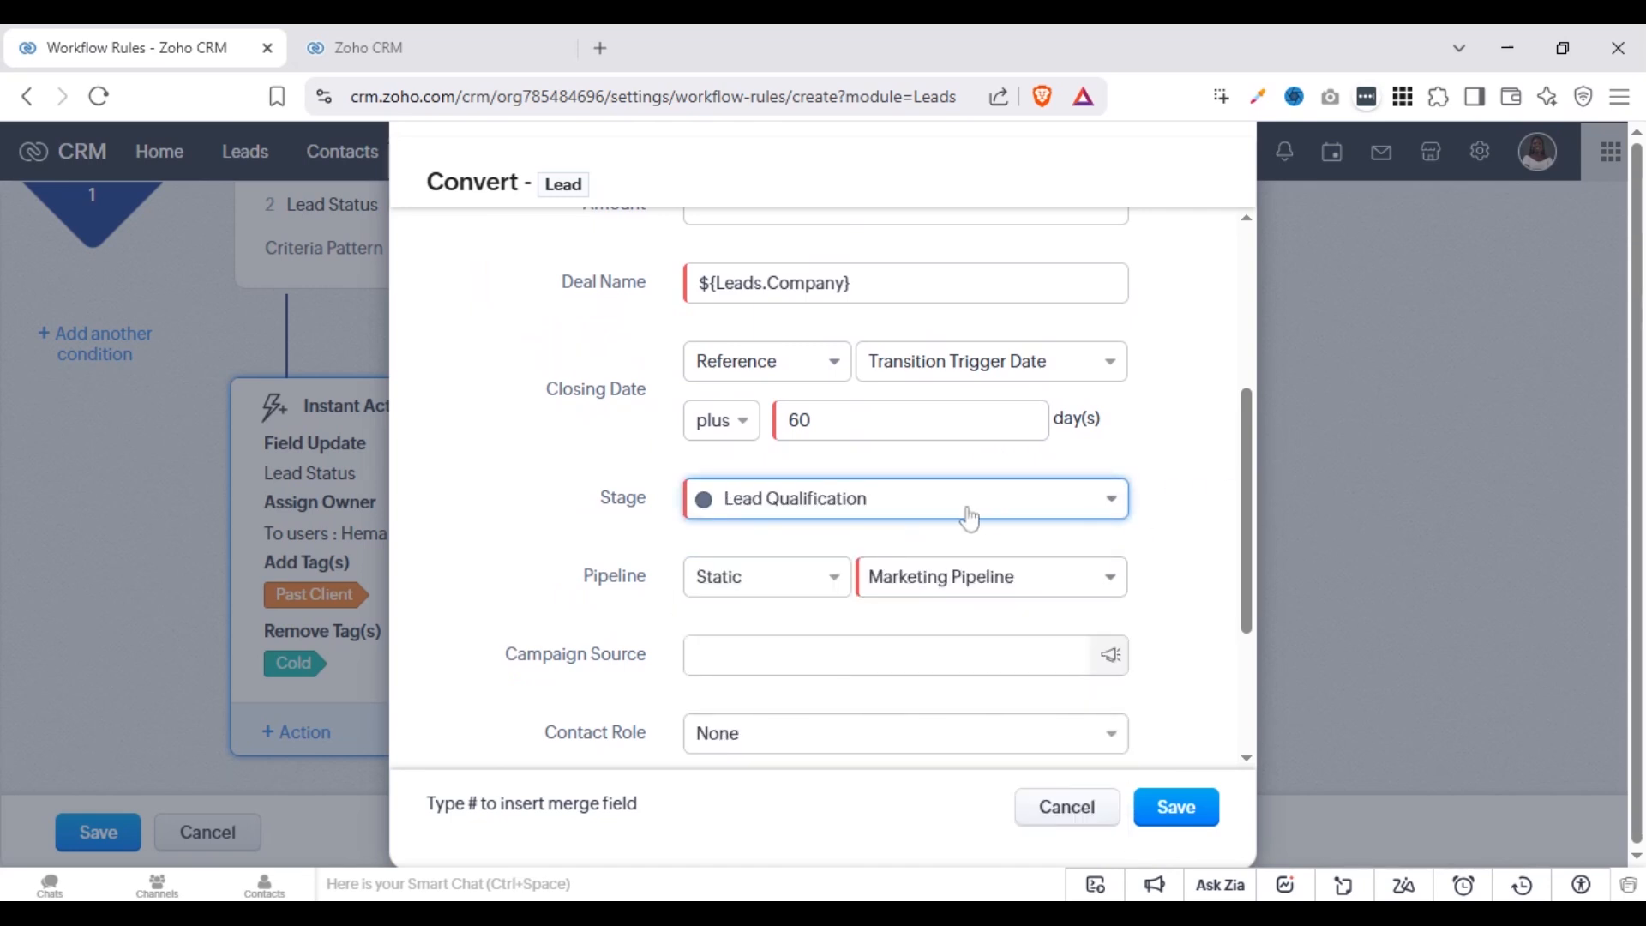
pyautogui.click(774, 588)
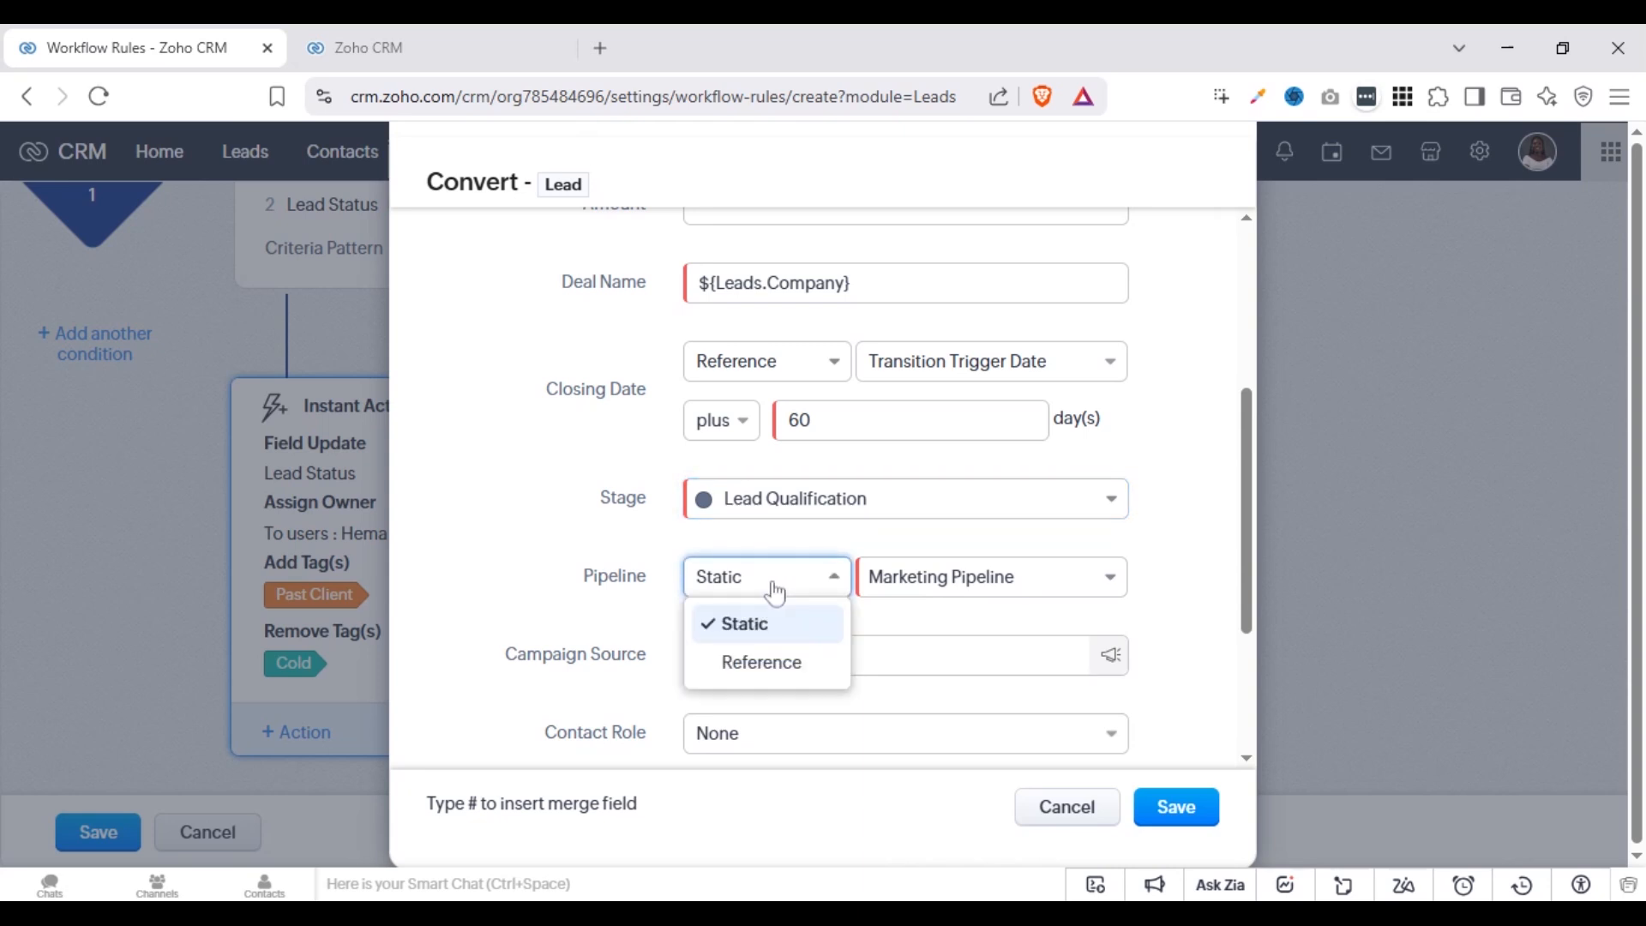
pyautogui.click(769, 634)
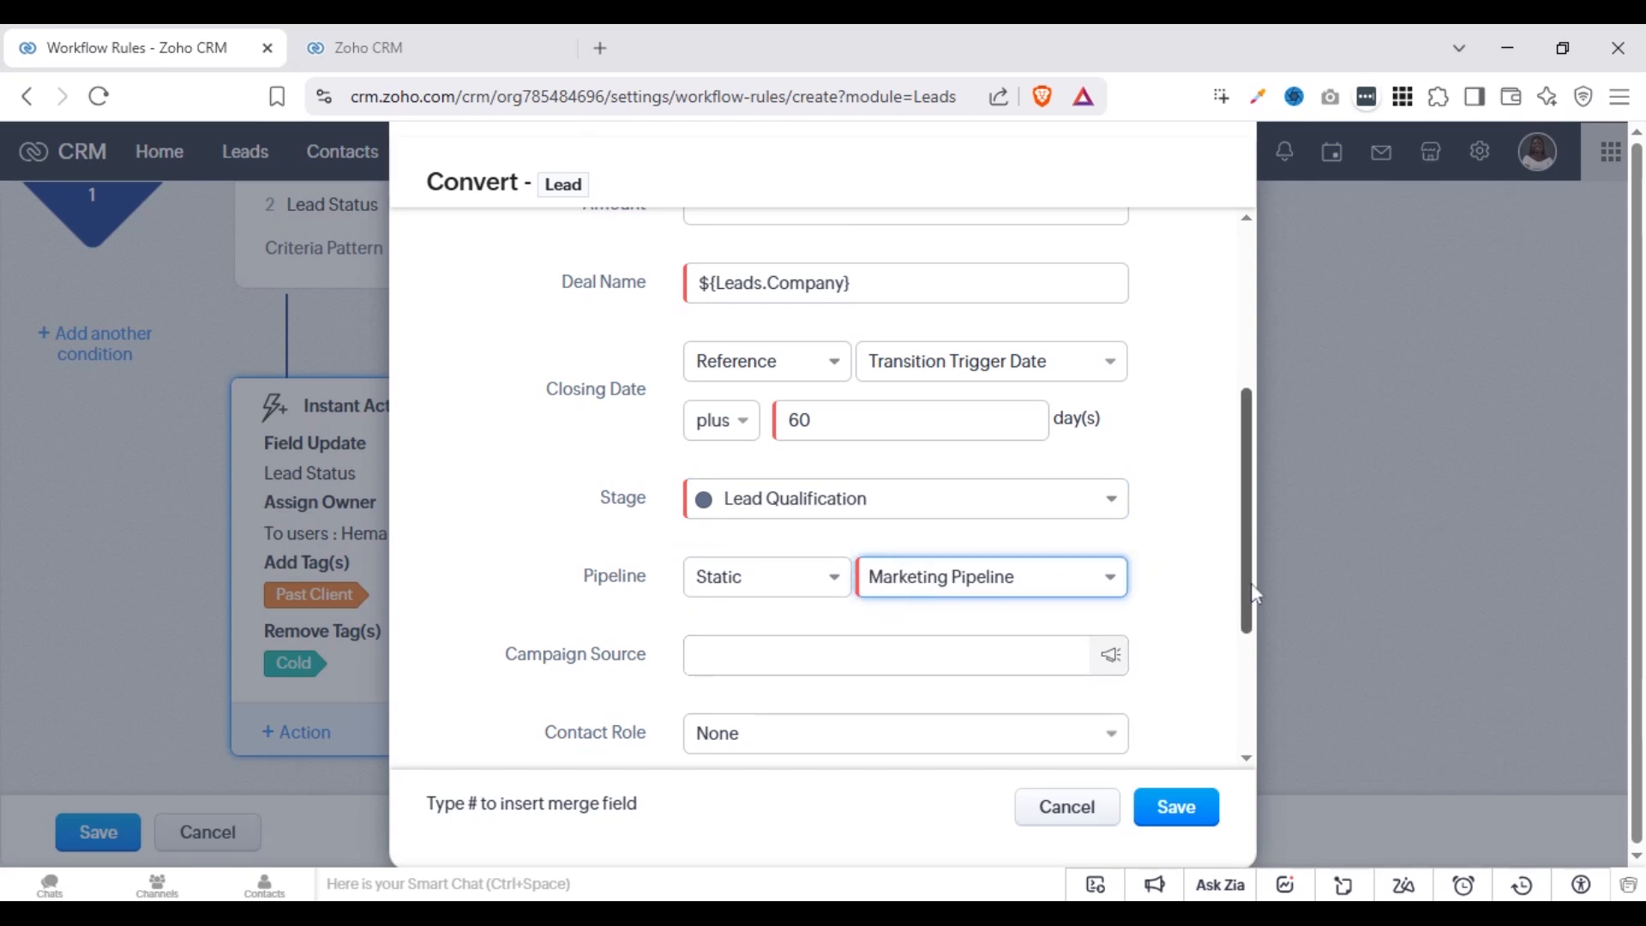
pyautogui.scroll(-2, 1252, 690)
pyautogui.scroll(-2, 1250, 699)
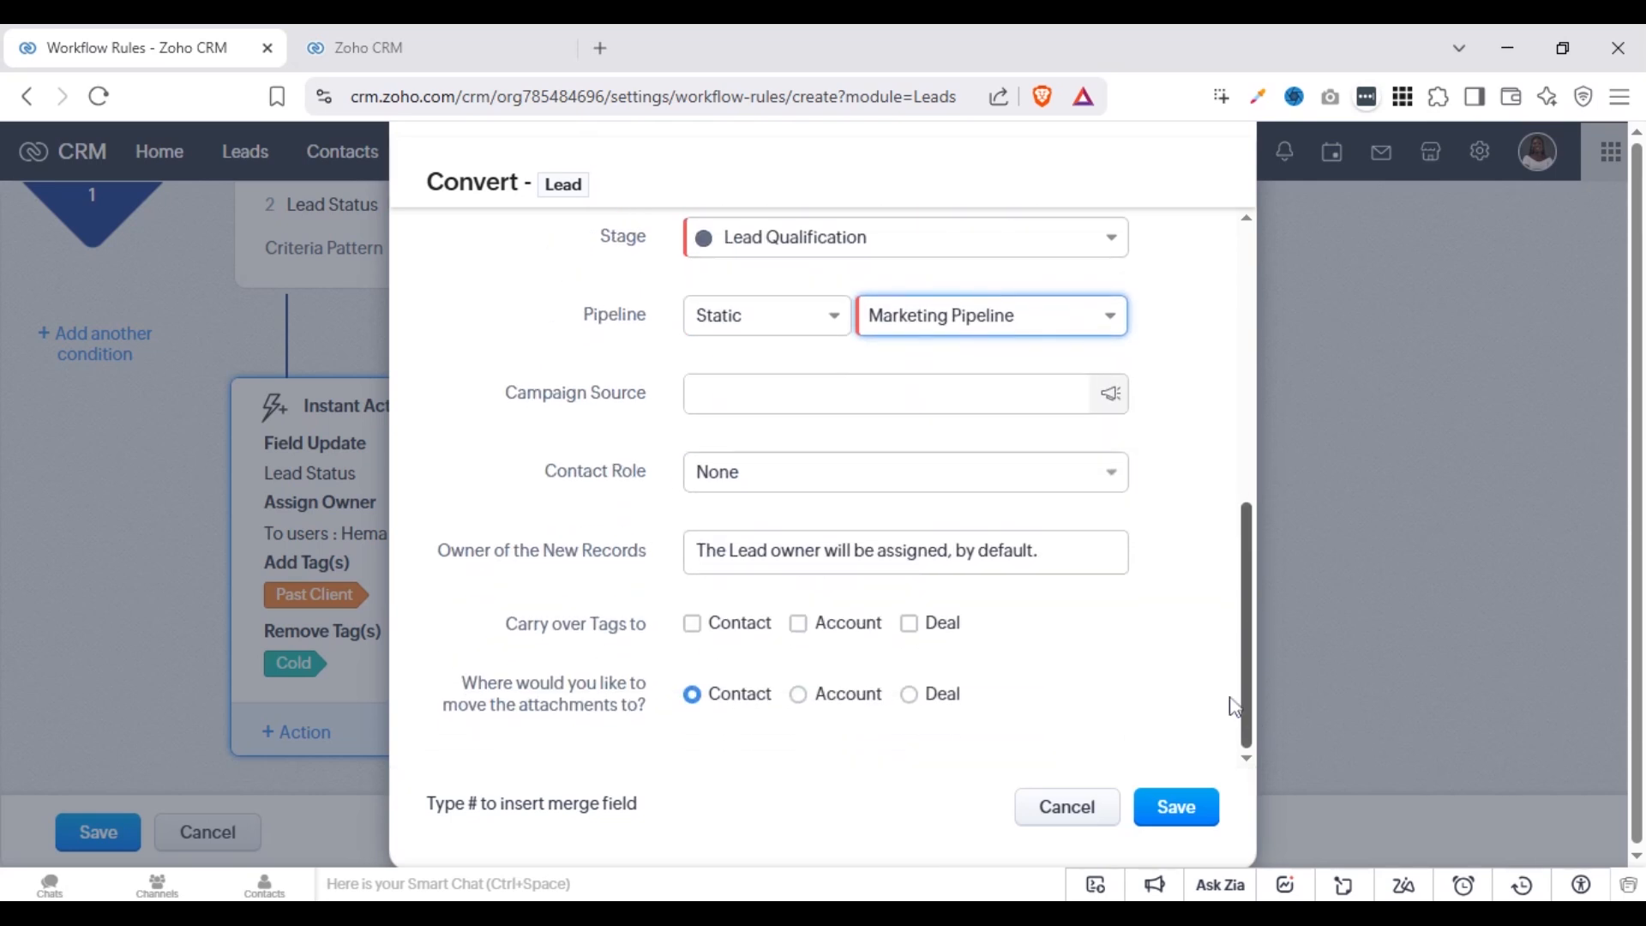
# Set the deal's contact role to Decision Maker, carry tags over to the contact, and save the Convert action
pyautogui.click(849, 393)
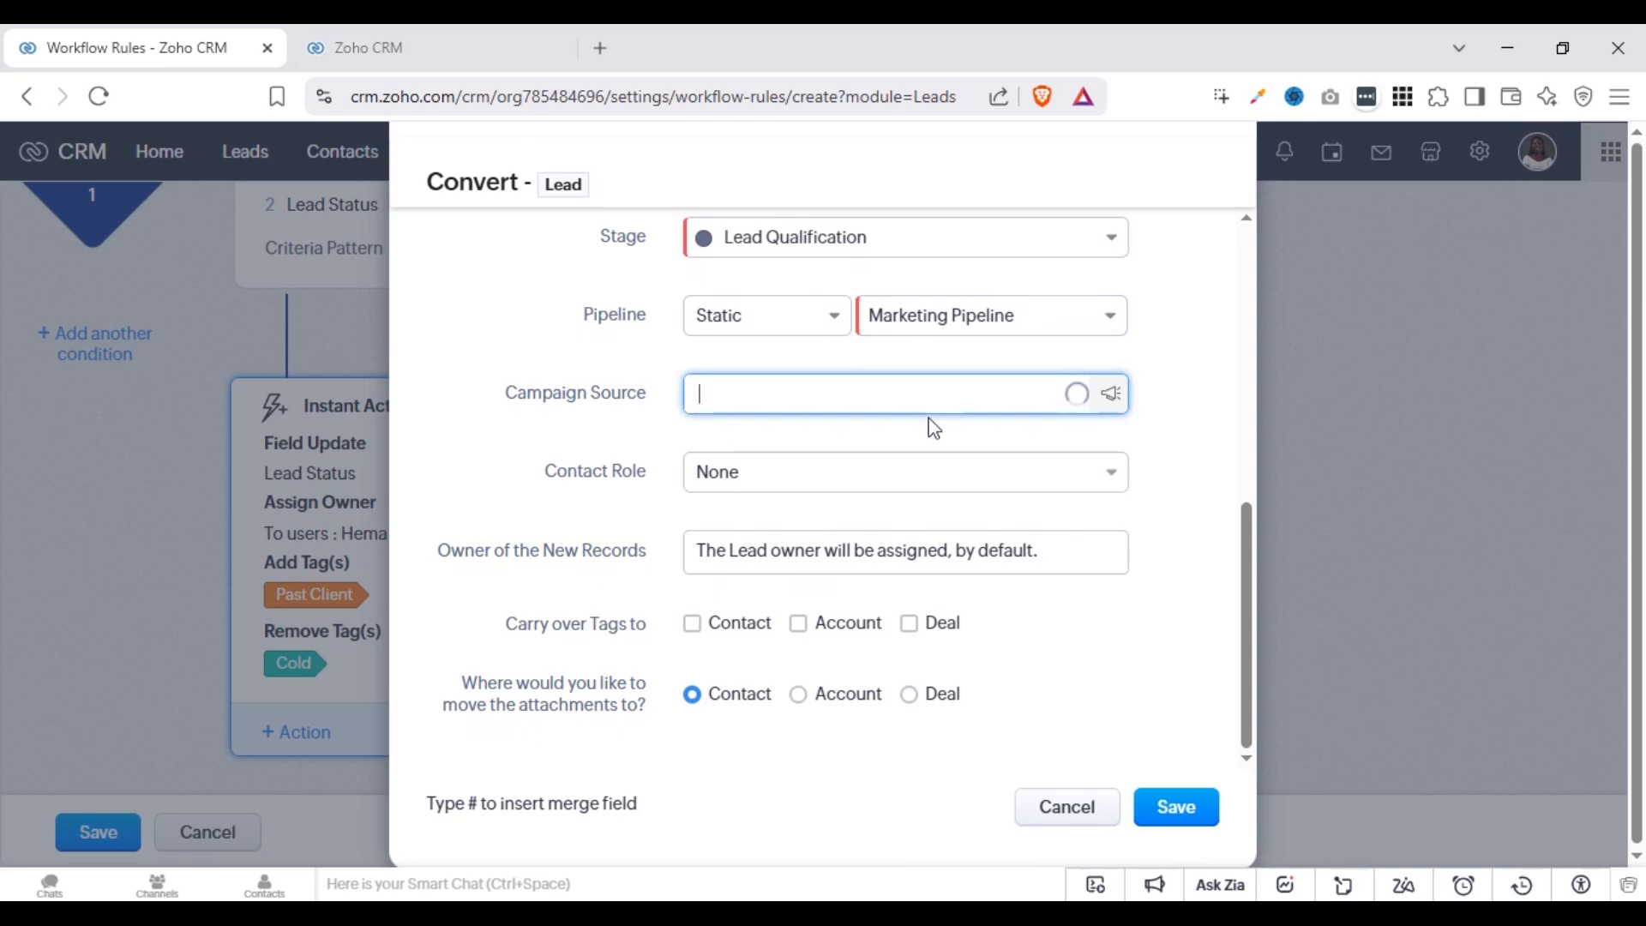
pyautogui.click(853, 481)
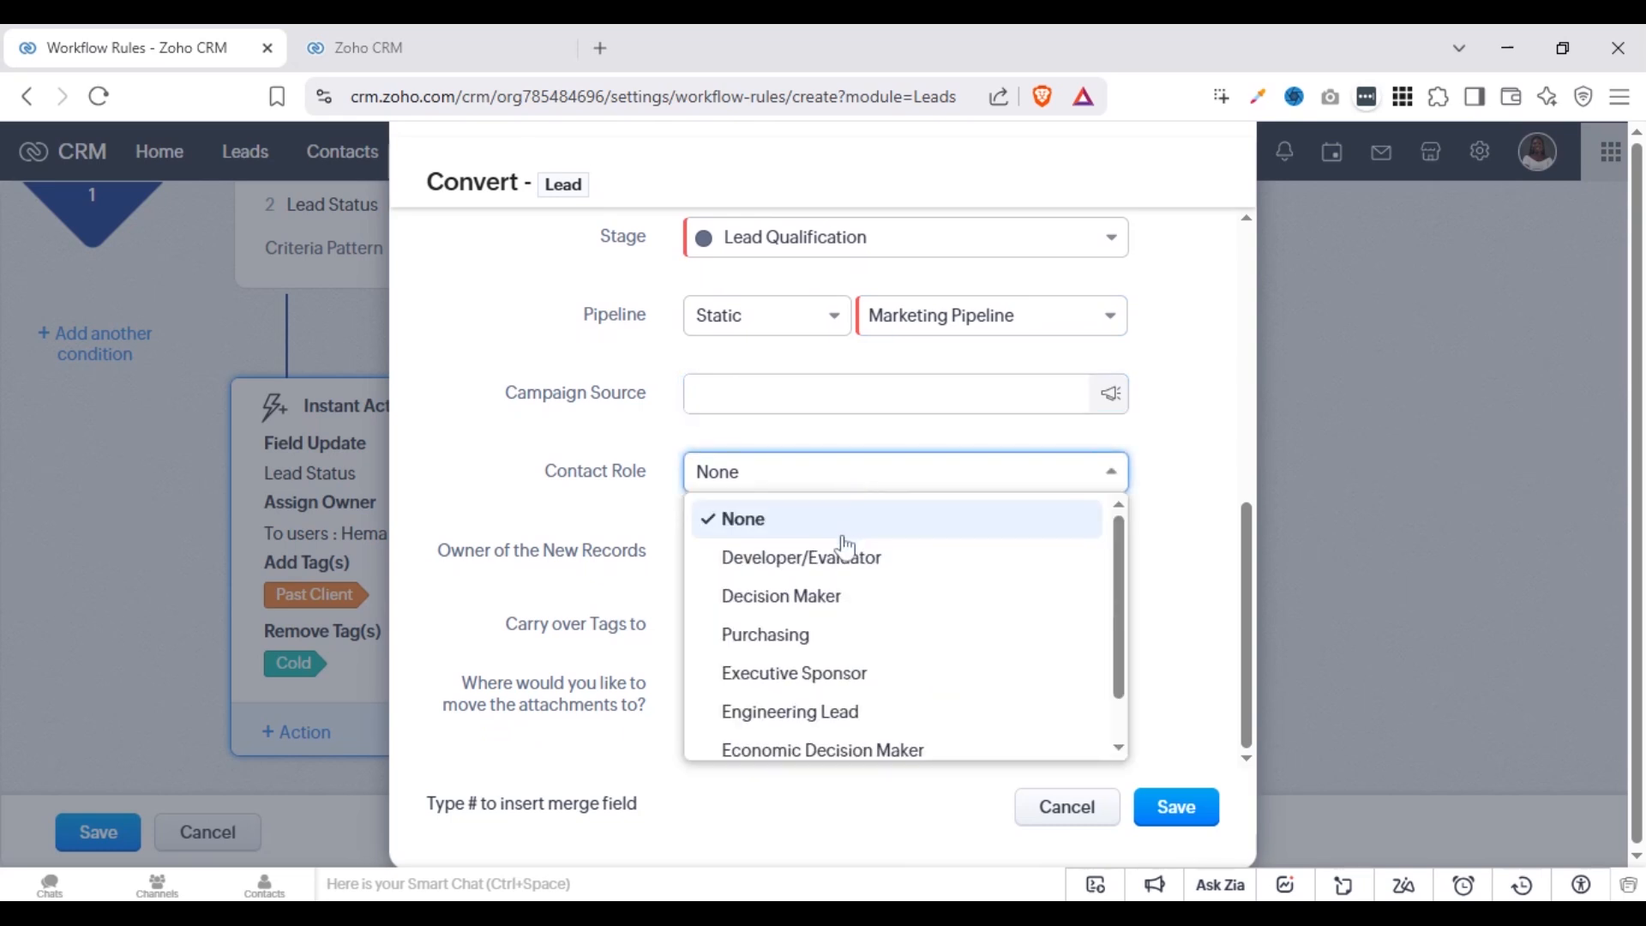
pyautogui.click(846, 616)
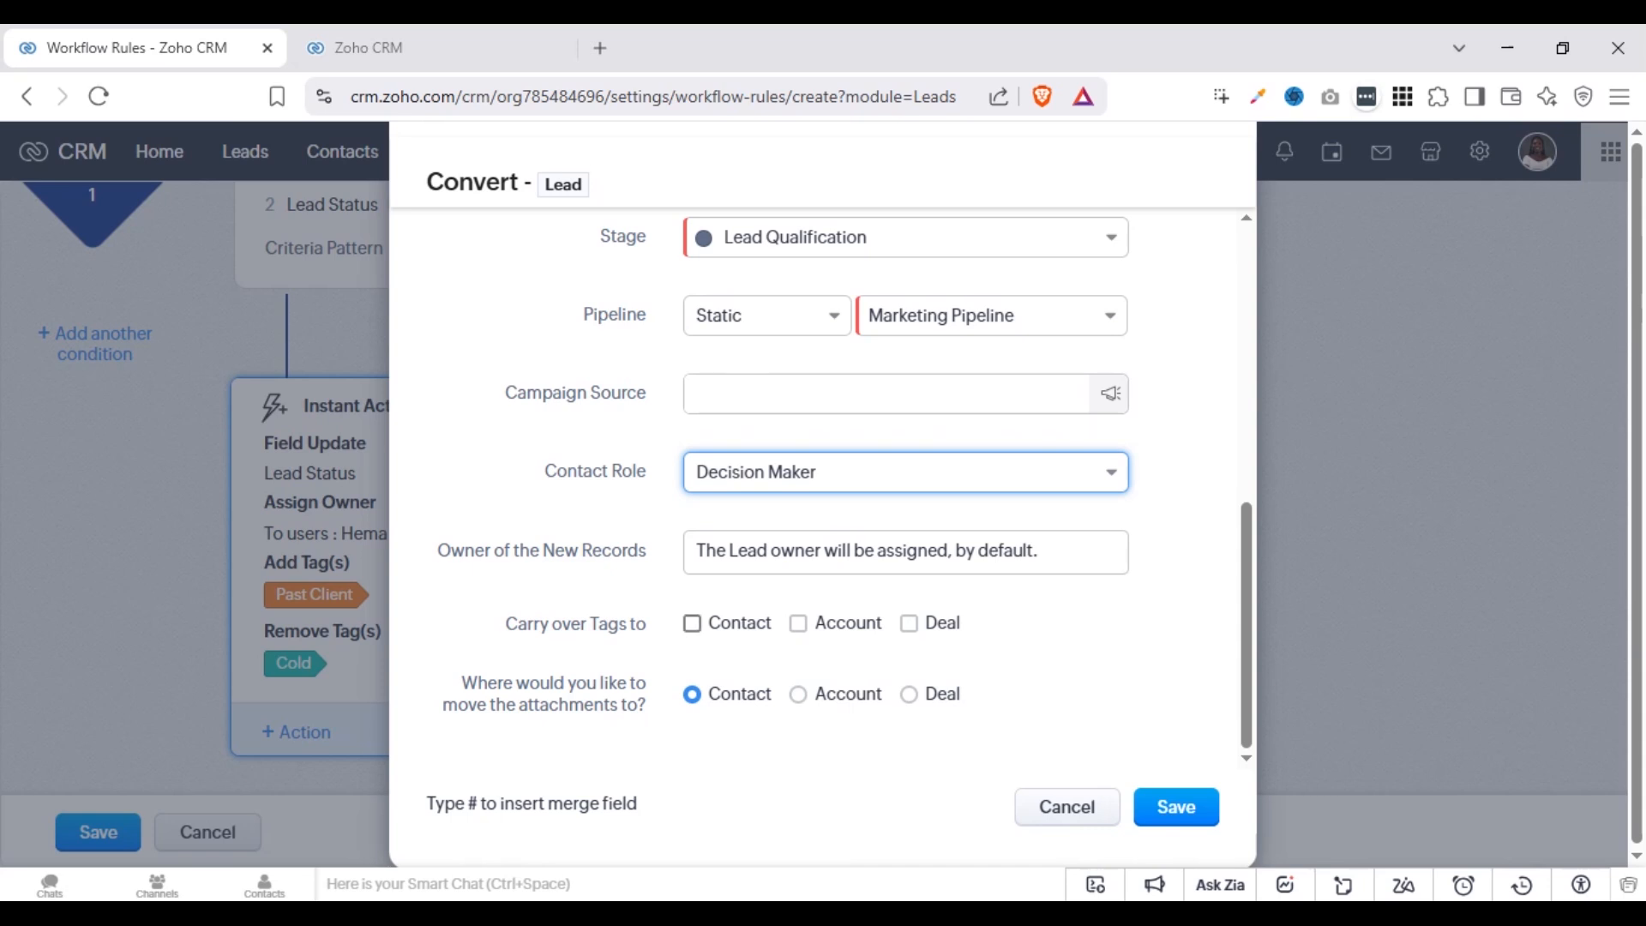
pyautogui.click(692, 624)
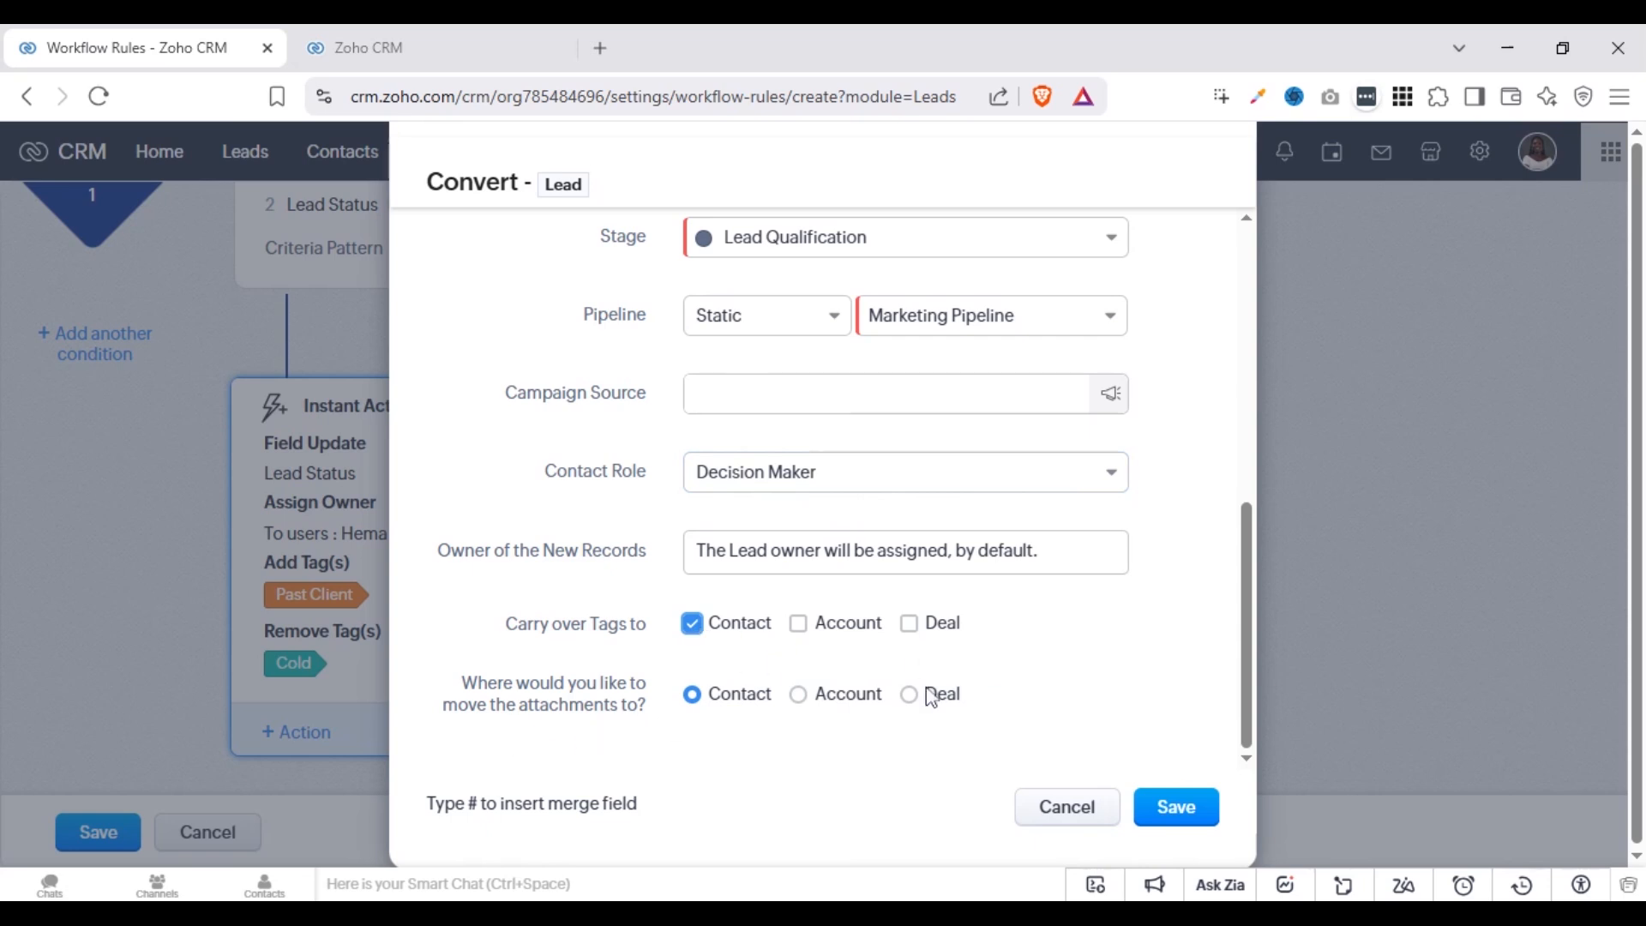
pyautogui.click(1187, 814)
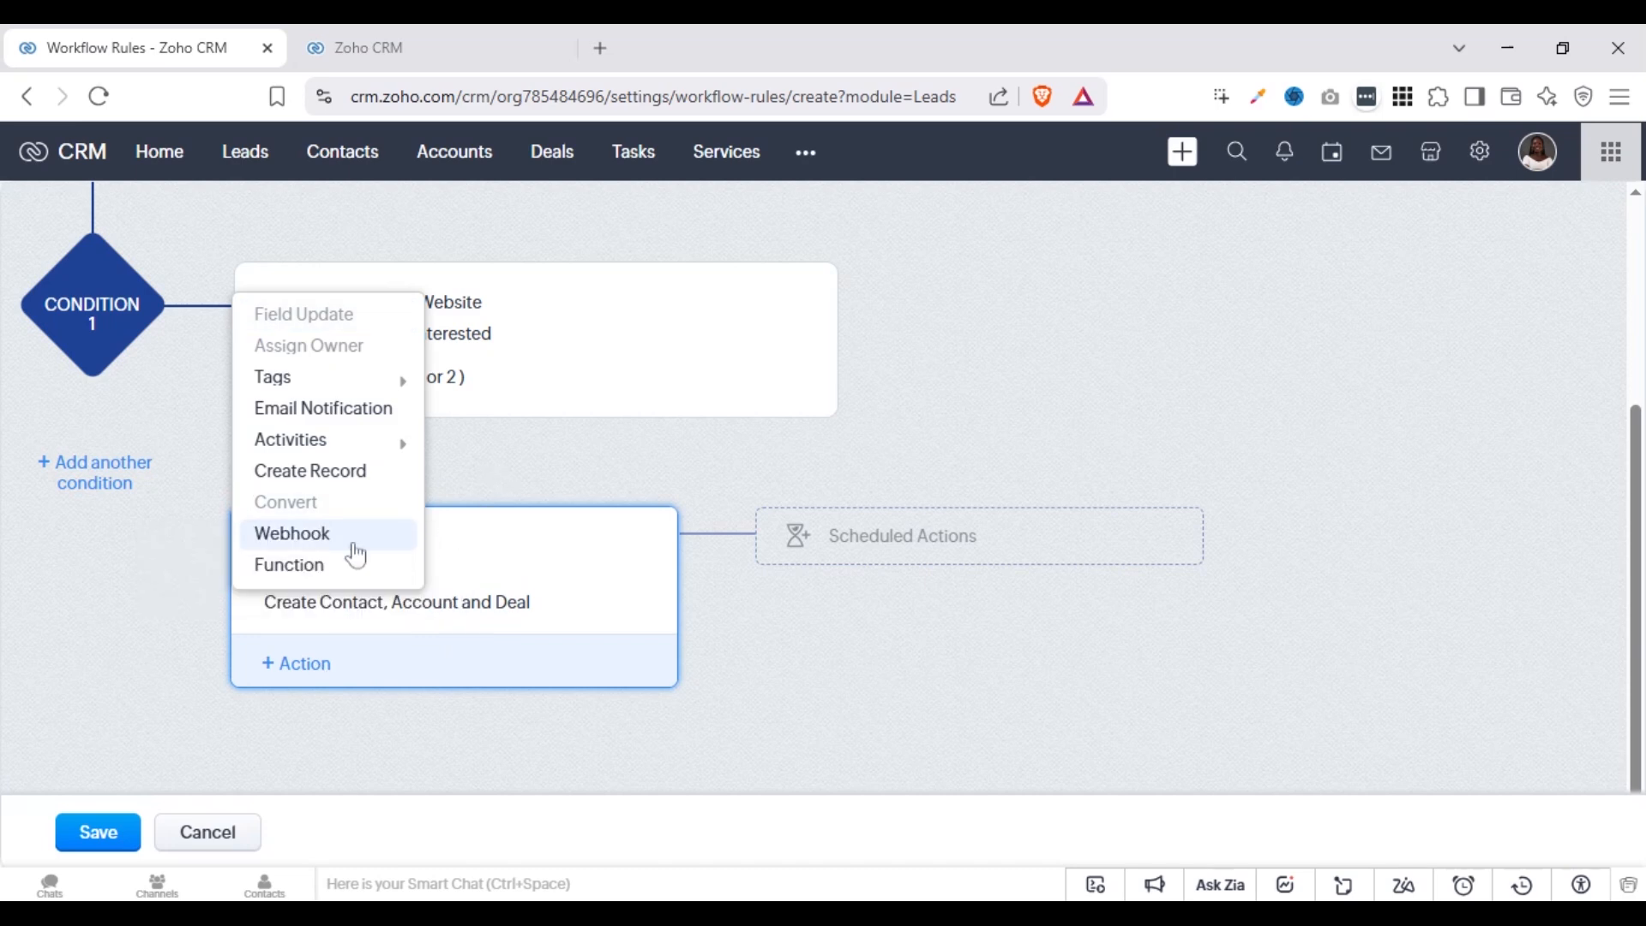
# Examine the Webhook setup form and the Function configuration methods for instant actions, closing both without adding anything
pyautogui.click(347, 542)
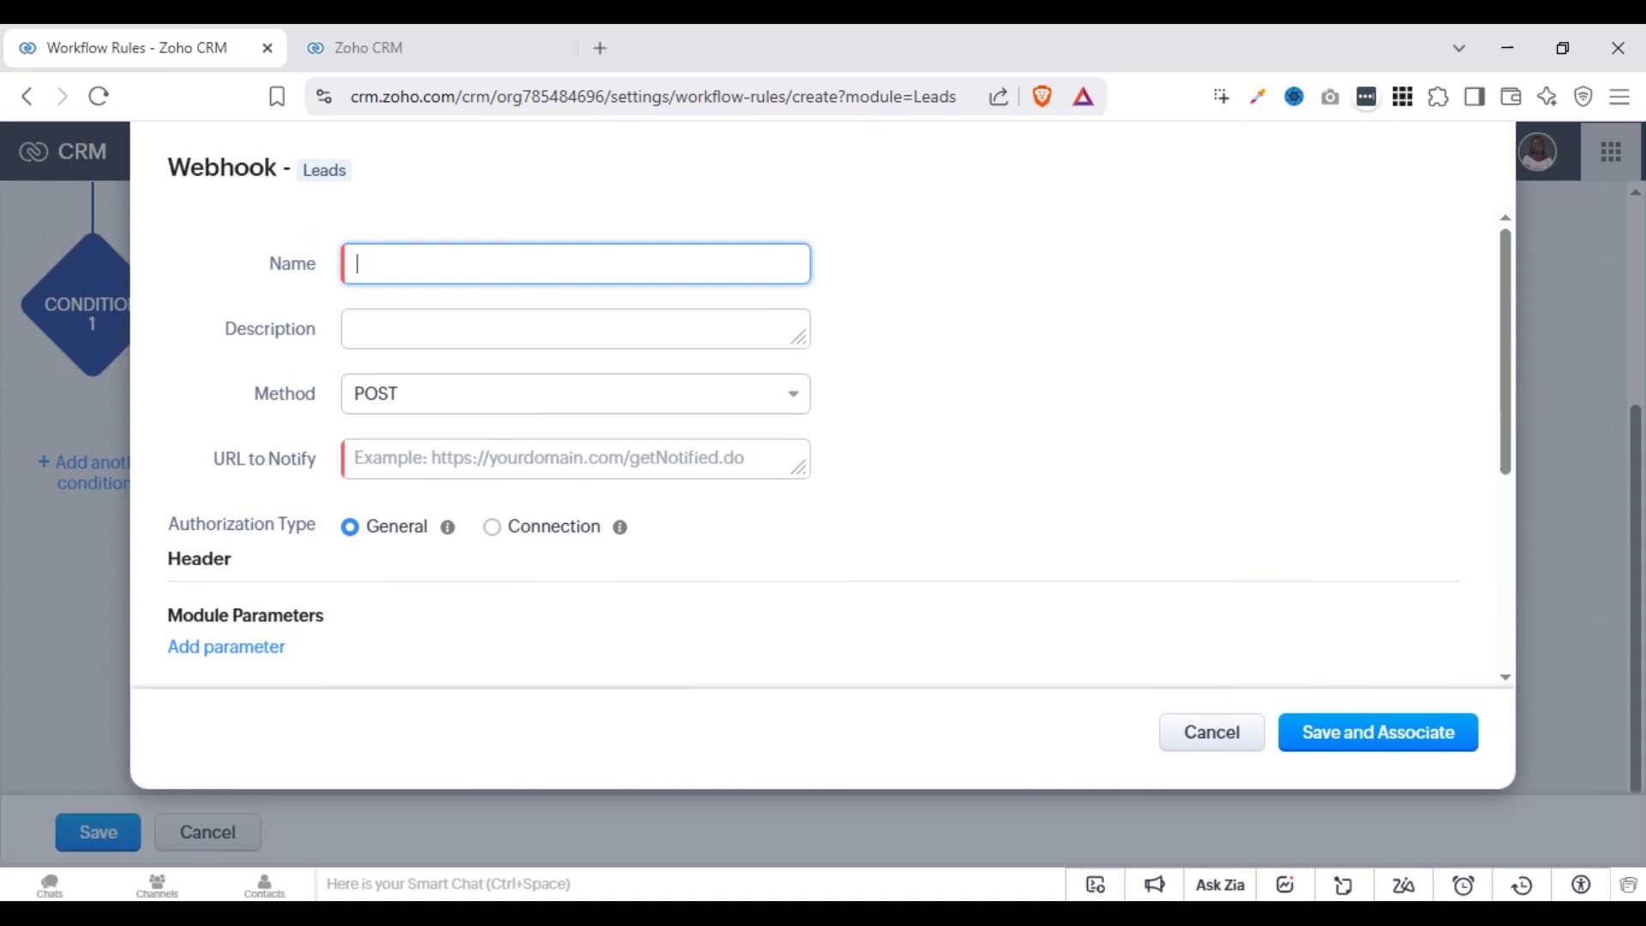
pyautogui.click(1217, 735)
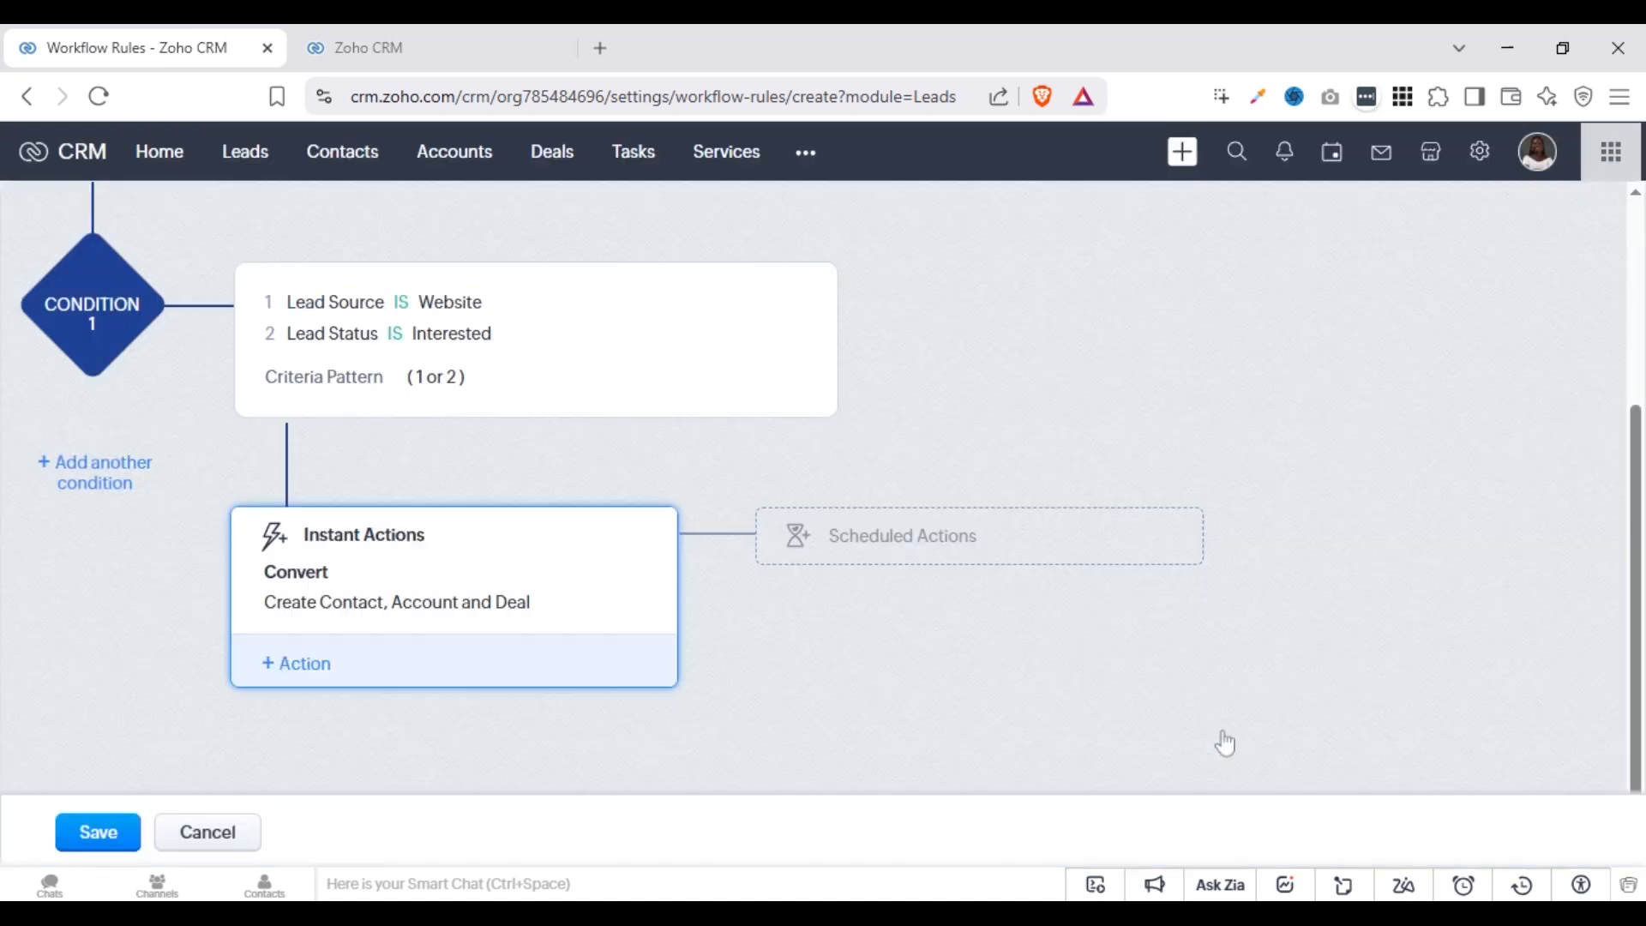
pyautogui.click(300, 683)
pyautogui.click(331, 568)
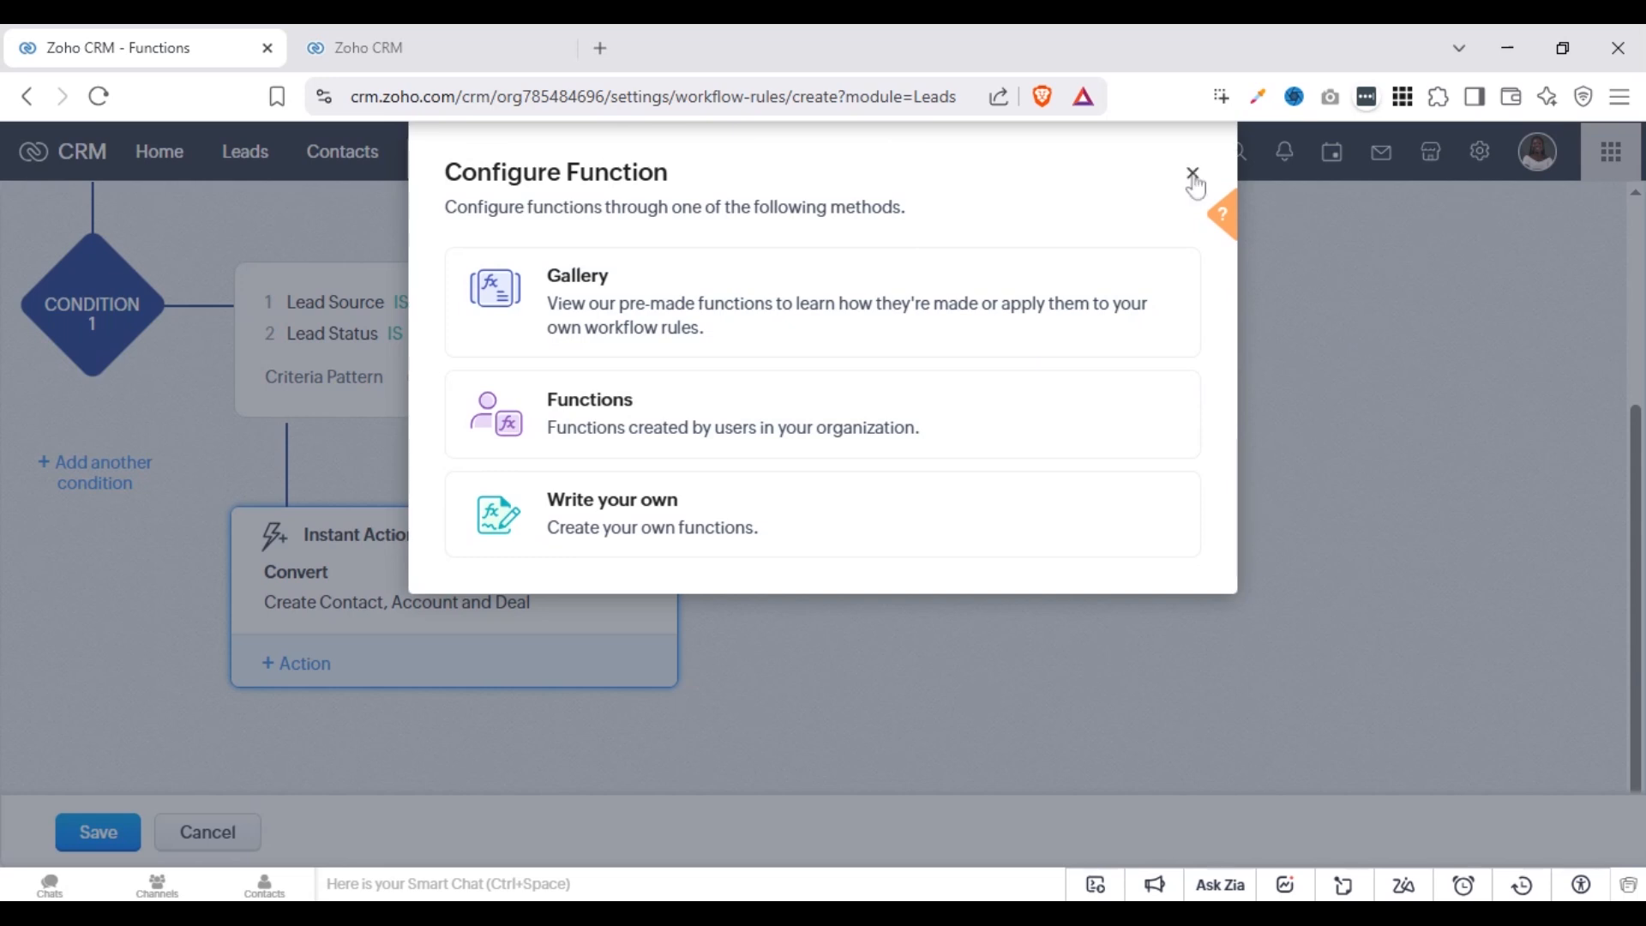
pyautogui.click(1192, 173)
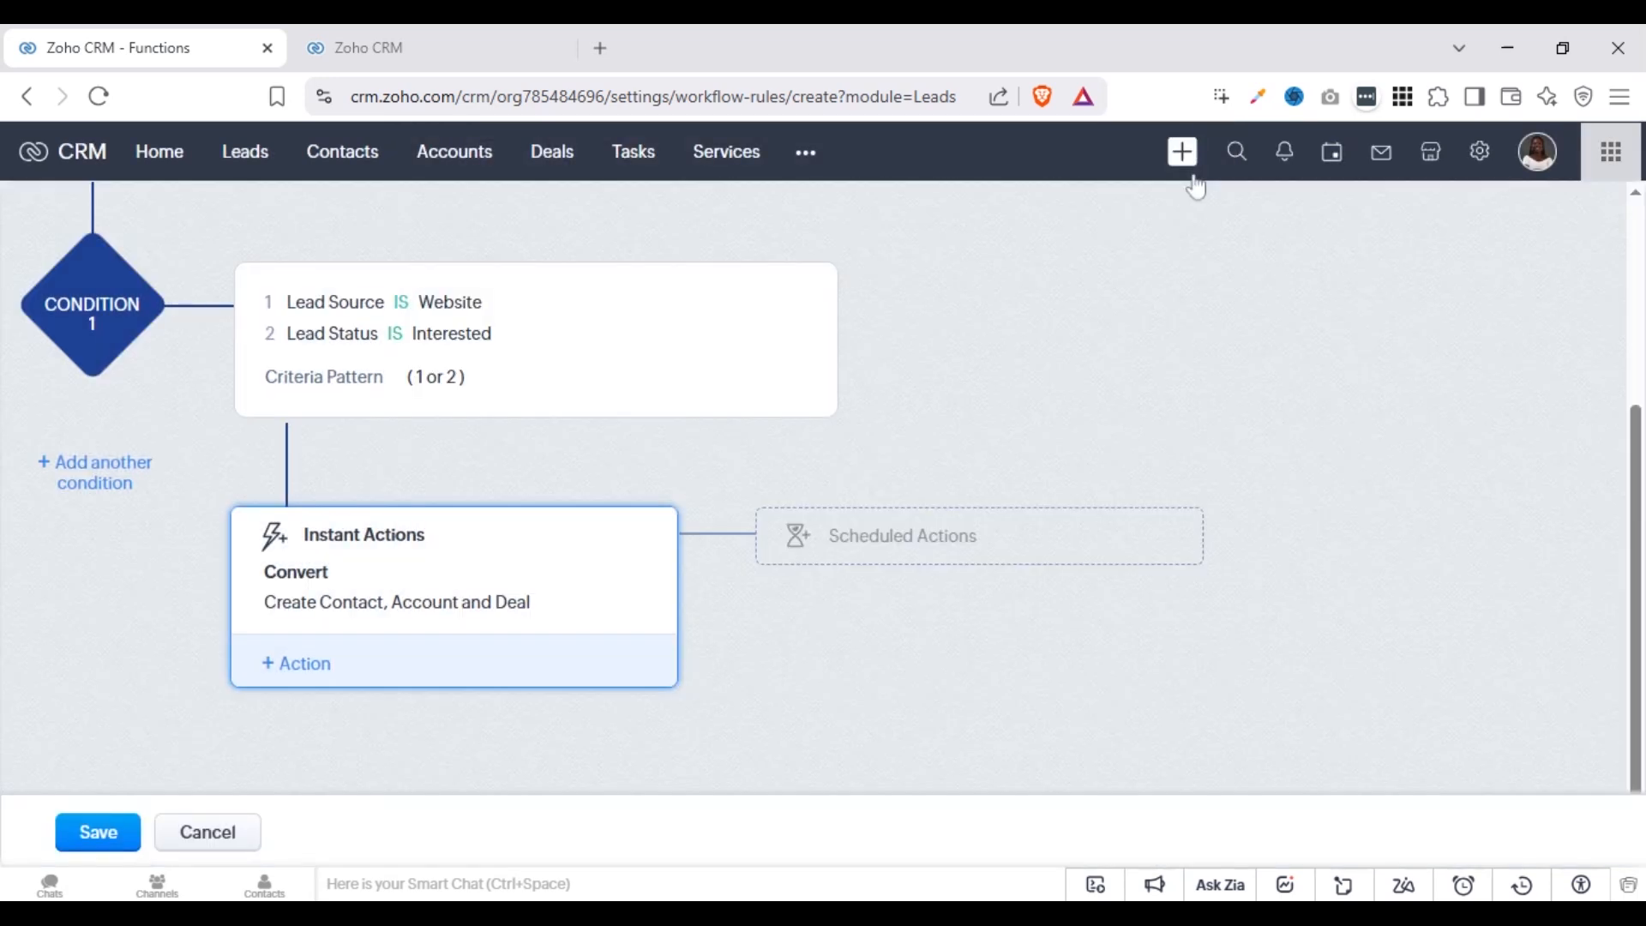